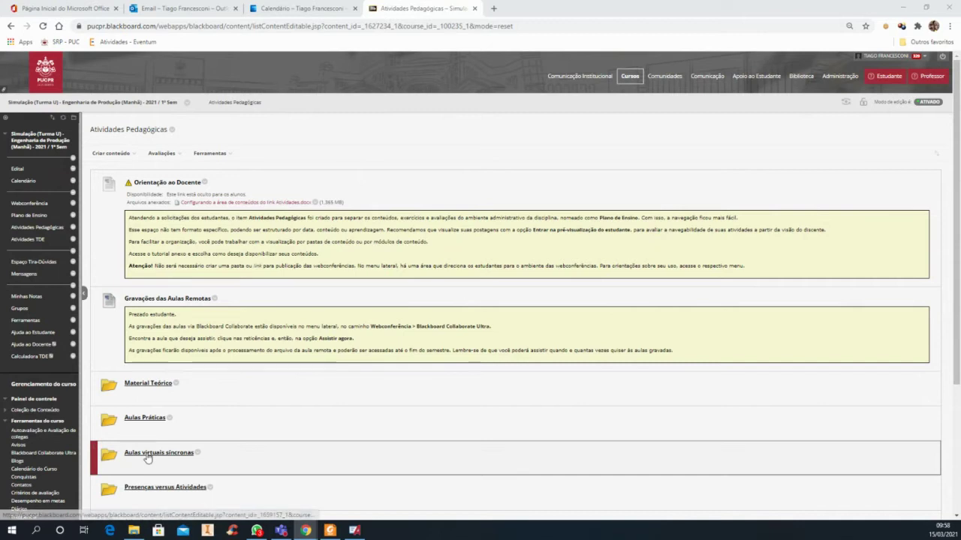
Open the Arena folder inside the Aulas virtuais síncronas folder of Atividades Pedagógicas
left_click(33, 233)
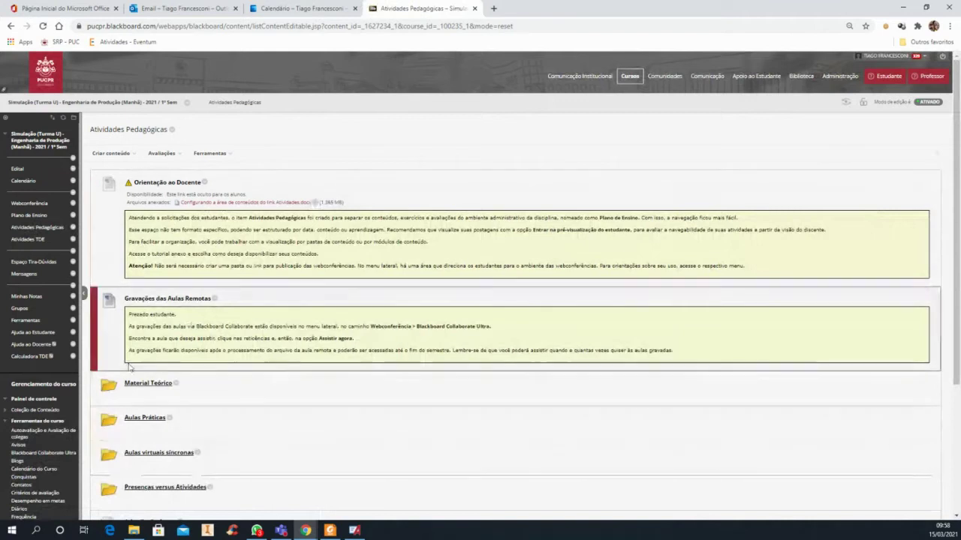
scroll(129, 365, "down", 1)
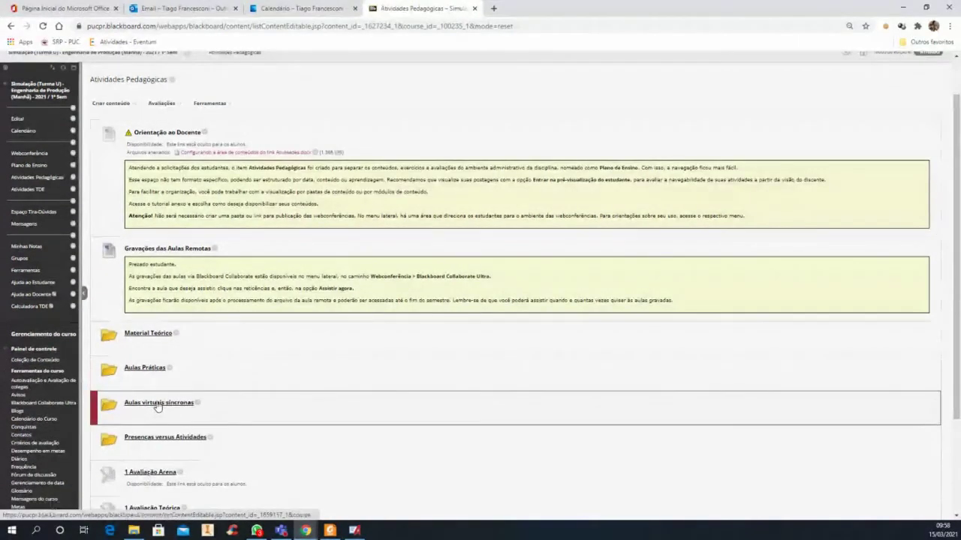
left_click(158, 404)
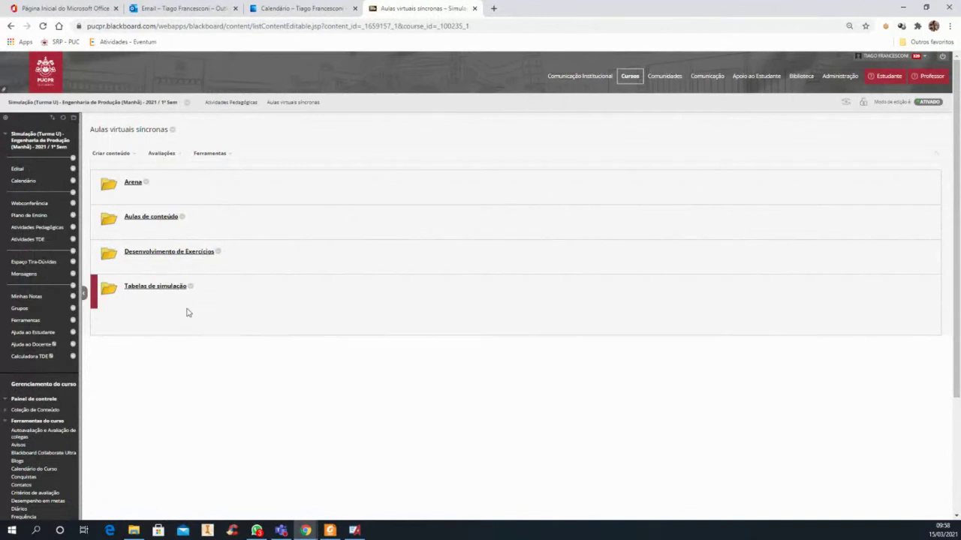
left_click(132, 184)
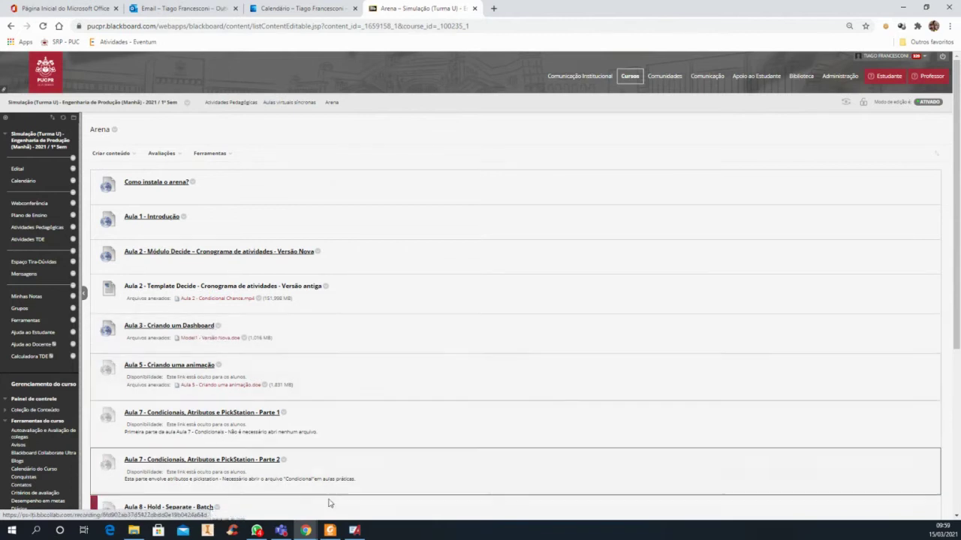
Switch to Arena and reposition the two-line Aula 3 - DashBoard title text just below the flowchart
mouse_move(355, 535)
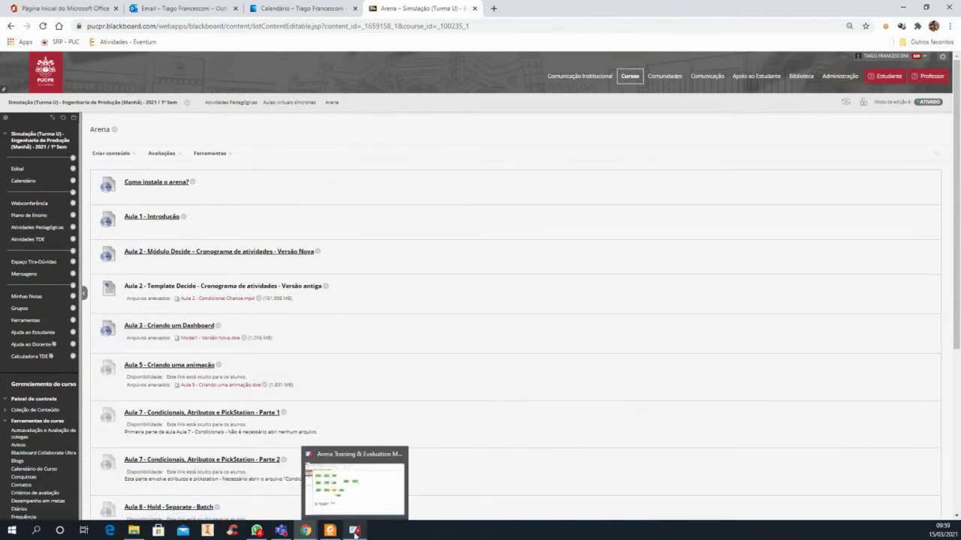
left_click(339, 504)
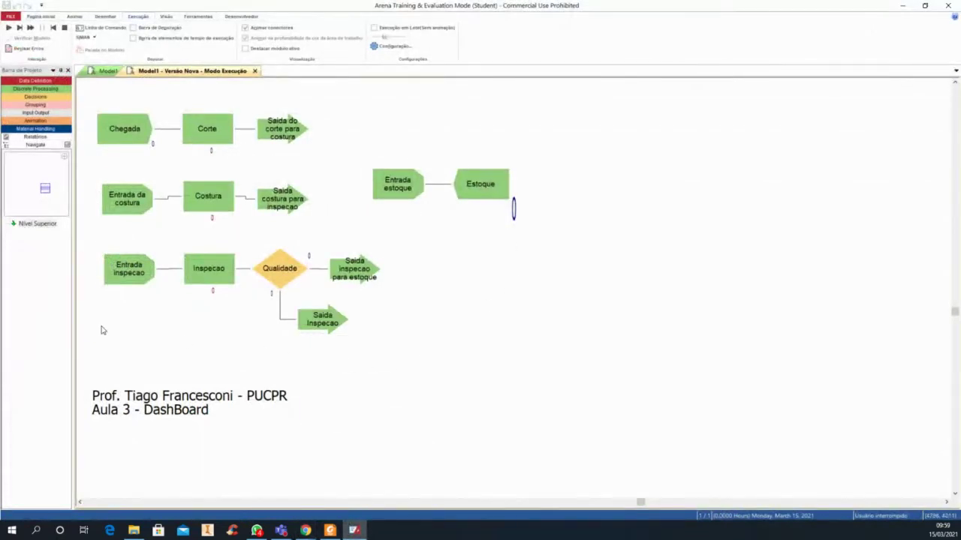
left_click(143, 404)
left_click_drag(143, 401, 132, 478)
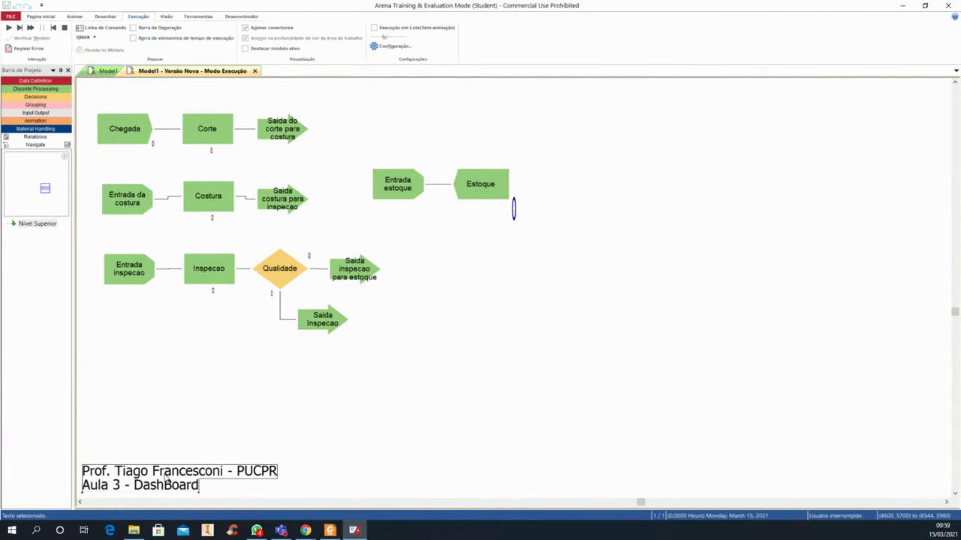
left_click_drag(168, 464, 180, 438)
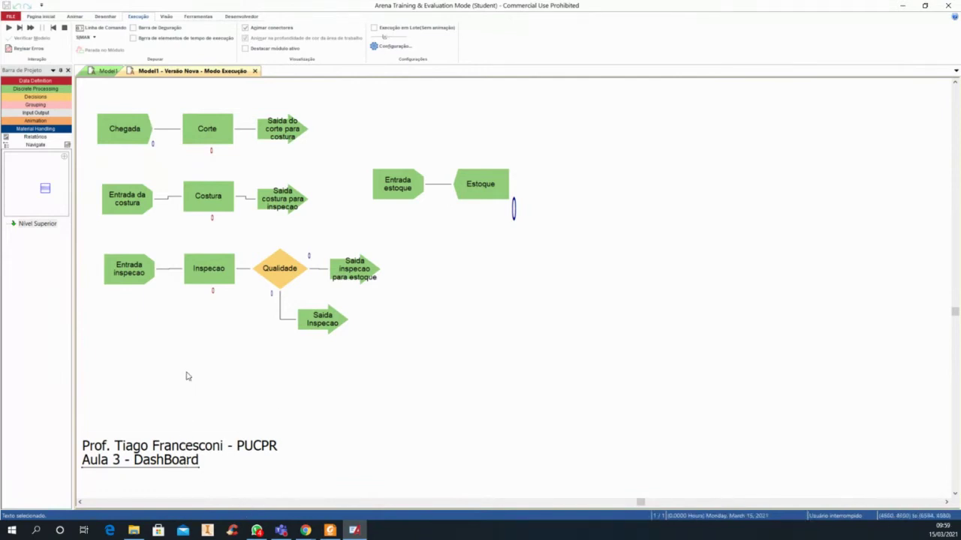
left_click_drag(188, 454, 186, 376)
Enlarge the spreadsheet area below the flowchart and display the Schedule table from Data Definition
left_click_drag(256, 507, 261, 399)
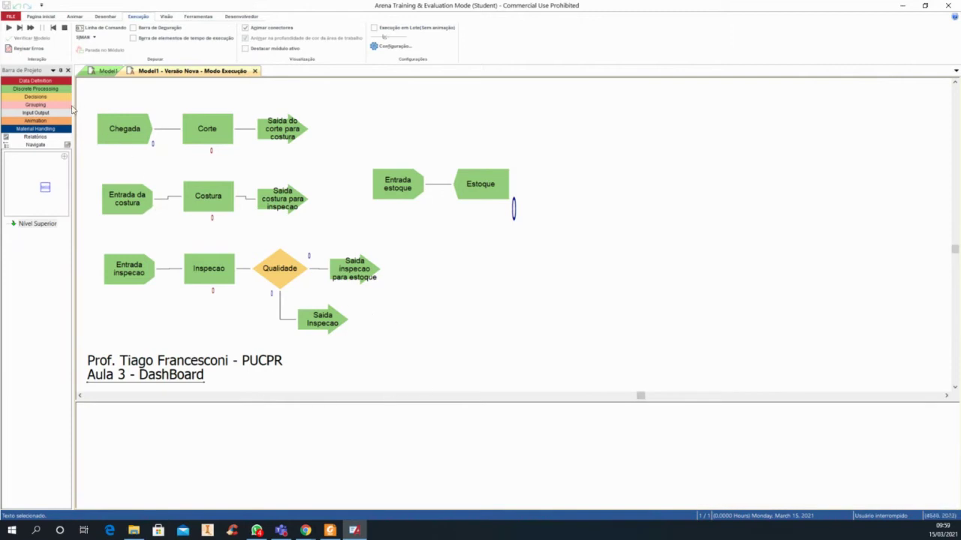
left_click(35, 81)
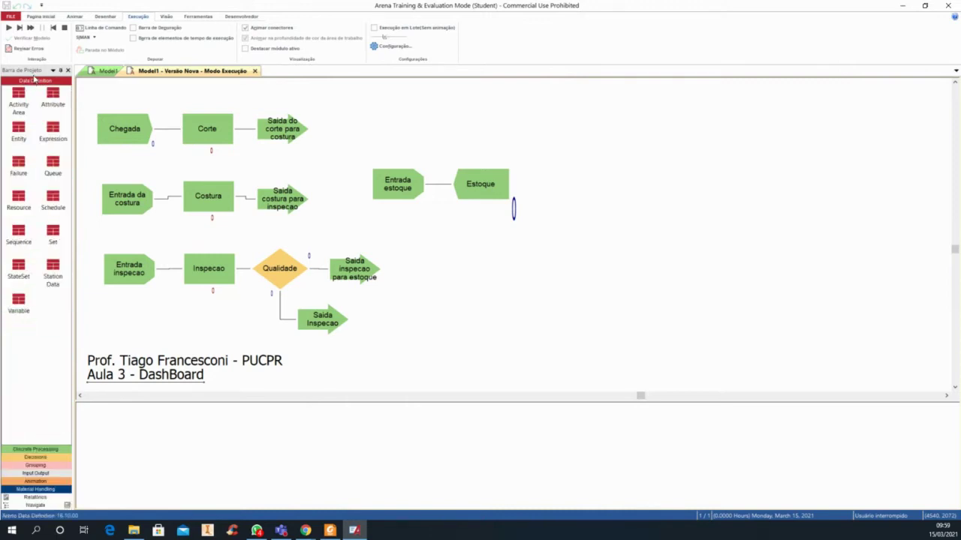
left_click(52, 202)
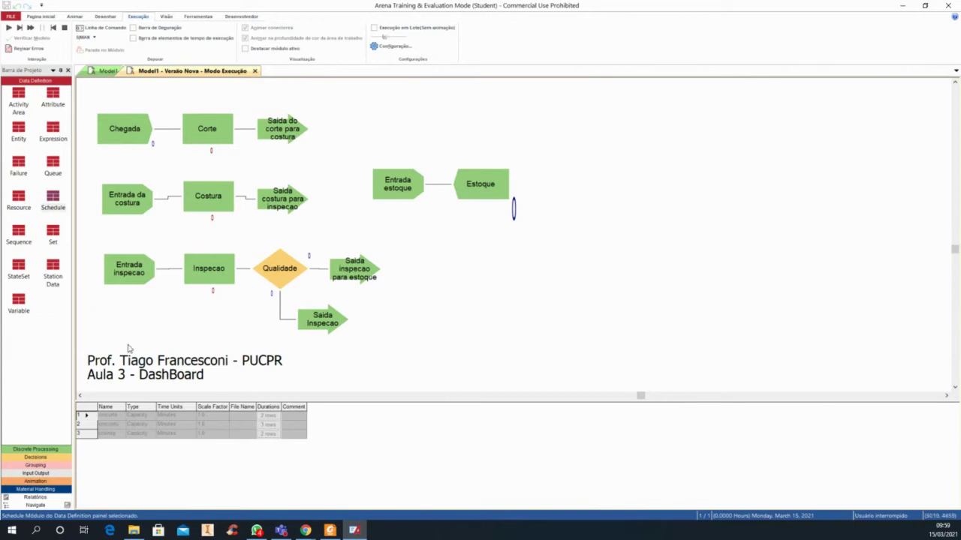
End the current run and set the base time unit to Minutes in the replication parameters of the run setup
left_click(63, 28)
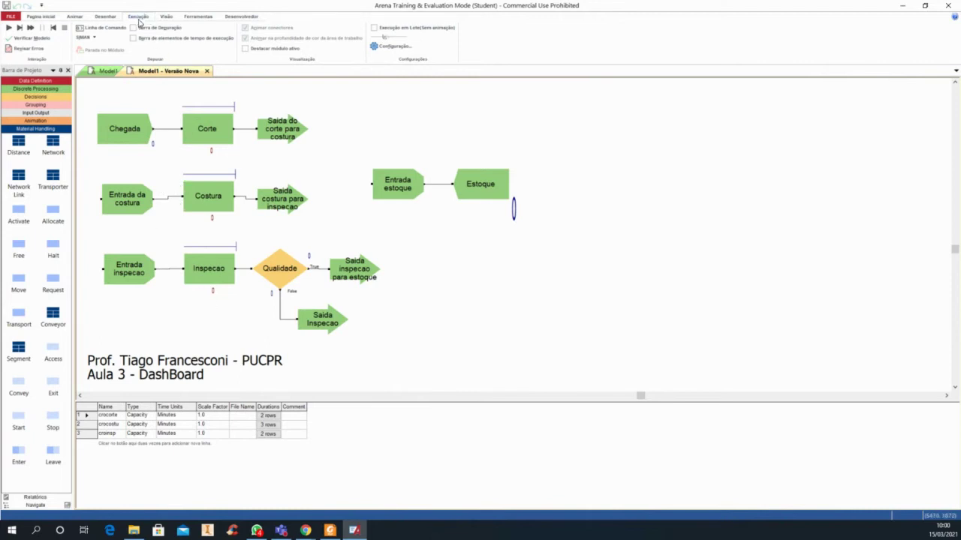
left_click(381, 46)
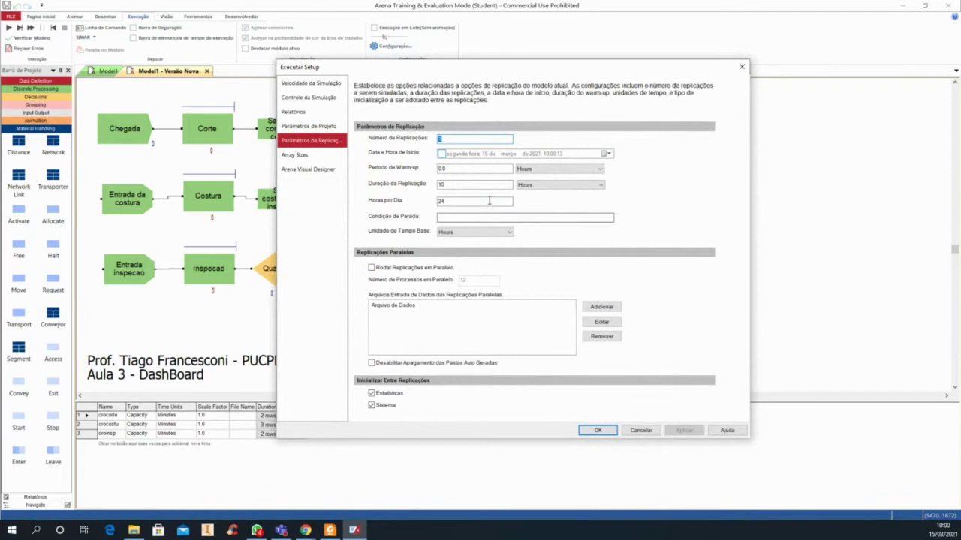
left_click_drag(459, 184, 432, 181)
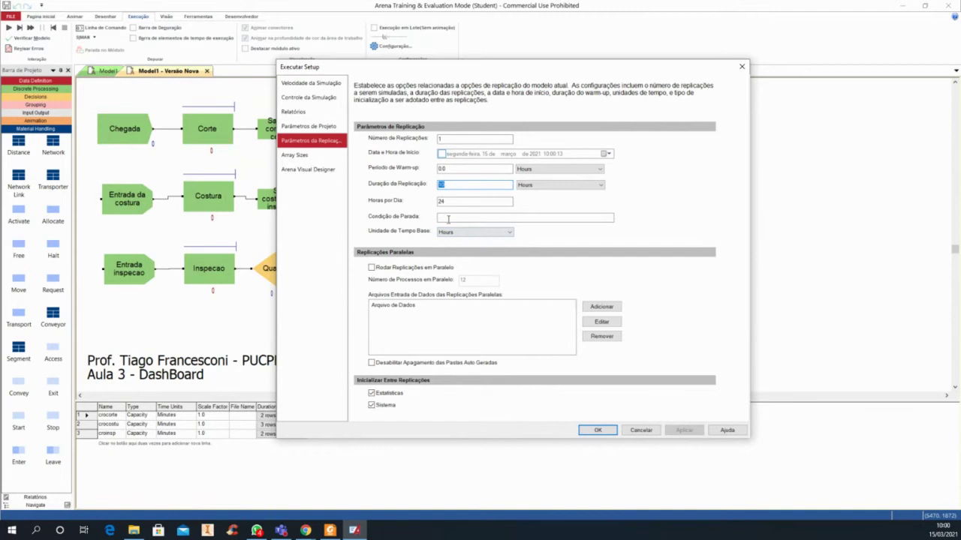
left_click(488, 235)
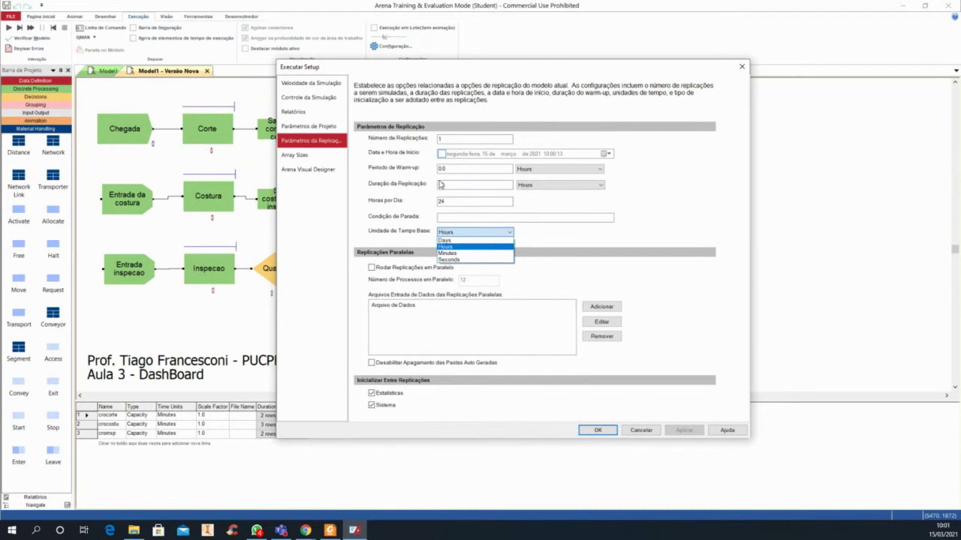
left_click(450, 254)
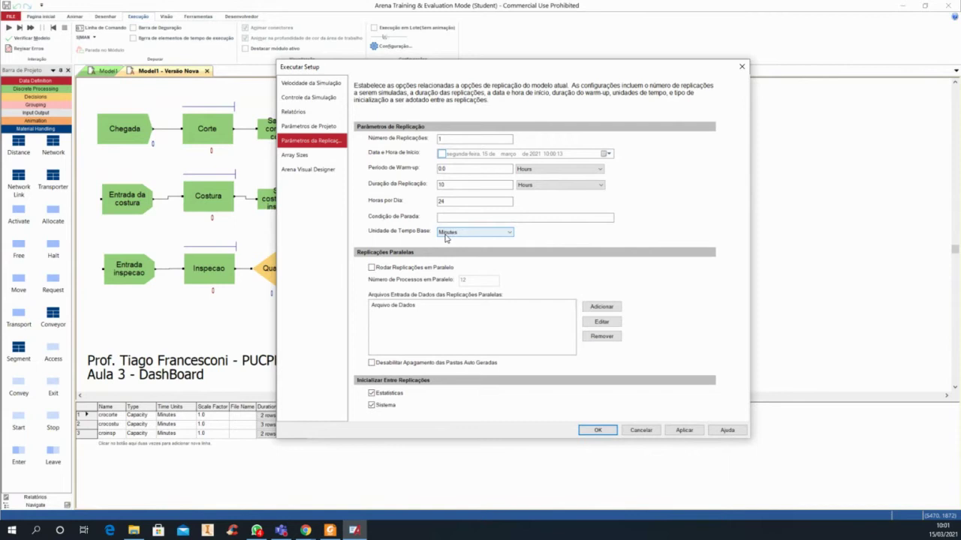
left_click(443, 140)
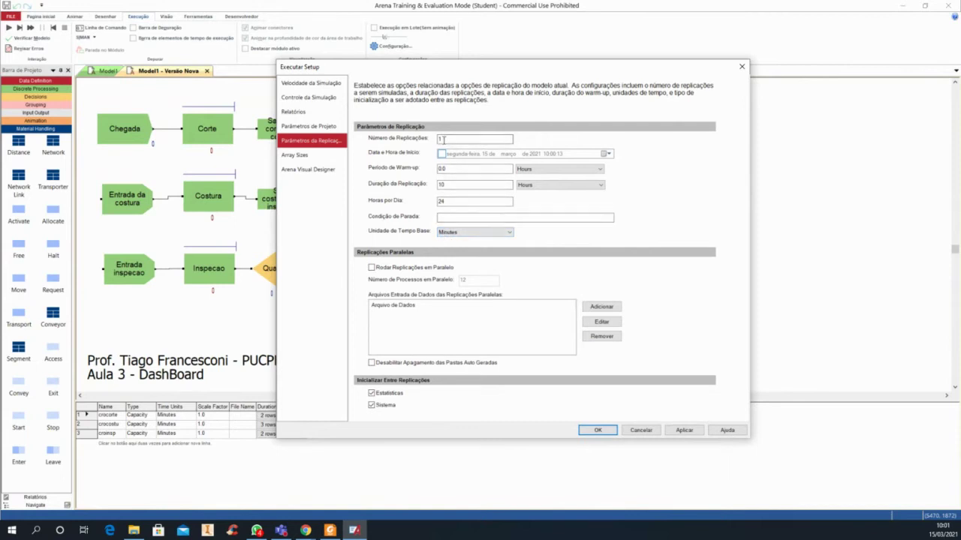
left_click_drag(442, 140, 437, 142)
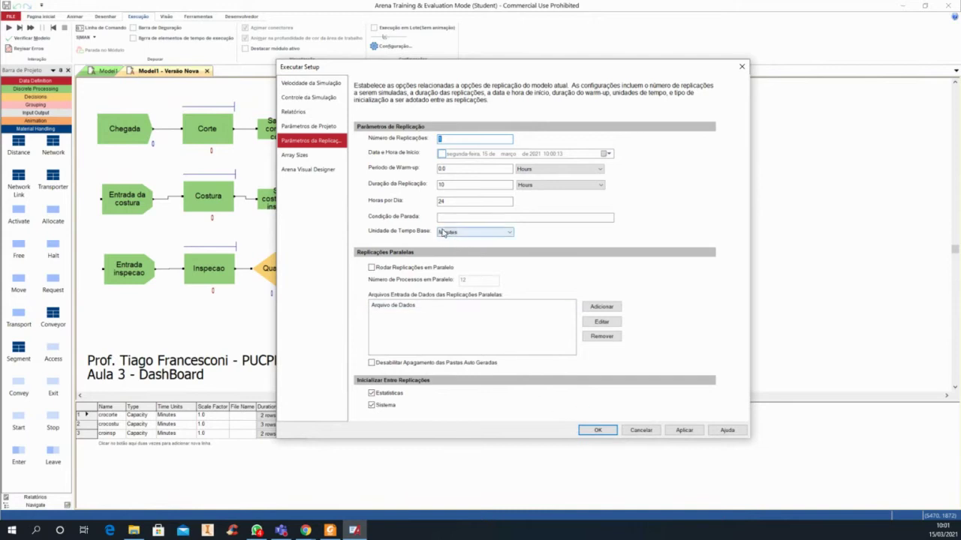
left_click(596, 431)
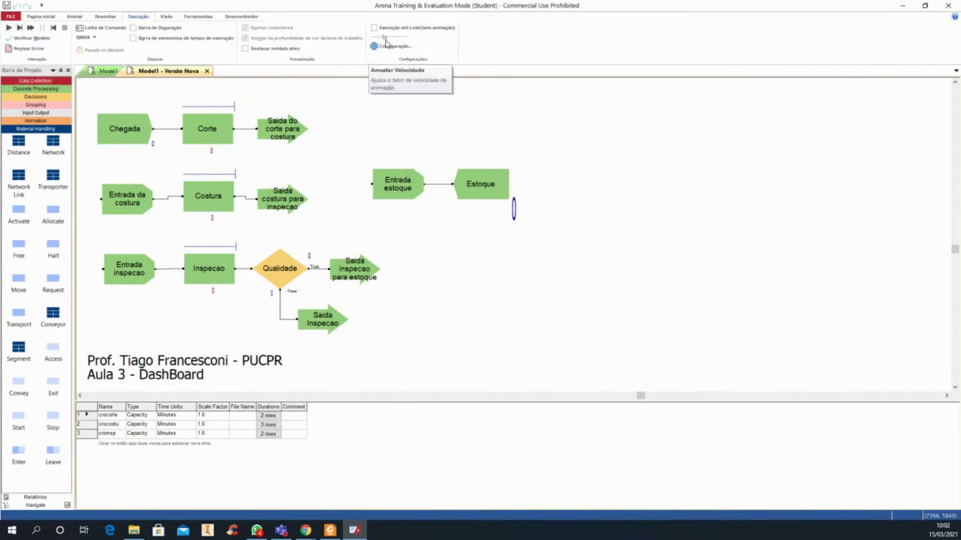
Run the simulation to its end with a slightly adjusted animation speed and open the results report
mouse_move(385, 39)
left_mouse_down()
mouse_move(368, 43)
mouse_move(383, 38)
left_mouse_up()
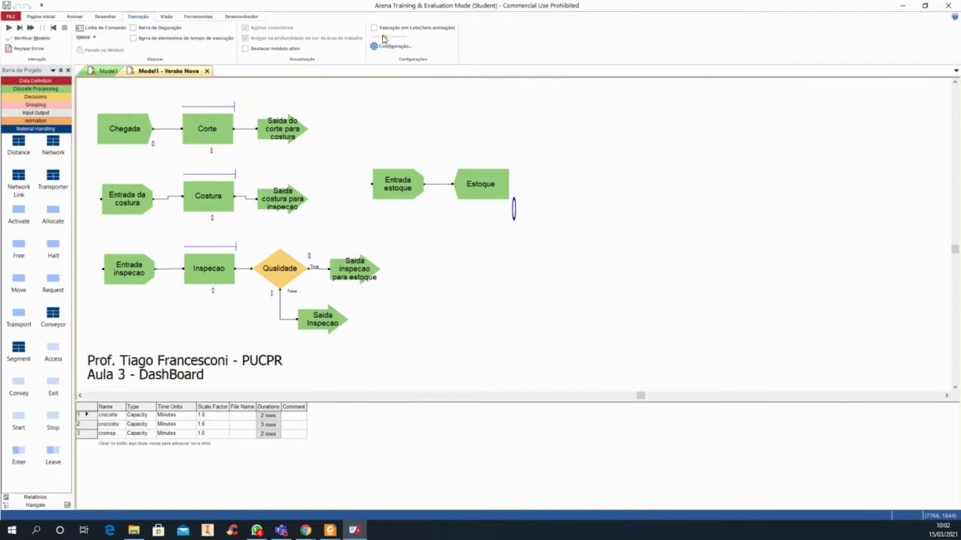
left_click(8, 27)
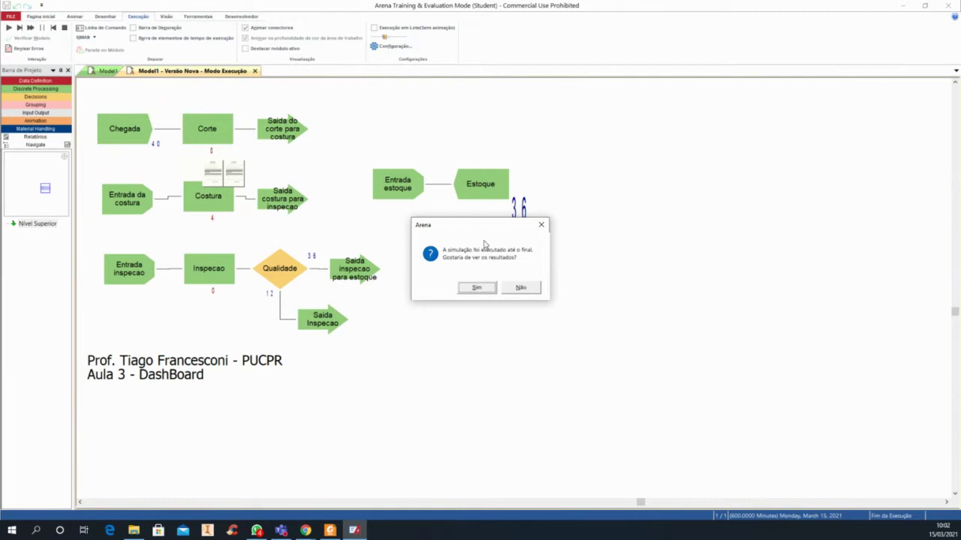
left_click(476, 290)
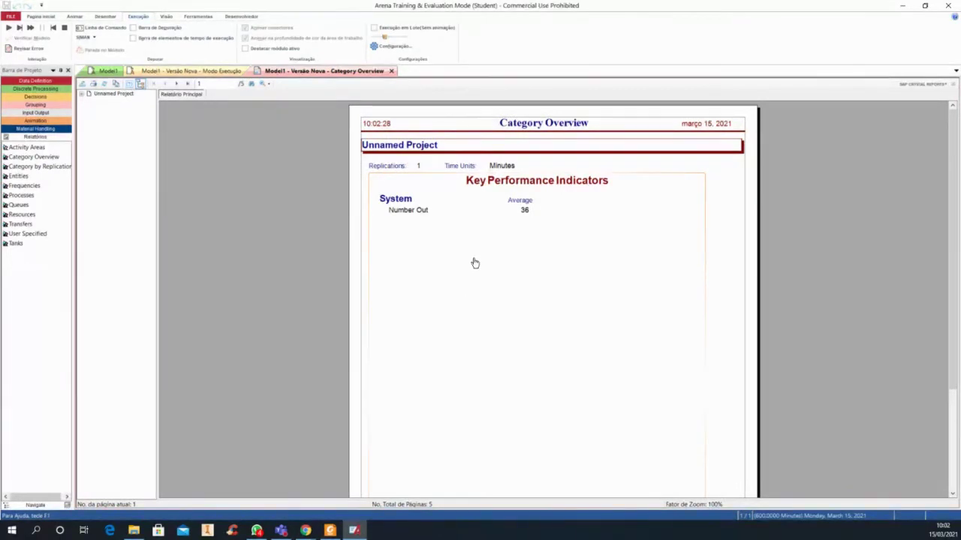
Examine the Key Performance Indicators summary, expanding the project tree through System and Others to the Number Out entry
left_click(524, 212)
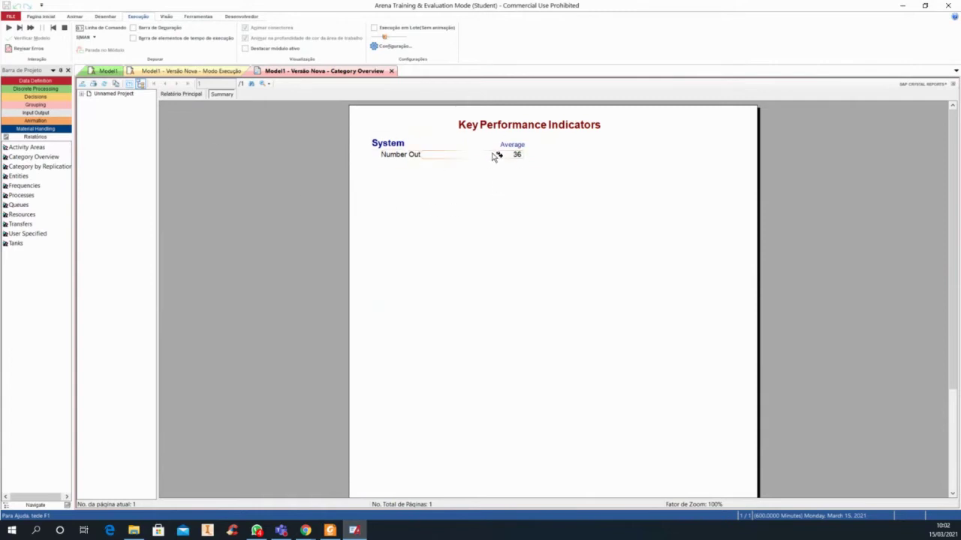
left_click(82, 93)
left_click(90, 101)
left_click(516, 156)
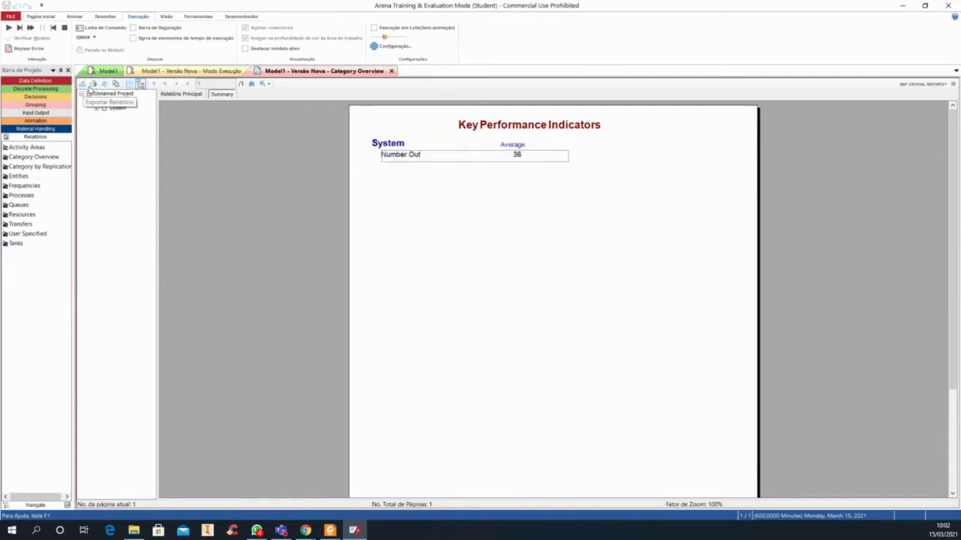
left_click(129, 84)
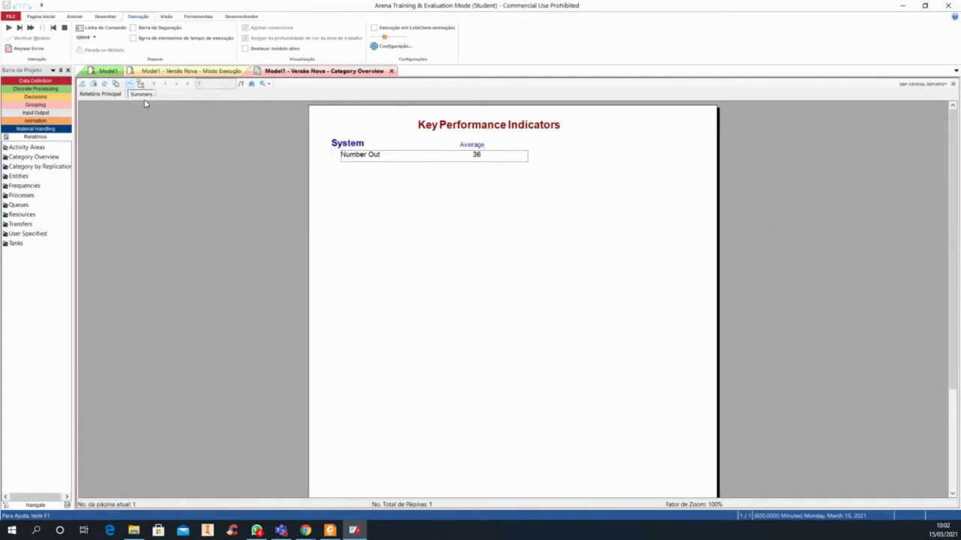
left_click(129, 84)
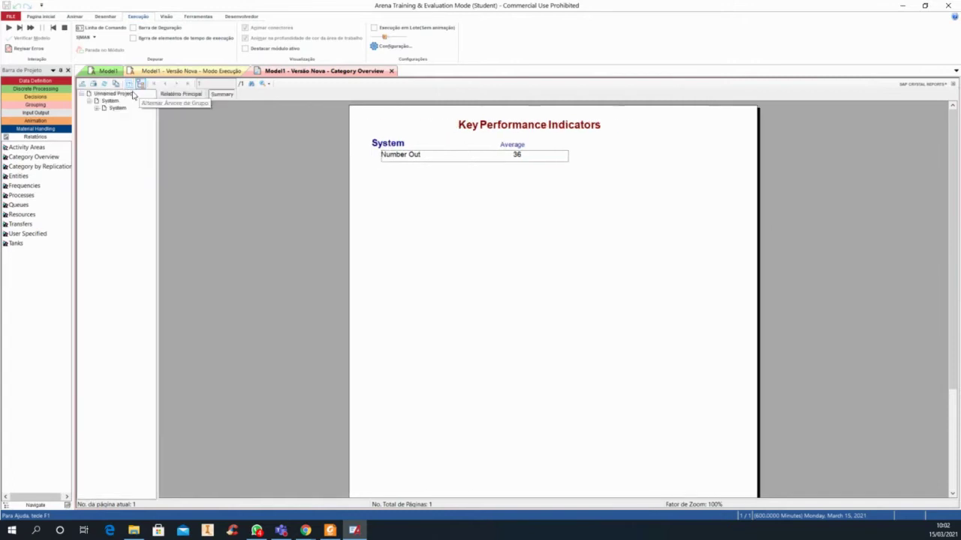
left_click(114, 109)
left_click(104, 108)
left_click(111, 116)
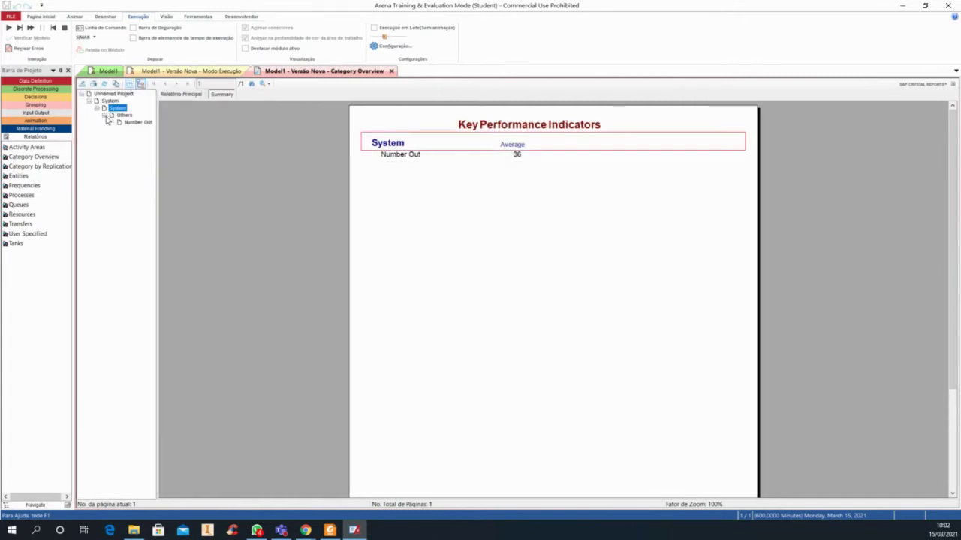
left_click(125, 116)
left_click(137, 123)
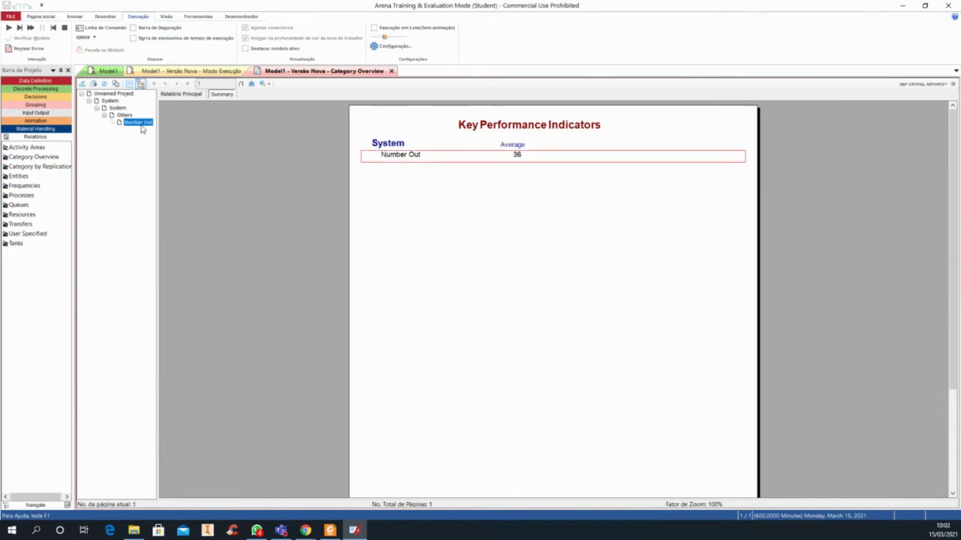
Return to the main Category Overview report and examine the Time and Other statistics in its Entity section
left_click(189, 94)
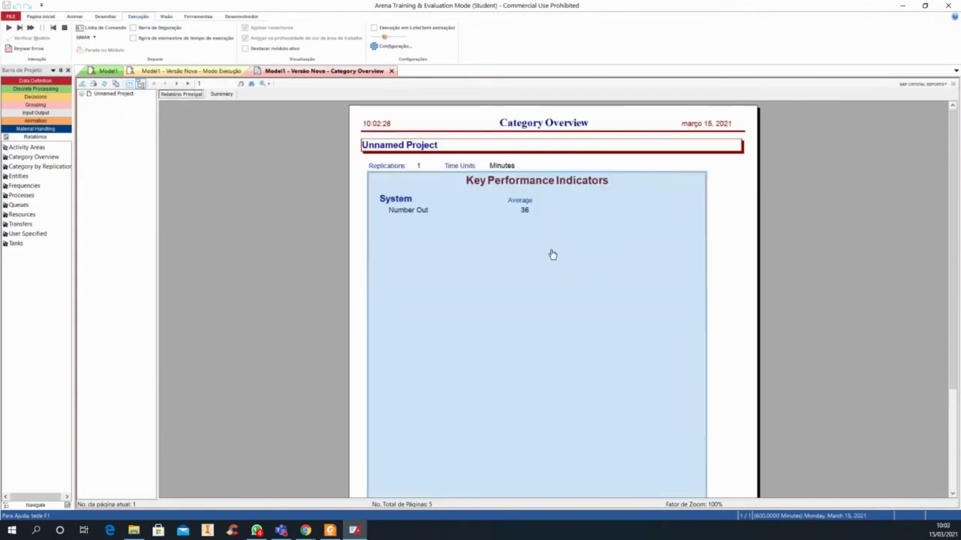
left_click(222, 95)
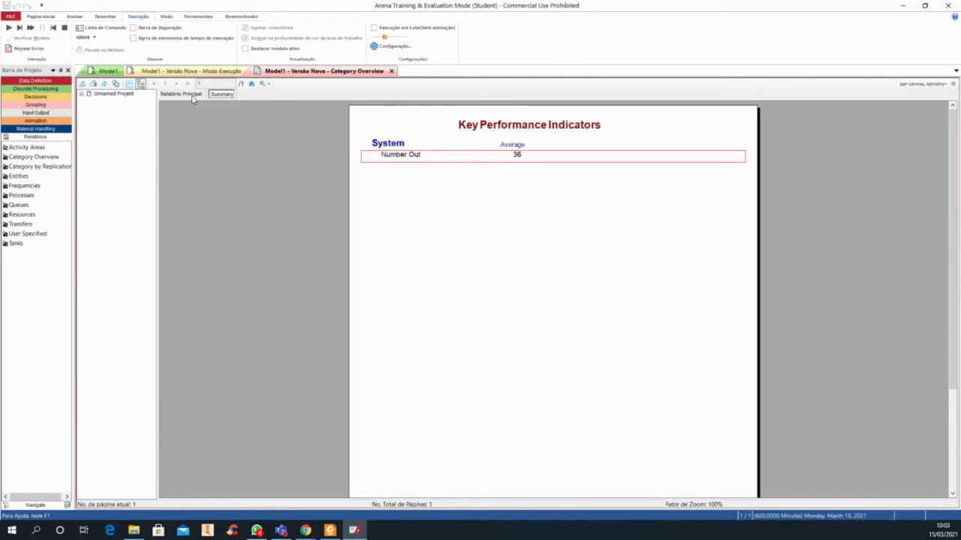
left_click(192, 96)
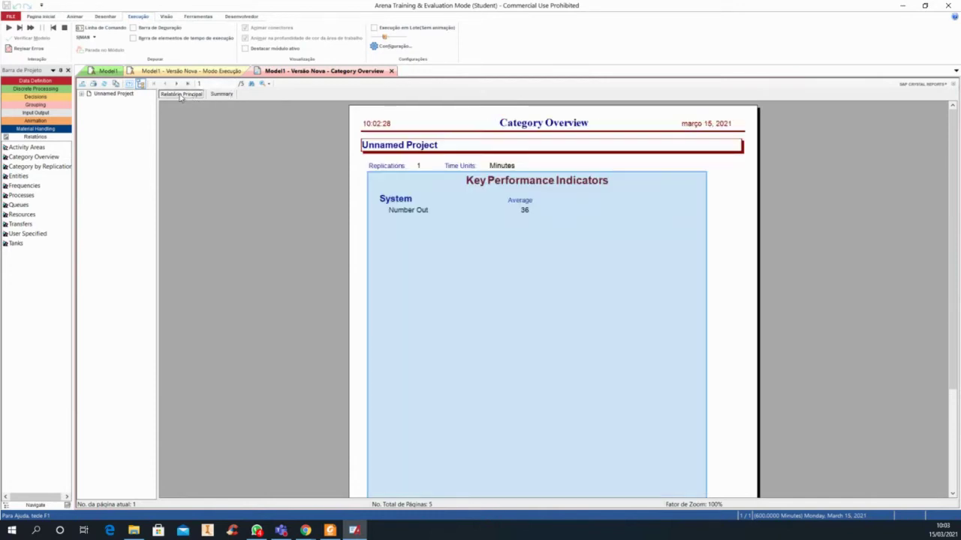
left_click(356, 211)
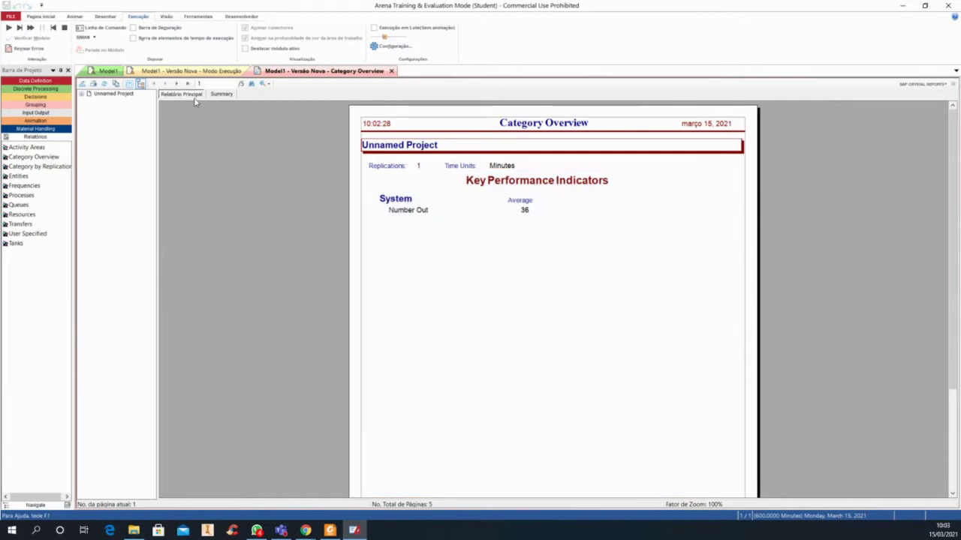
left_click(82, 95)
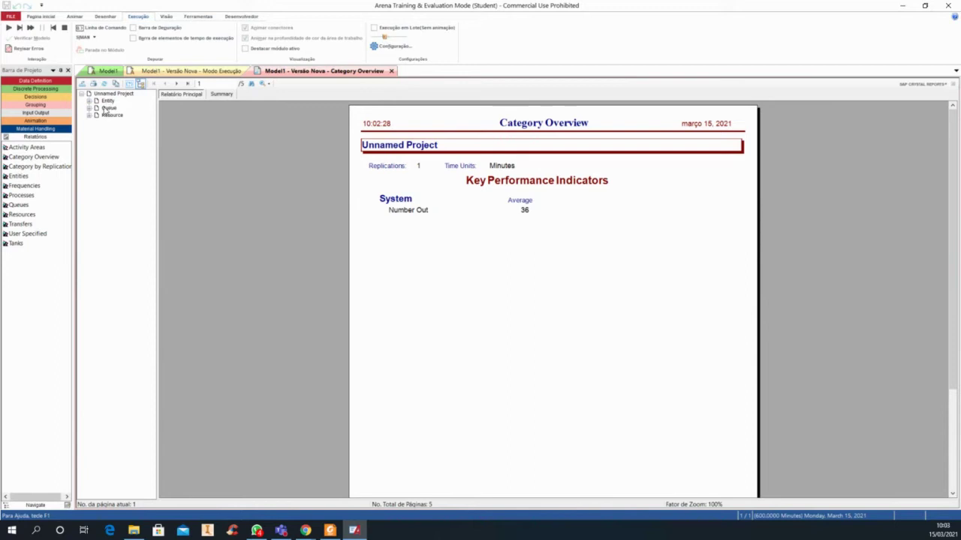
left_click(108, 101)
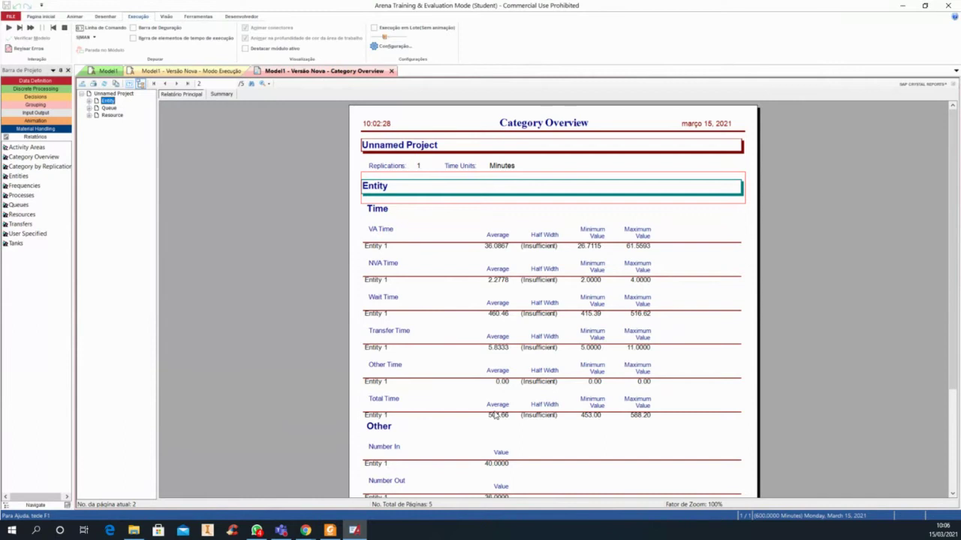
scroll(471, 367, "down", 1)
scroll(473, 374, "down", 1)
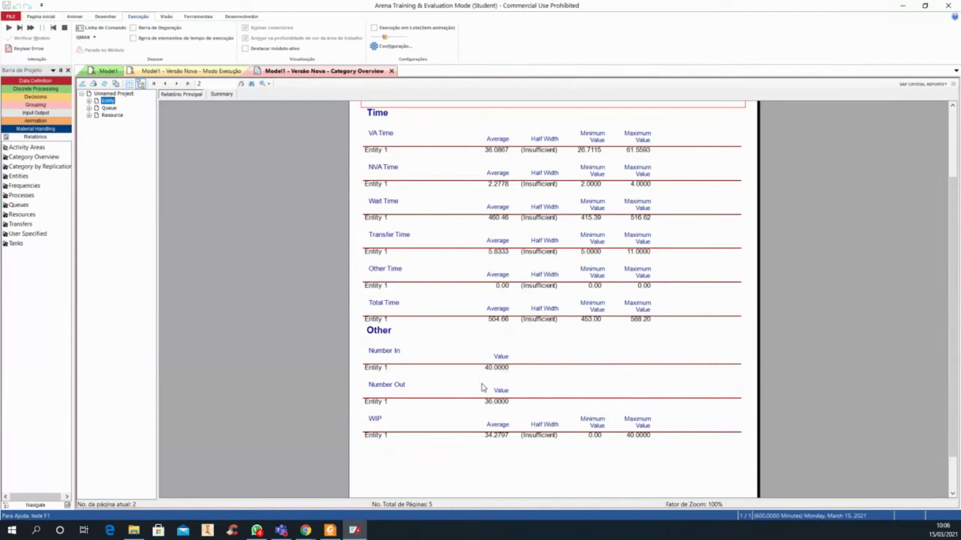
Examine the Queue and Resource sections of the Category Overview report and compare them with the Entity section
left_click(108, 109)
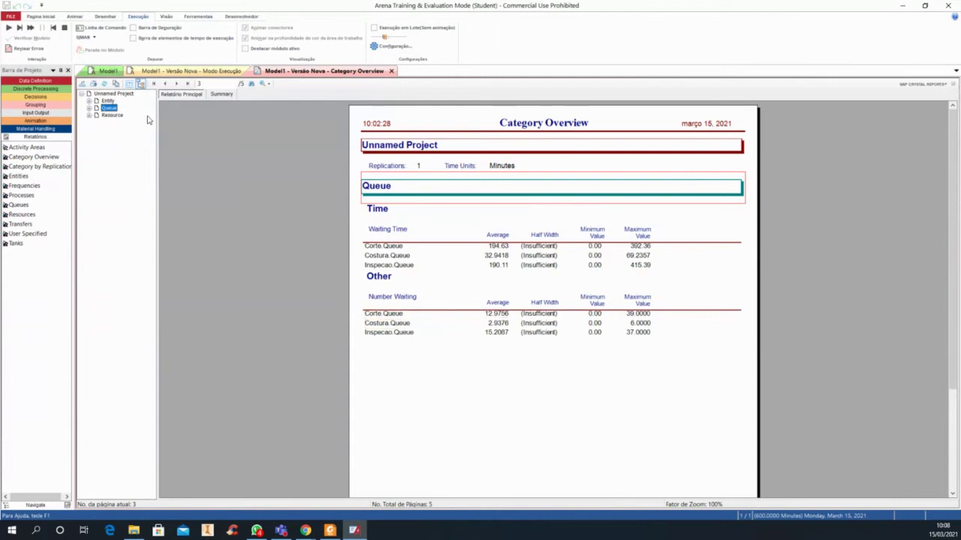
left_click(112, 115)
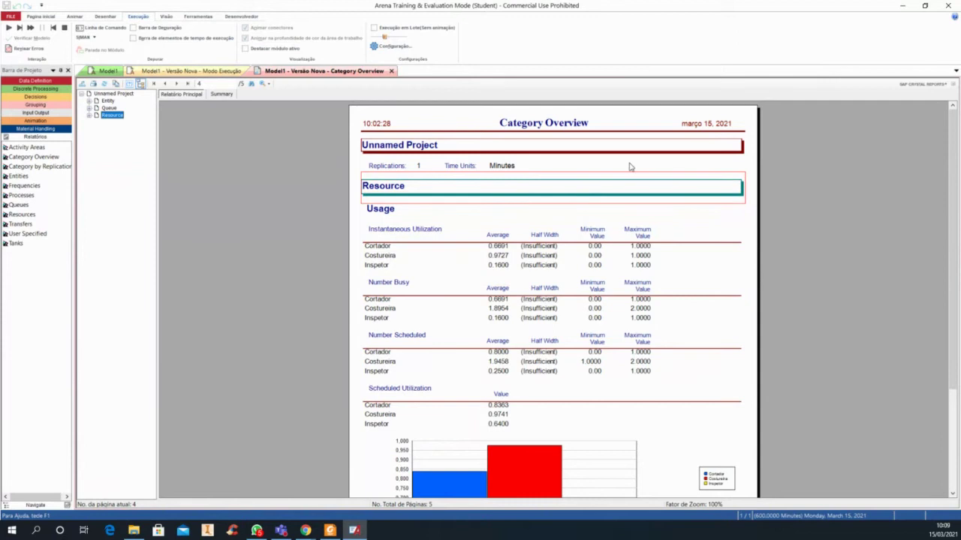
left_click(109, 108)
left_click(107, 101)
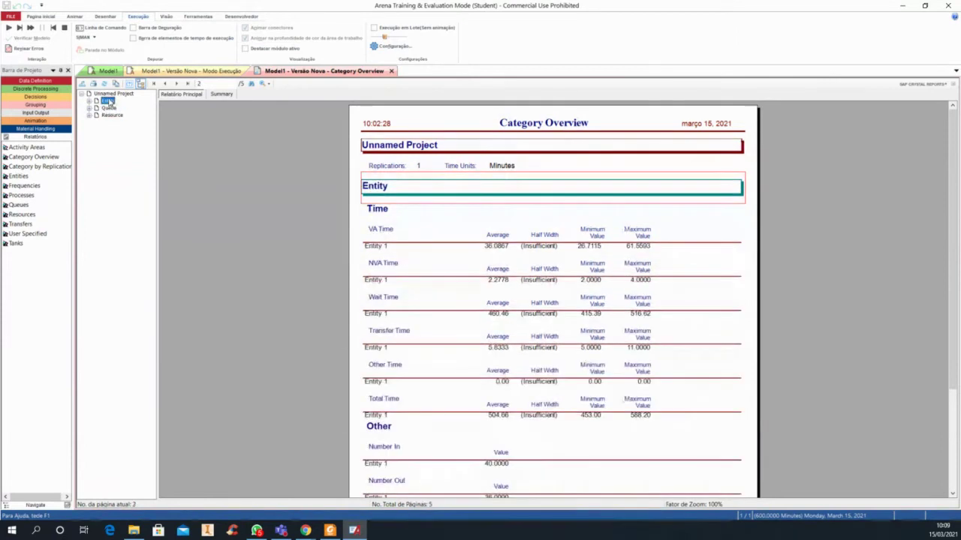
left_click(108, 107)
left_click(112, 114)
left_click(108, 101)
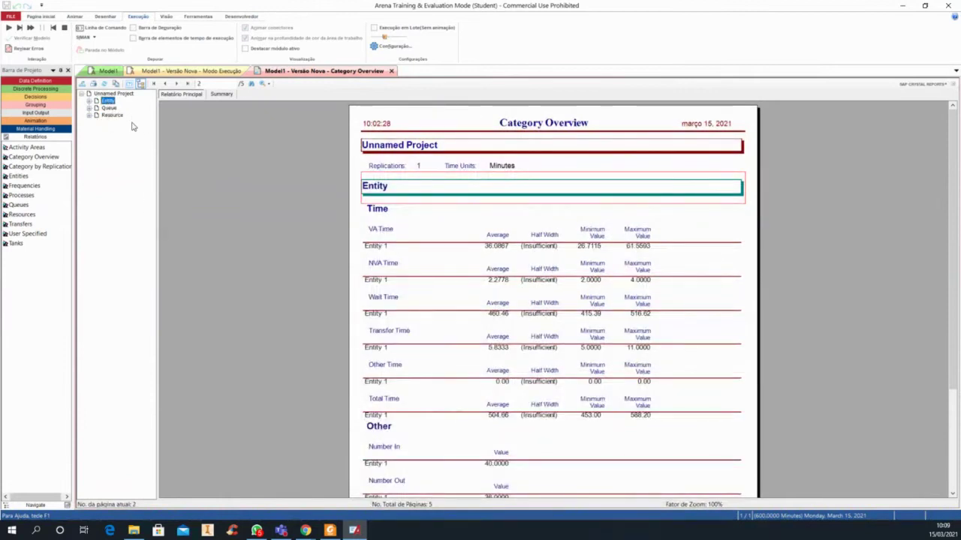
left_click(109, 107)
left_click(111, 114)
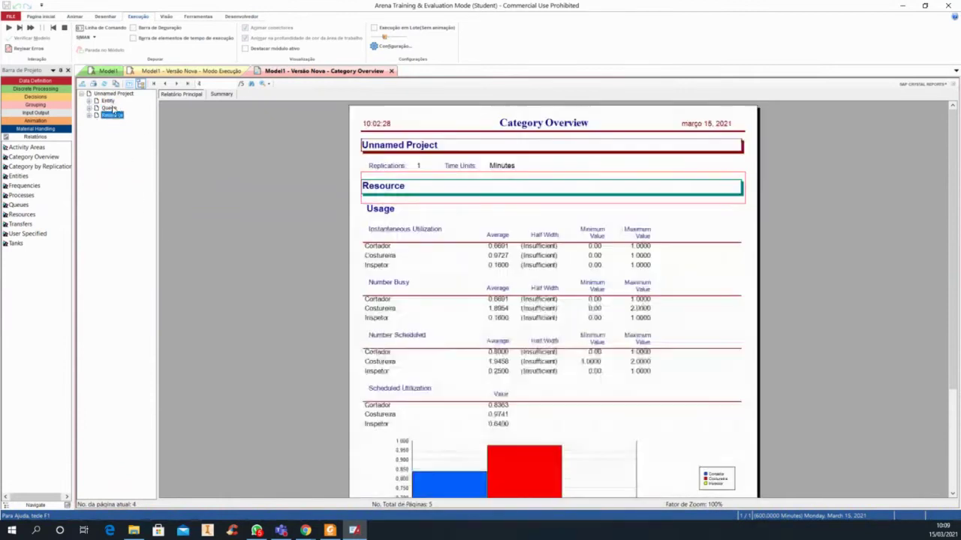
left_click(108, 100)
left_click(110, 108)
left_click(112, 114)
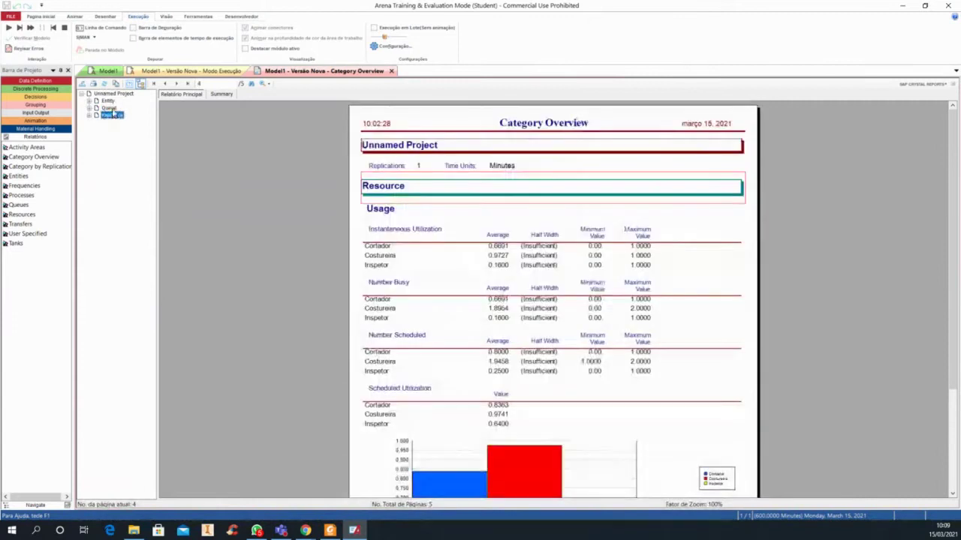
left_click(110, 108)
left_click(108, 100)
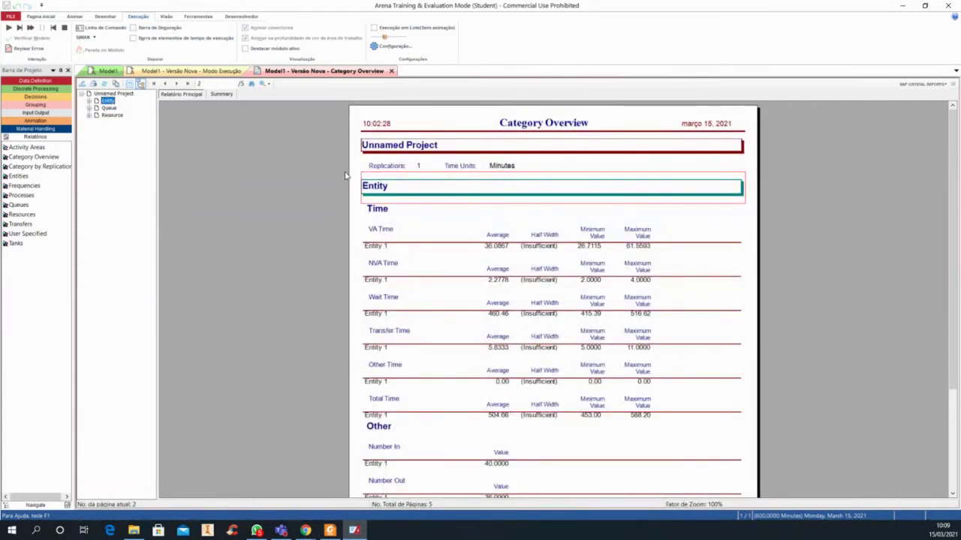
Close the Category Overview report and end the simulation run to return the model to editing
left_click(391, 71)
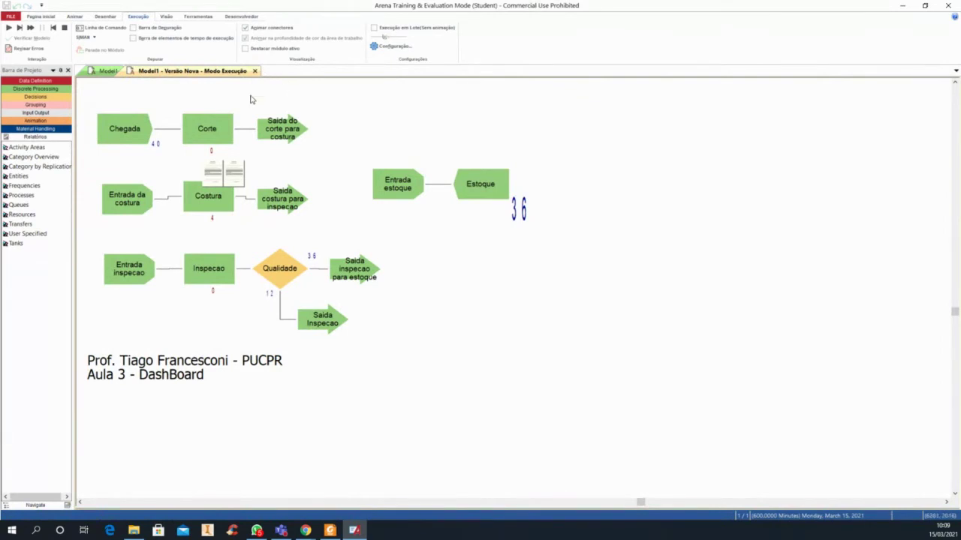
left_click(64, 31)
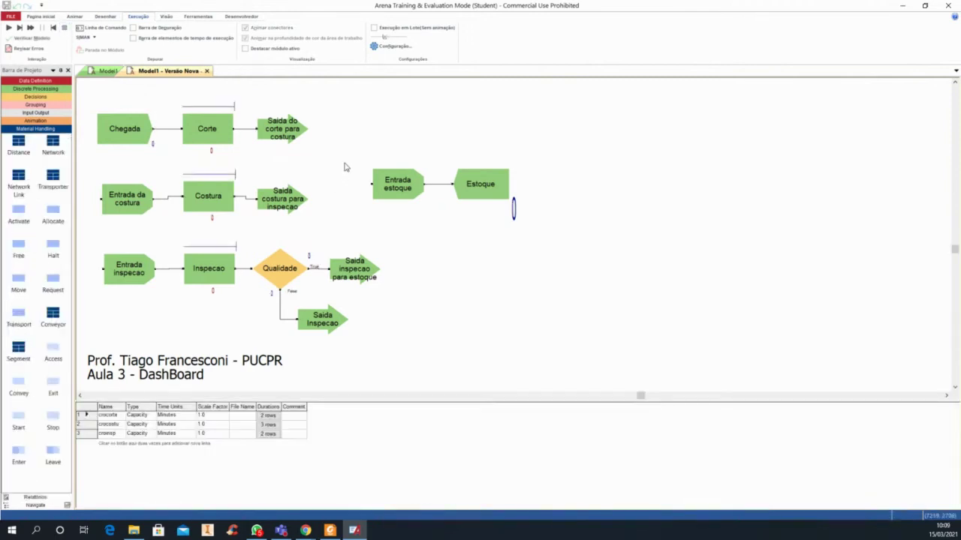
Move the Entrada estoque and Estoque modules together below Saida Inspecao and enlarge the model area slightly
left_click_drag(346, 159, 574, 257)
left_click_drag(407, 197, 337, 363)
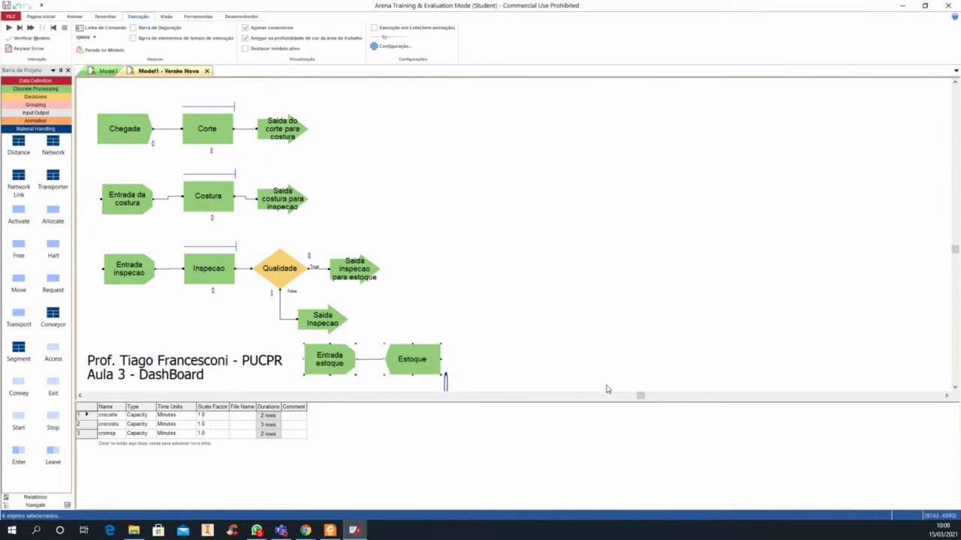
left_click_drag(518, 403, 518, 422)
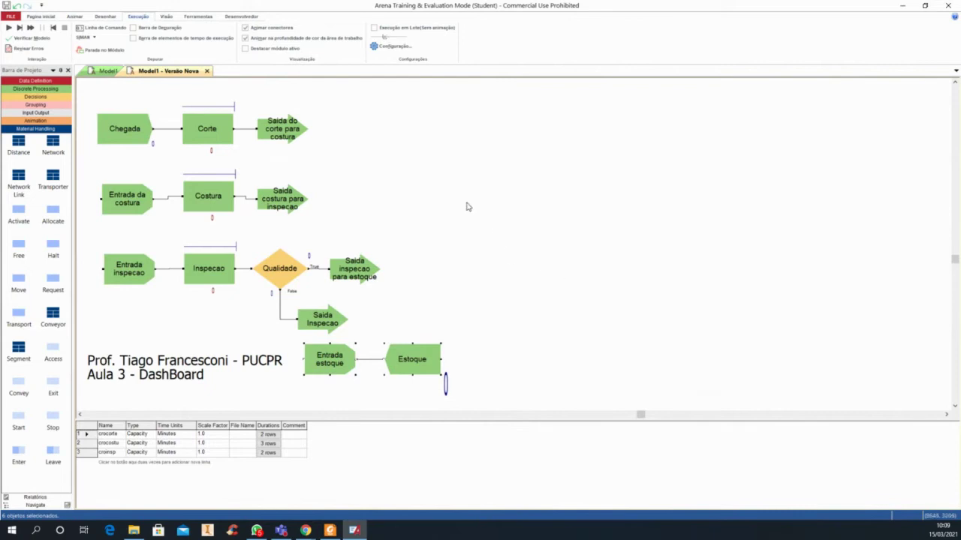
left_click(202, 15)
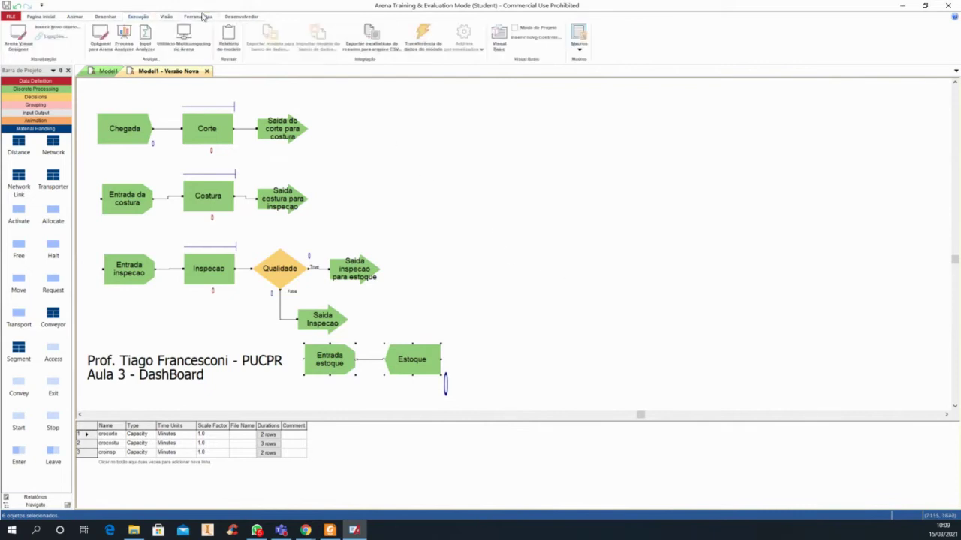
left_click(76, 16)
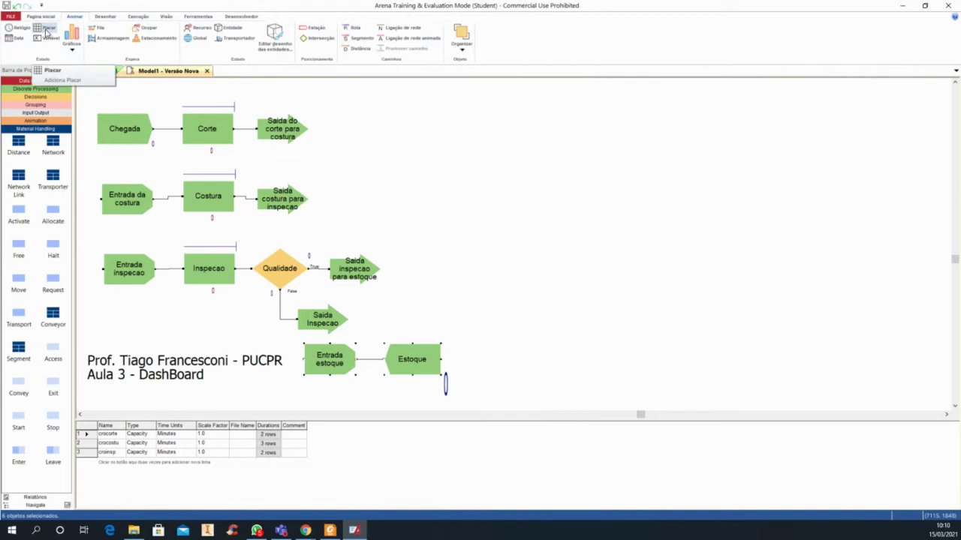
left_click(47, 30)
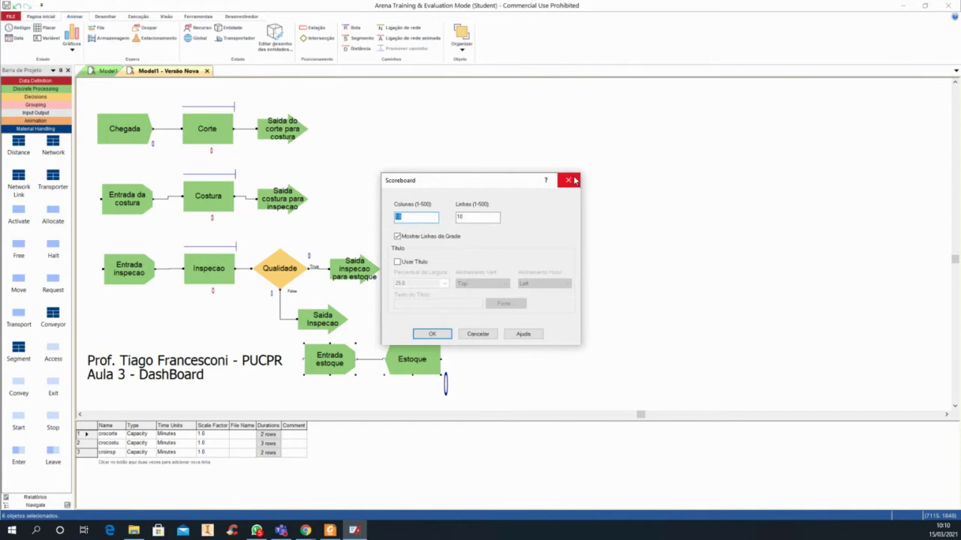
left_click(570, 180)
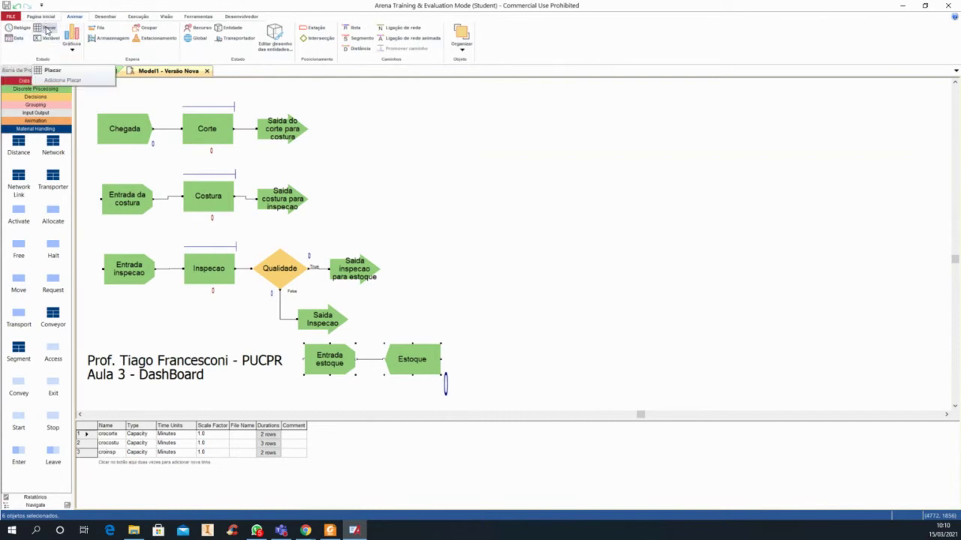
Place a scoreboard with 10 columns and 10 rows in the empty area beside the model and delete it
left_click(49, 29)
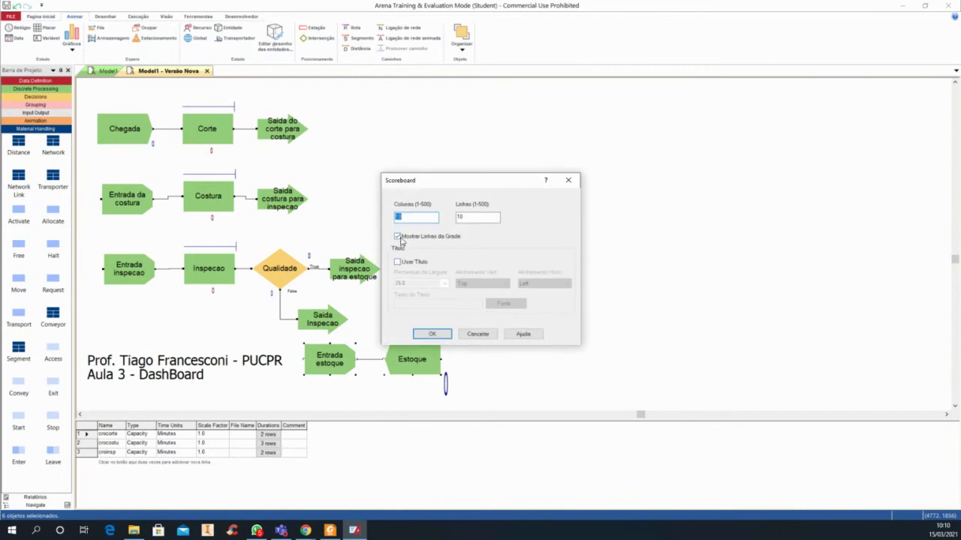
left_click(398, 236)
left_click(433, 334)
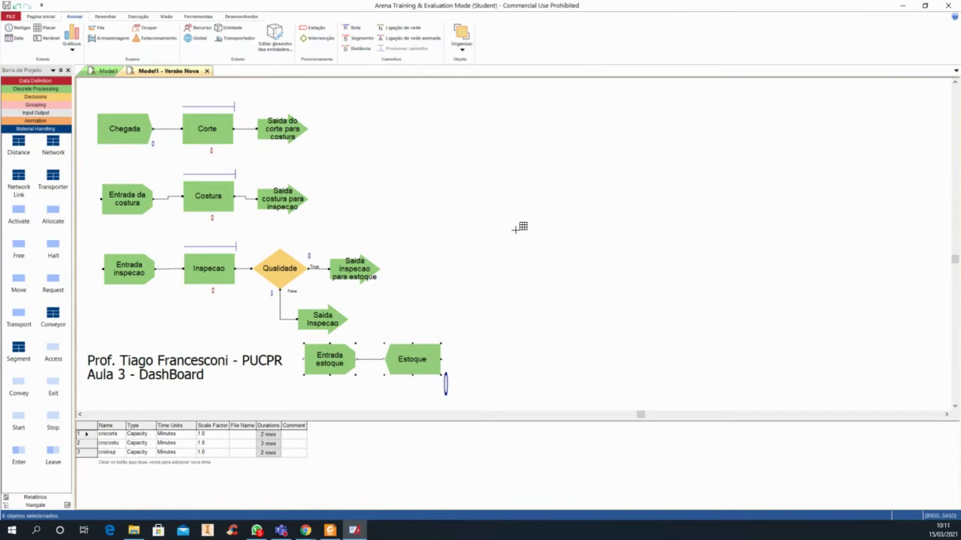
left_click_drag(538, 168, 715, 320)
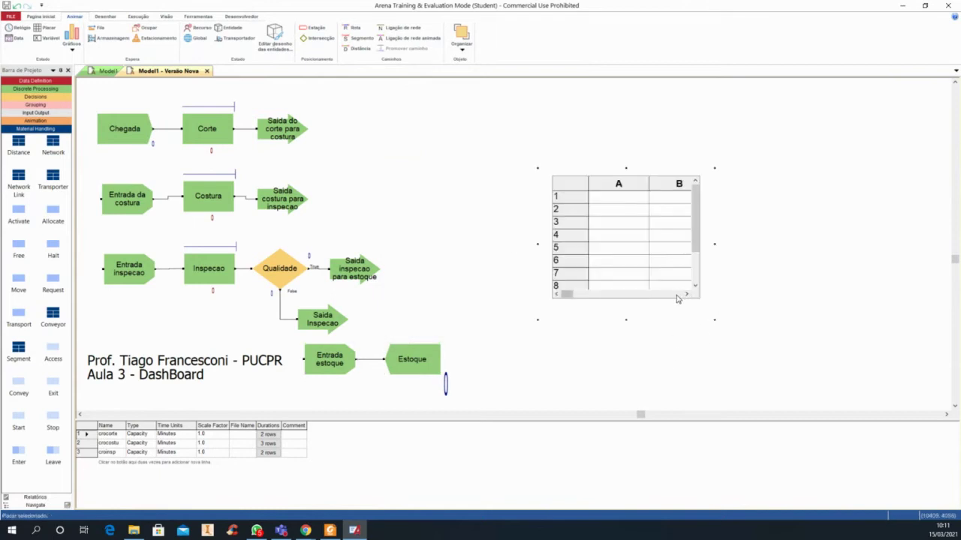
key("Delete")
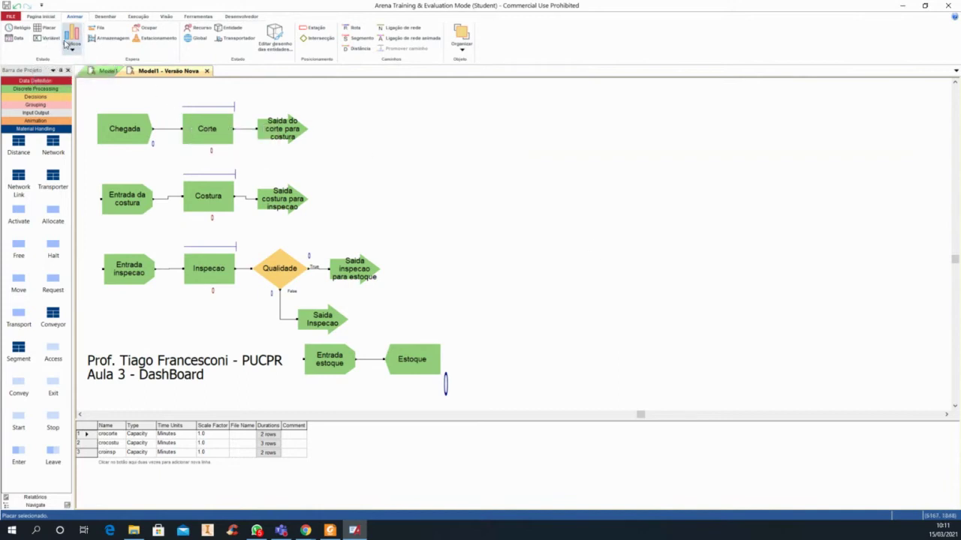
Set up an animation clock starting at 8:00:00 with a digital display in 24-hour format
left_click(20, 29)
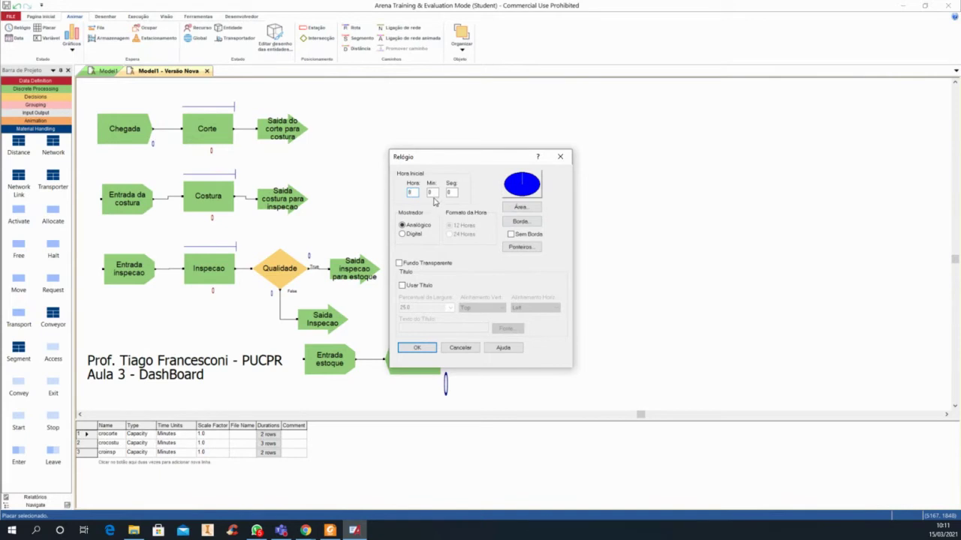
left_click(403, 234)
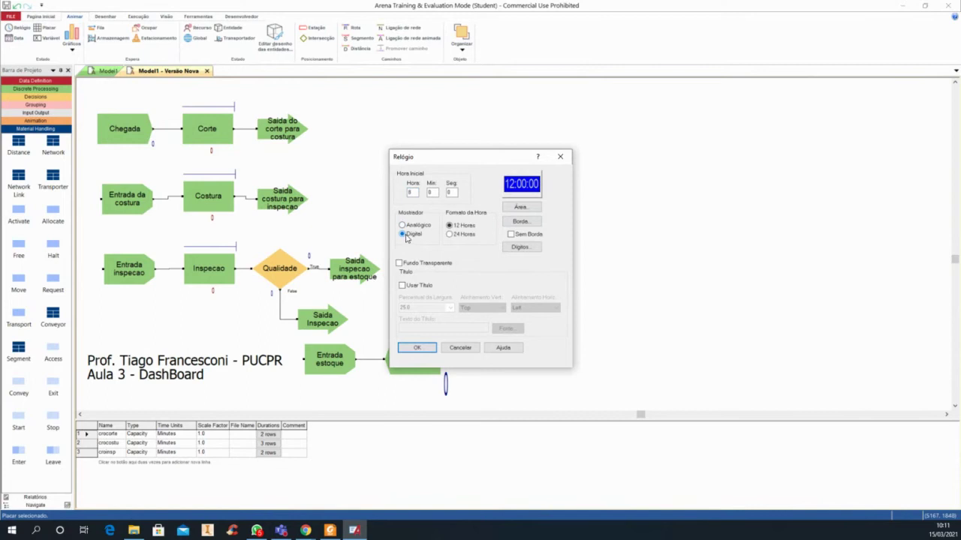
left_click(403, 226)
left_click(403, 234)
left_click(449, 234)
left_click(448, 226)
left_click(450, 234)
Color the clock's area bright green, its border red and its digits black
left_click(521, 208)
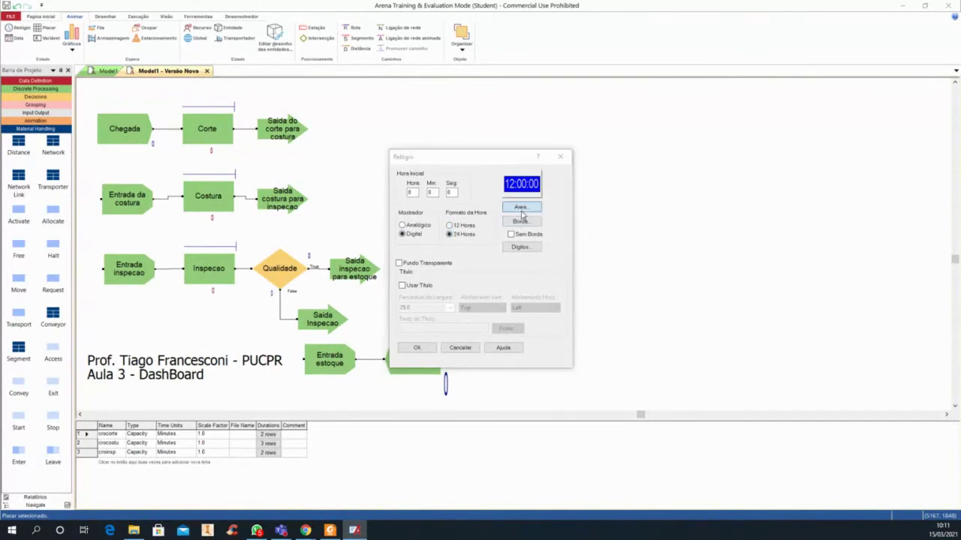
left_click(450, 277)
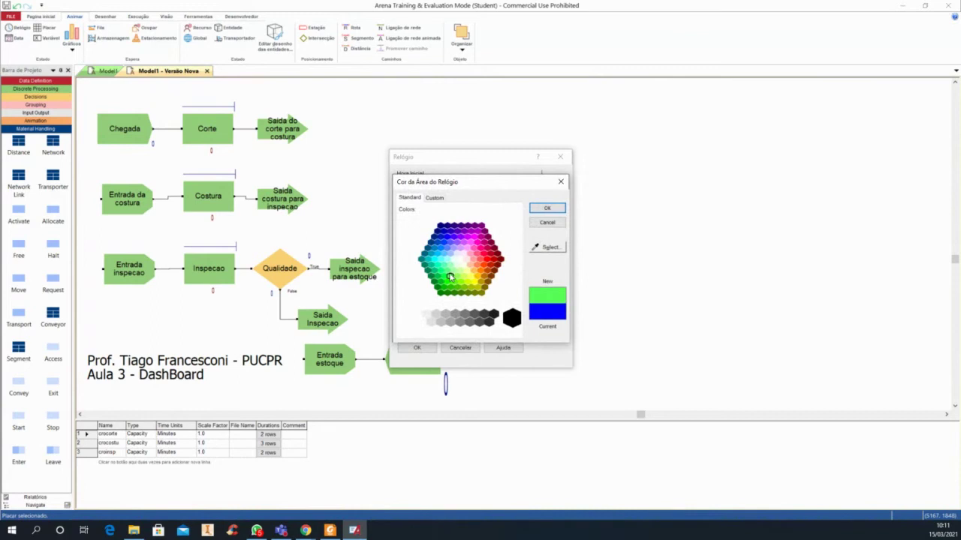
left_click(548, 208)
left_click(523, 221)
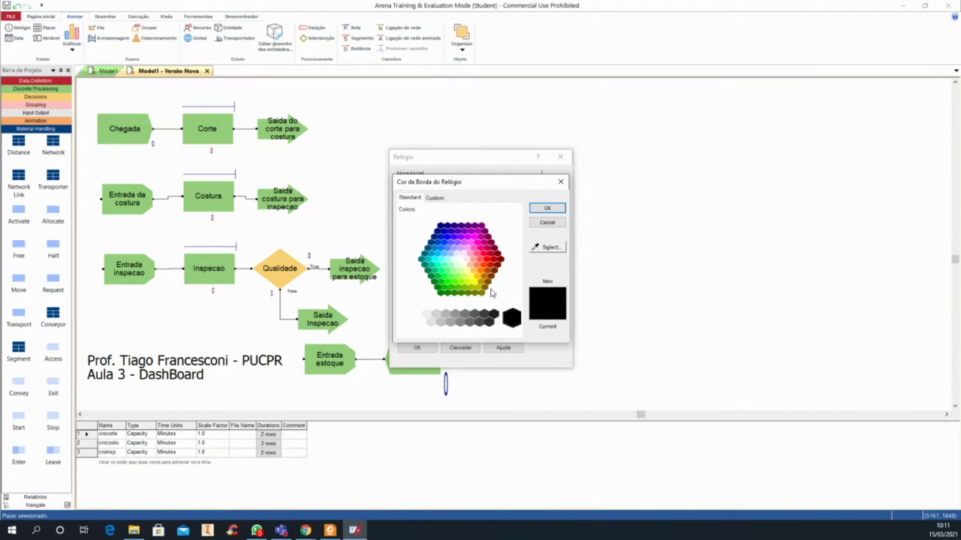
left_click(487, 259)
left_click(548, 207)
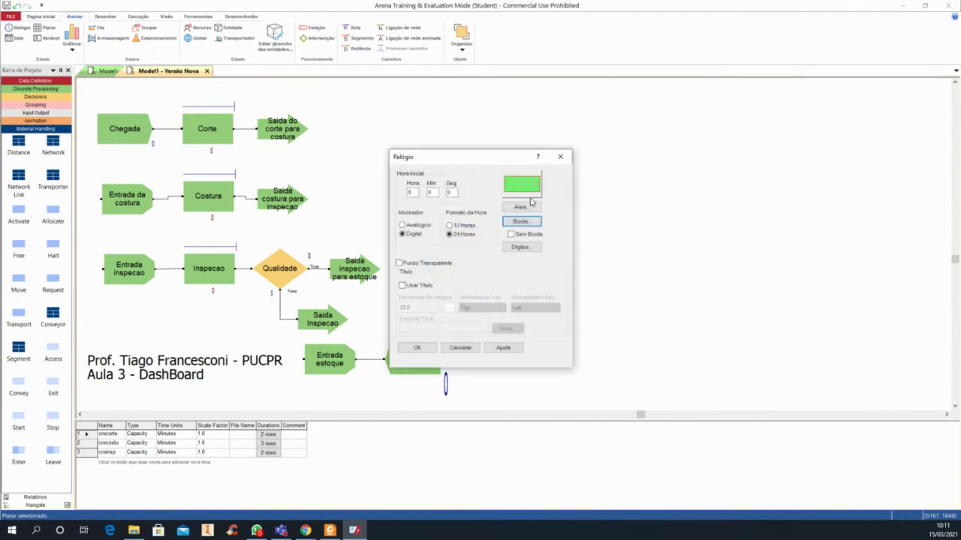
left_click(520, 246)
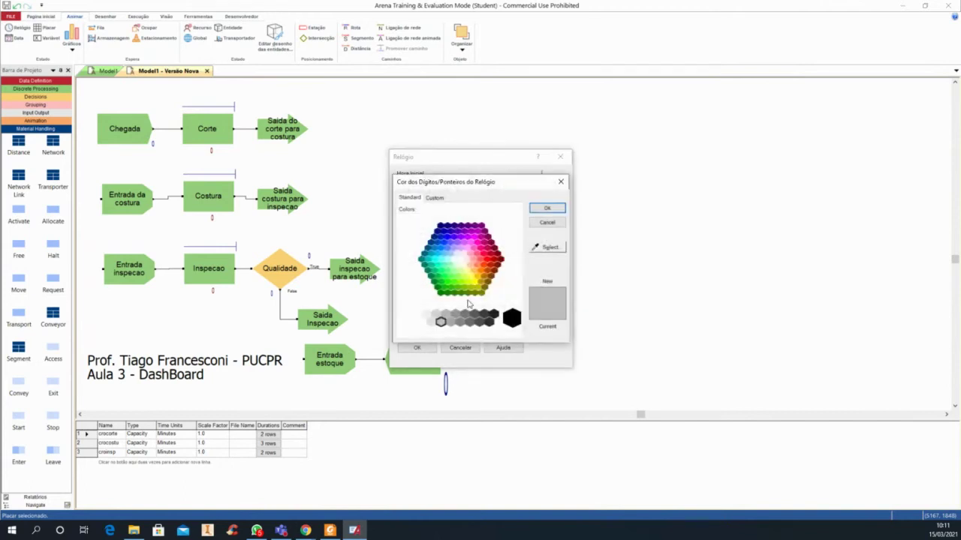
left_click(511, 319)
left_click(547, 207)
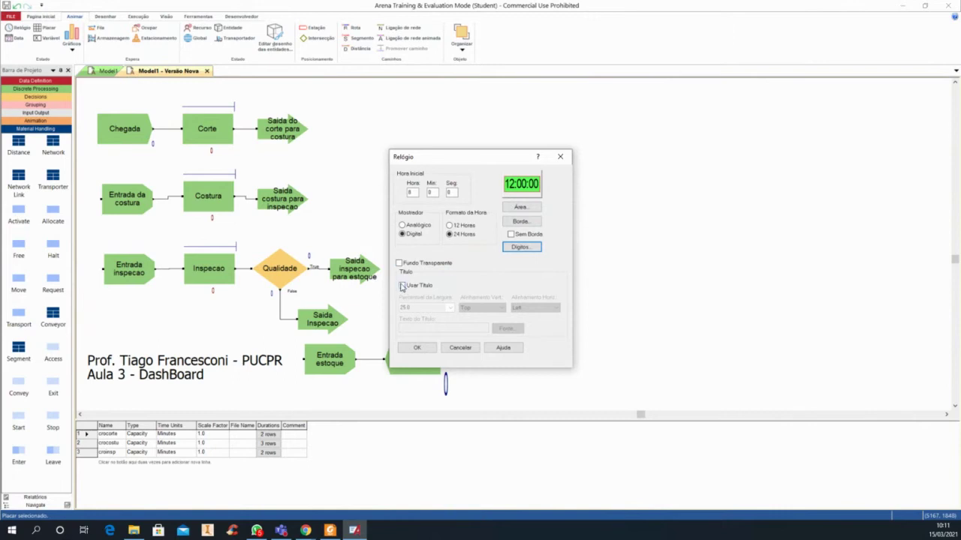
Place the configured clock as a small rectangle in the empty area to the right of Saida do corte para costura
left_click(417, 348)
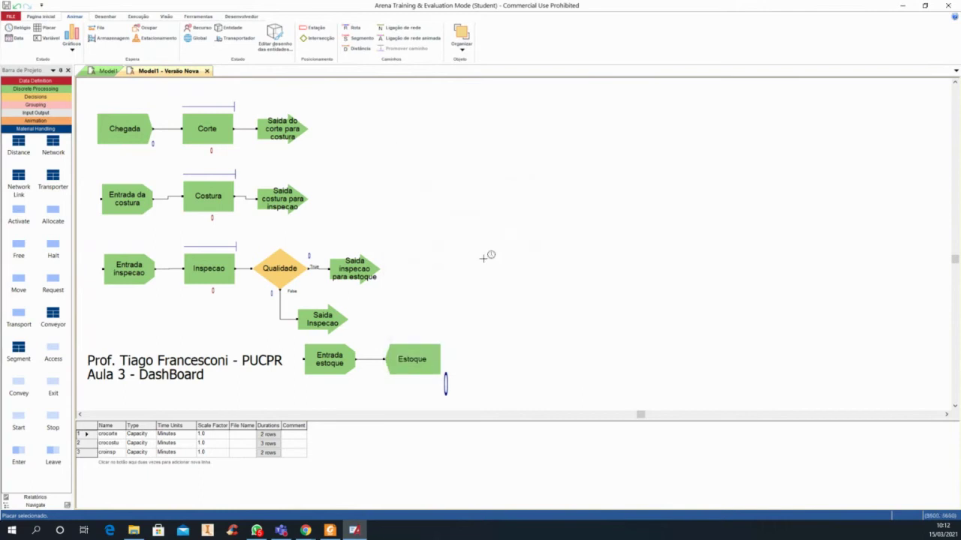
left_click(483, 119)
left_click(564, 143)
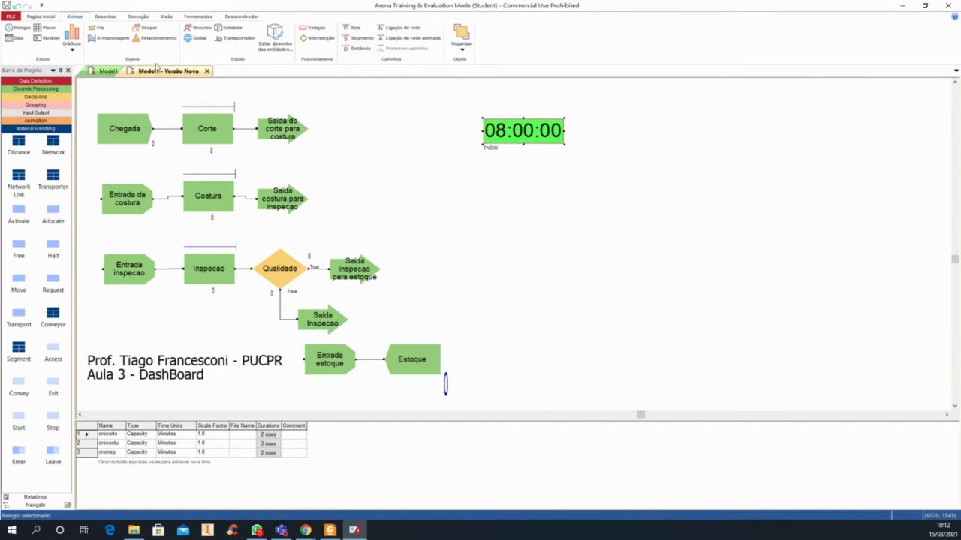
Set up an animated date display with the Dia-Mês-Ano format and the Calendário style
left_click(16, 38)
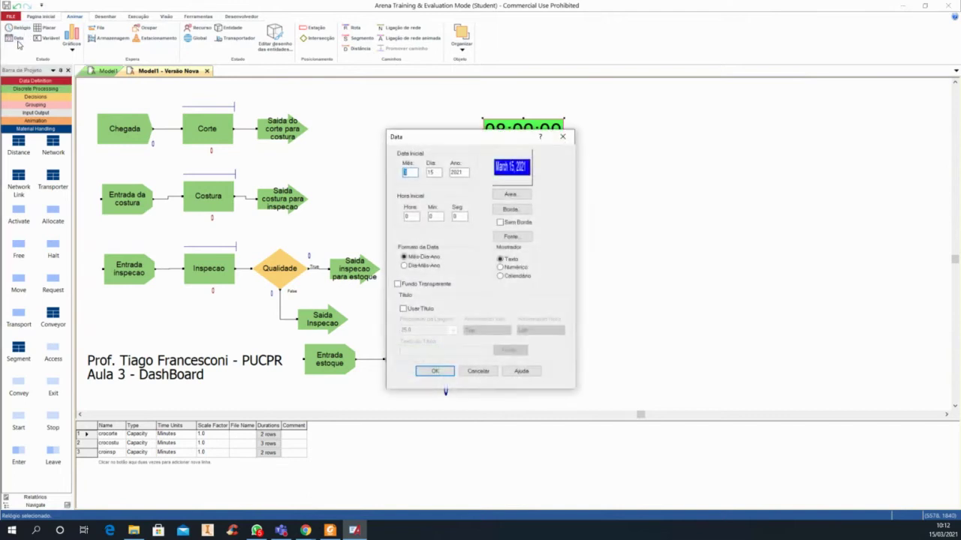
left_click_drag(443, 139, 321, 123)
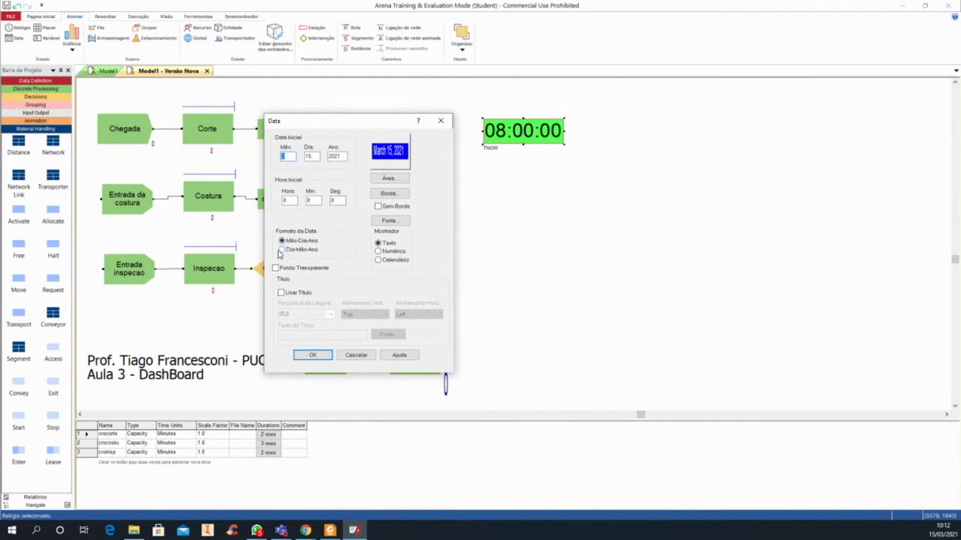
left_click(282, 251)
left_click(379, 252)
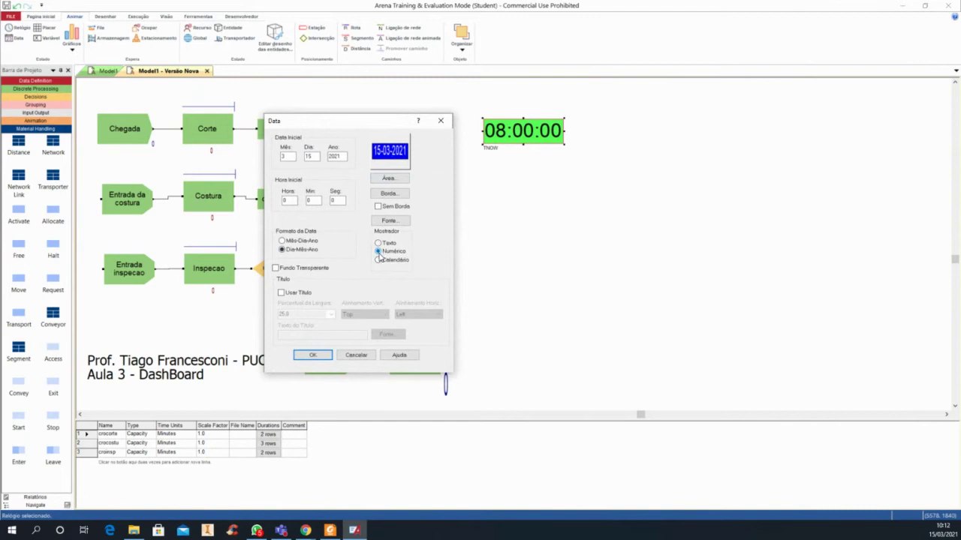
left_click(379, 260)
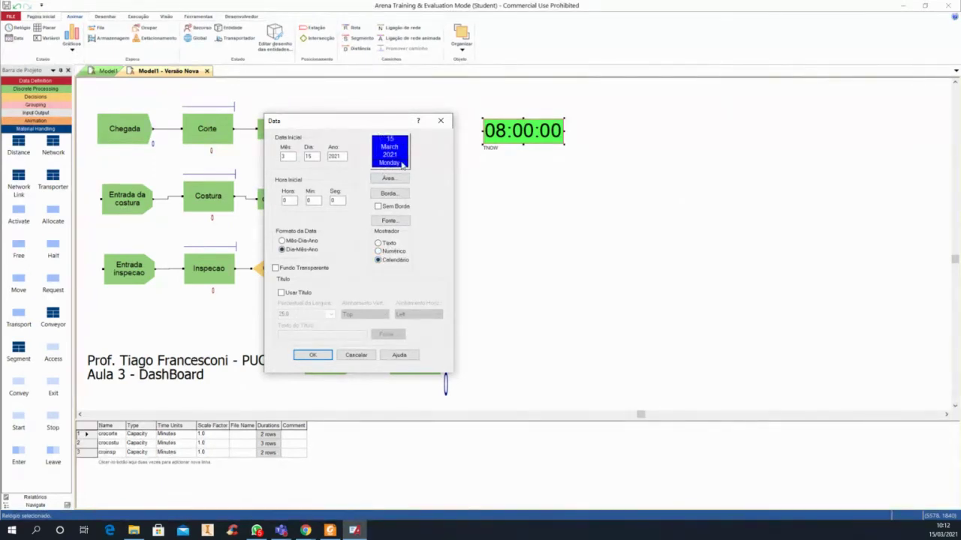
Color the date display's area pink
left_click(388, 179)
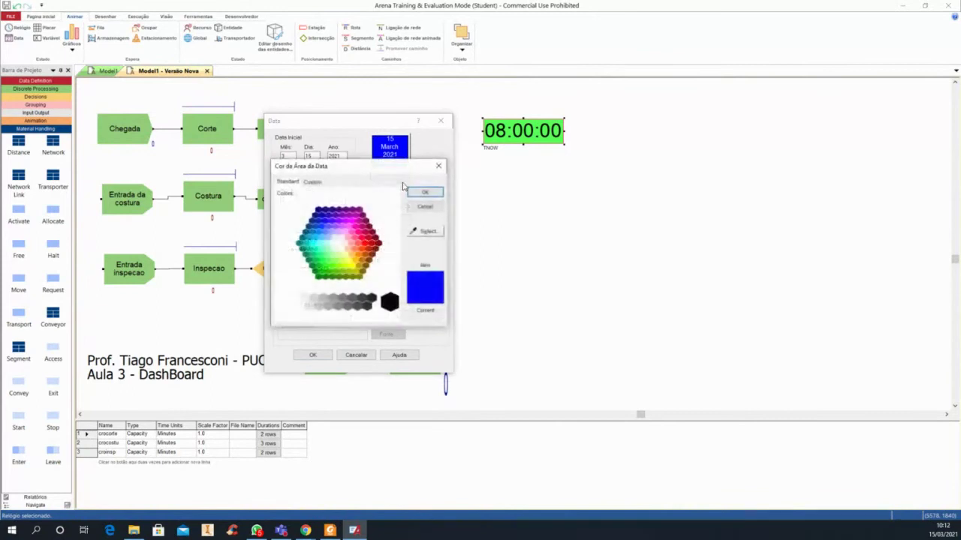
left_click(349, 237)
left_click(424, 192)
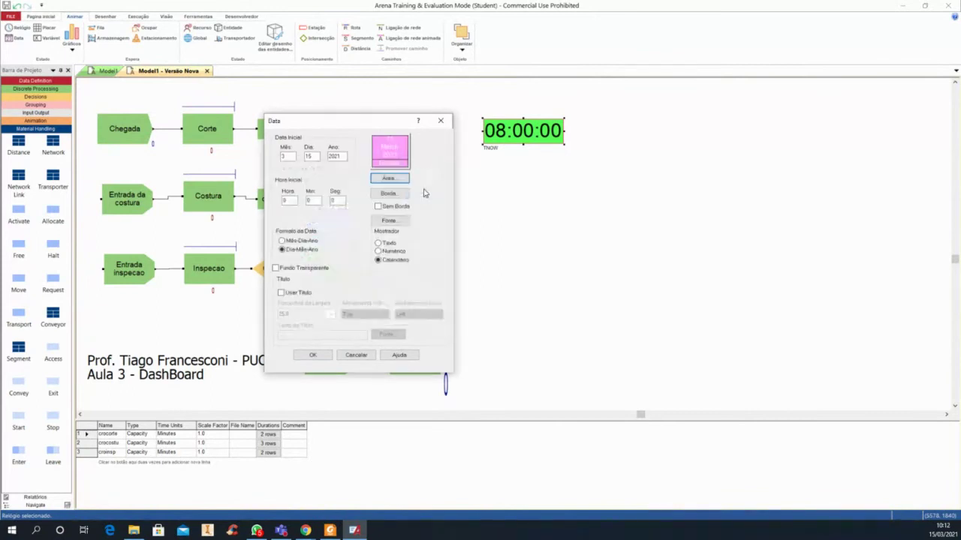
Set the date display's font color to Preto
left_click(390, 220)
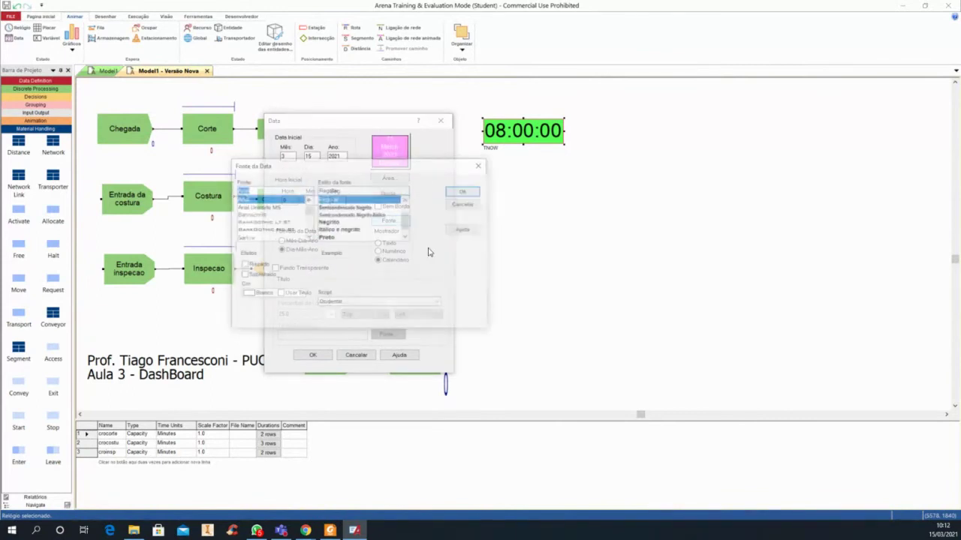
left_click(297, 294)
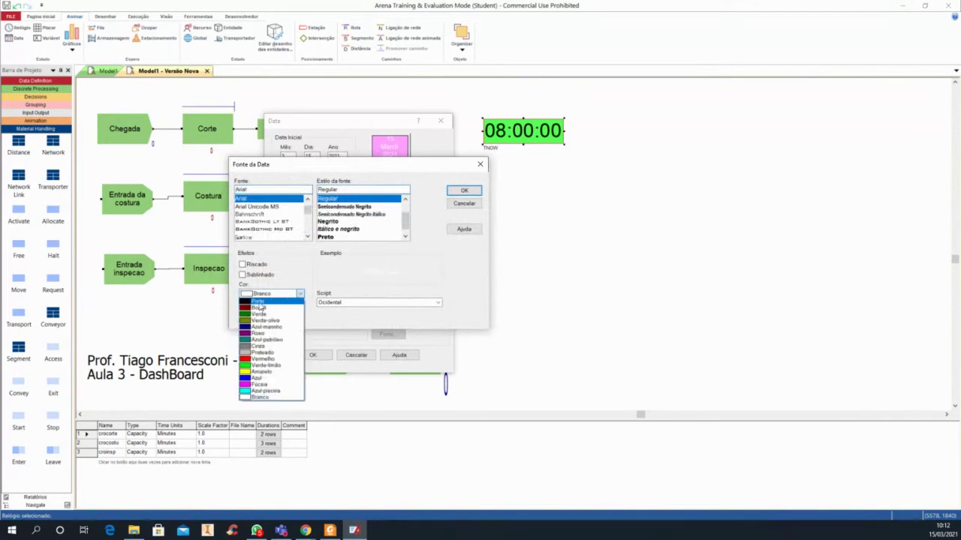
left_click(265, 303)
left_click(463, 192)
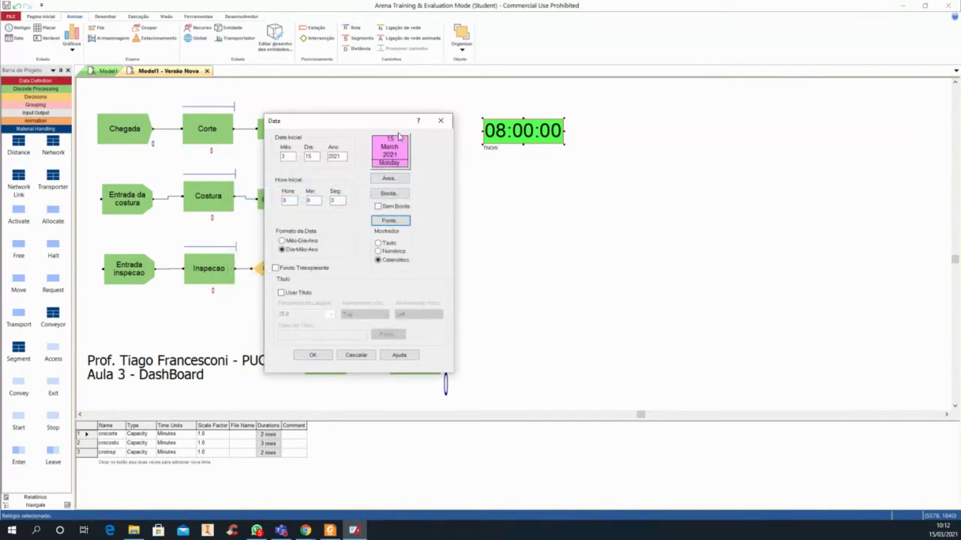
Place the configured date display as a rectangle directly below the clock, about as wide as the clock
left_click(312, 355)
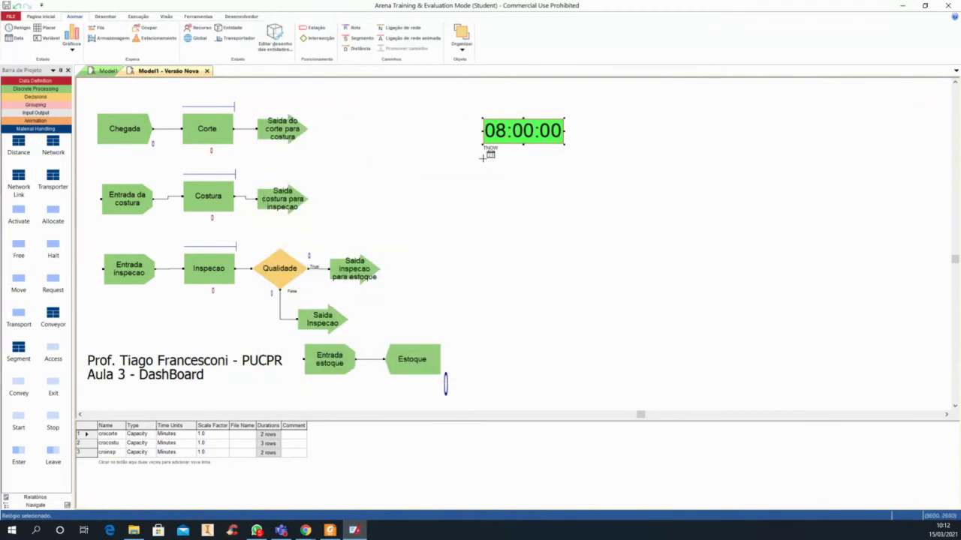
left_click(486, 158)
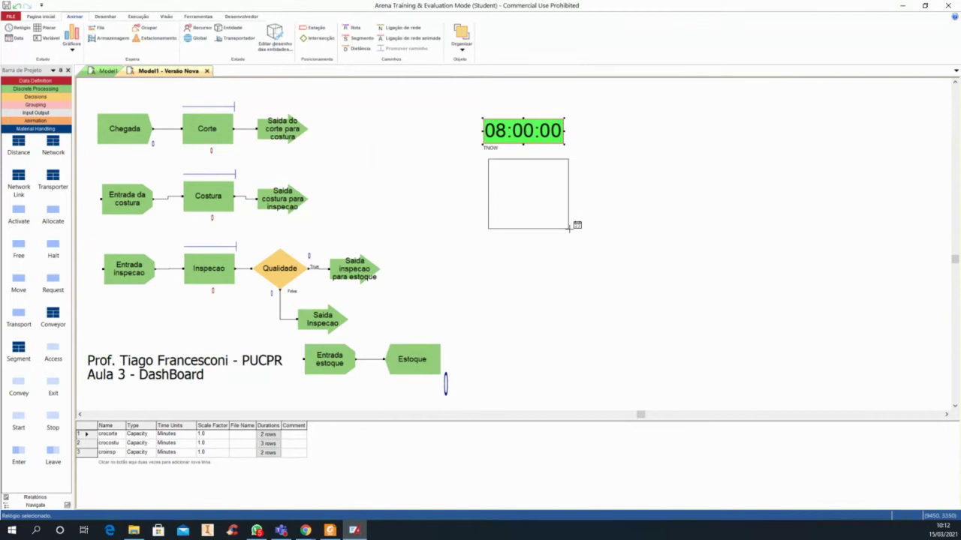
left_click(568, 229)
left_click(547, 235)
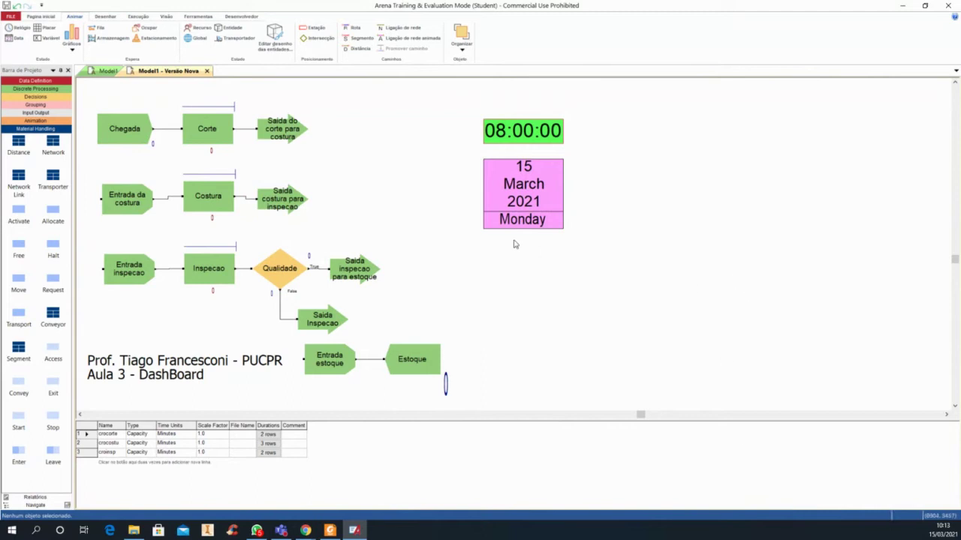
Create a variable display and build its expression from Queue's Current Number In Queue for Corte.Queue, giving NQ(Corte.Queue)
mouse_move(517, 176)
mouse_move(202, 209)
left_click(45, 40)
left_click_drag(433, 164, 330, 135)
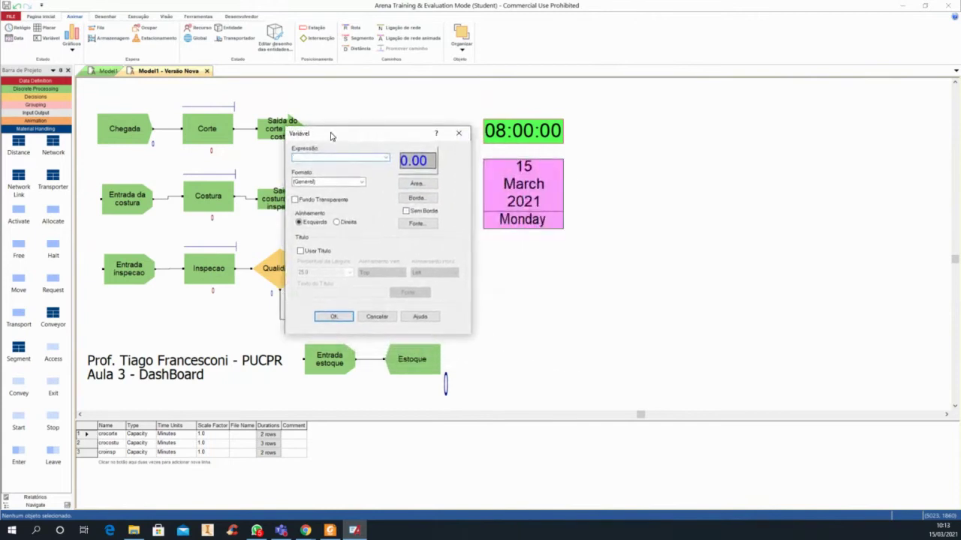
left_click(386, 160)
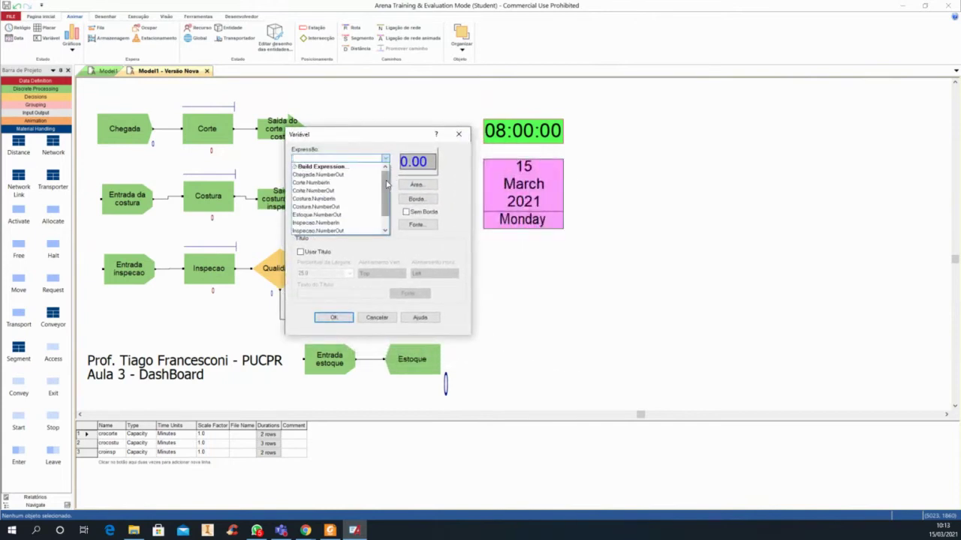
scroll(388, 212, "down", 2)
scroll(386, 203, "up", 2)
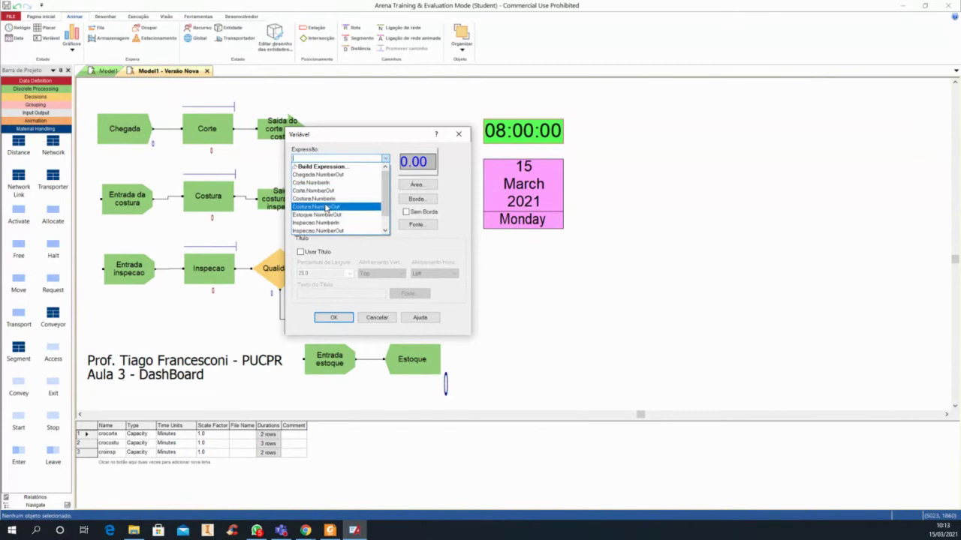
scroll(337, 225, "down", 1)
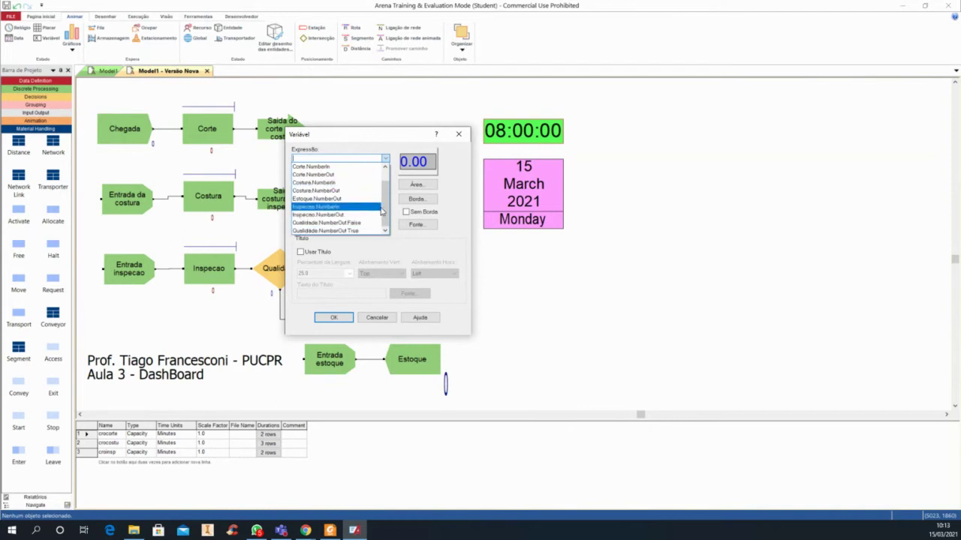
scroll(379, 198, "up", 1)
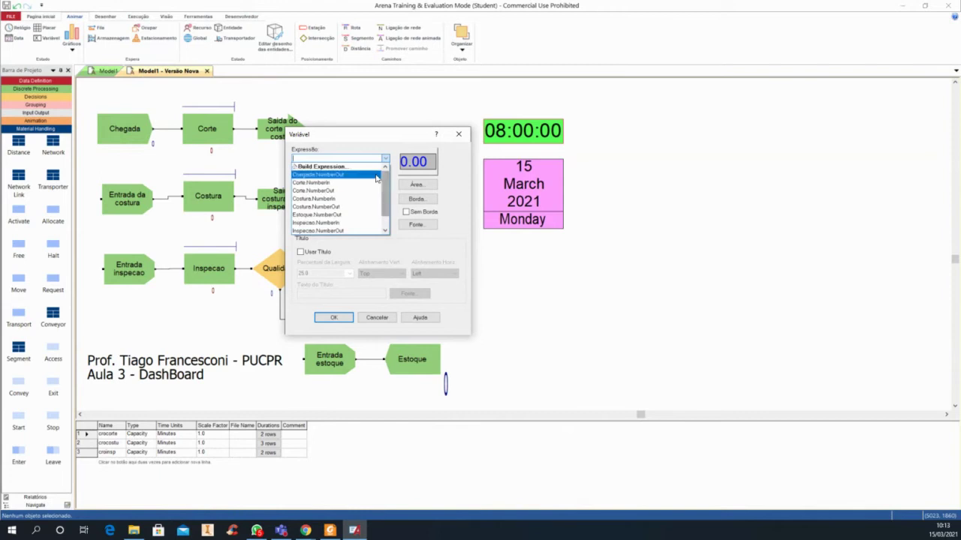
left_click(321, 166)
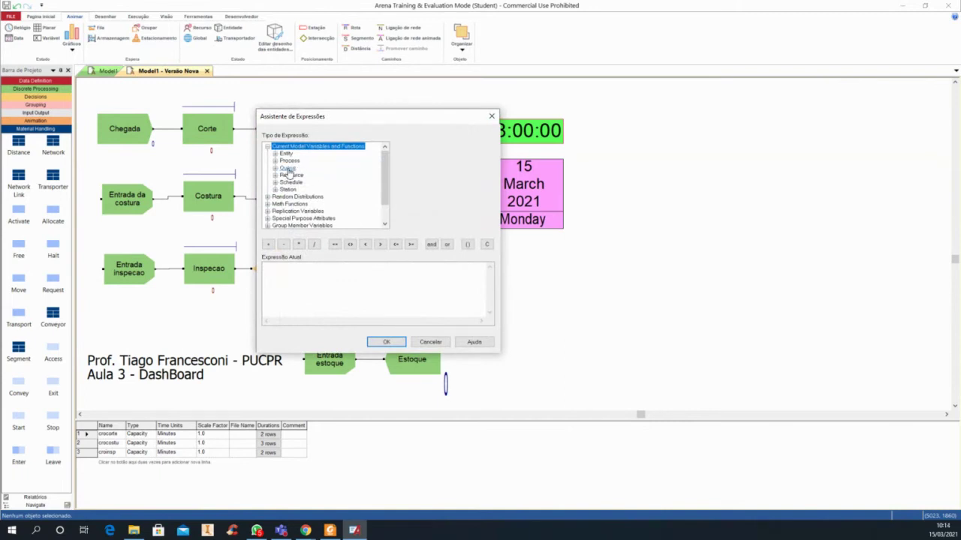
double_click(288, 168)
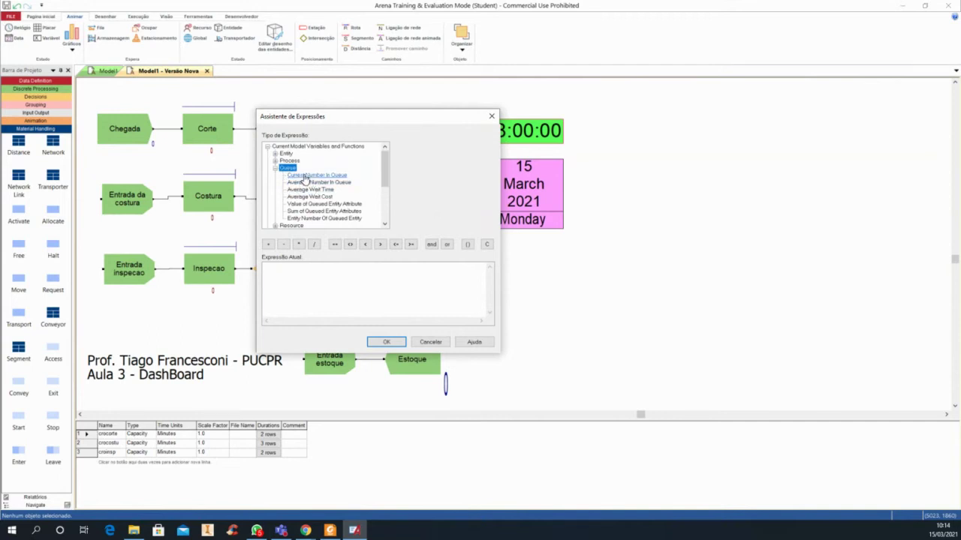
left_click(307, 175)
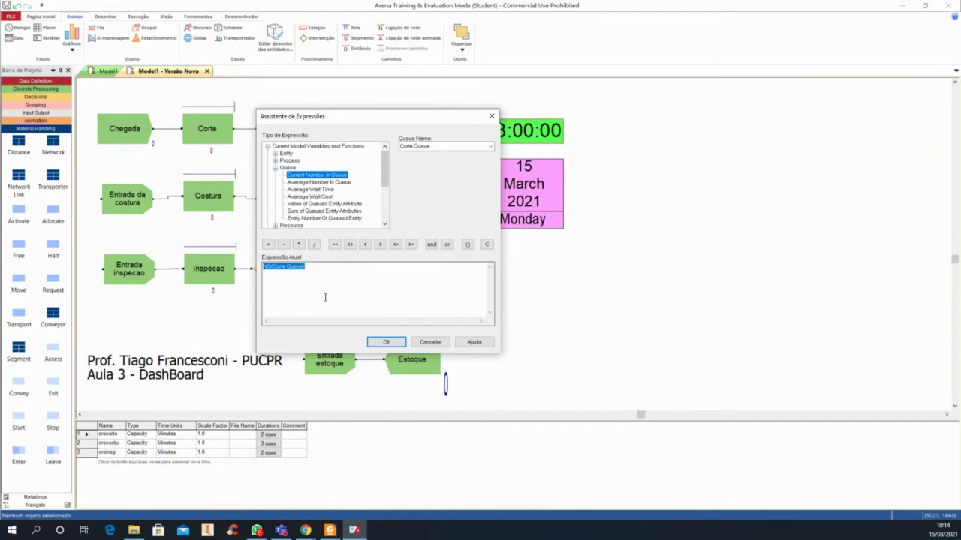
left_click(386, 343)
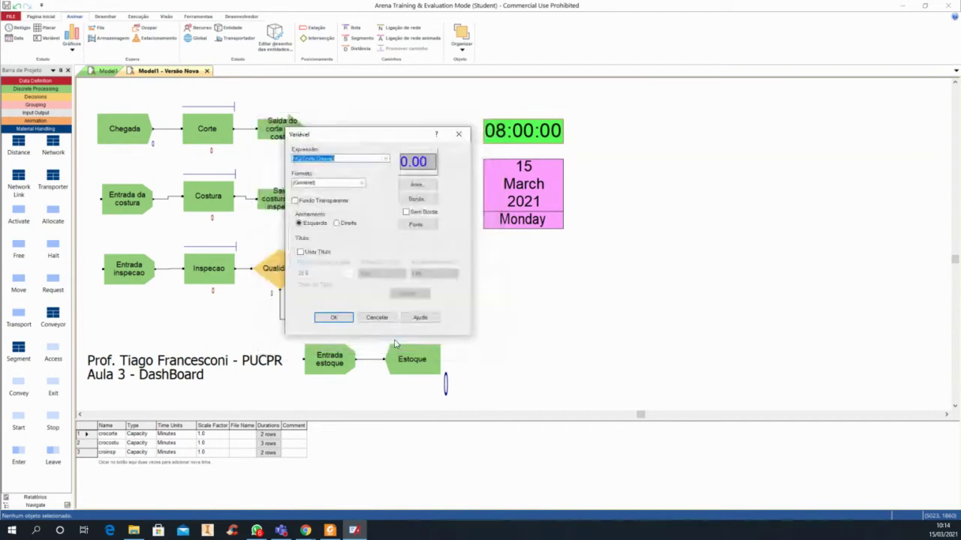
Enable a title on the variable display with the text Fila do Corte and accept its settings
left_click_drag(405, 139, 331, 121)
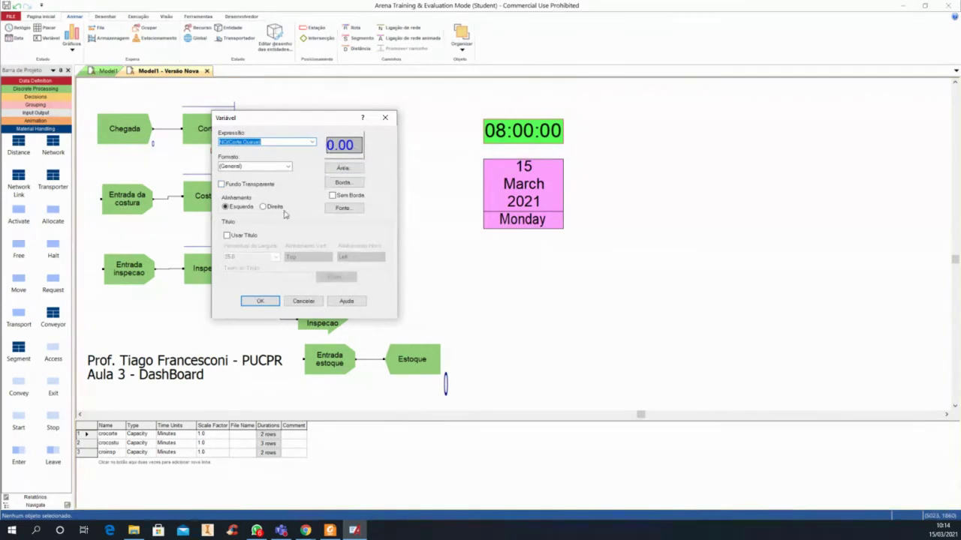
left_click(227, 235)
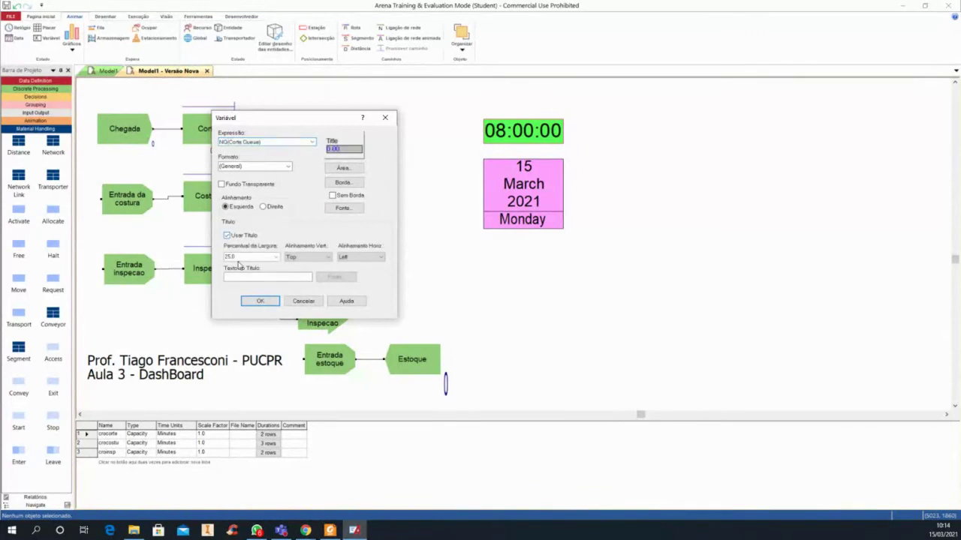
left_click(241, 277)
type("Fila do Corte")
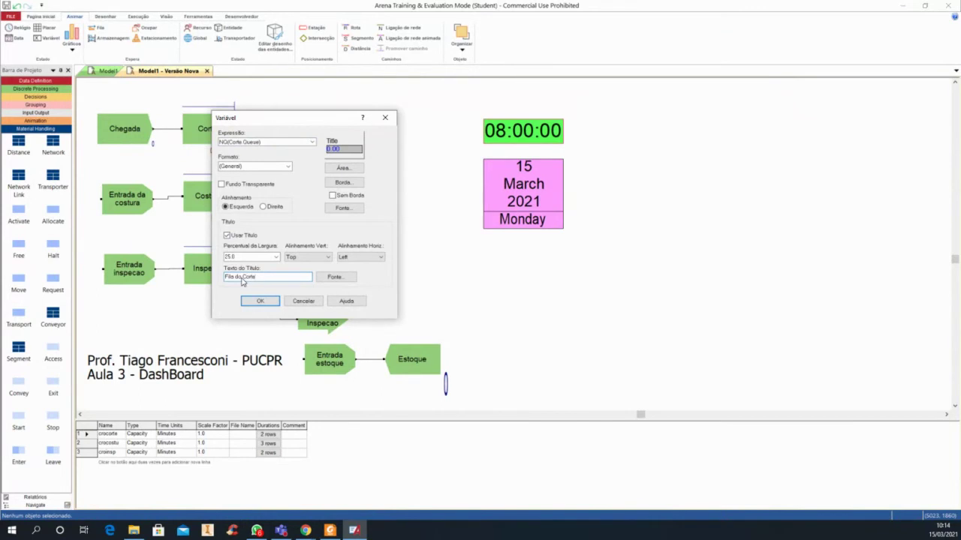
left_click(259, 301)
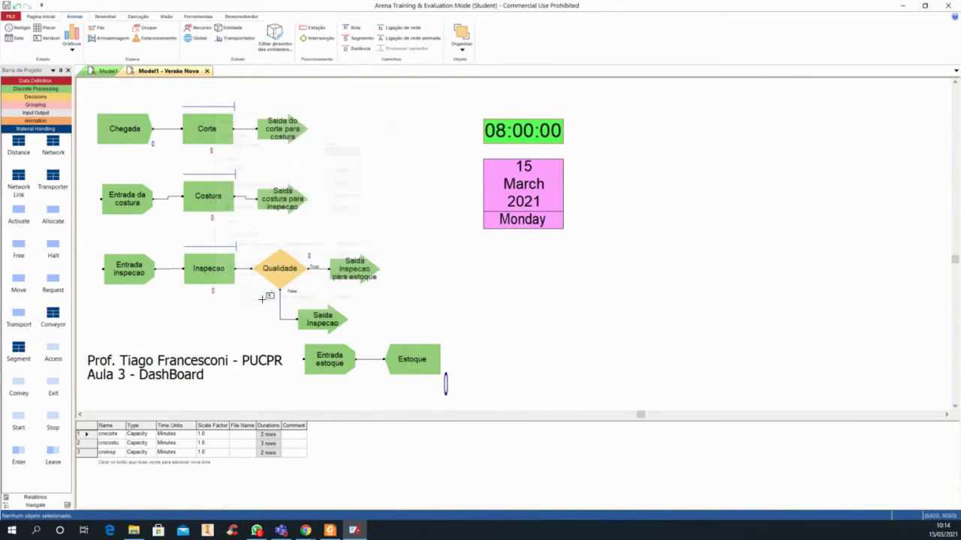
Place the Fila do Corte display below the date display and put a copy of it directly underneath
left_click(484, 244)
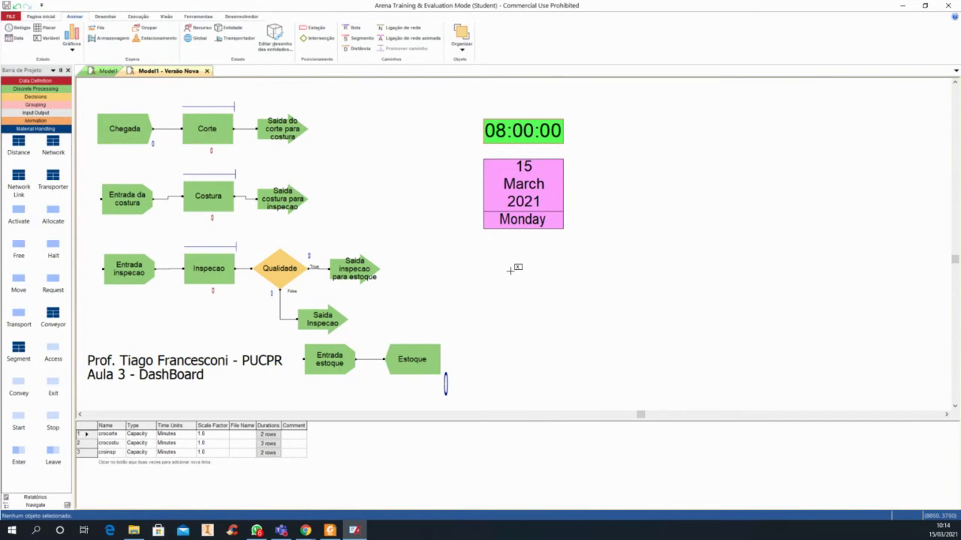
left_click(563, 268)
left_click(559, 336)
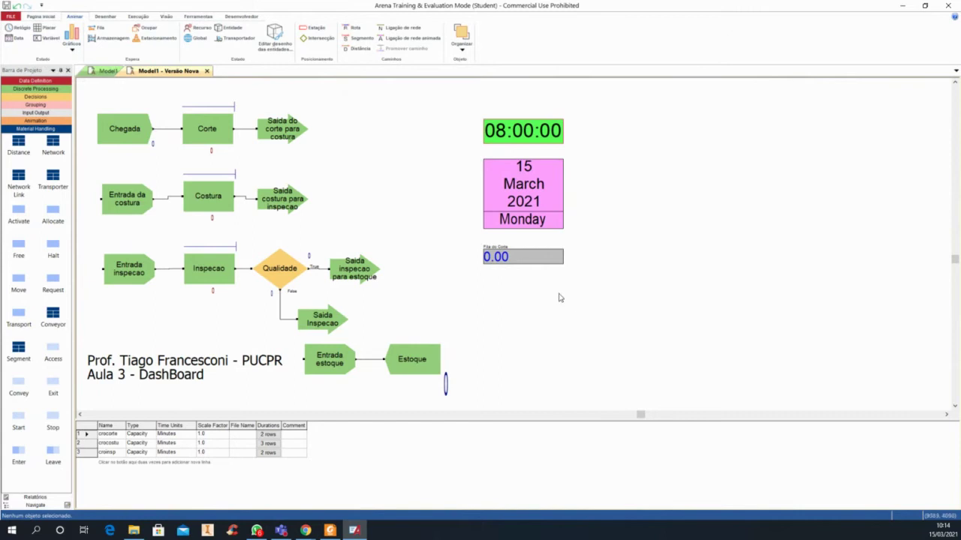
left_click(534, 264)
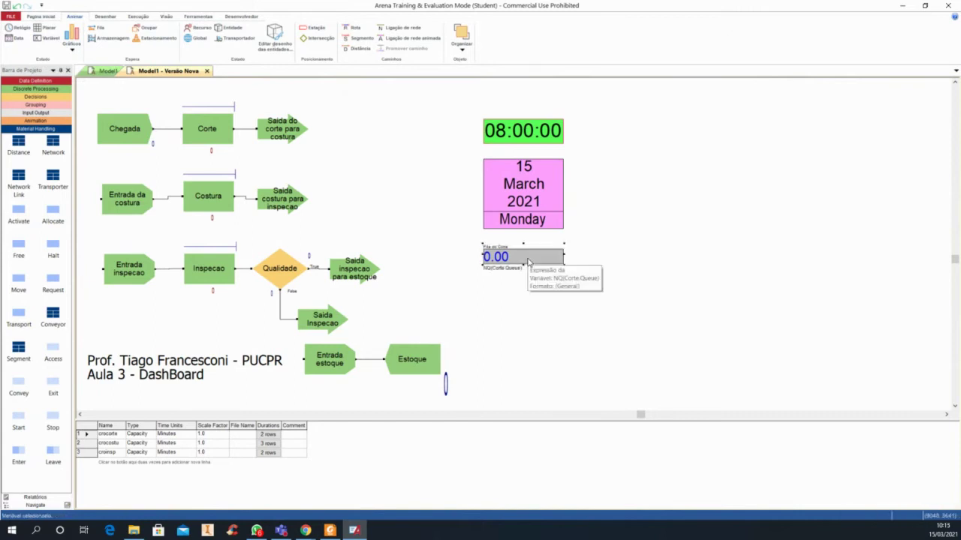
left_click_drag(529, 262, 492, 274)
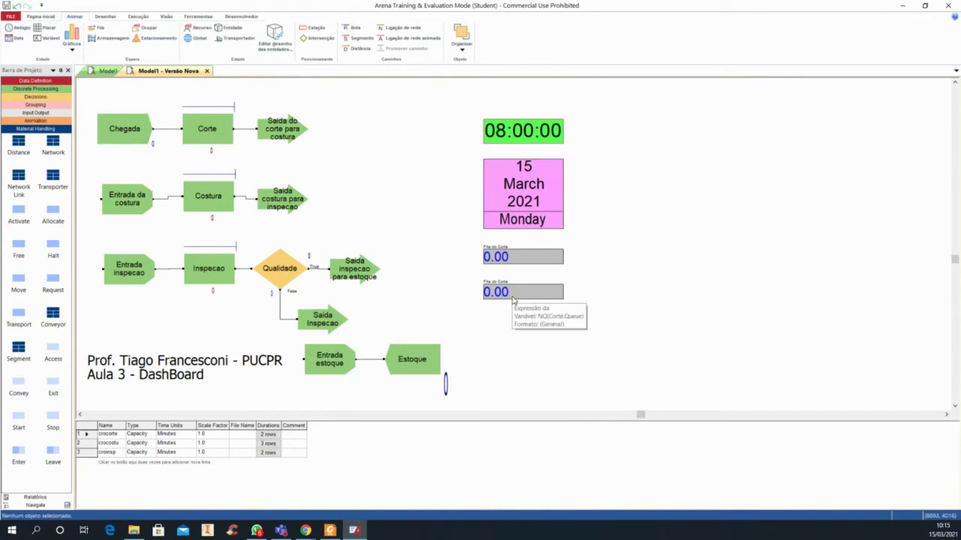
Change the lower copy's expression to the current number in queue for Costura.Queue, giving NQ(Costura.Queue)
double_click(513, 298)
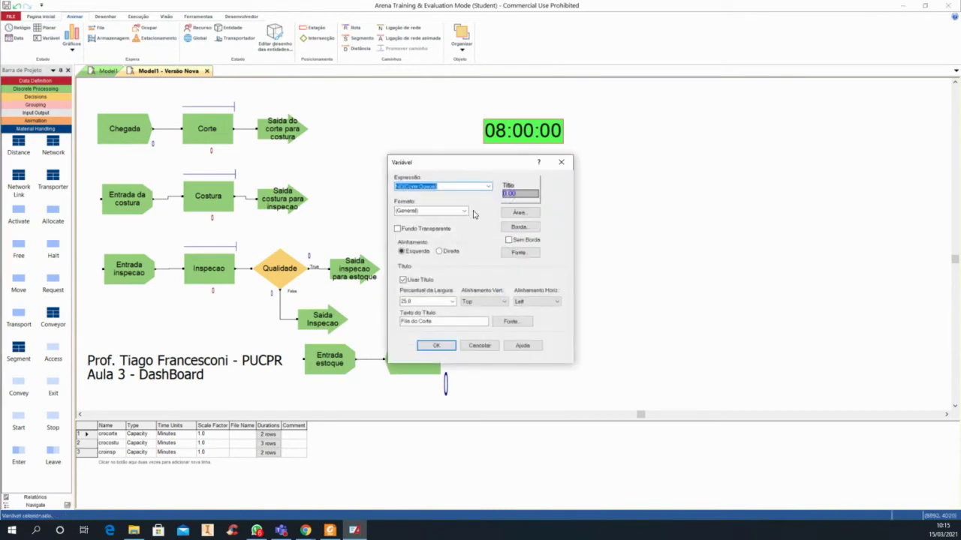
left_click_drag(465, 170, 348, 125)
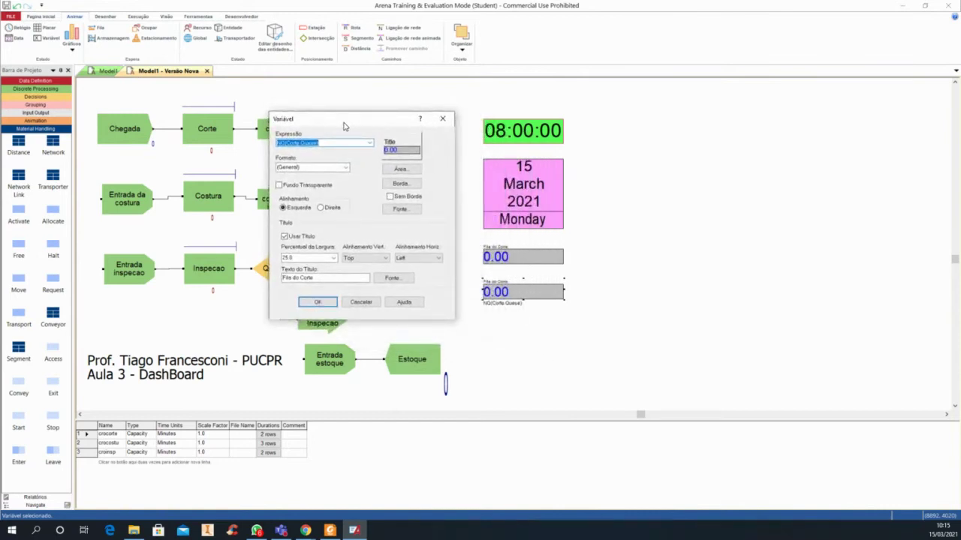
left_click(301, 142)
left_click(370, 143)
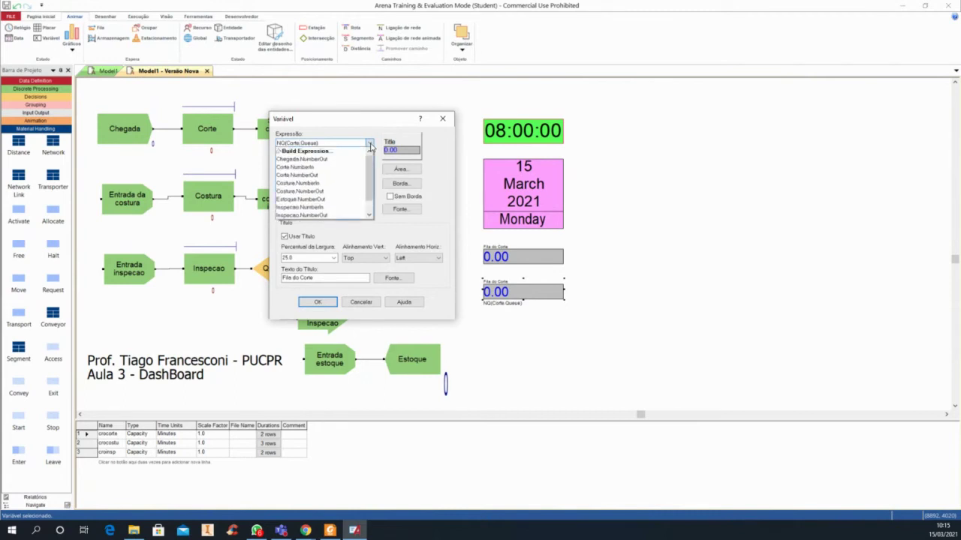
left_click(330, 151)
double_click(271, 152)
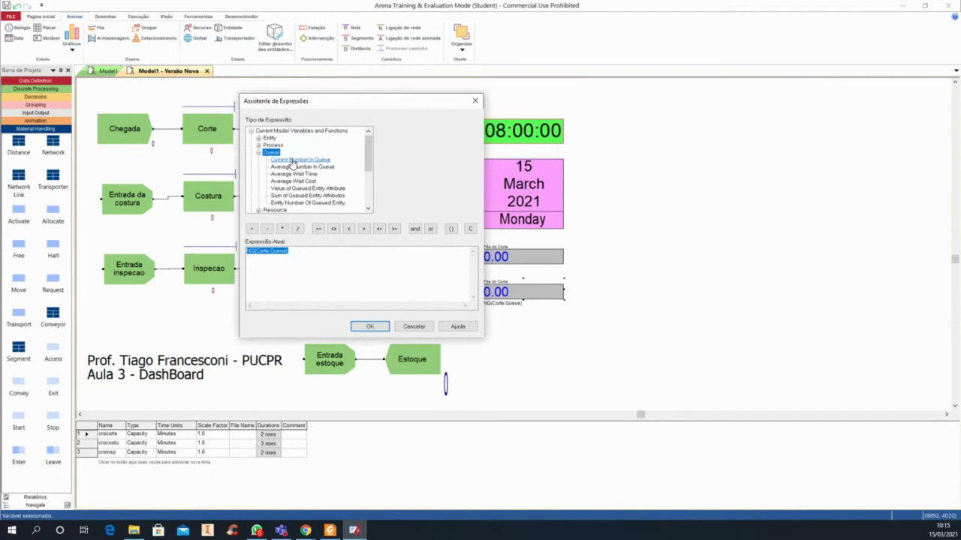
left_click(292, 160)
left_click(474, 132)
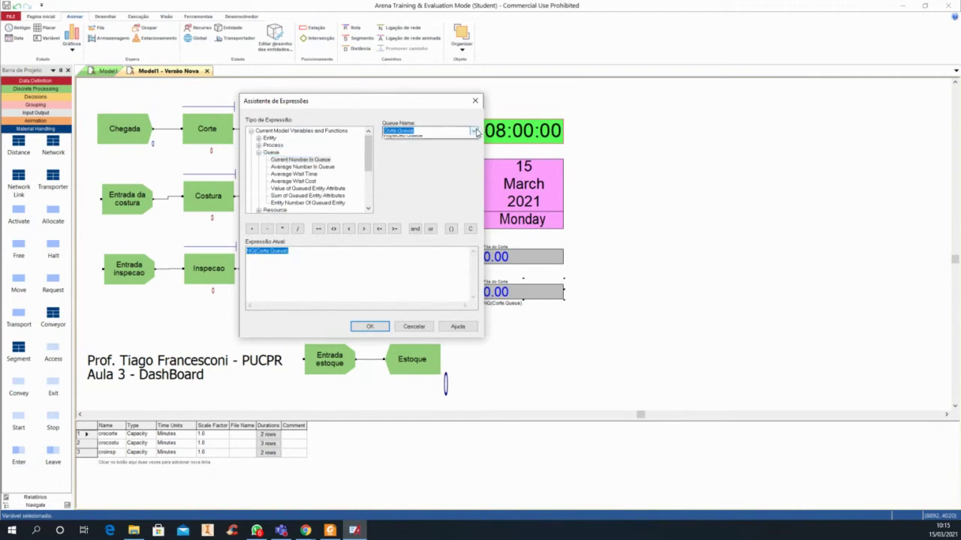
left_click(417, 144)
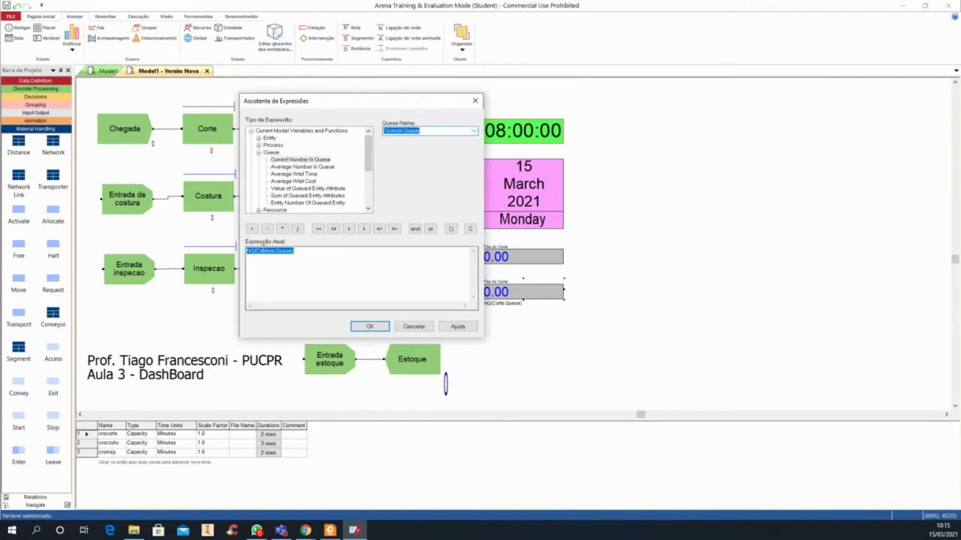
left_click(370, 327)
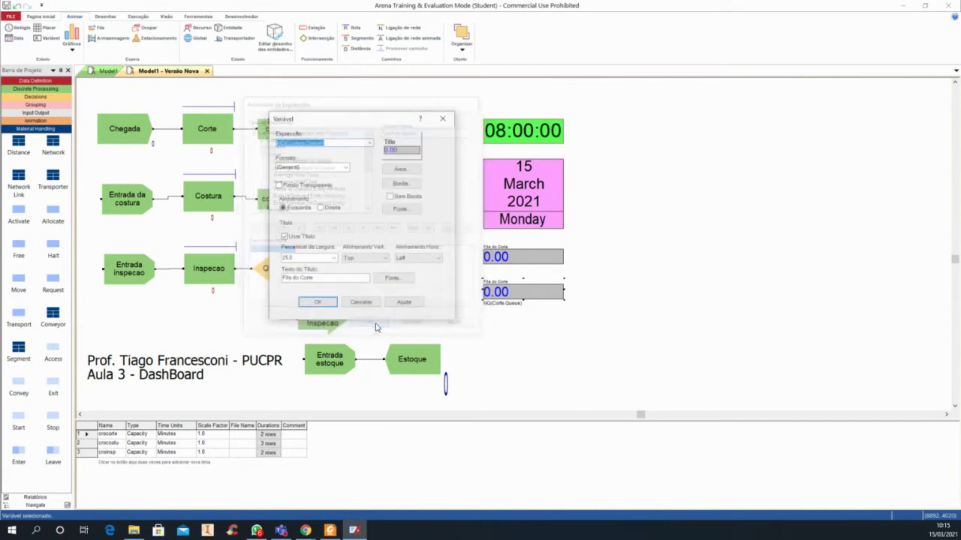
Change the lower variable display's title text to Fila da Costura and accept its settings
left_click(324, 277)
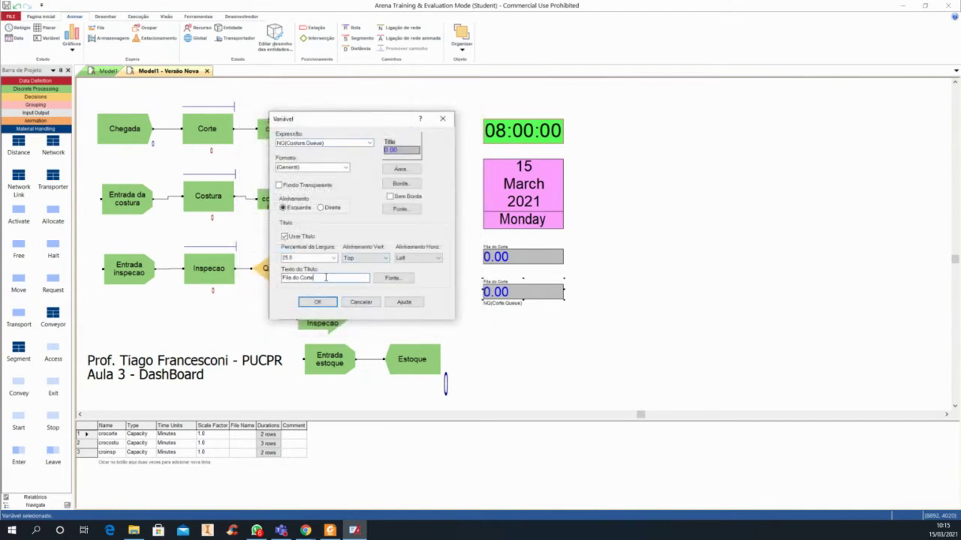
key("BackSpace")
left_click(316, 302)
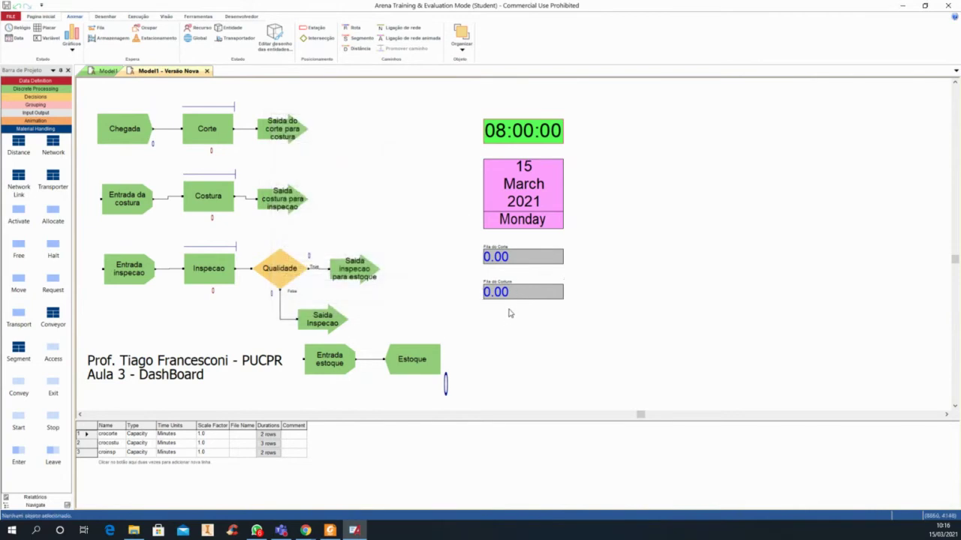
Add a copy of the Fila da Costura display below it and move both displays up to close the gaps under Fila do Corte
key("ctrl+v")
left_click(484, 316)
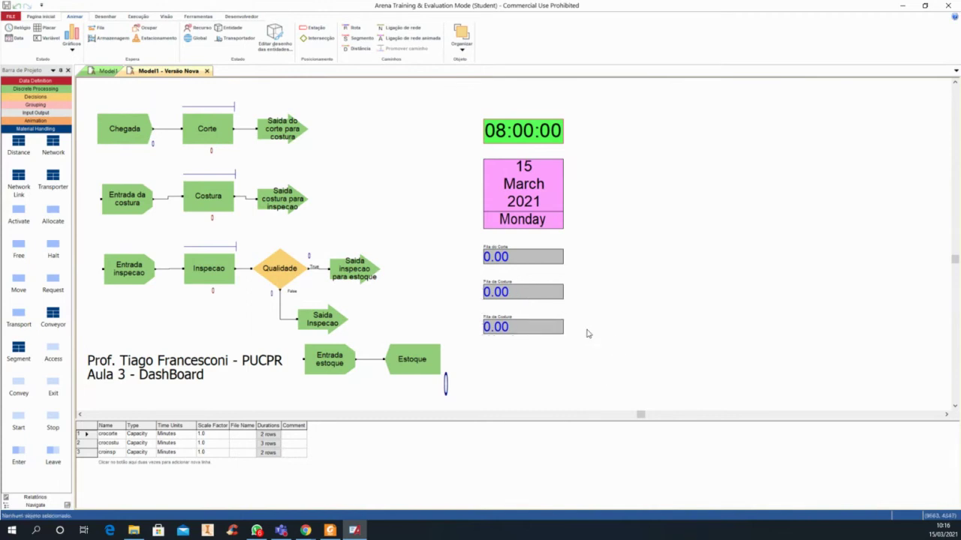
left_click(540, 321)
left_click_drag(540, 322, 540, 312)
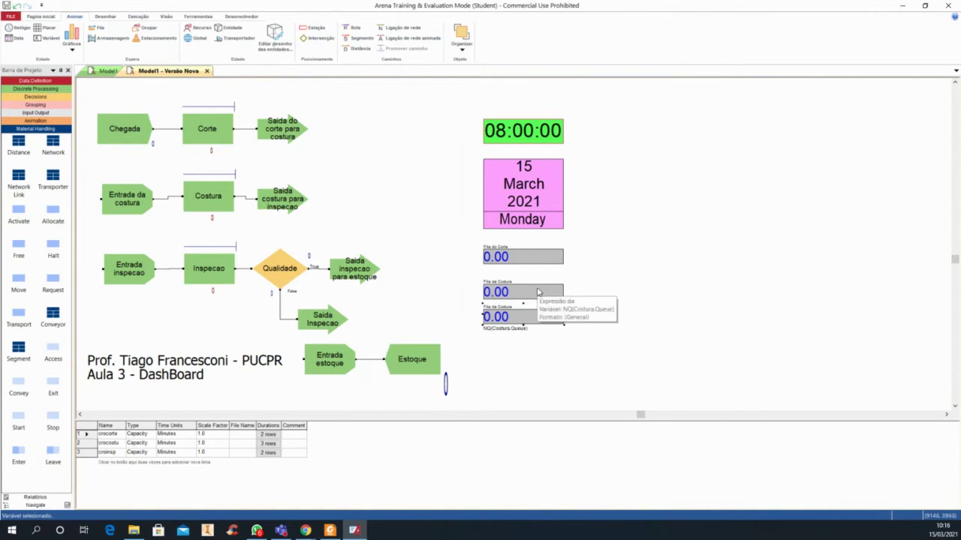
left_click(545, 292, "ctrl")
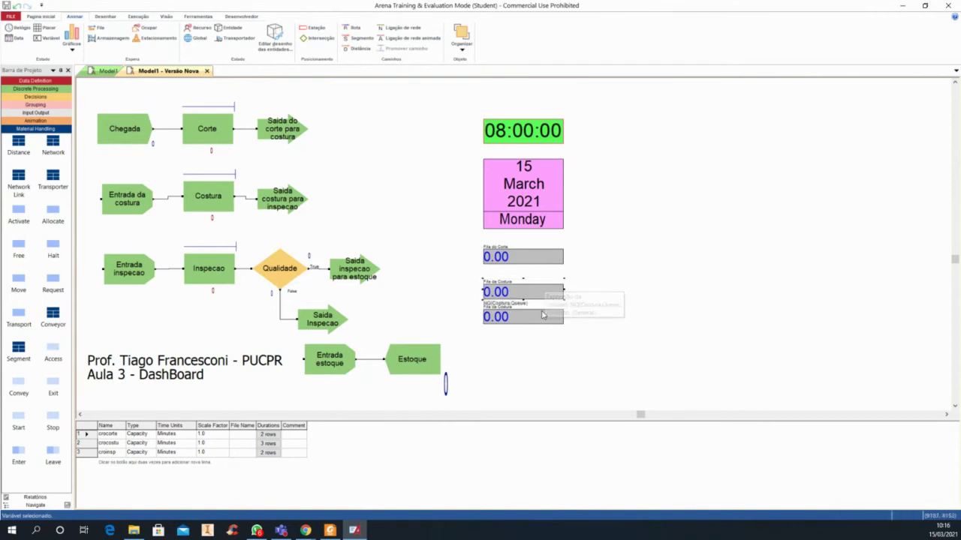
left_click_drag(541, 285, 540, 275)
left_click(551, 369)
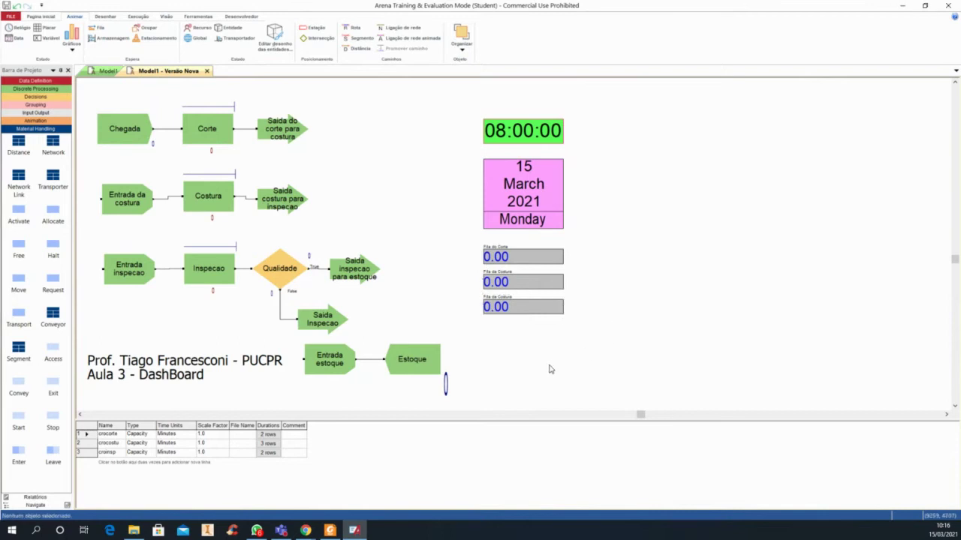
Set the lowest variable display's expression to the current number in queue for Inspecao.Queue and its title text to Fila da Inspecao
double_click(504, 308)
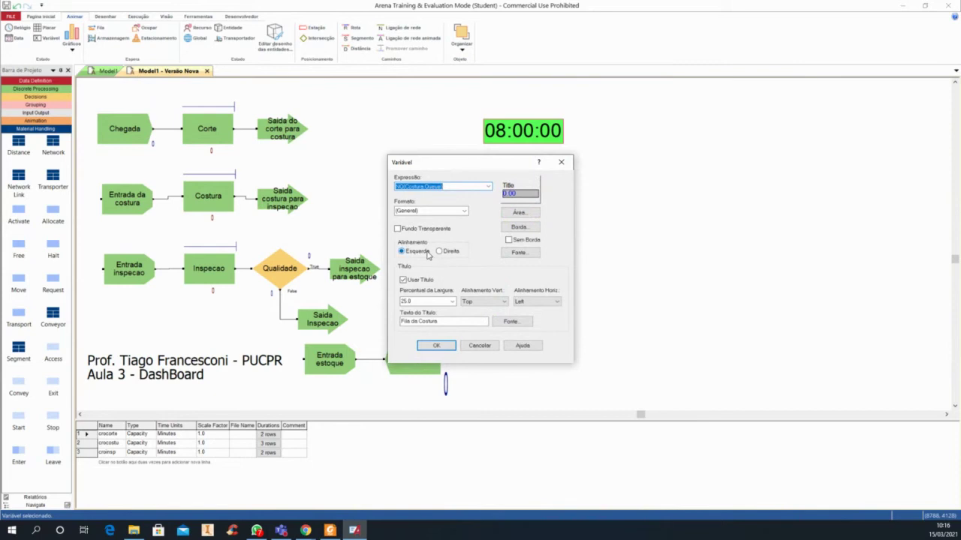
left_click(488, 187)
left_click(452, 196)
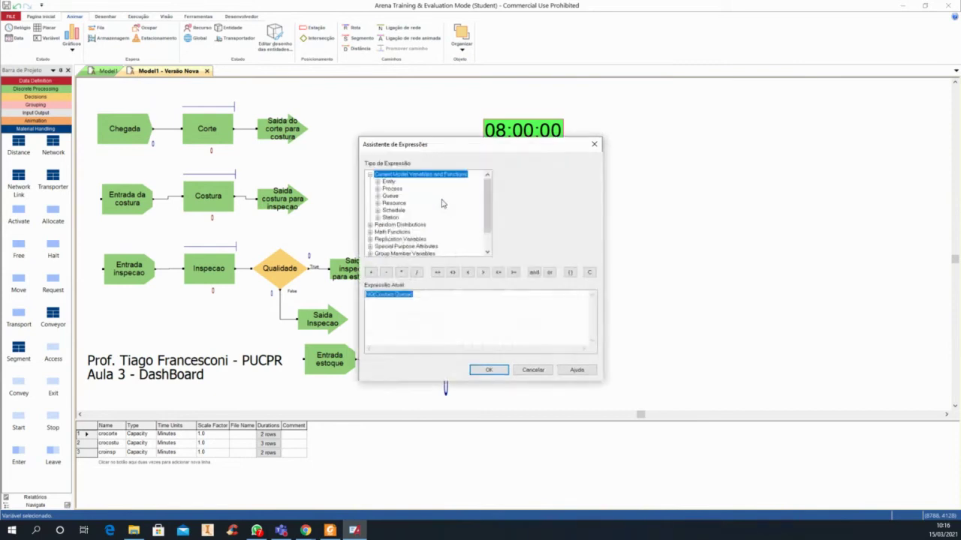
double_click(391, 196)
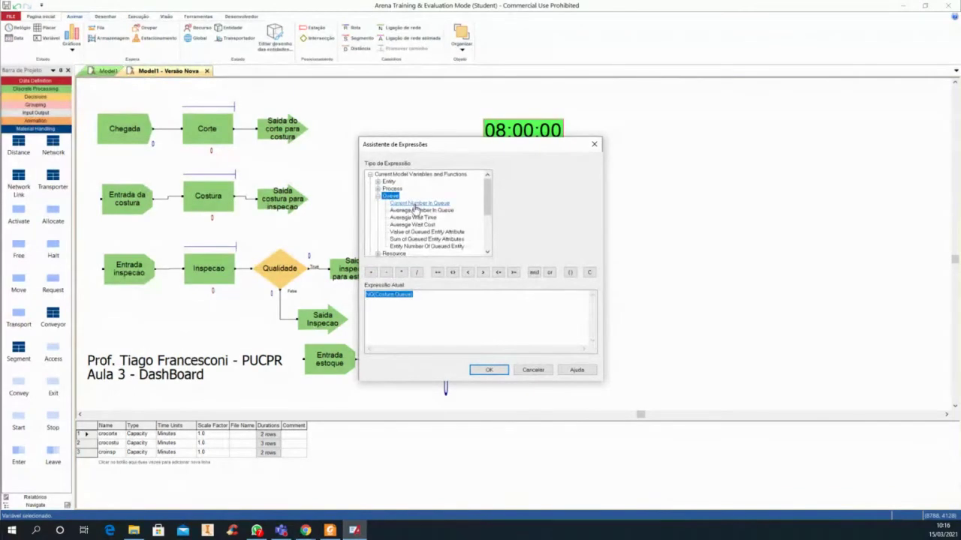
left_click(417, 203)
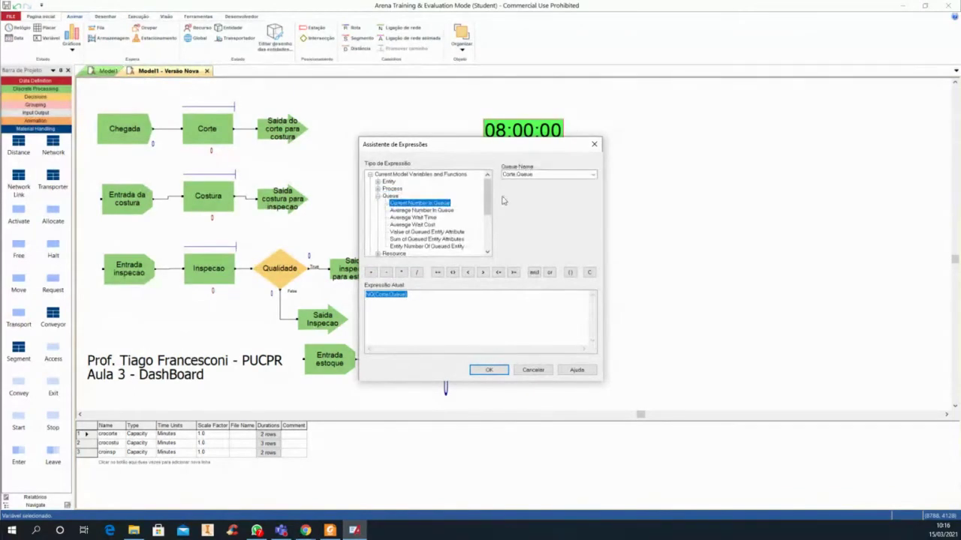
left_click(590, 175)
left_click(522, 197)
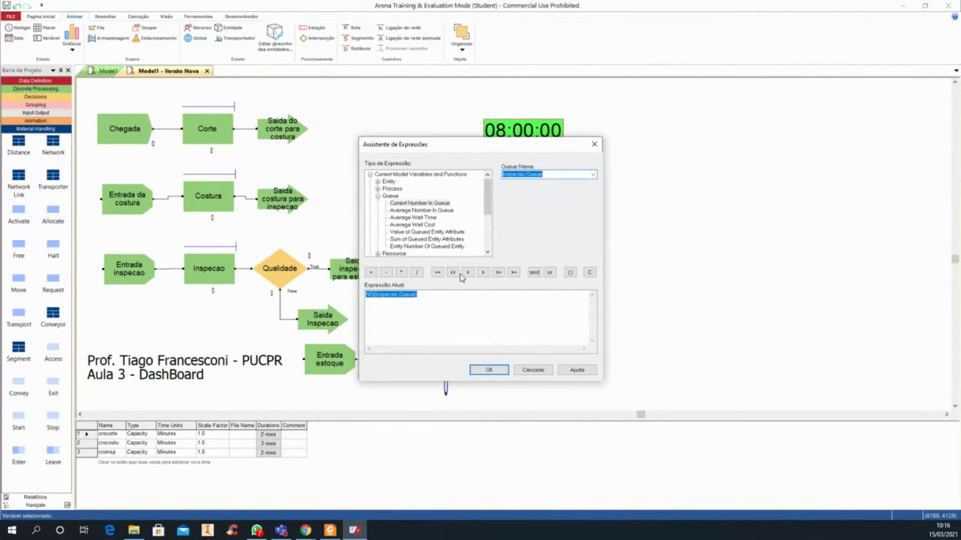
left_click(488, 371)
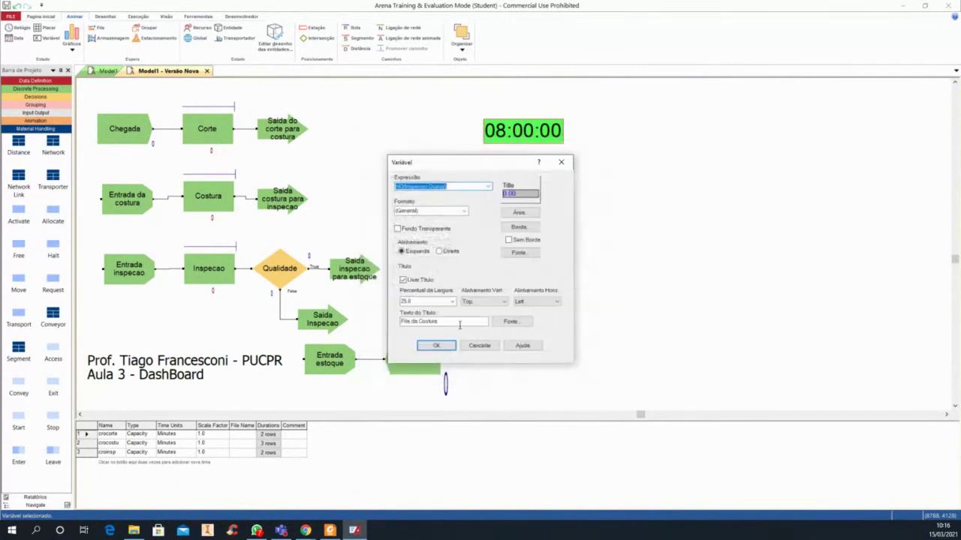
left_click(447, 321)
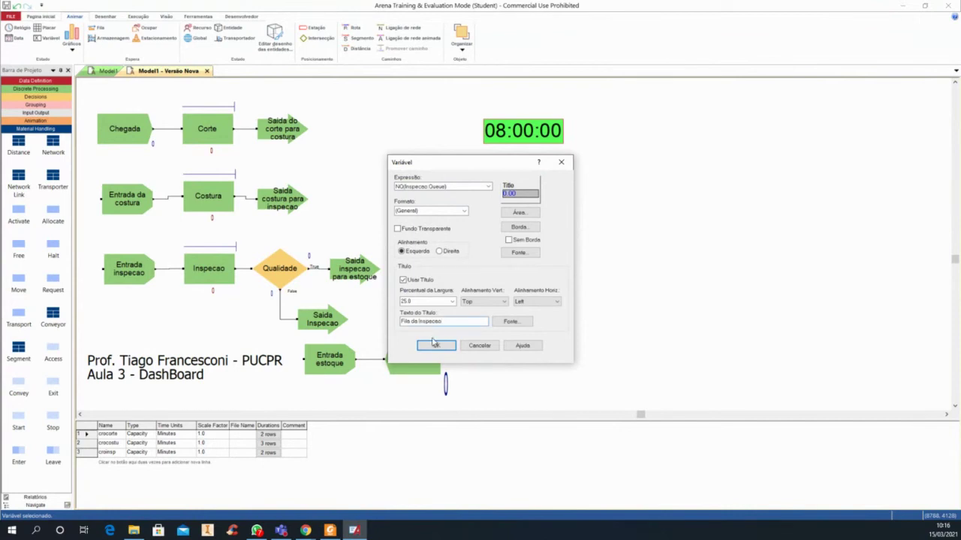
left_click(435, 346)
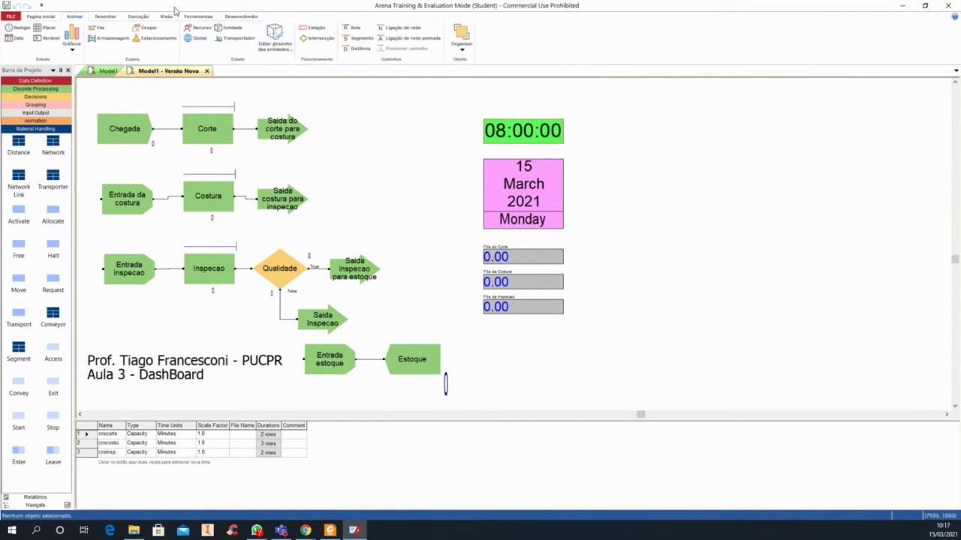
Run the simulation through to its end, decline viewing the results, and end the run
left_click(137, 17)
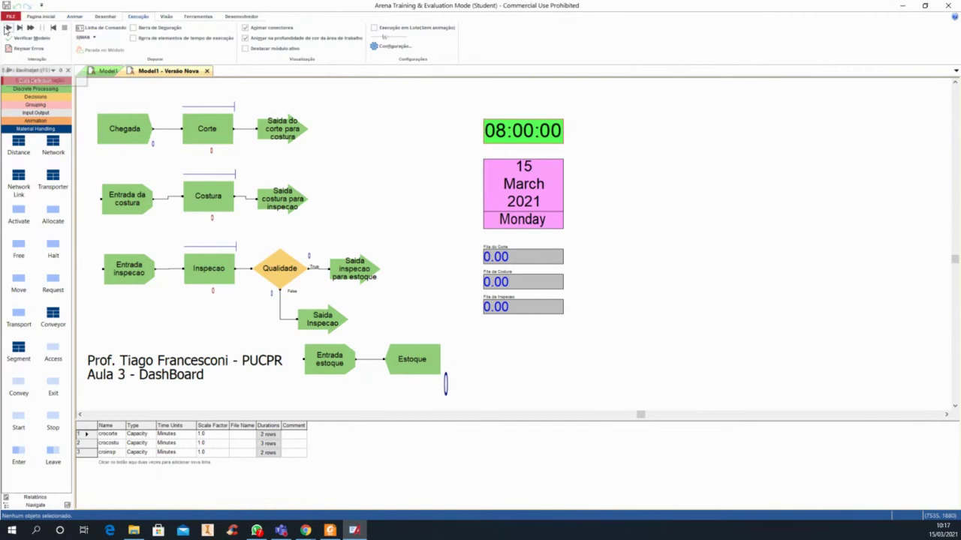
left_click(8, 28)
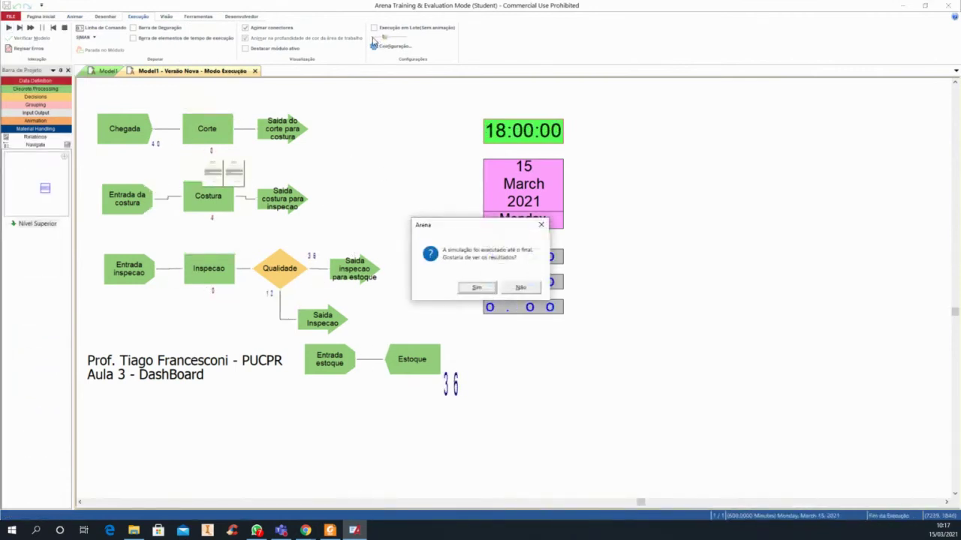
left_click(531, 287)
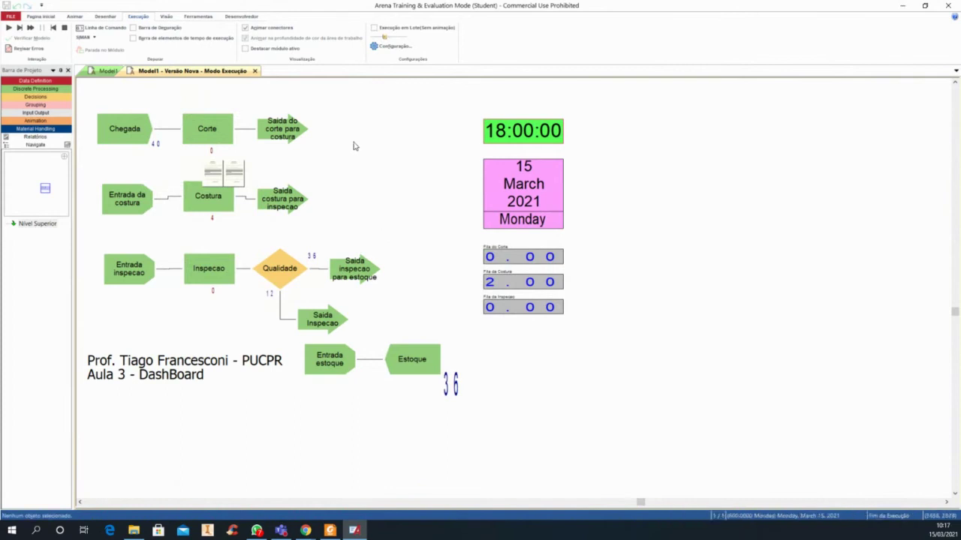
left_click(64, 28)
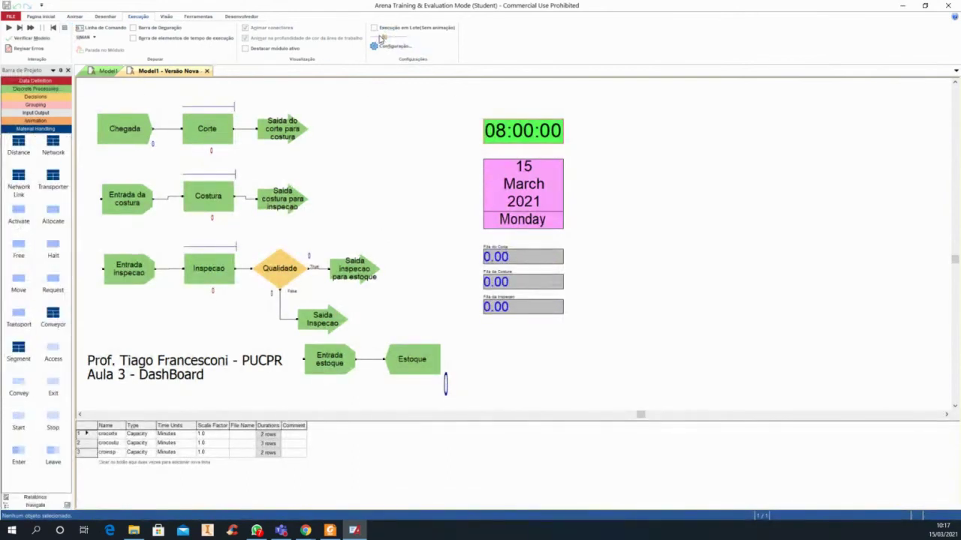
Reduce the animation speed factor to about 0.02
left_click_drag(380, 39, 379, 38)
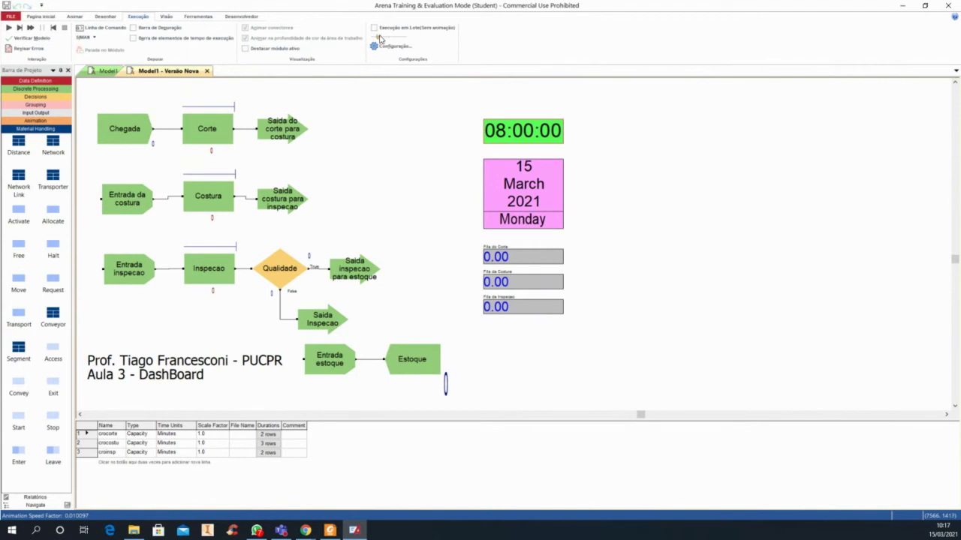
left_click_drag(380, 38, 380, 39)
left_click(97, 17)
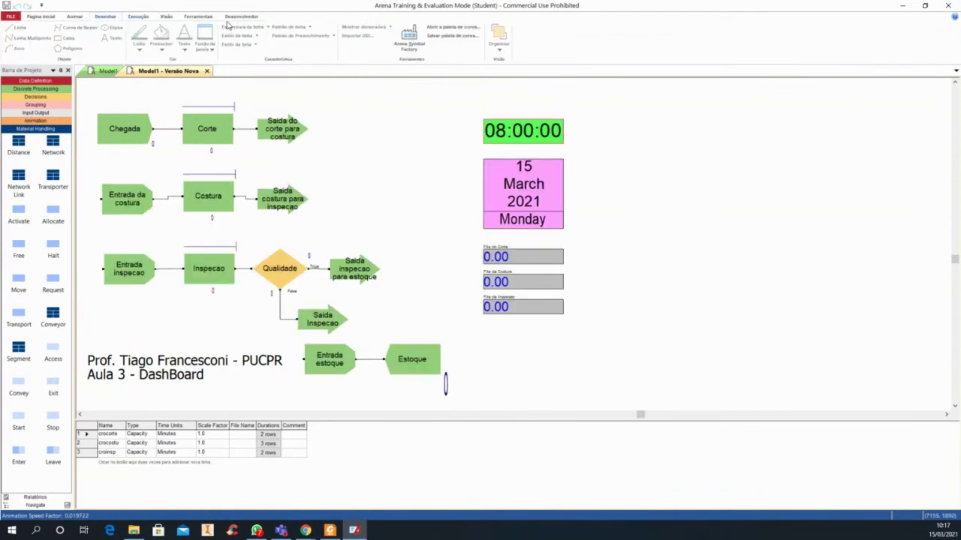
left_click(200, 17)
left_click(138, 17)
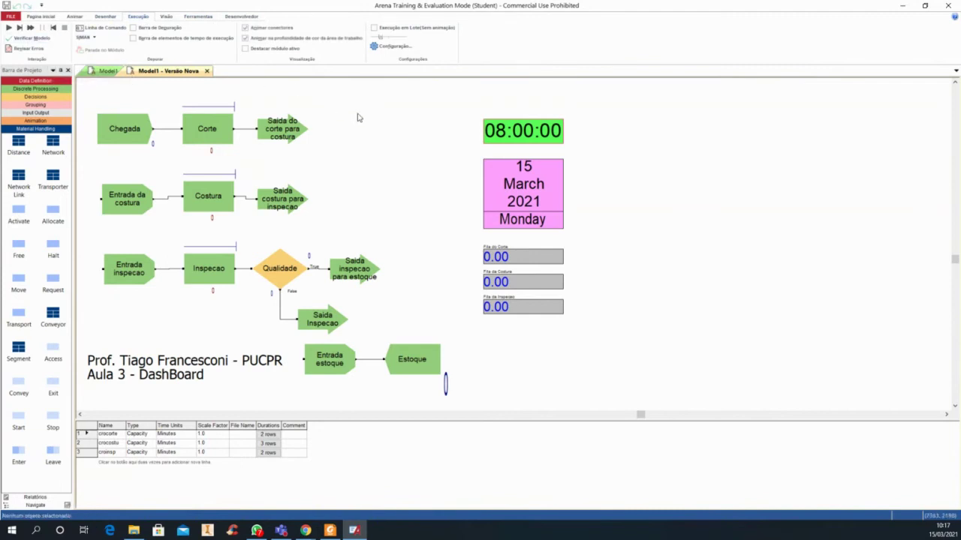
left_click(112, 18)
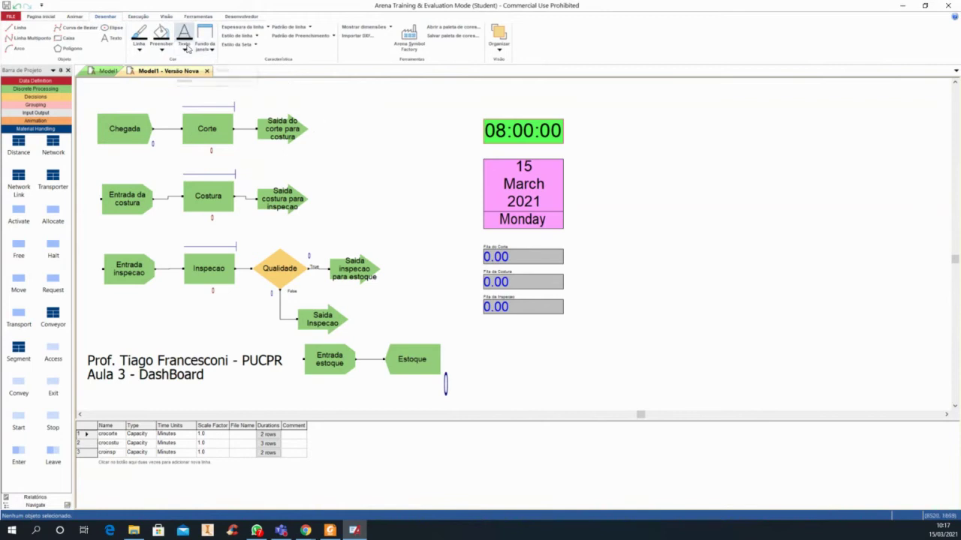
left_click(184, 49)
left_click(185, 35)
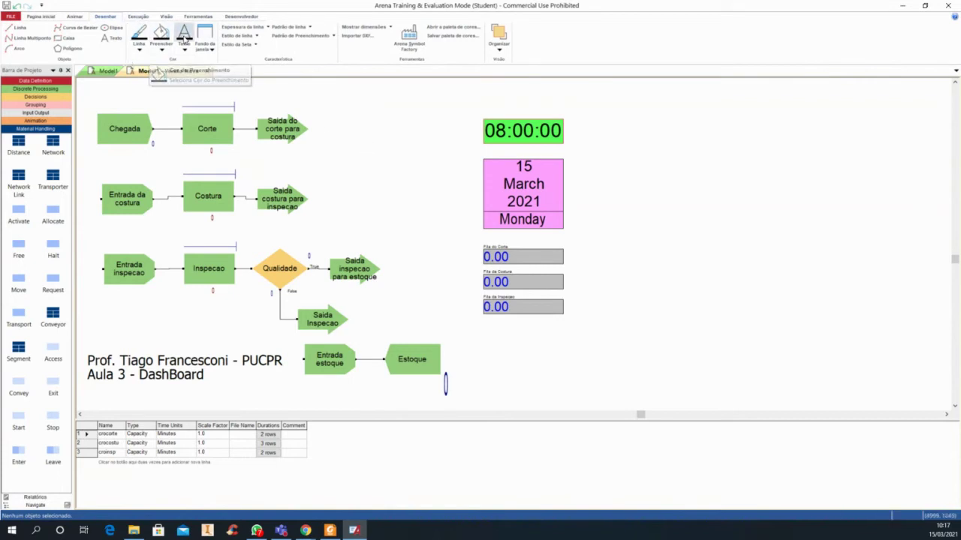
left_click(187, 375)
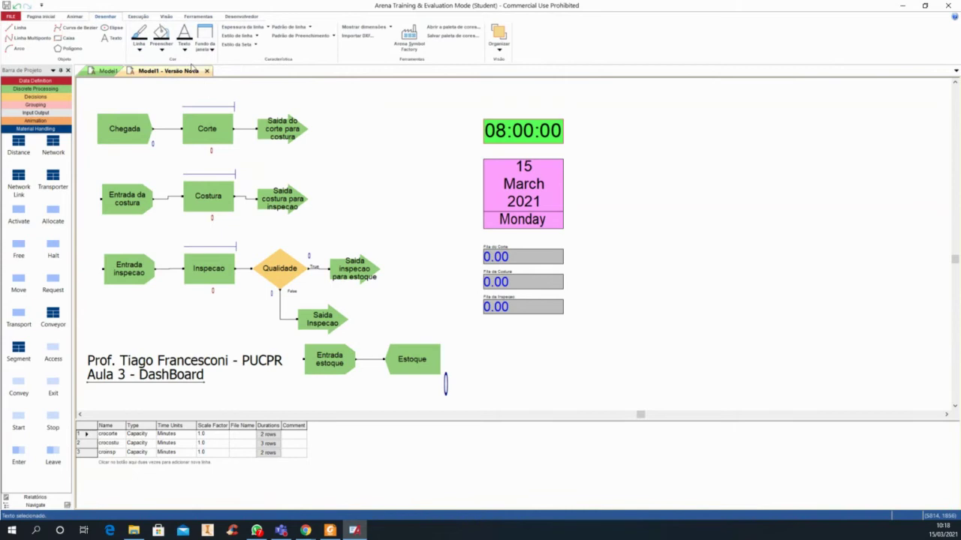
left_click(182, 50)
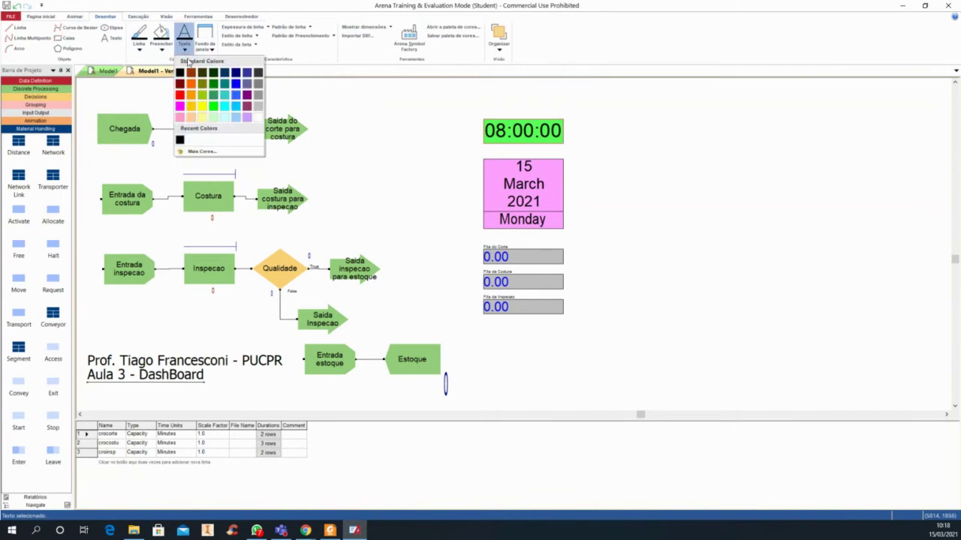
left_click(186, 38)
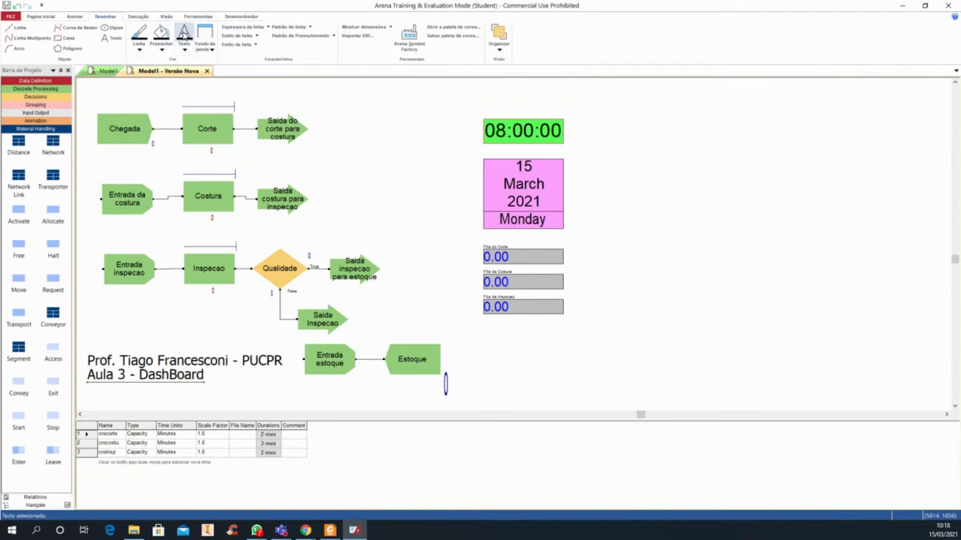
Compose a two-line text label reading "shift < - reduzir velocidade" and "shift > - aumenta a velocidade"
left_click(178, 36)
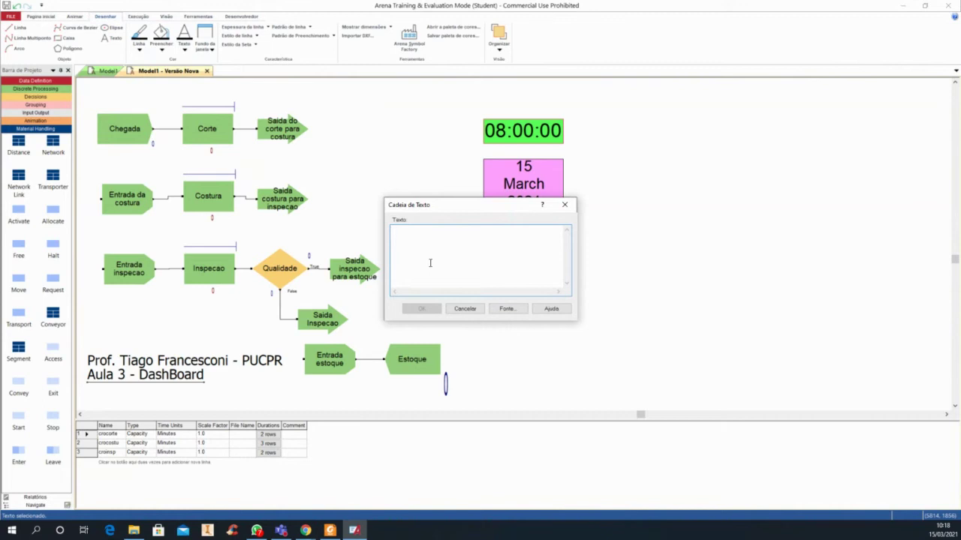
type("0")
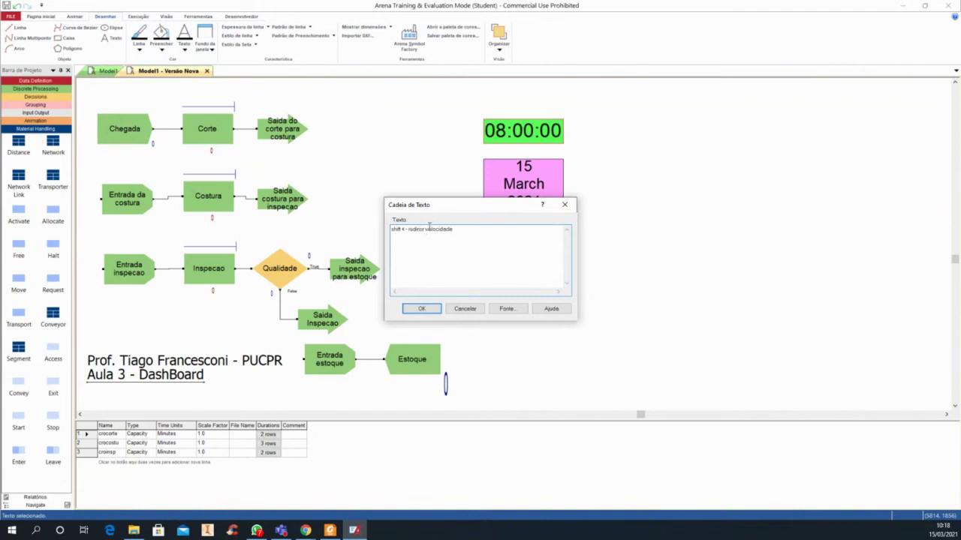
key("BackSpace")
key("BackSpace")
key("BackSpace")
key("BackSpace")
key("BackSpace")
key("BackSpace")
type("eduzir")
Set the speed label's font to Tahoma Regular size 14 and place it in the empty area to the upper right of the clock
left_click(507, 308)
left_click(546, 234)
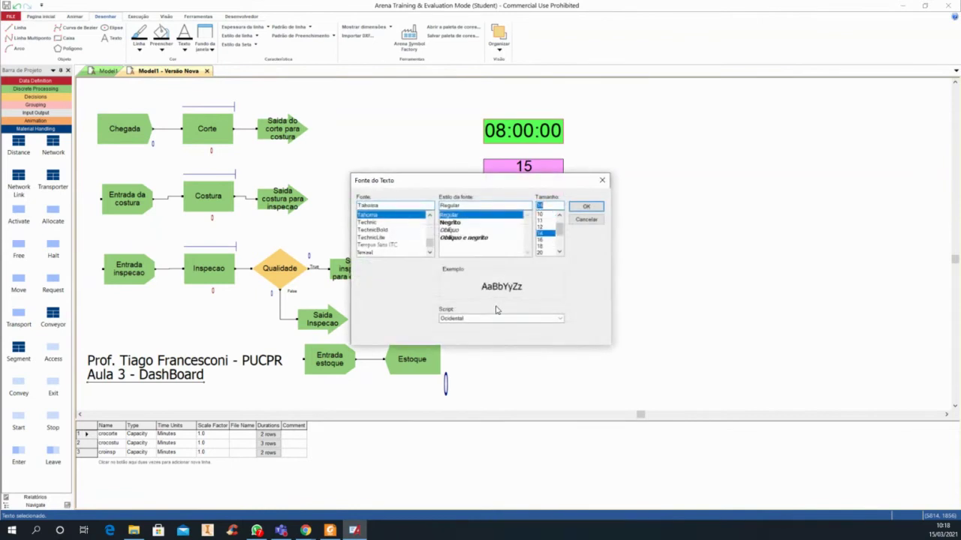
left_click(587, 207)
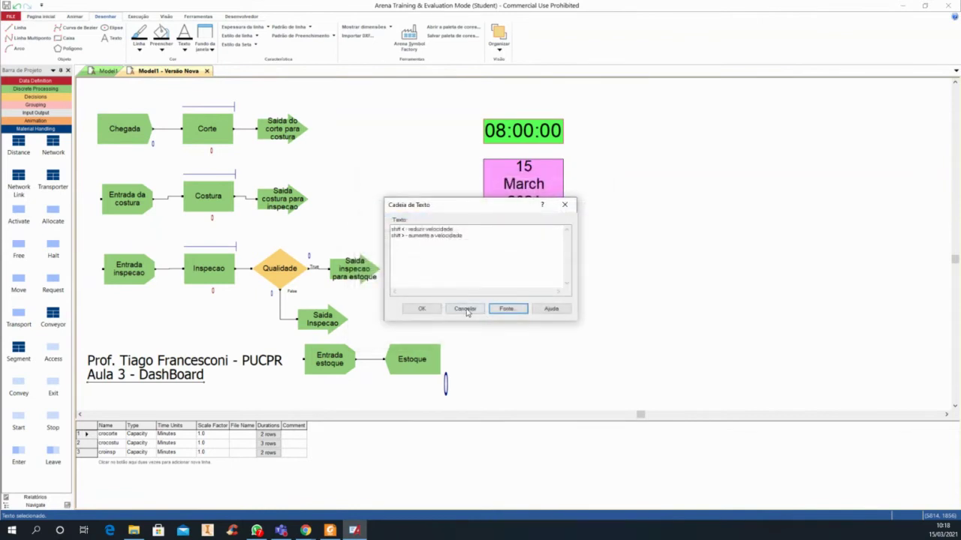
left_click(422, 309)
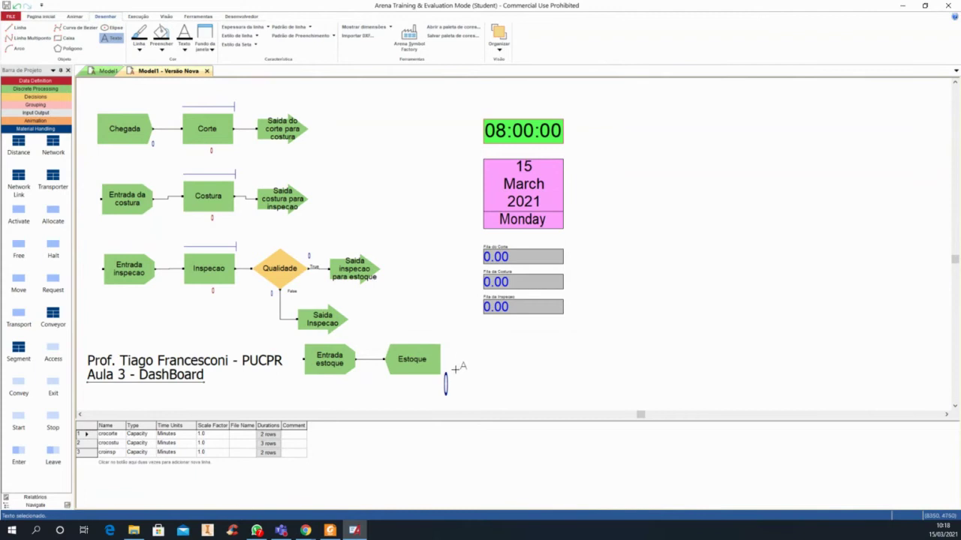
left_click(514, 379)
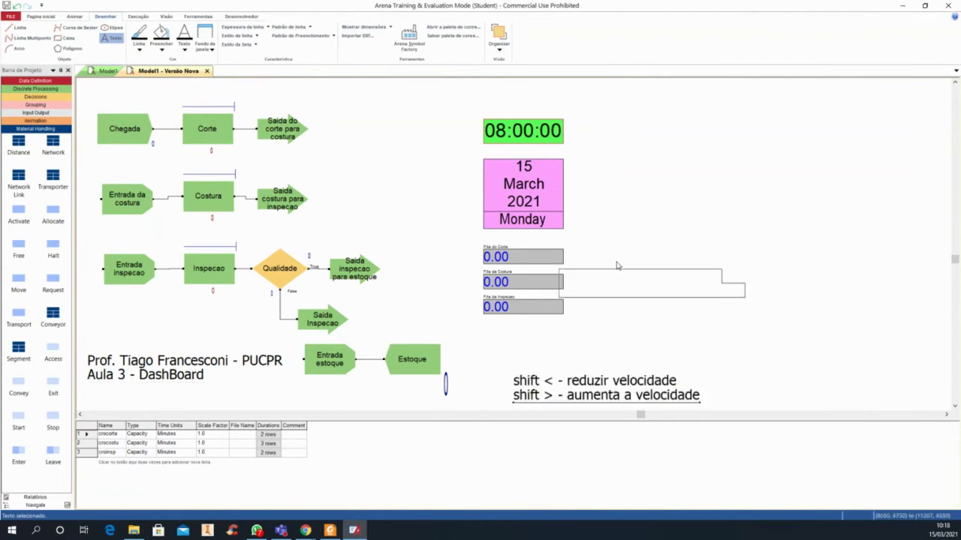
left_click(808, 96)
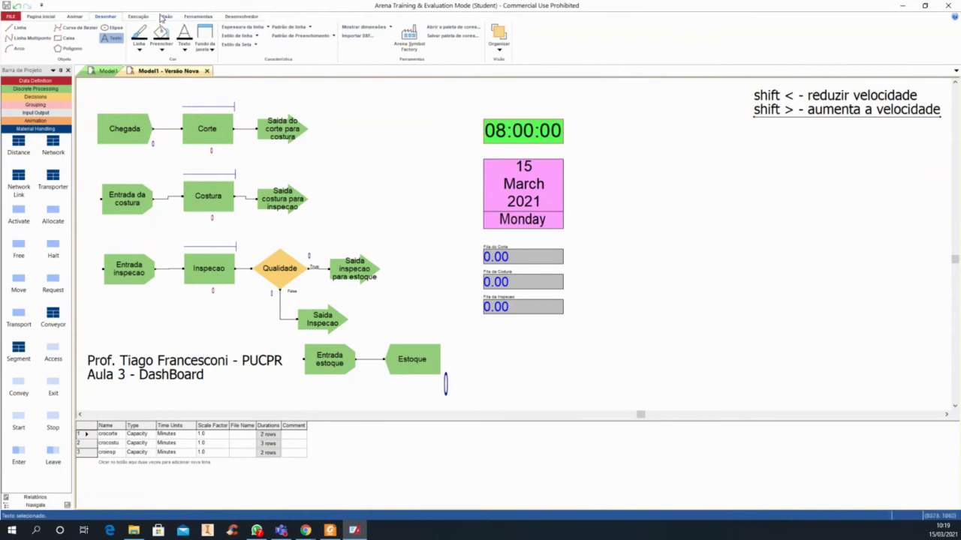
Lower the animation speed factor to about 0.004 and run the simulation at that speed, ending the run before it completes
left_click(137, 17)
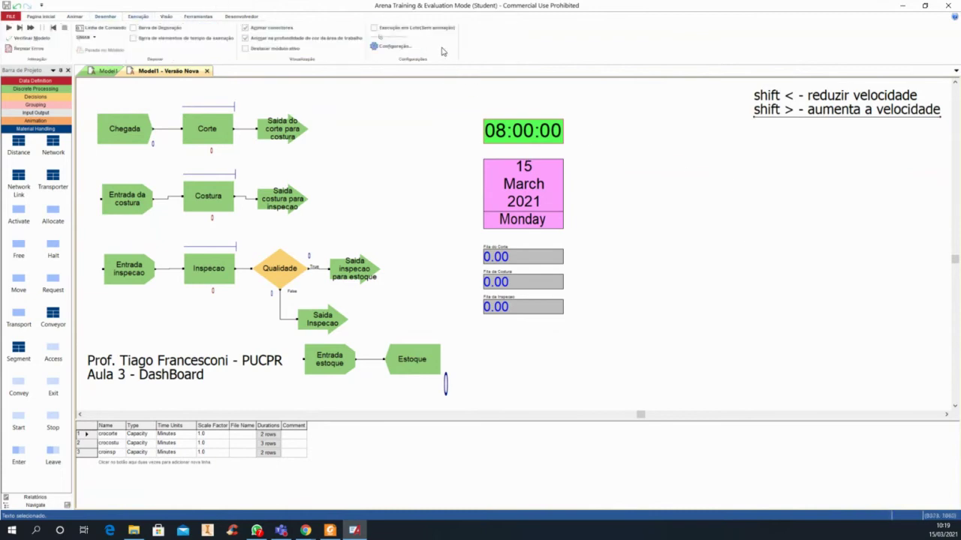
key("shift+comma")
left_click(638, 239)
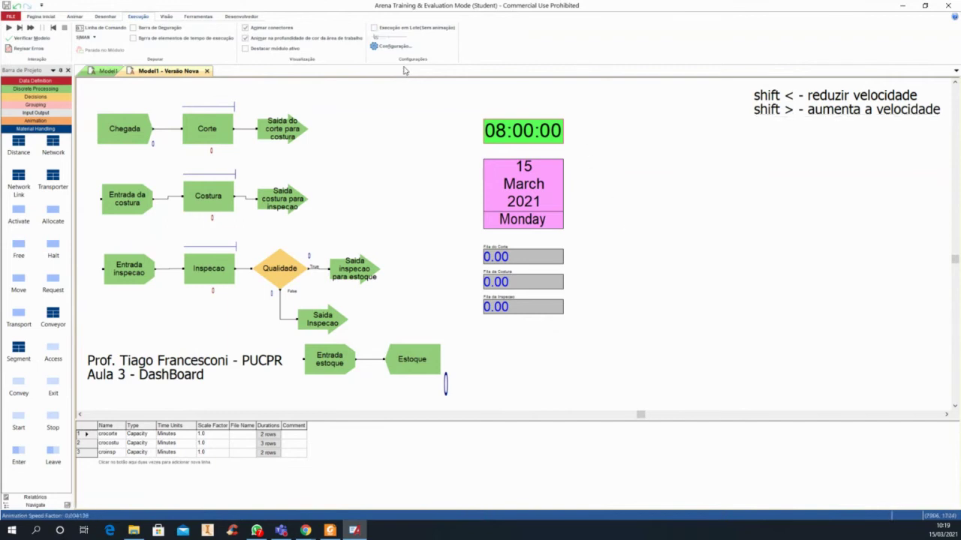
left_click(20, 27)
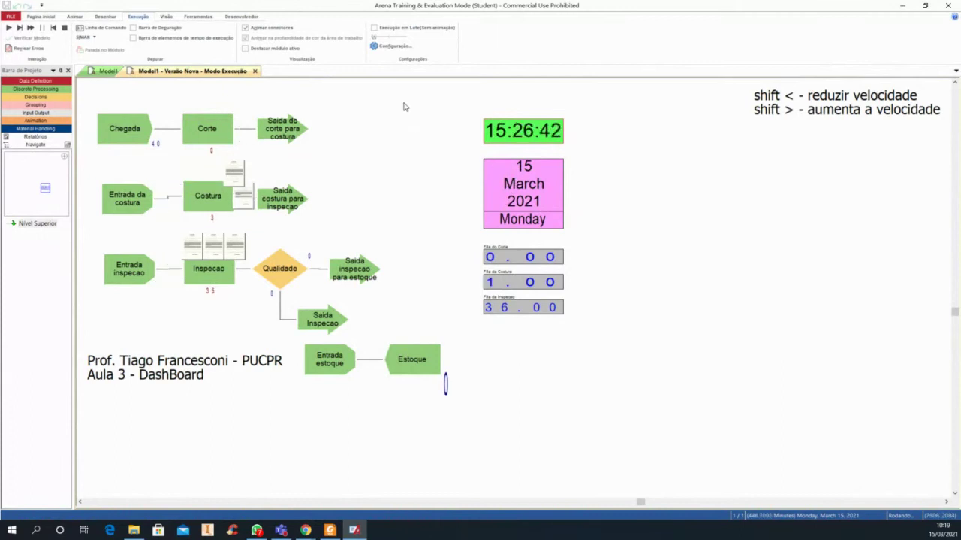
key("shift+F5")
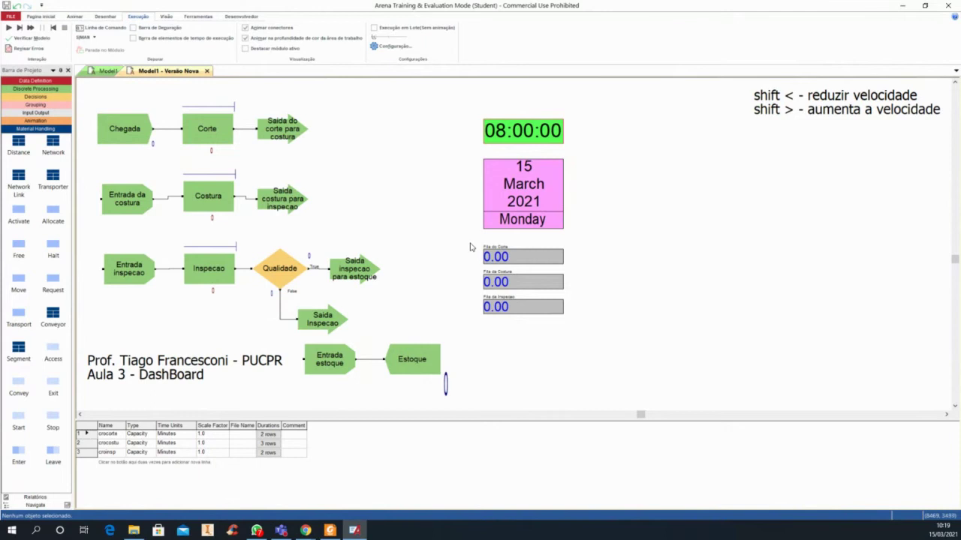
Duplicate the three queue-length displays and place the copies directly below the originals, aligned with them
left_click_drag(467, 239, 585, 329)
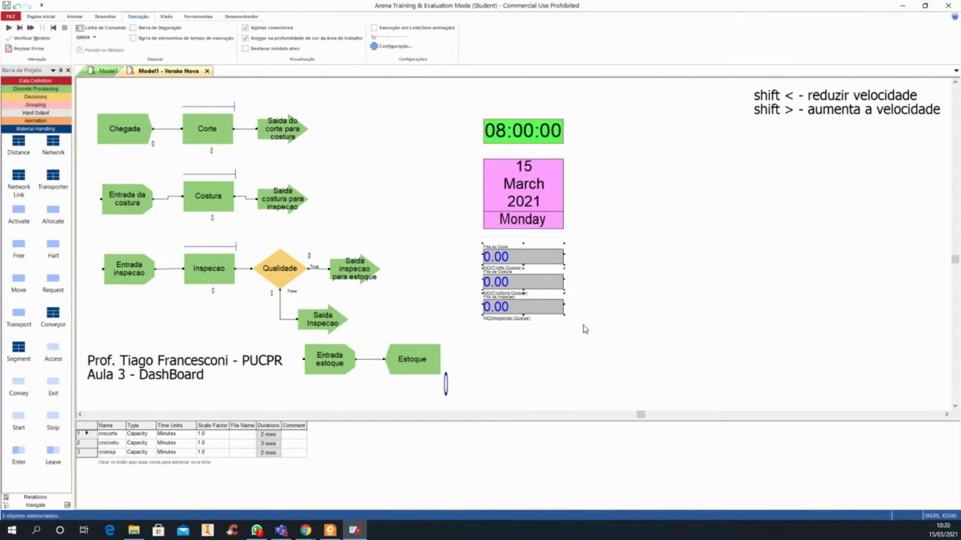
left_click(515, 359)
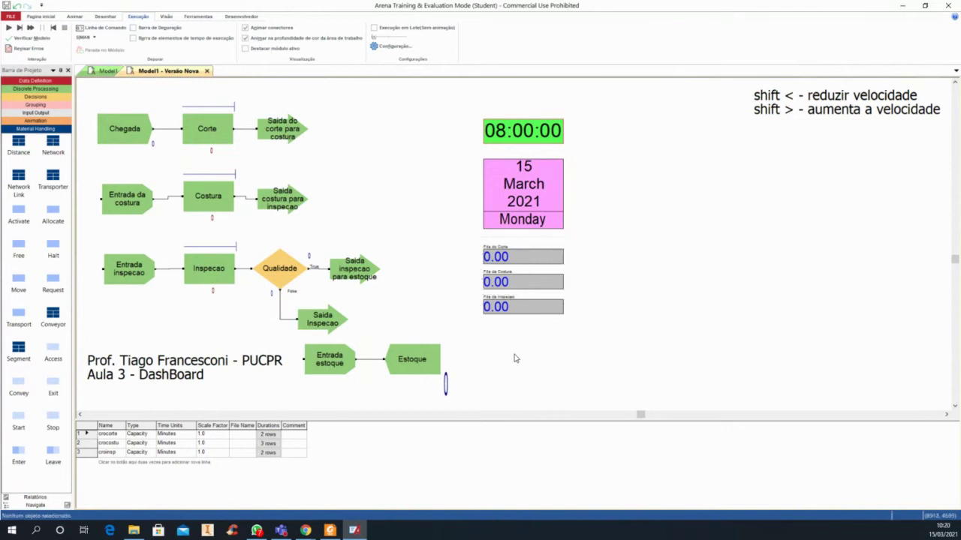
key("ctrl+v")
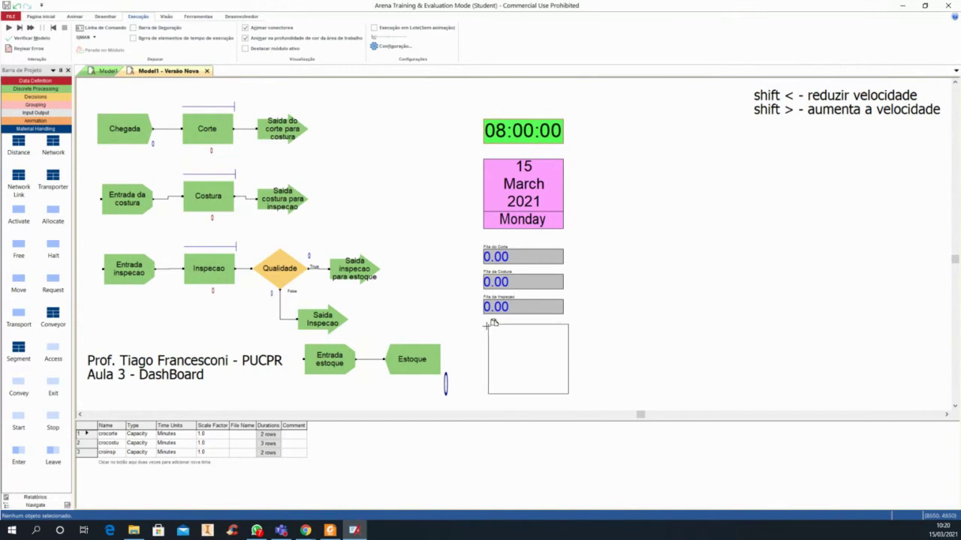
left_click(483, 324)
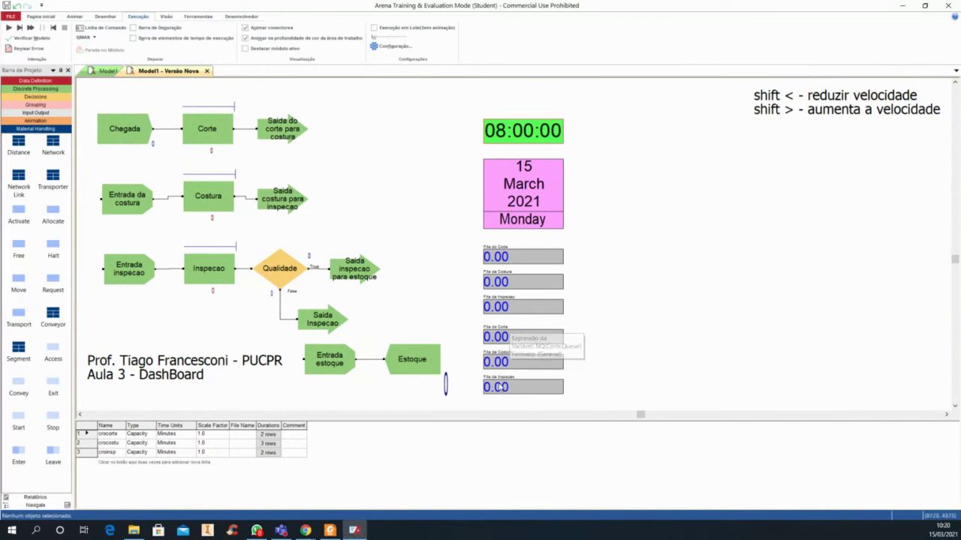
Set the first copied display to the Current Utilization of resource Cortador, ResUtil(Cortador), and title it "Ocupacao do Corte"
double_click(510, 339)
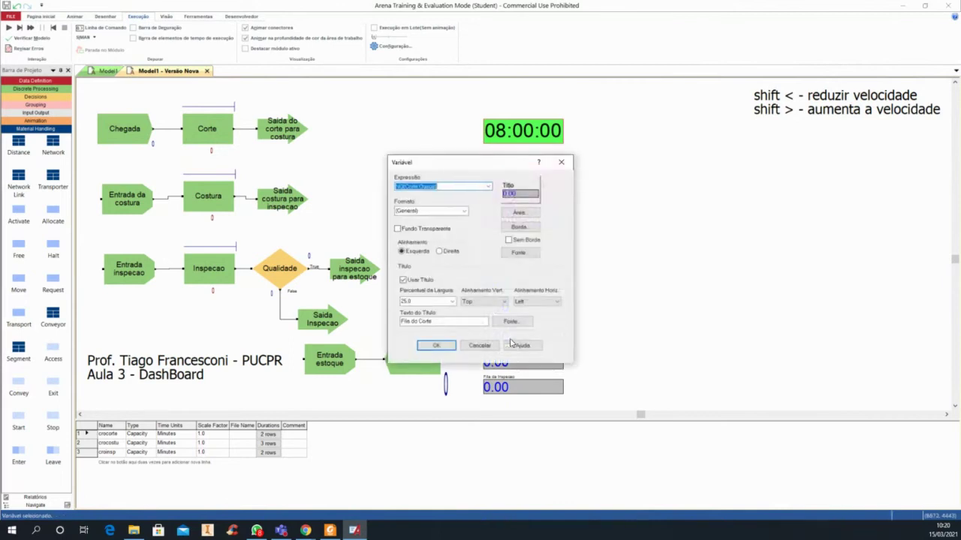
left_click(487, 190)
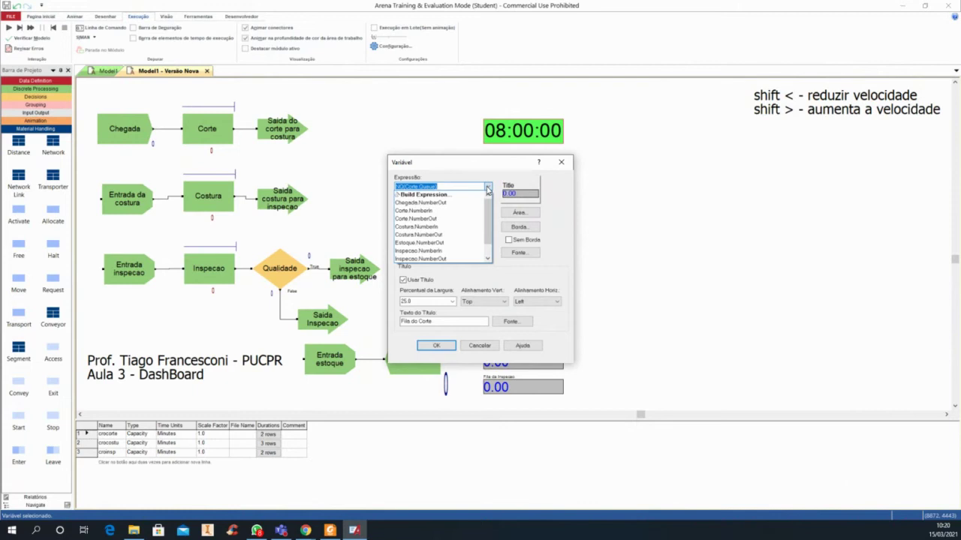
left_click(427, 199)
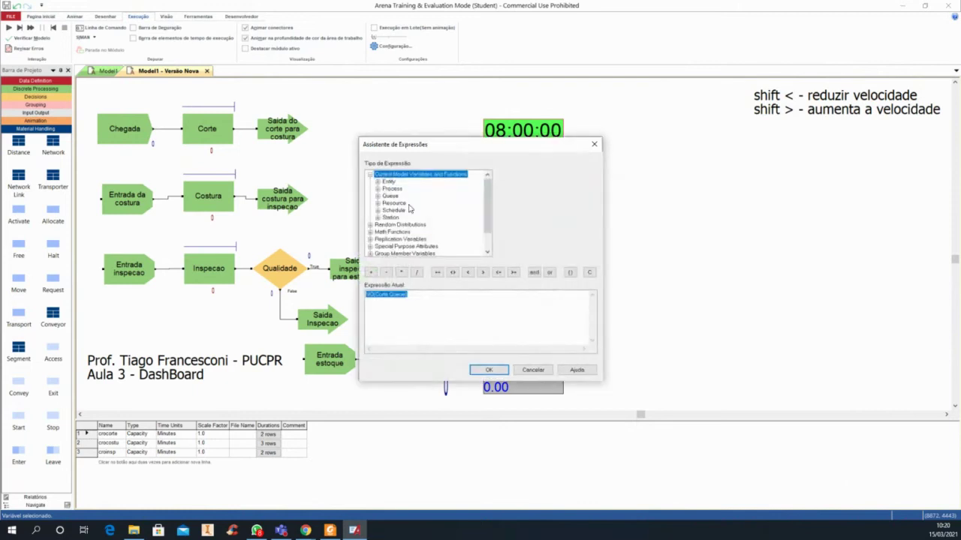
double_click(393, 204)
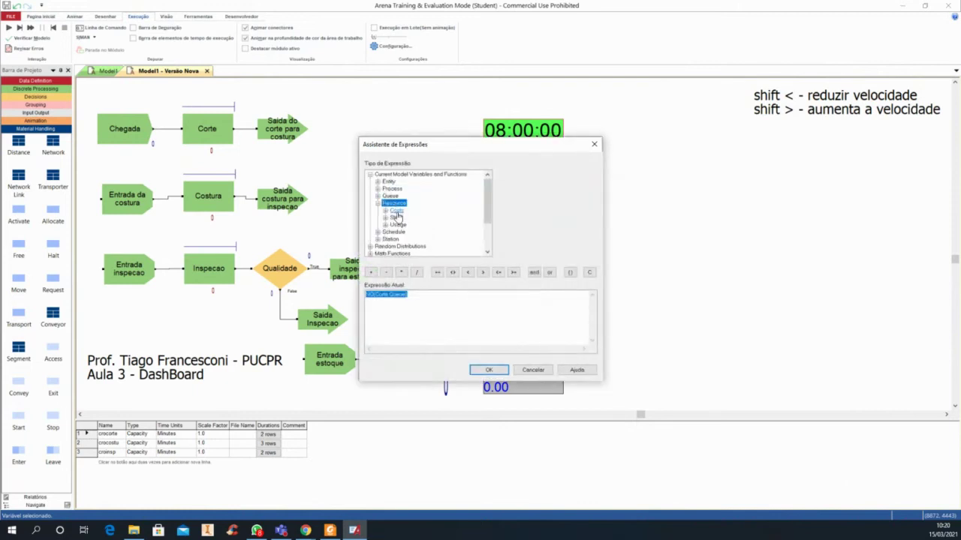
double_click(398, 225)
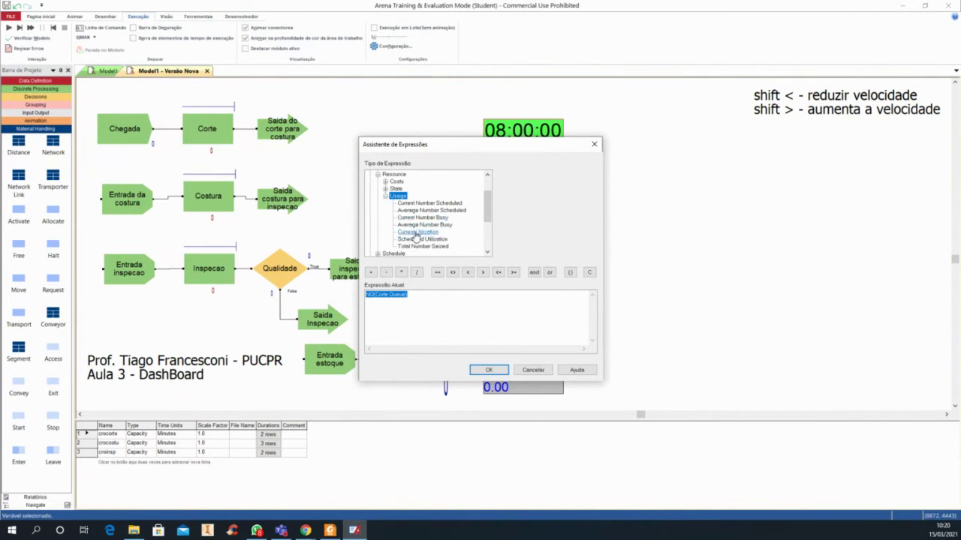
left_click(417, 233)
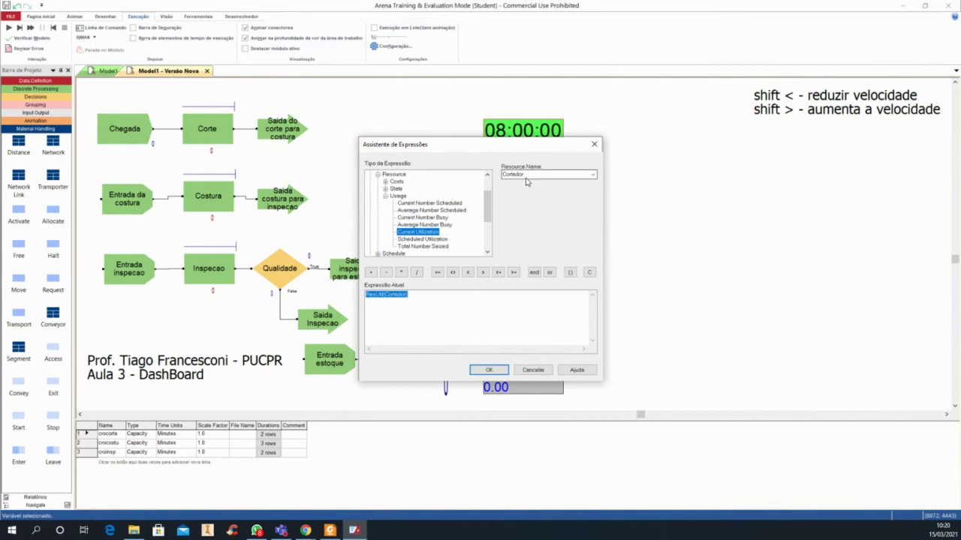
left_click(488, 370)
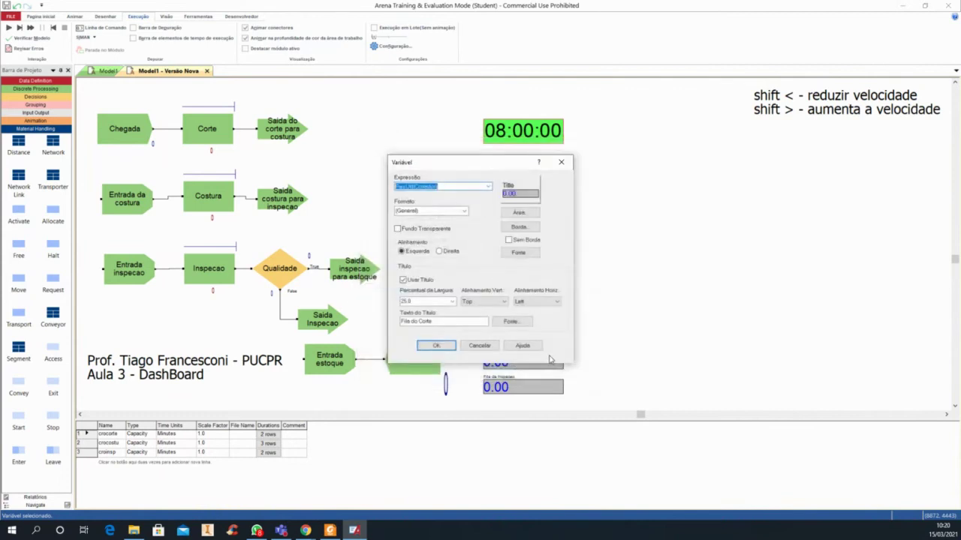
left_click(446, 322)
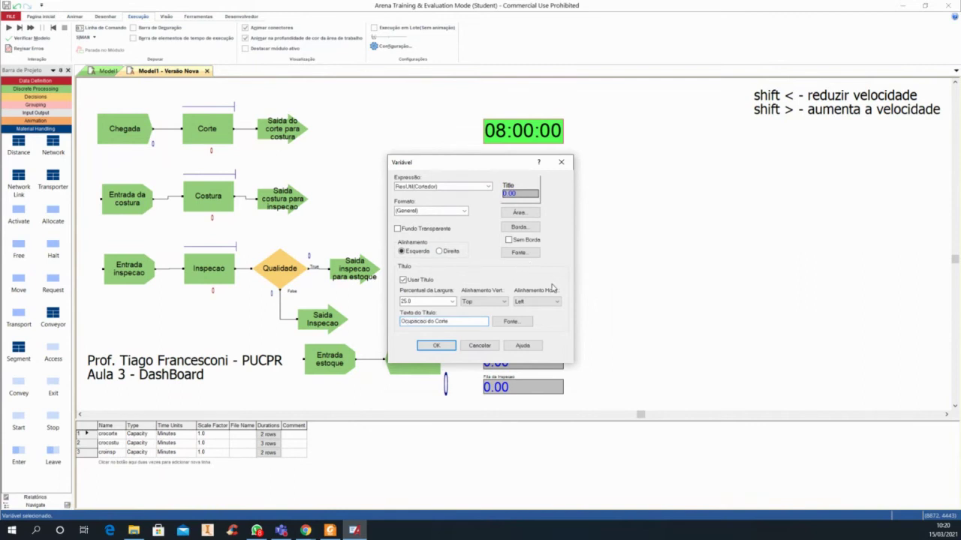
left_click(436, 346)
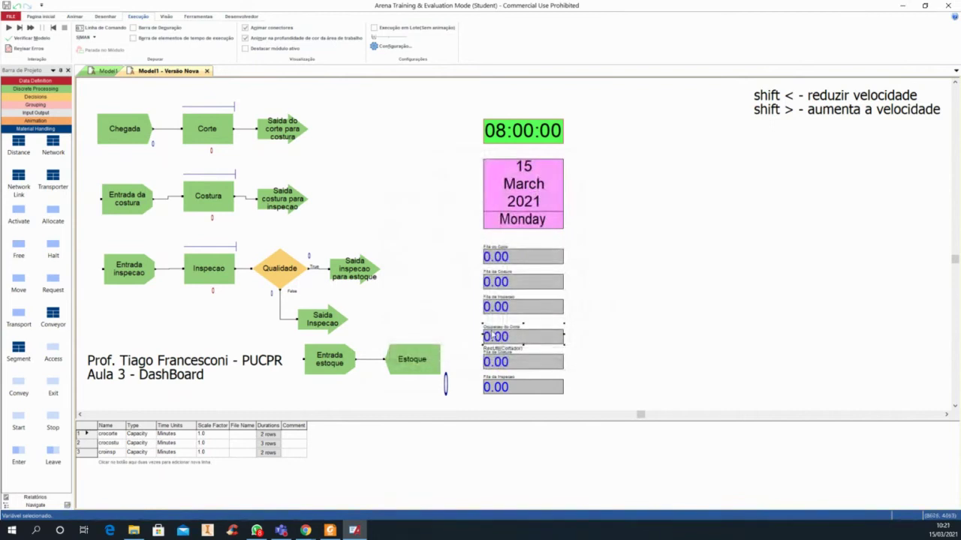
Set the second copied display to the Current Utilization of resource Costureira, ResUtil(Costureira), and title it "Ocupacao da Costura"
double_click(504, 362)
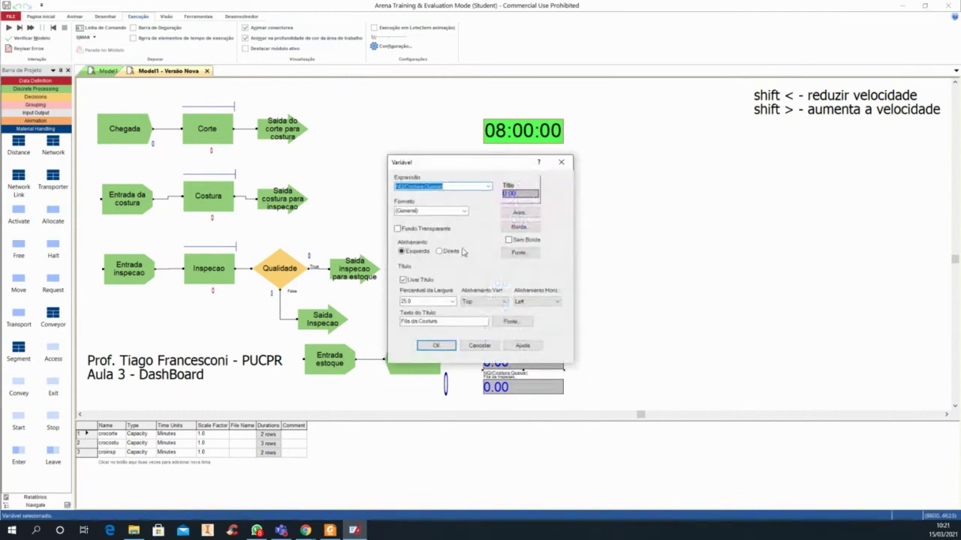
left_click(488, 187)
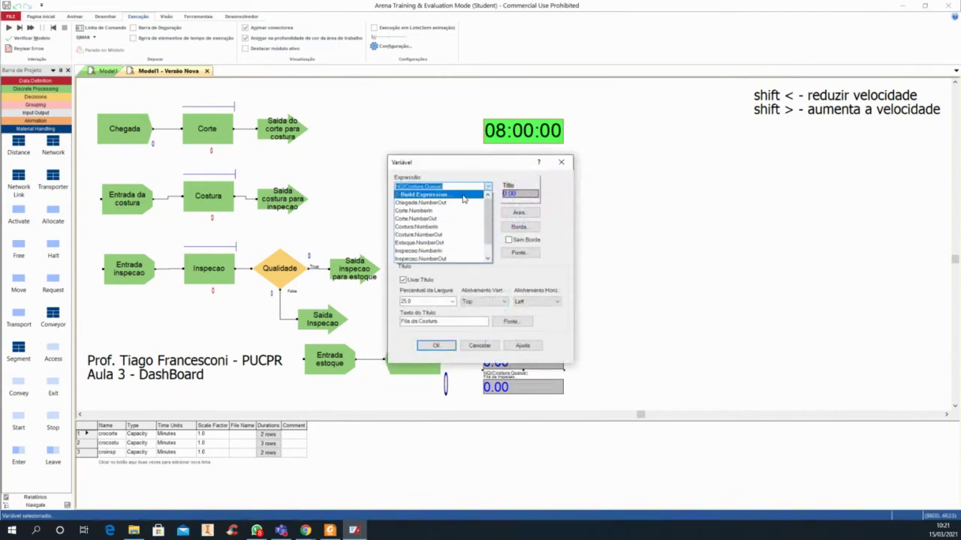
left_click(464, 197)
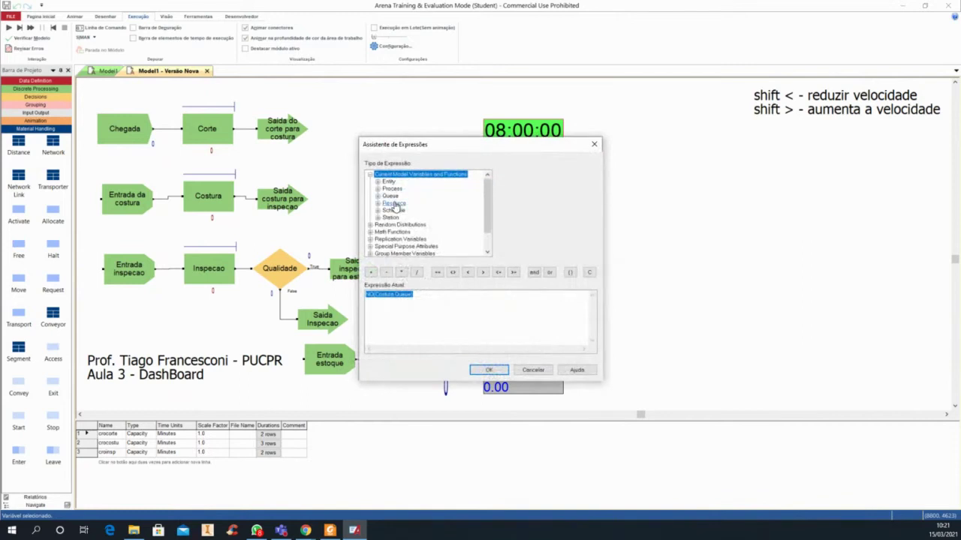
double_click(394, 204)
double_click(398, 226)
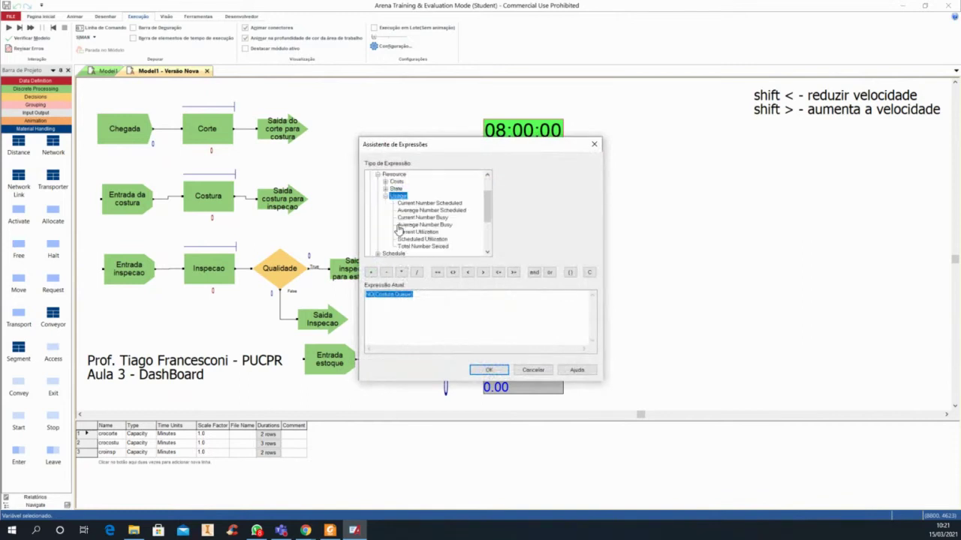
left_click(418, 232)
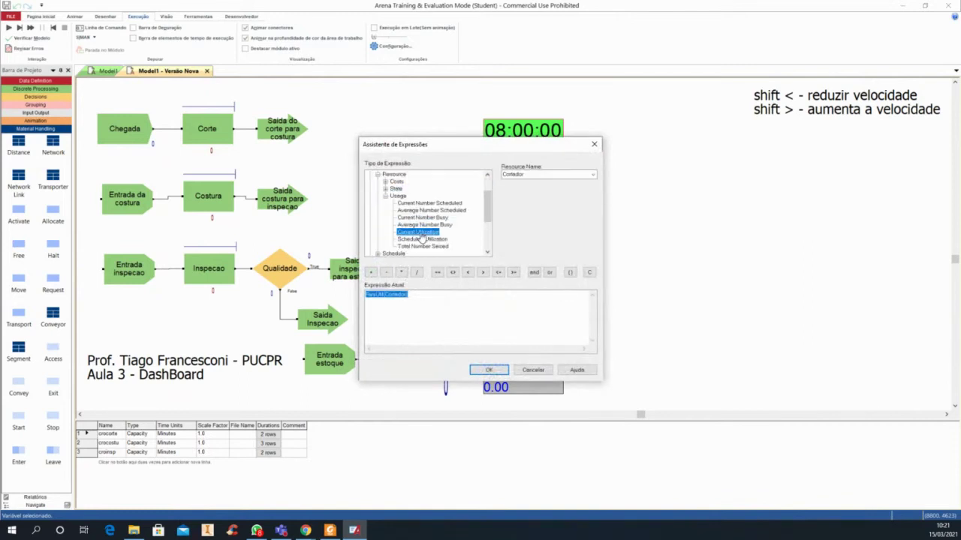
left_click(593, 174)
left_click(541, 190)
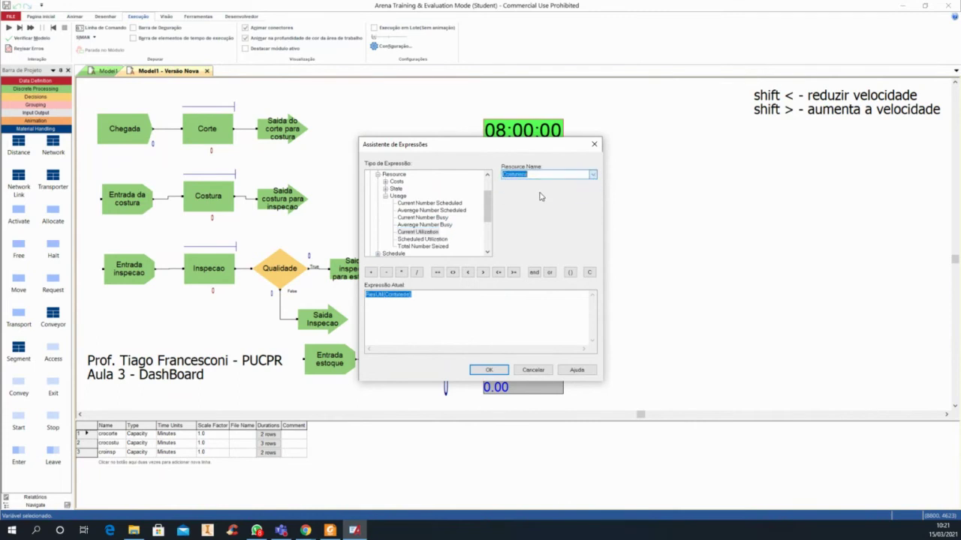
left_click(489, 371)
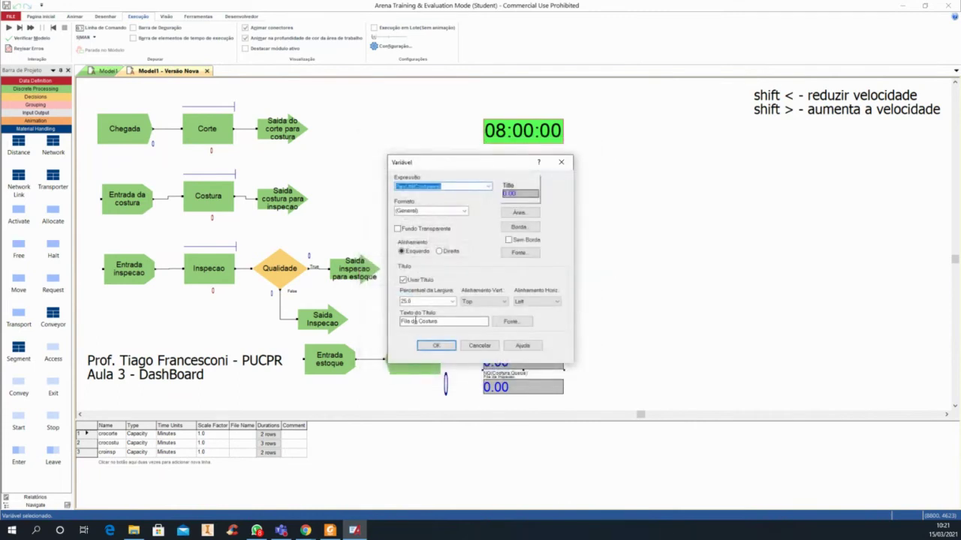
double_click(409, 321)
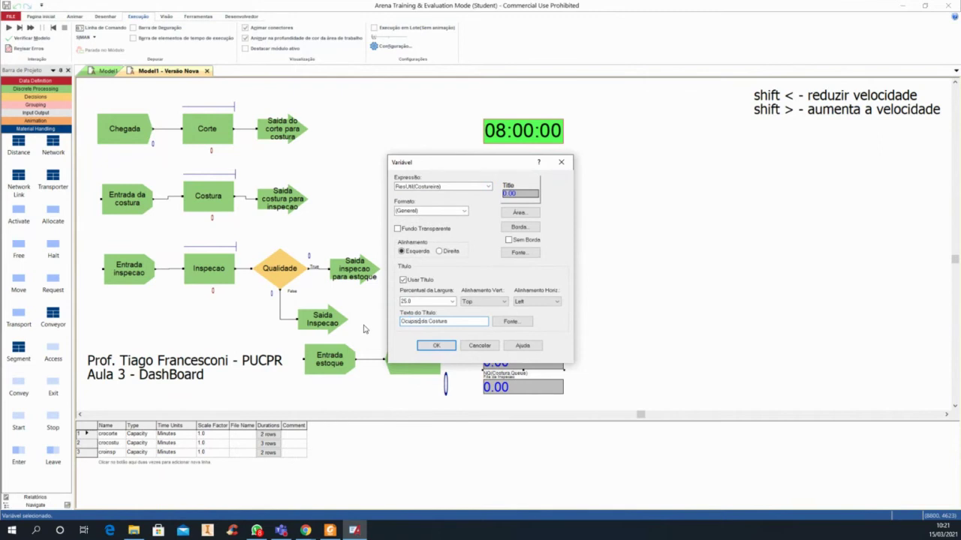
left_click(438, 346)
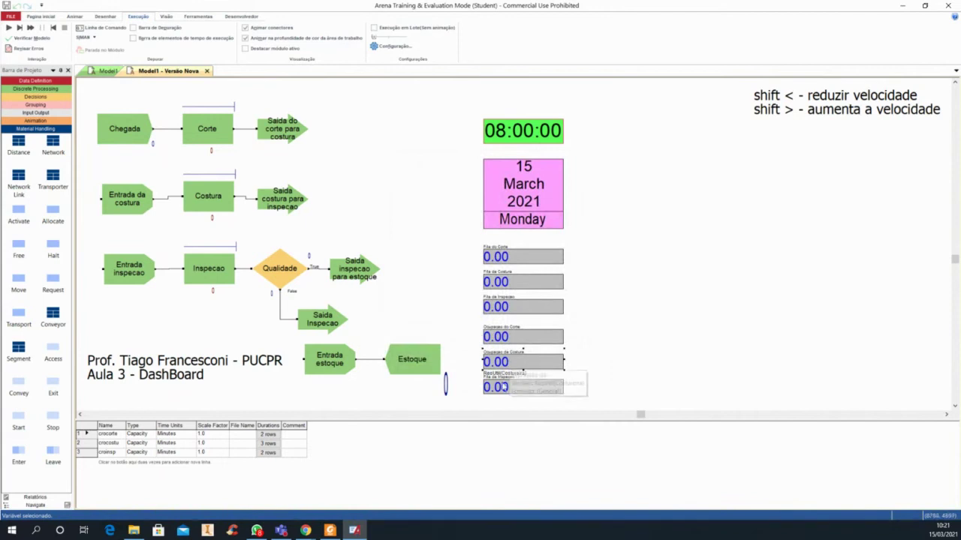
Set the third copied display to the Current Utilization expression ResUtil(Cortador) and title it "Ocupacao da Inspecao"
left_click(495, 392)
double_click(496, 392)
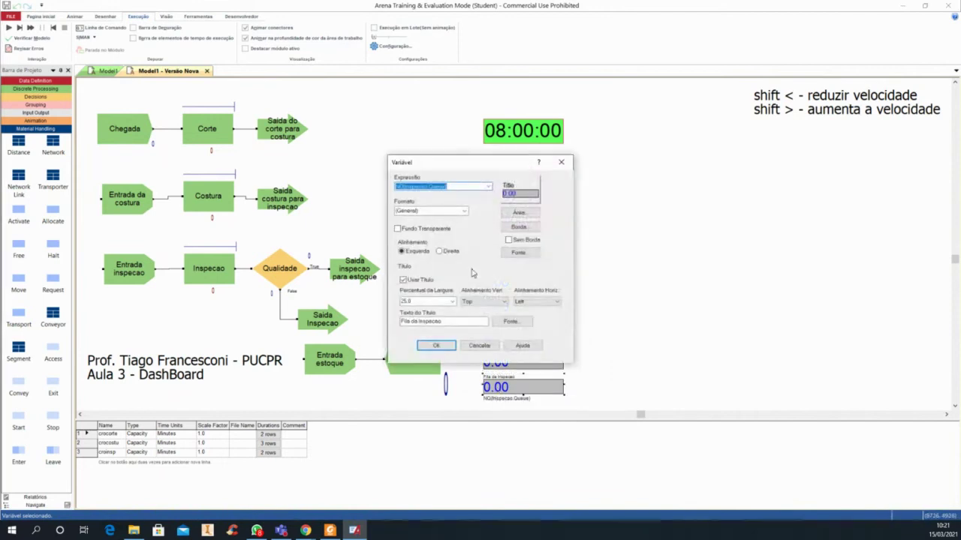
left_click(489, 186)
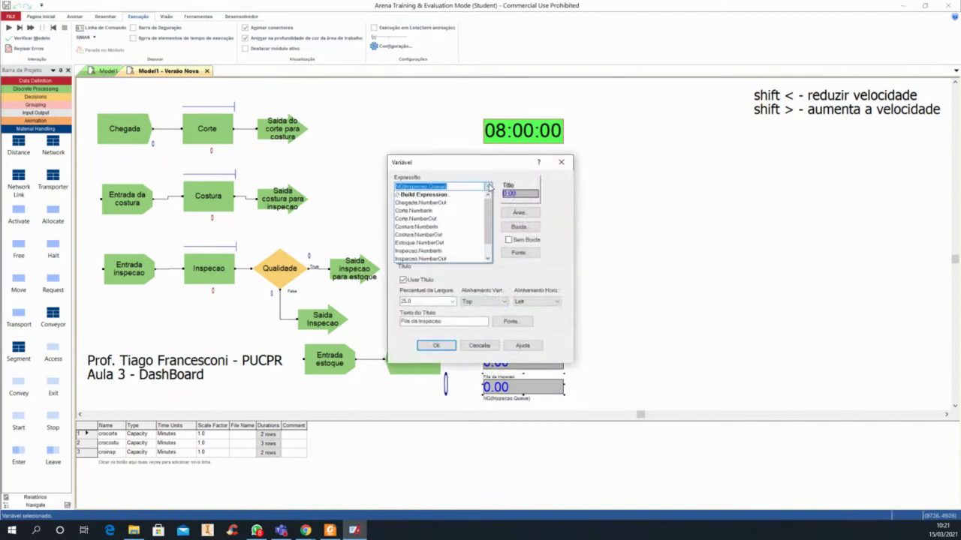
left_click(433, 197)
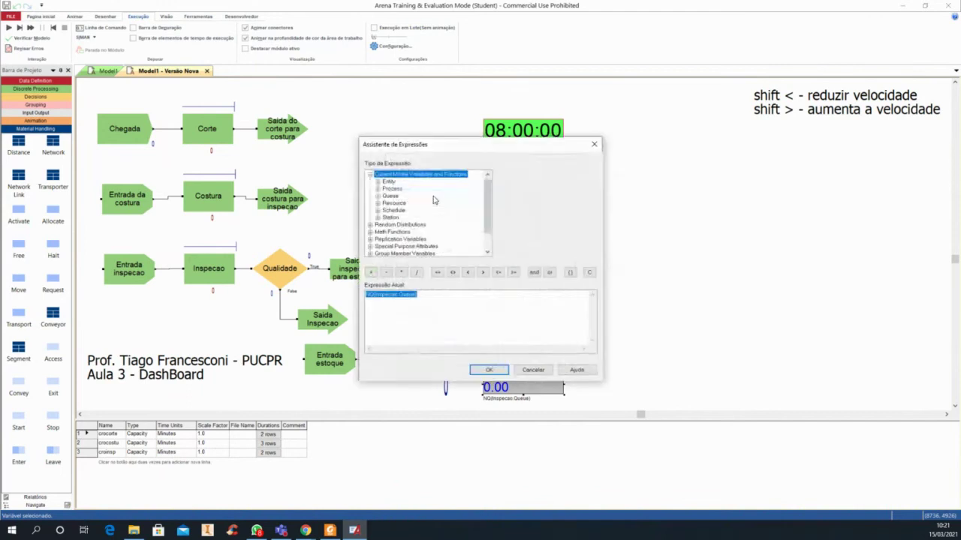
double_click(394, 205)
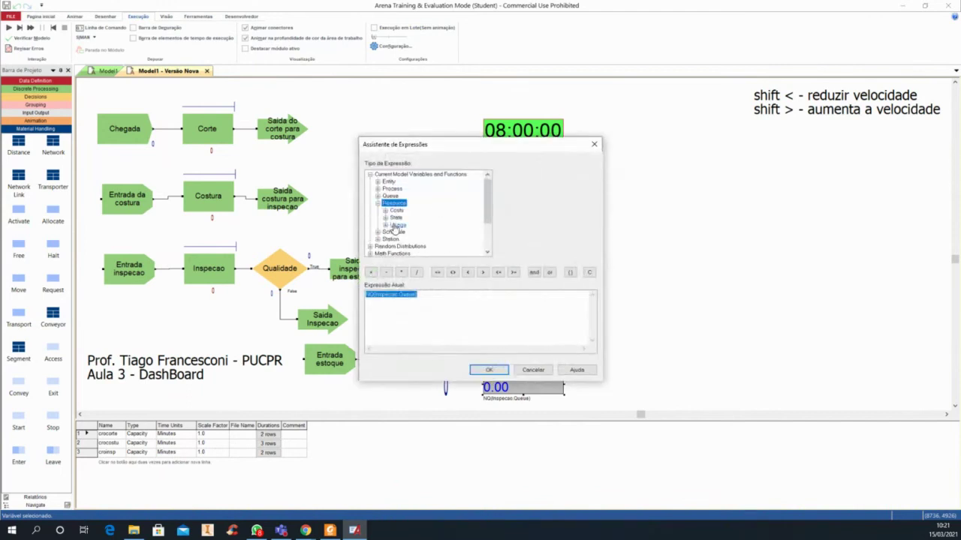
double_click(398, 225)
left_click(418, 232)
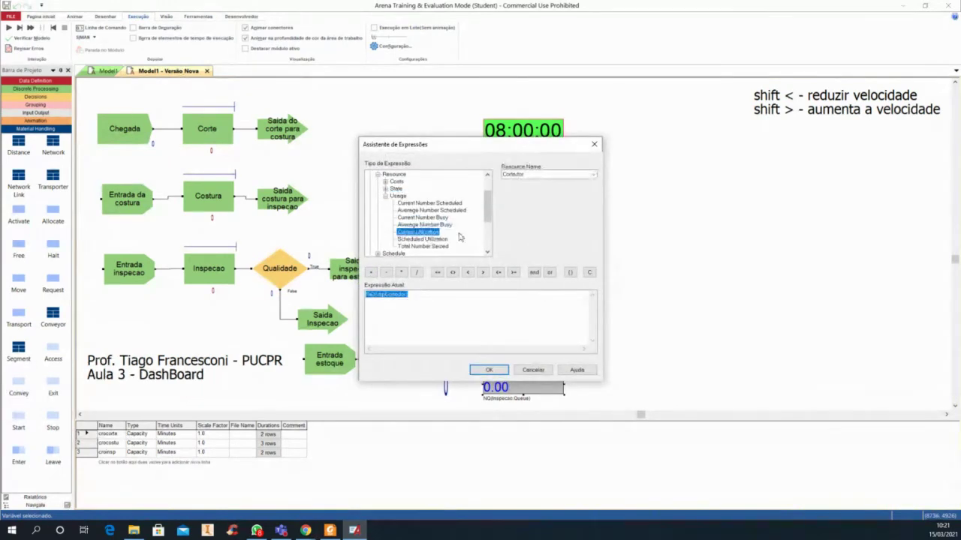
left_click(489, 370)
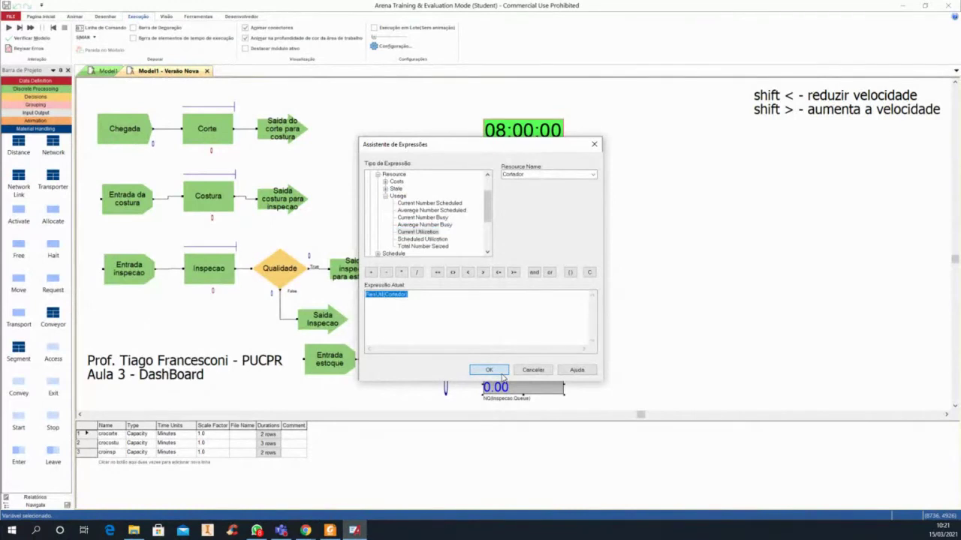
left_click(411, 321)
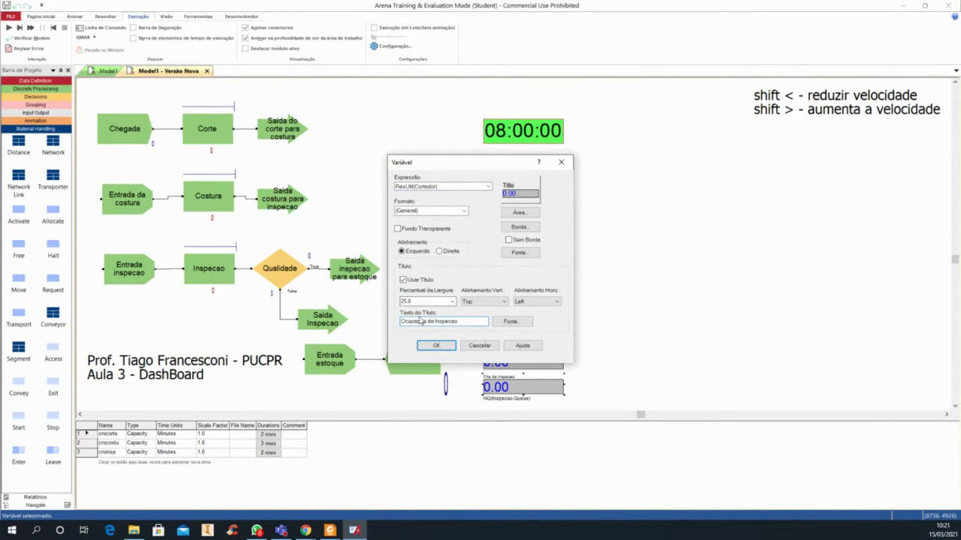
left_click(436, 345)
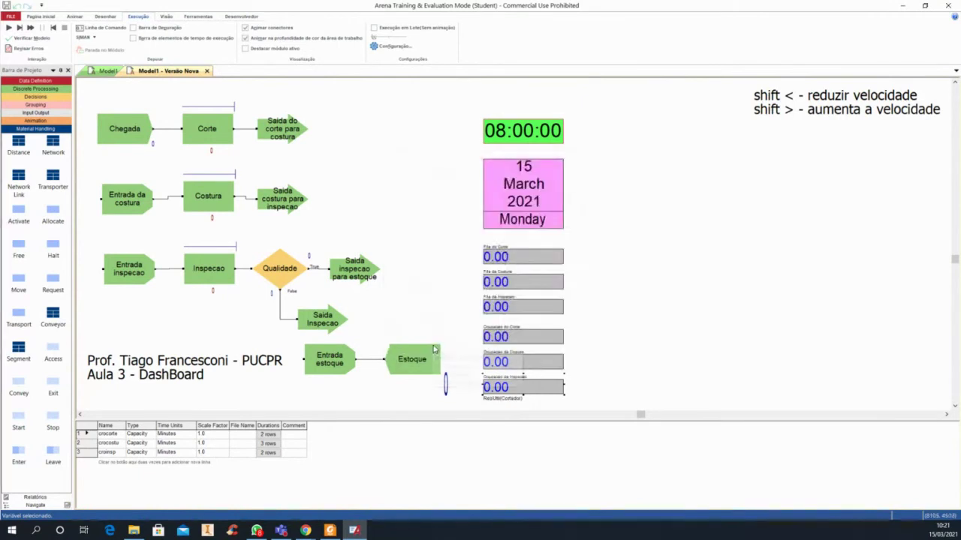
Run the simulation to watch the queue and occupation displays, ending the run before it completes
left_click(640, 329)
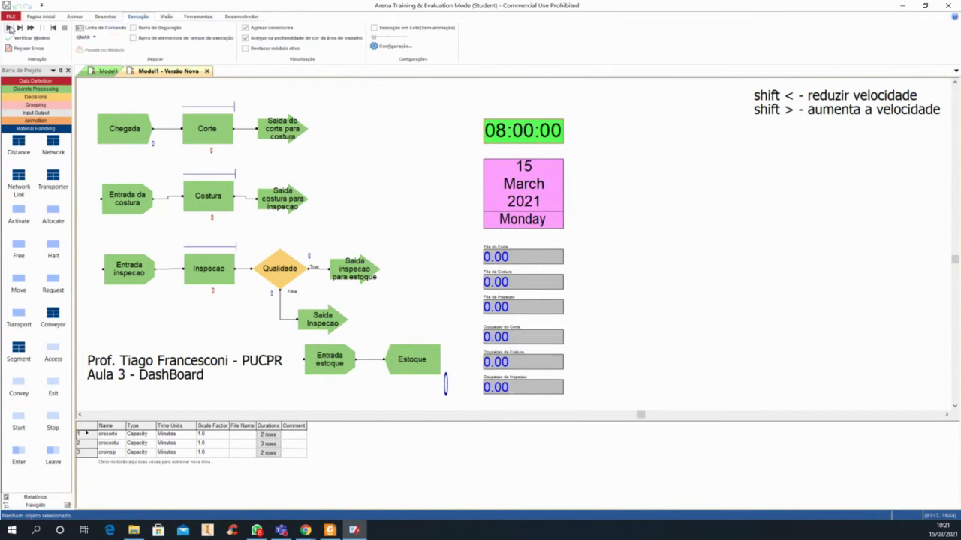
left_click(8, 27)
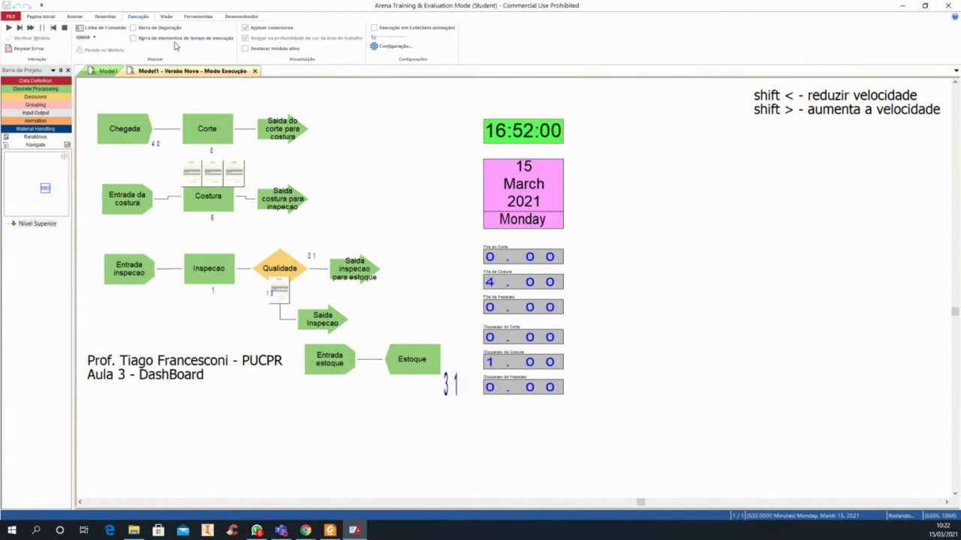
left_click(65, 28)
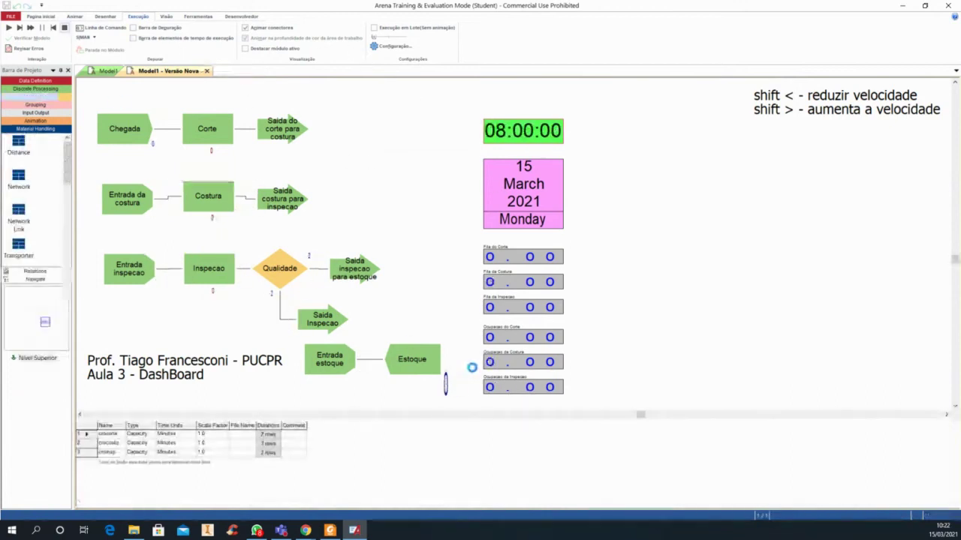
Set the "Ocupacao do Corte" display's expression to the Current Number Busy of resource Cortador, NR(Cortador)
double_click(496, 338)
left_click(488, 187)
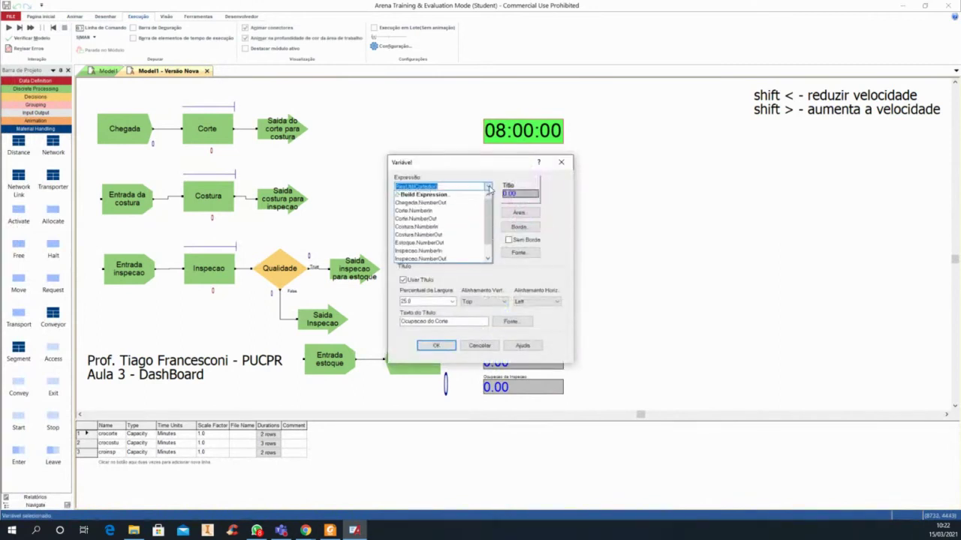
left_click(453, 196)
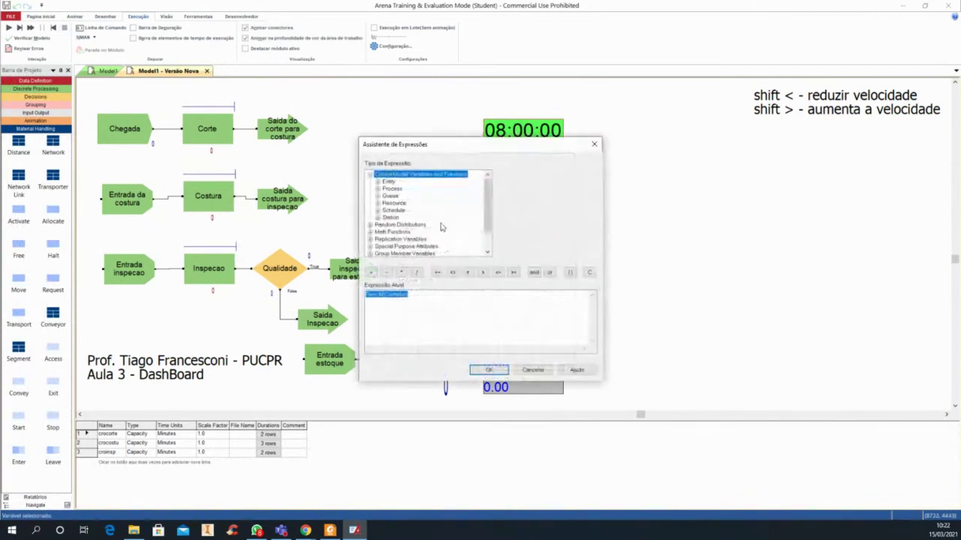
double_click(392, 204)
double_click(397, 224)
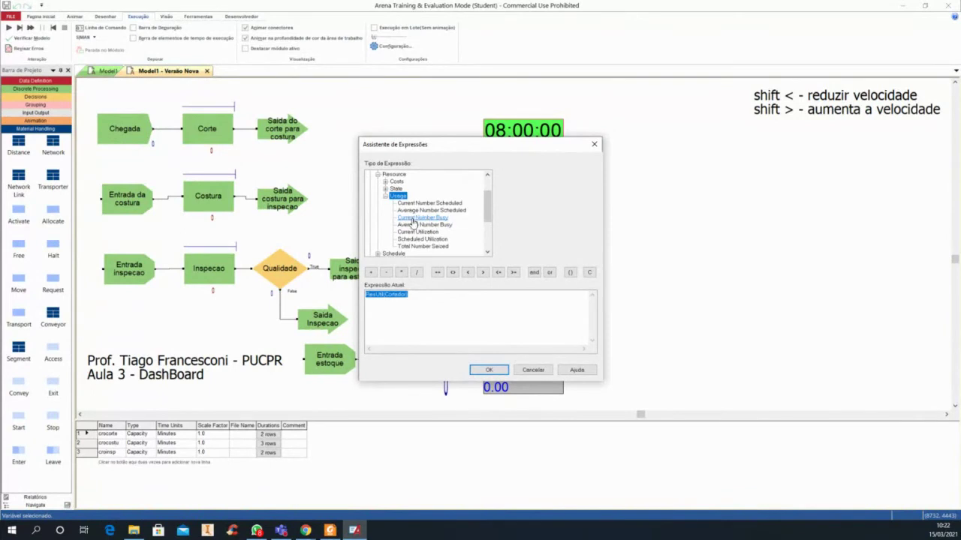
left_click(490, 369)
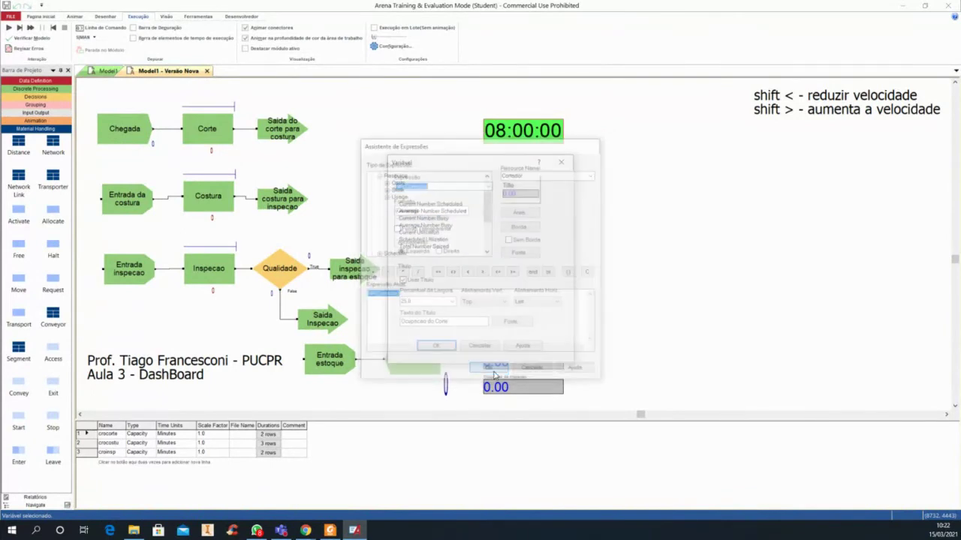
left_click(441, 346)
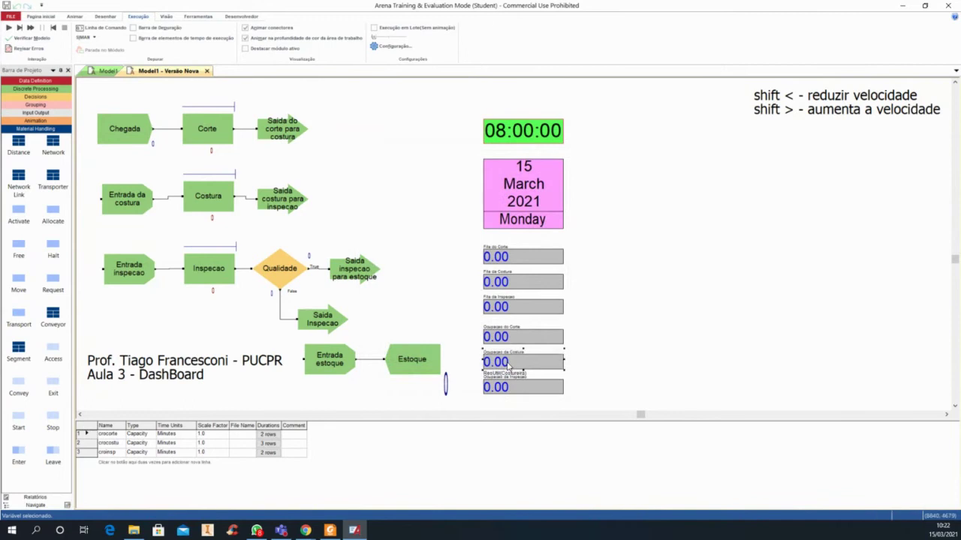
Set the "Ocupacao da Costura" display's expression to Current Number Busy with resource Cortador, NR(Cortador)
double_click(508, 365)
left_click(489, 187)
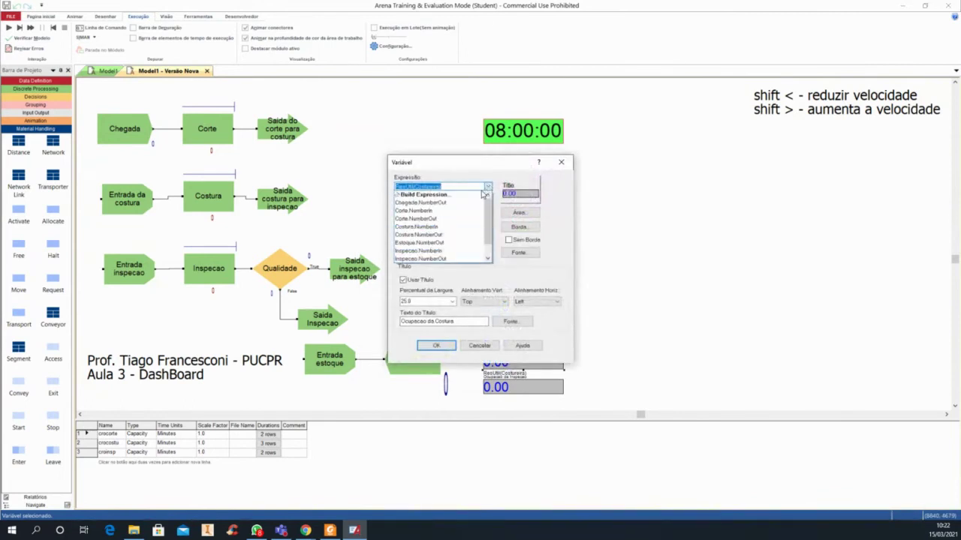
left_click(435, 203)
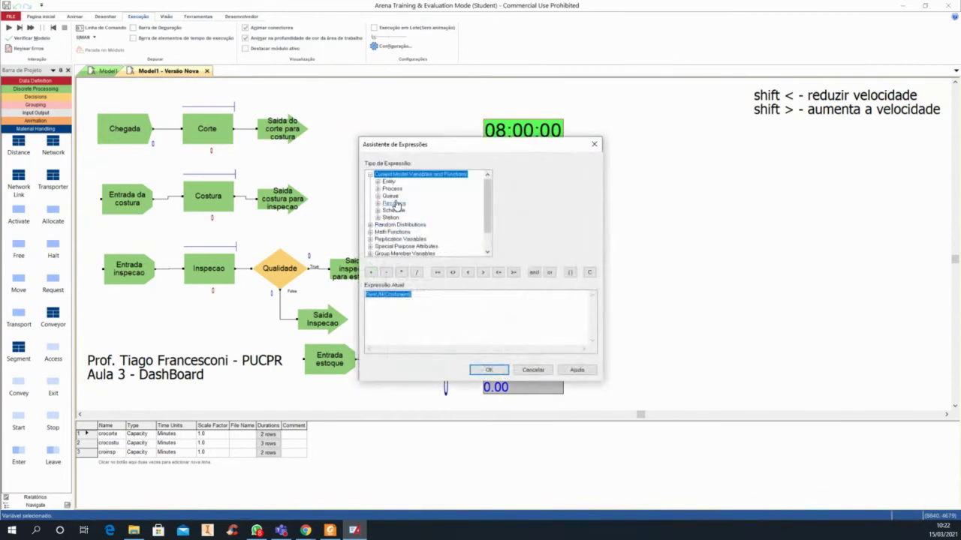
double_click(394, 203)
double_click(397, 225)
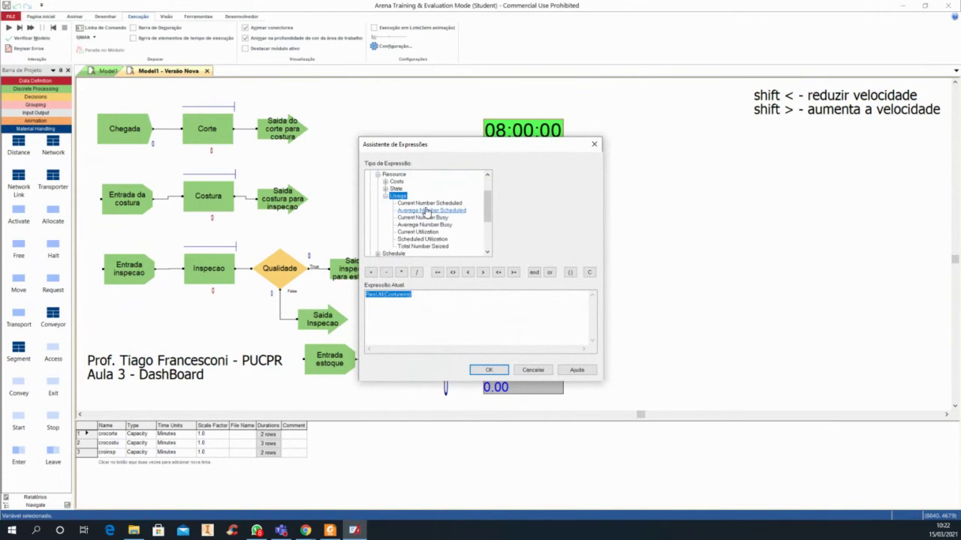
left_click(424, 217)
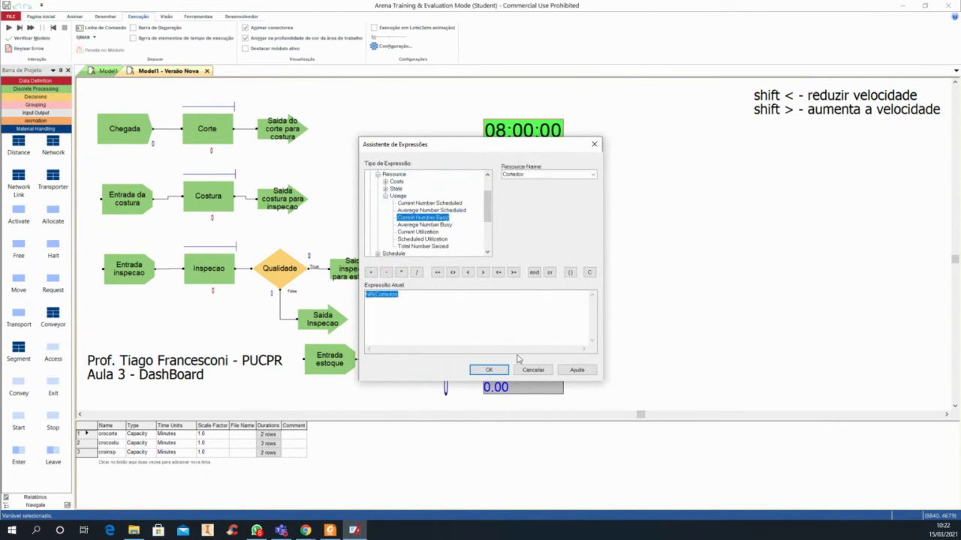
left_click(489, 370)
left_click(436, 349)
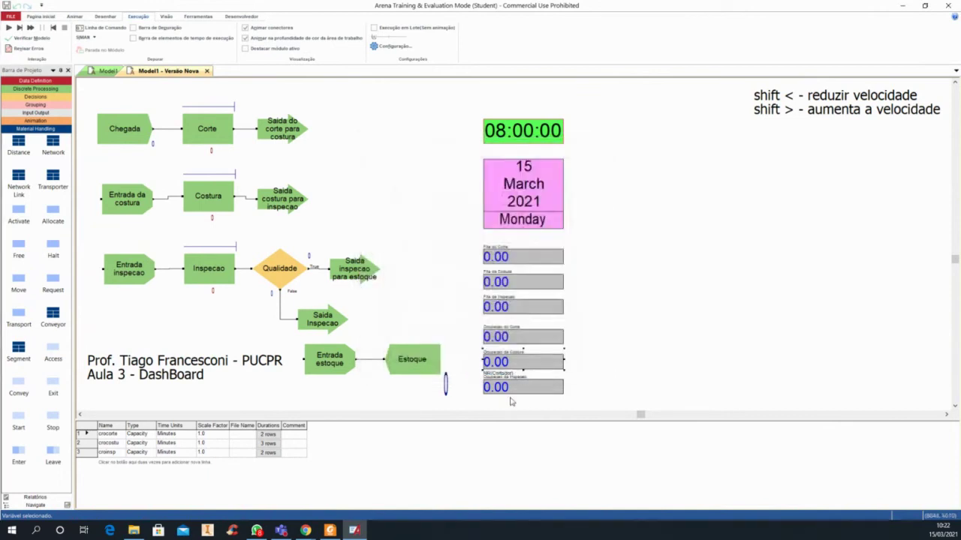
double_click(509, 387)
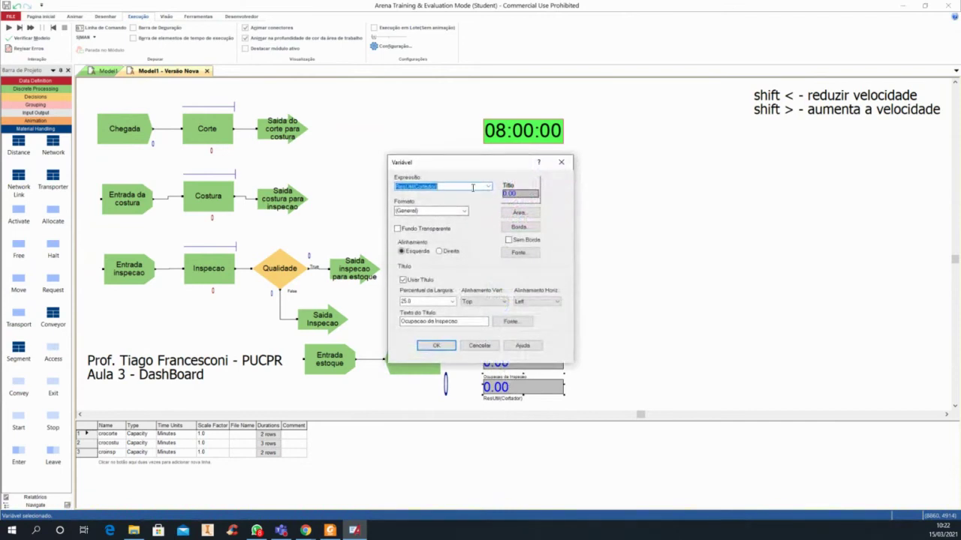
left_click(488, 188)
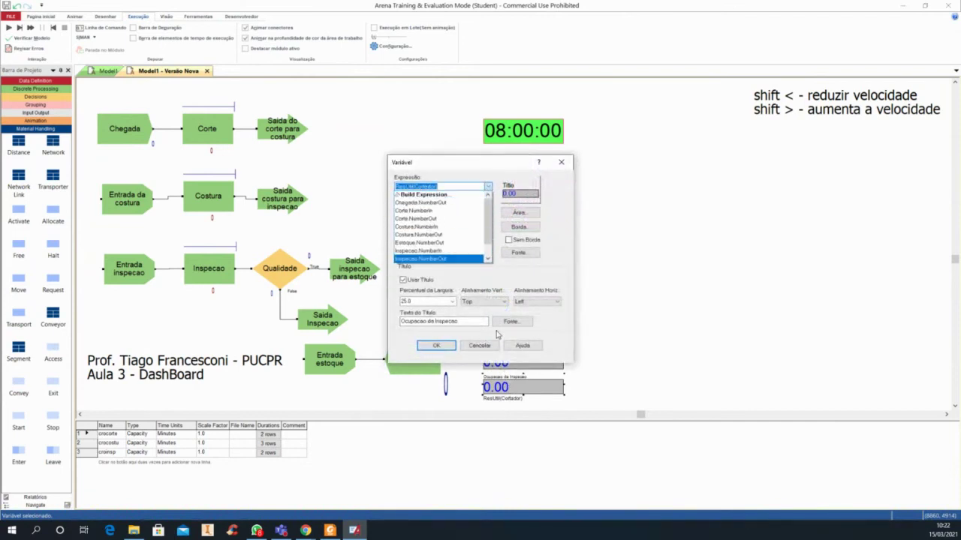
left_click(488, 348)
left_click(487, 346)
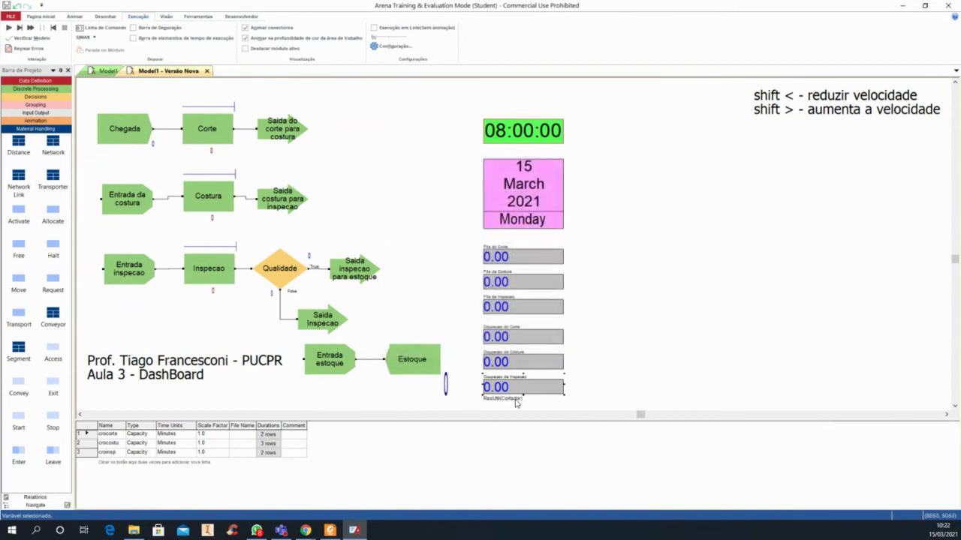
Set the "Ocupacao da Inspecao" display's expression to the Current Number Busy of resource Inspetor, NR(Inspetor)
double_click(493, 386)
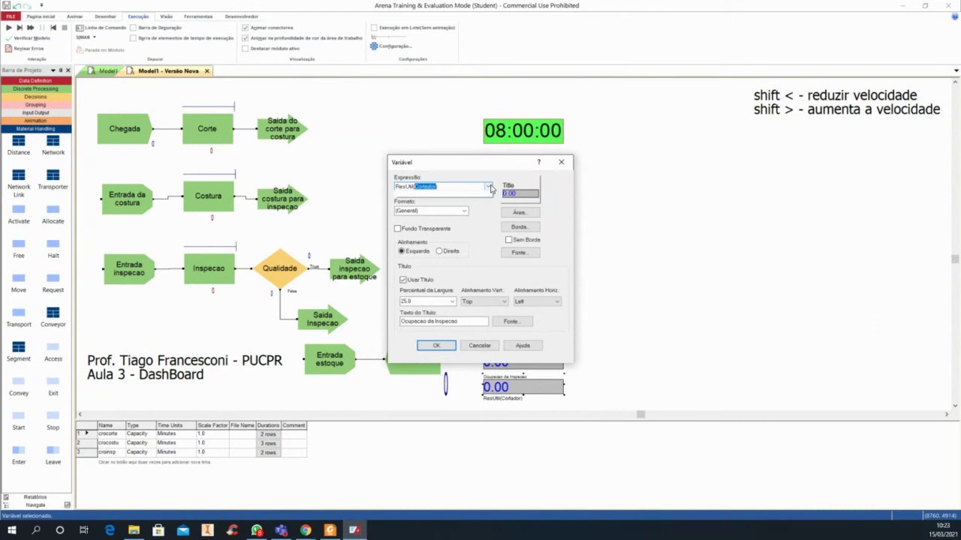
left_click(488, 186)
left_click(434, 197)
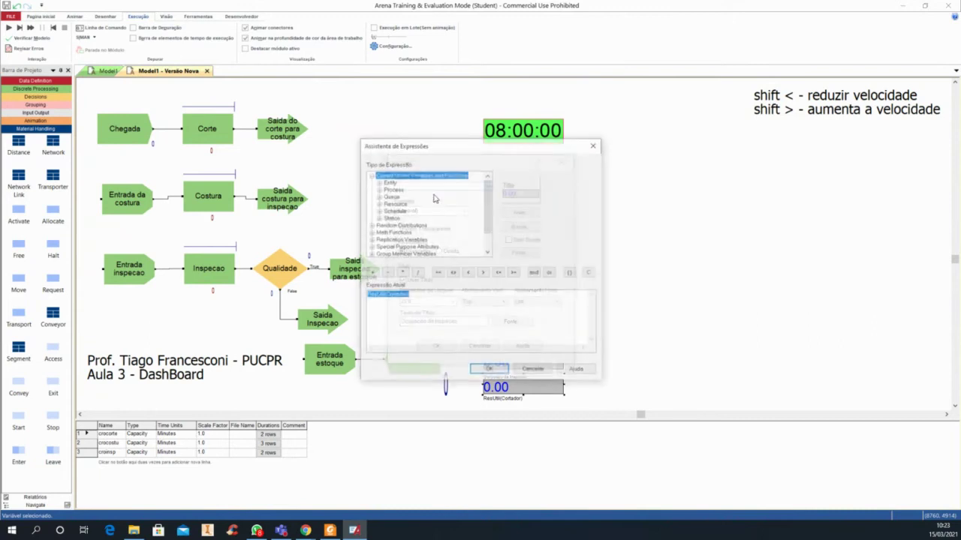
double_click(395, 205)
double_click(396, 226)
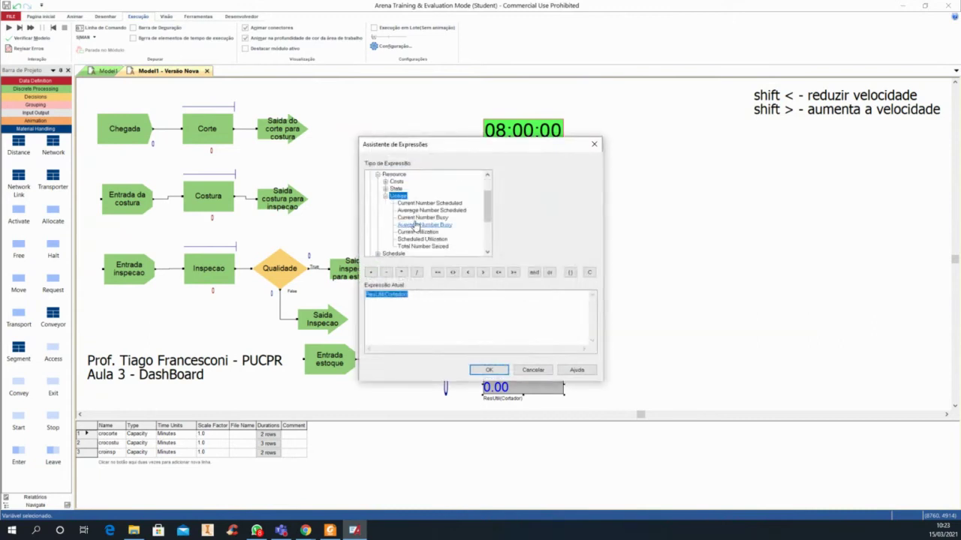
left_click(417, 218)
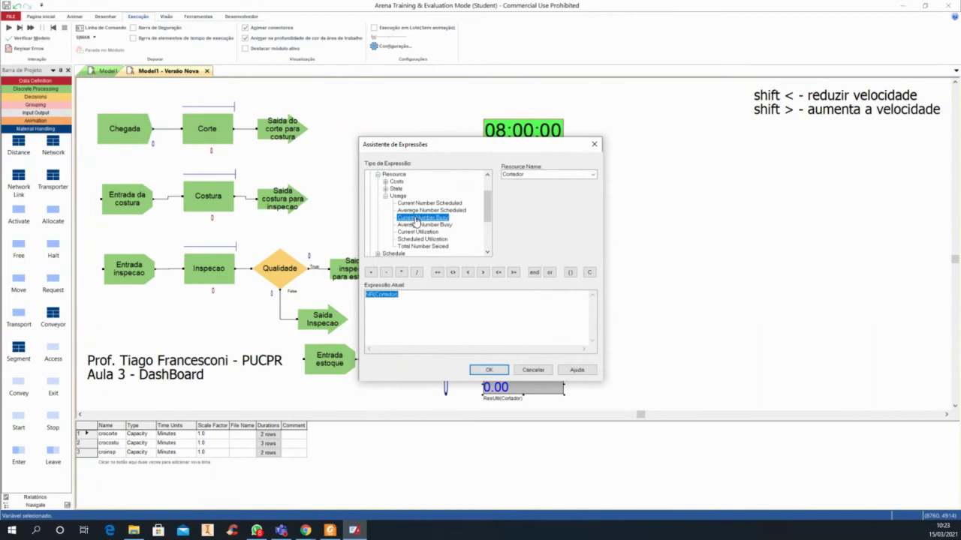
left_click(585, 176)
left_click(521, 197)
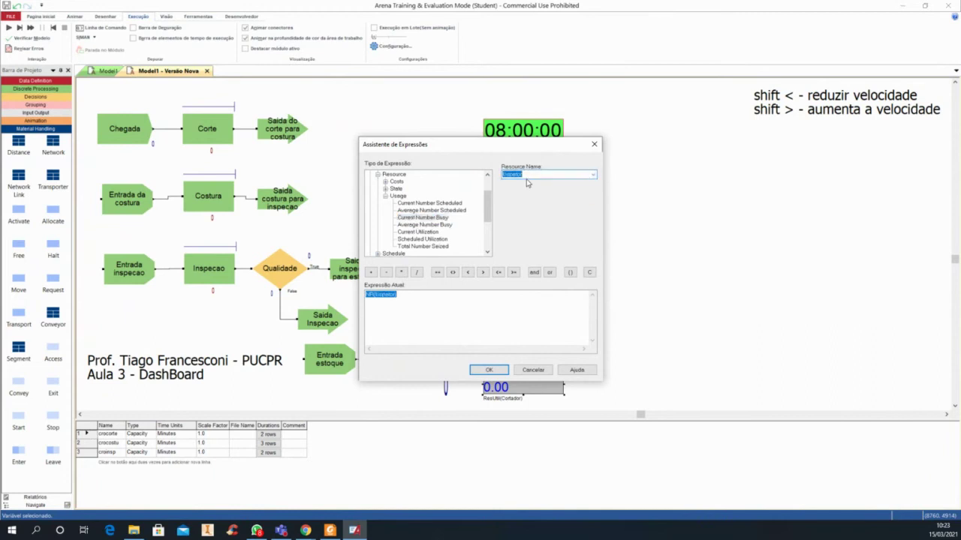
left_click(489, 369)
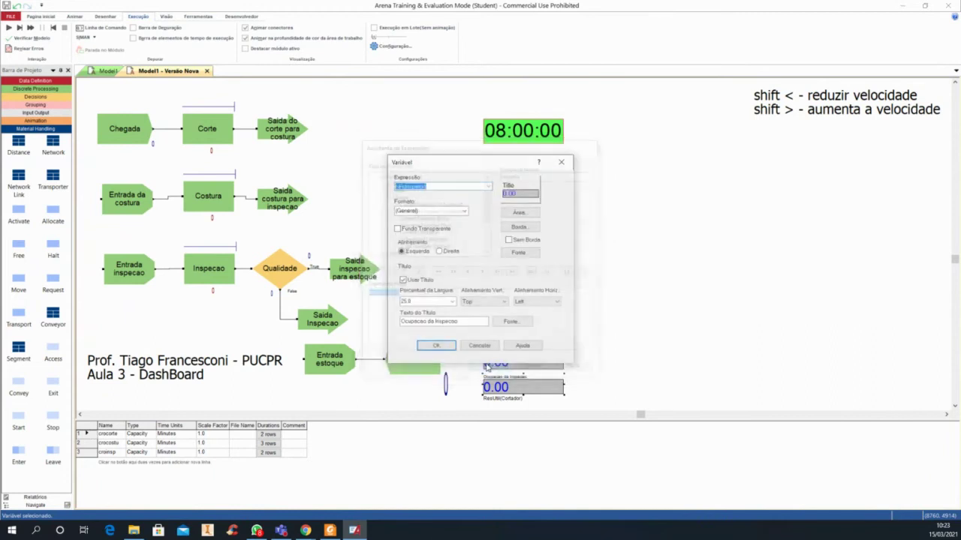
left_click(436, 346)
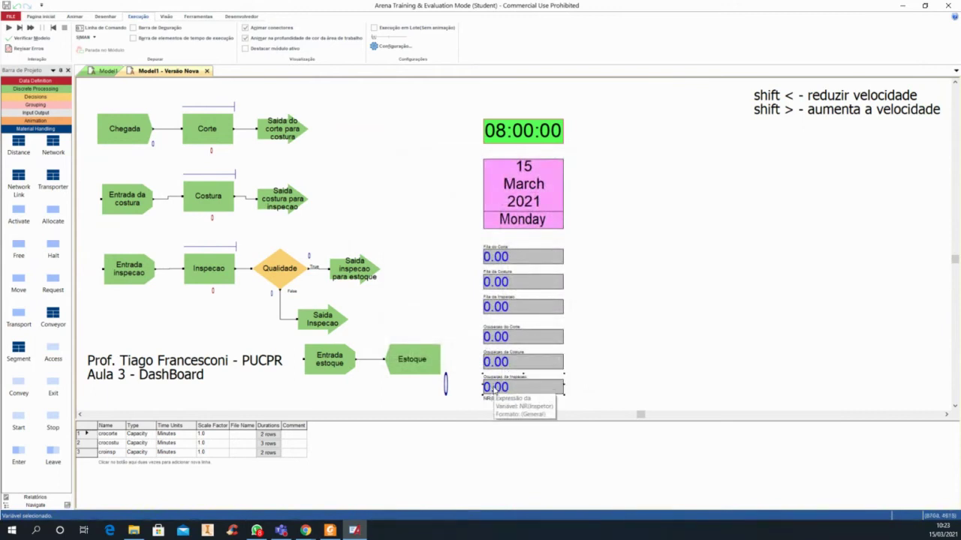
Set the "Ocupacao da Costura" display's expression to the Current Number Busy of resource Costureira, NR(Costureira)
double_click(497, 338)
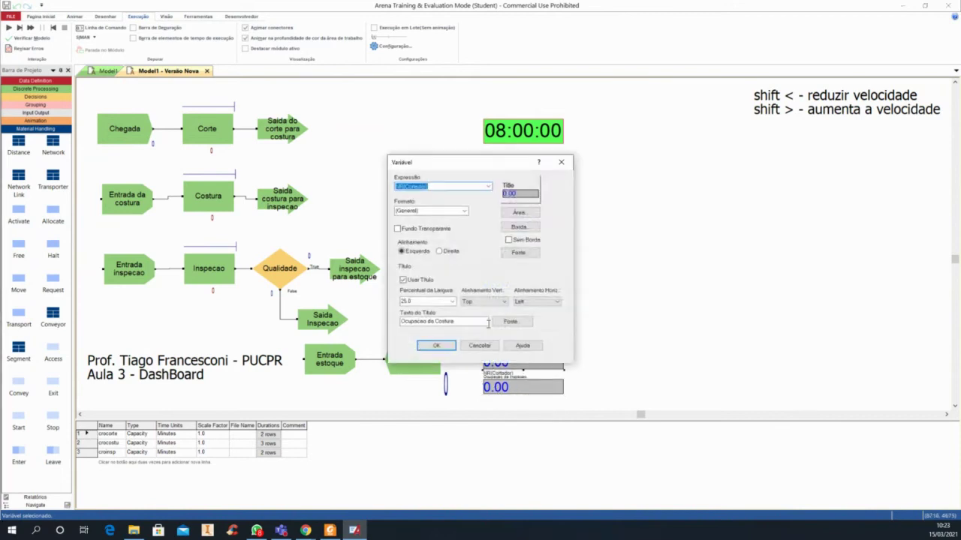
left_click(487, 186)
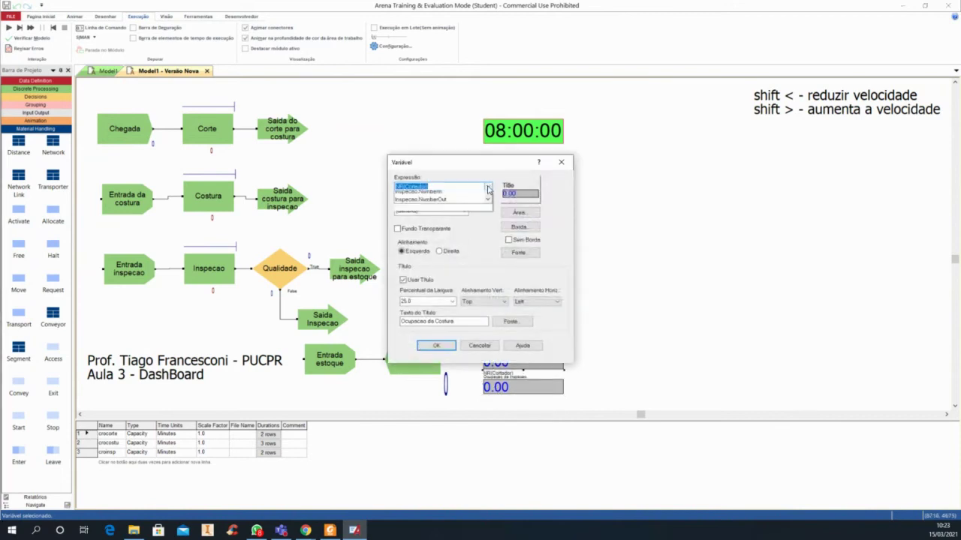
left_click(445, 196)
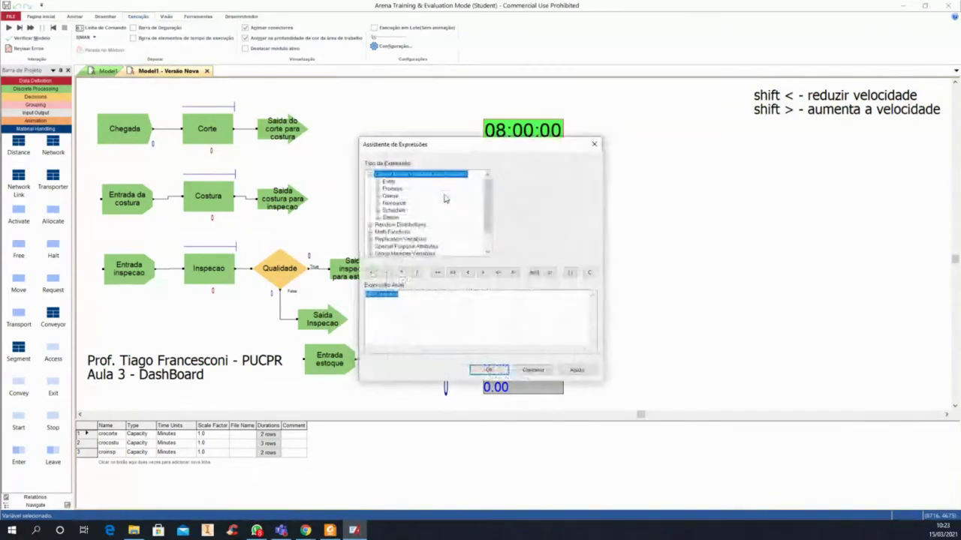
double_click(398, 204)
double_click(398, 226)
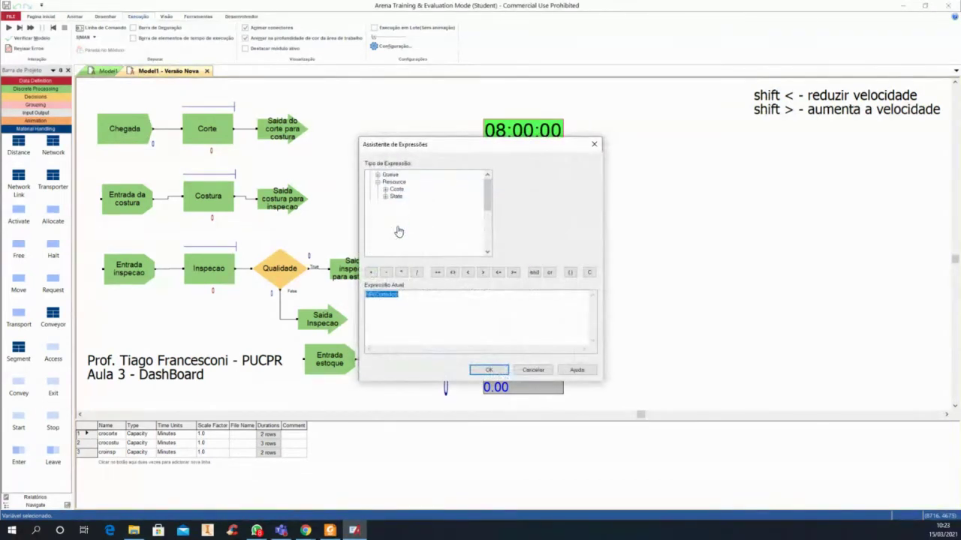
left_click(422, 218)
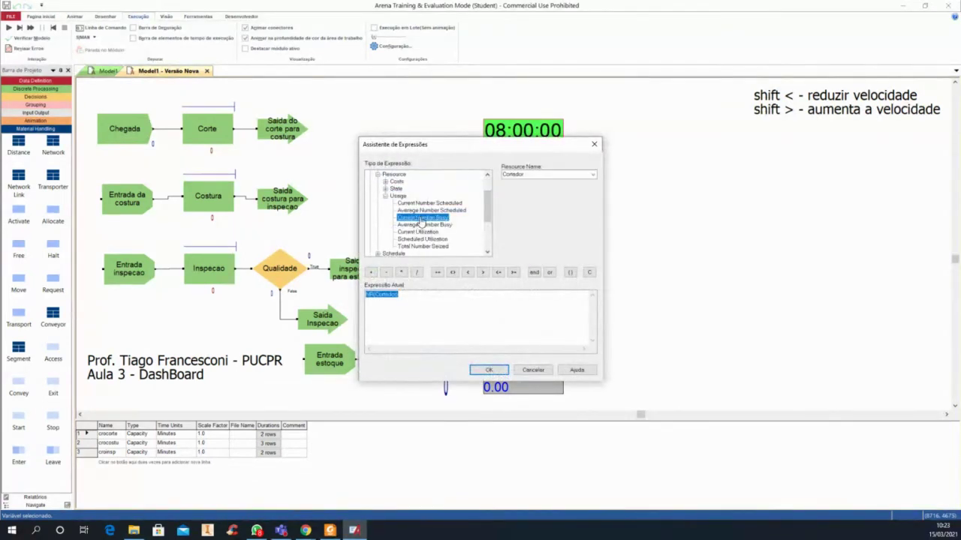
left_click(593, 178)
left_click(526, 190)
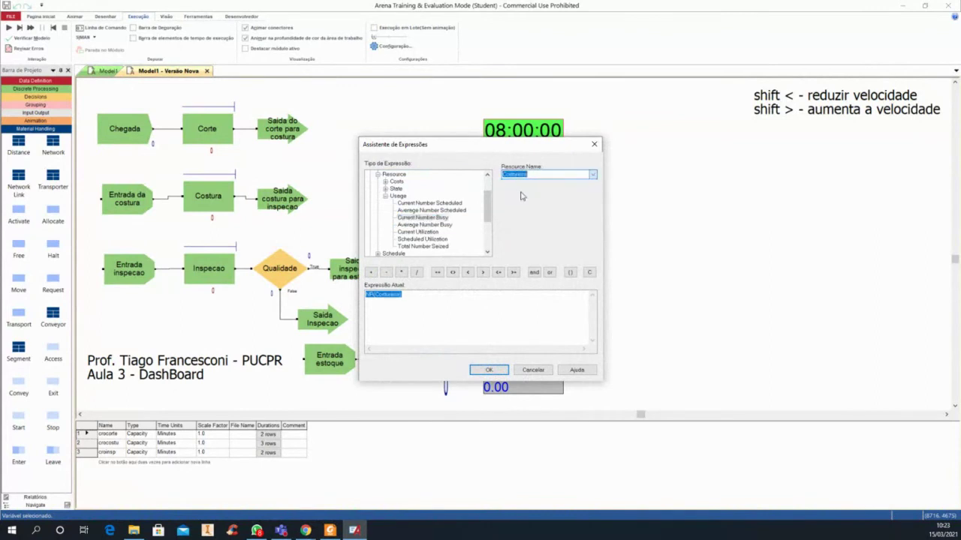
left_click(488, 370)
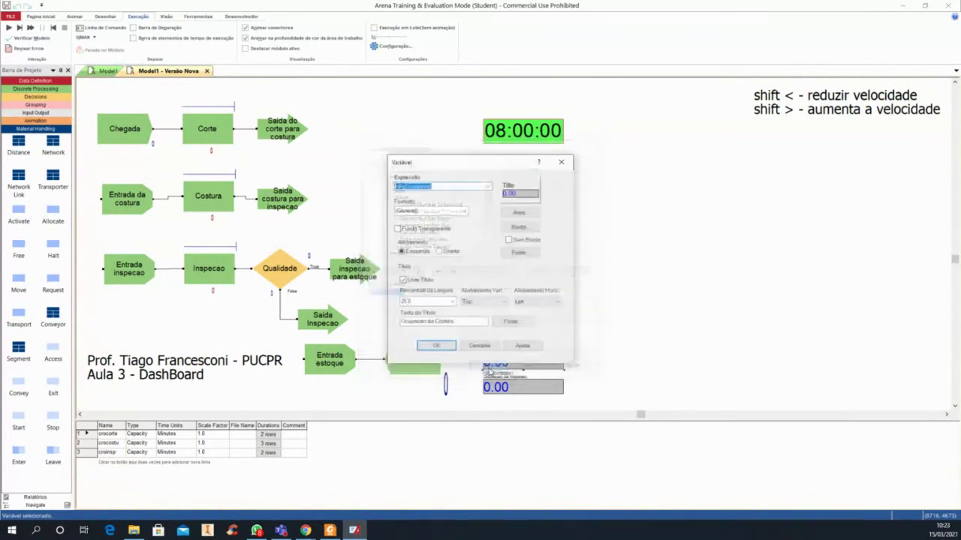
left_click(452, 348)
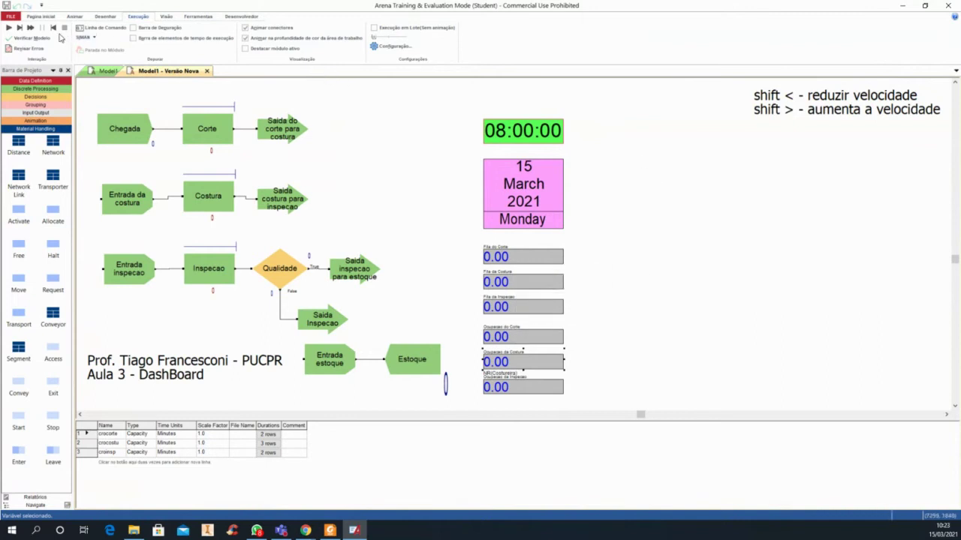
Run the simulation to check the number-busy values in the three occupation displays, and end the run early
left_click(9, 28)
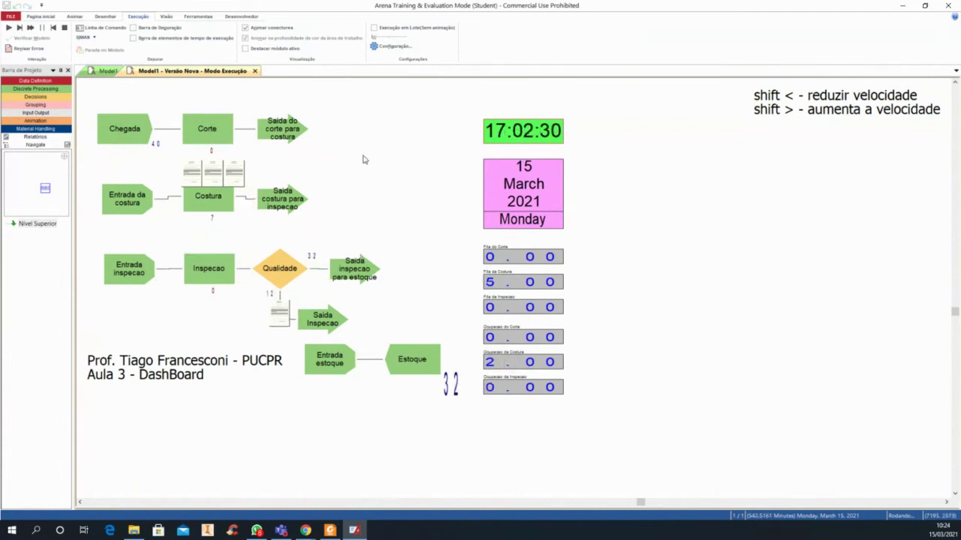
left_click(64, 28)
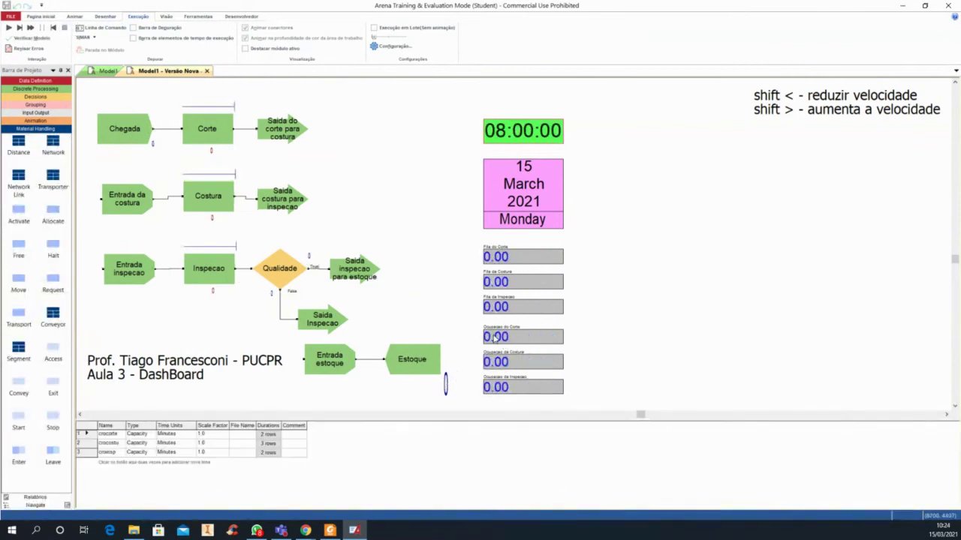
Set the "Ocupacao do Corte" display's expression to the Average Number Busy of resource Cortador, DAVG(Cortador.NumberBusy)
double_click(494, 338)
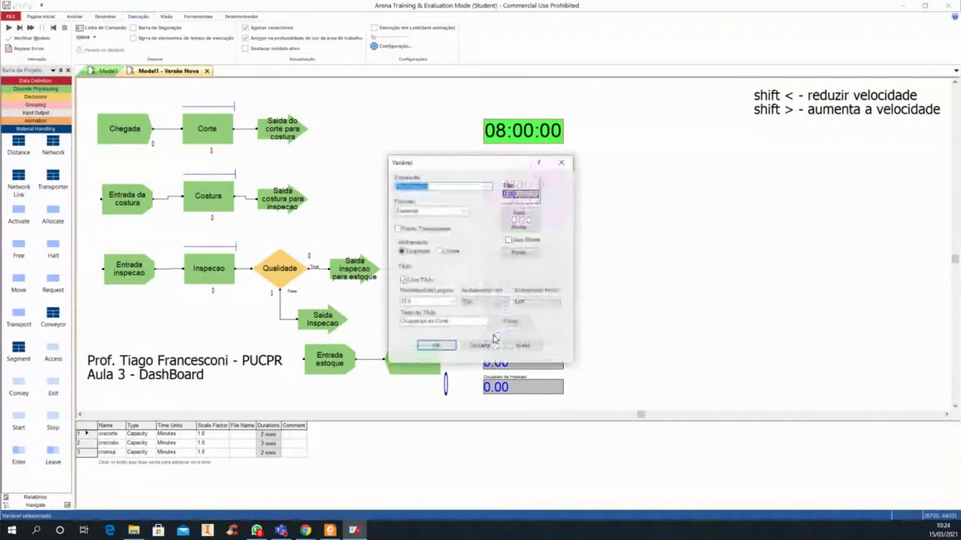
left_click(488, 187)
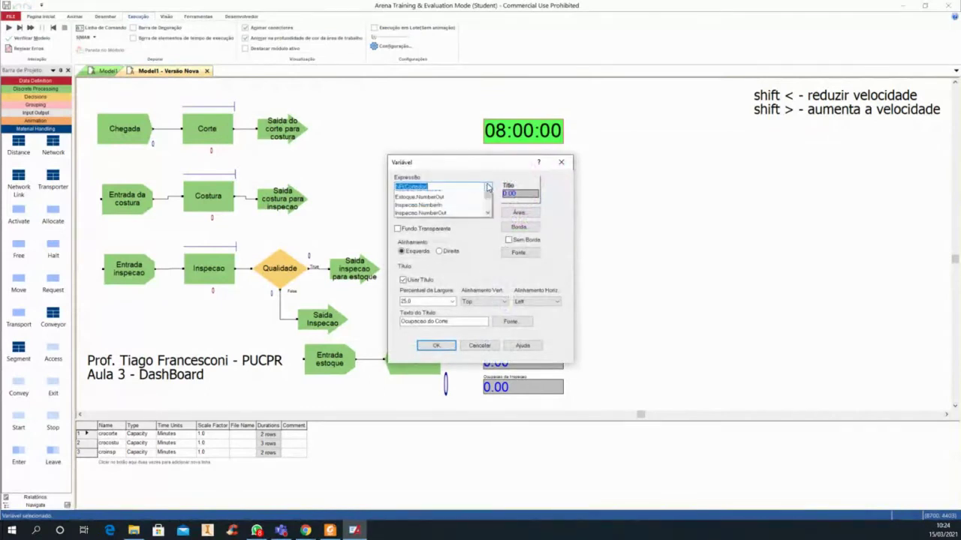
left_click(449, 196)
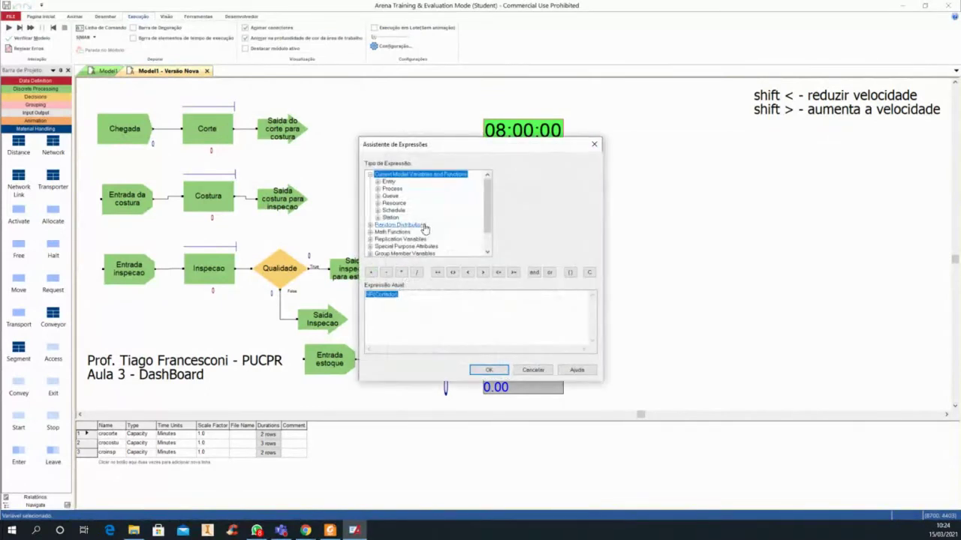
double_click(392, 204)
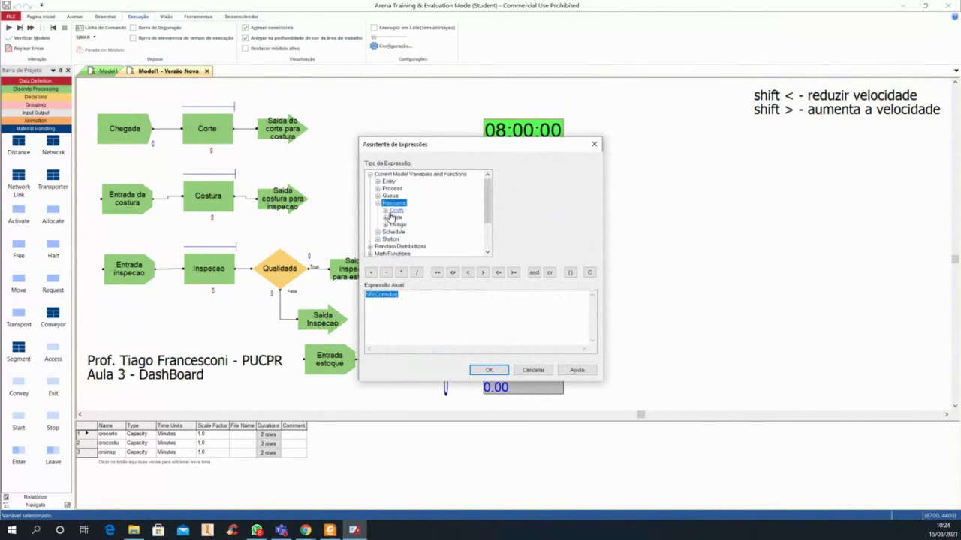
double_click(397, 226)
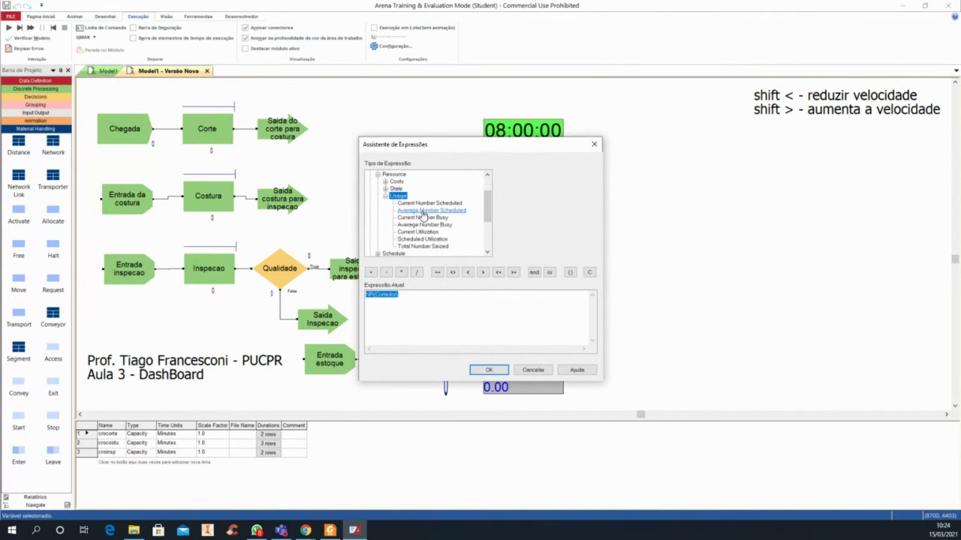
left_click(424, 212)
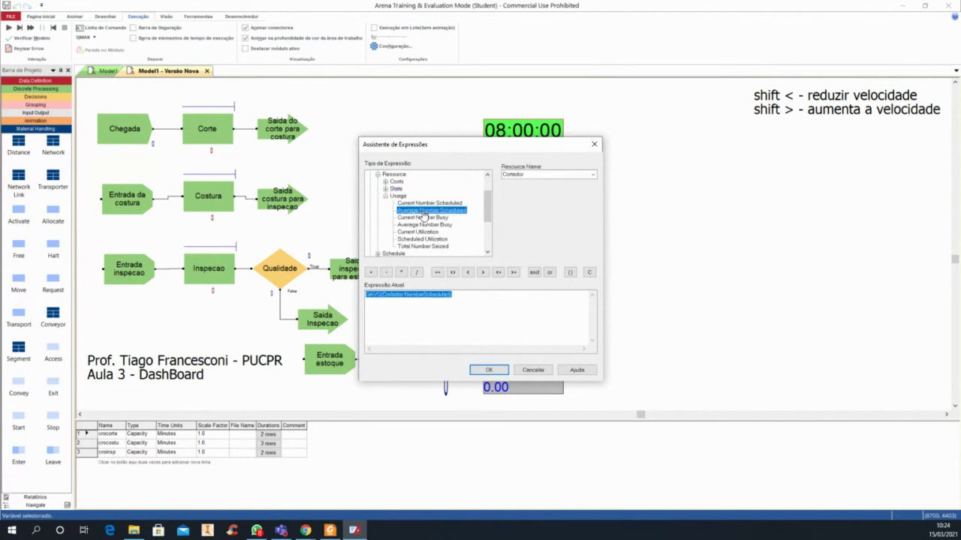
left_click(420, 225)
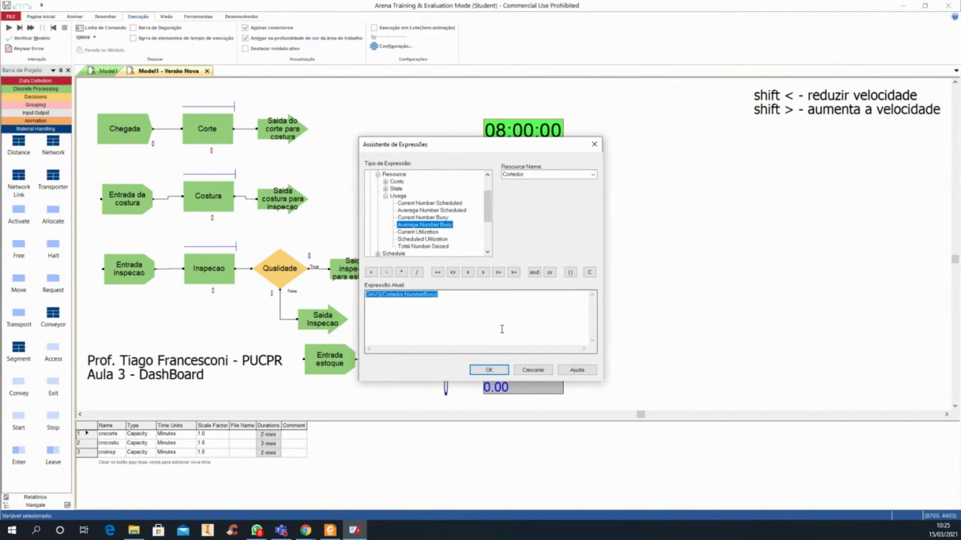
left_click(488, 371)
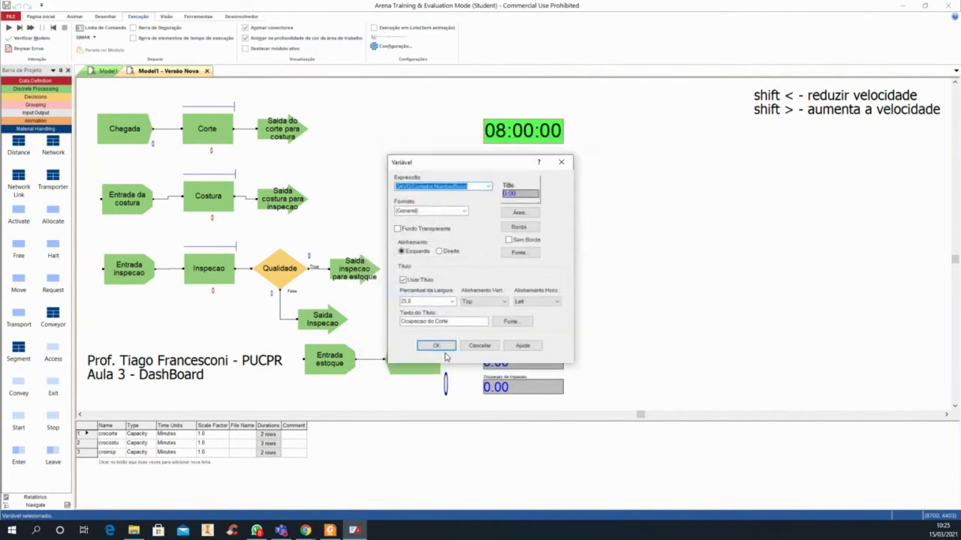
left_click(436, 345)
Set the "Ocupacao da Costura" display's expression to the Average Number Busy of resource Costureira, DAVG(Costureira.NumberBusy)
double_click(518, 363)
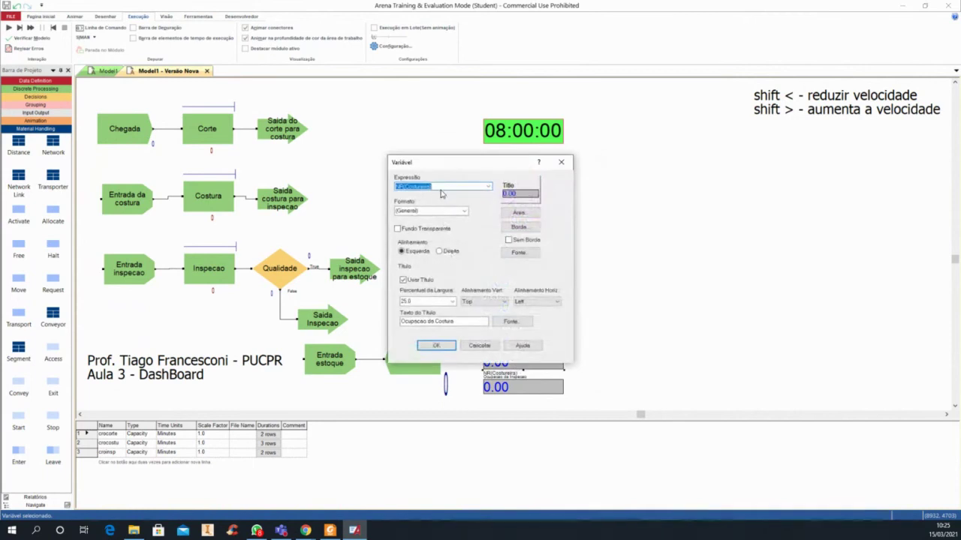
left_click(487, 189)
left_click(444, 196)
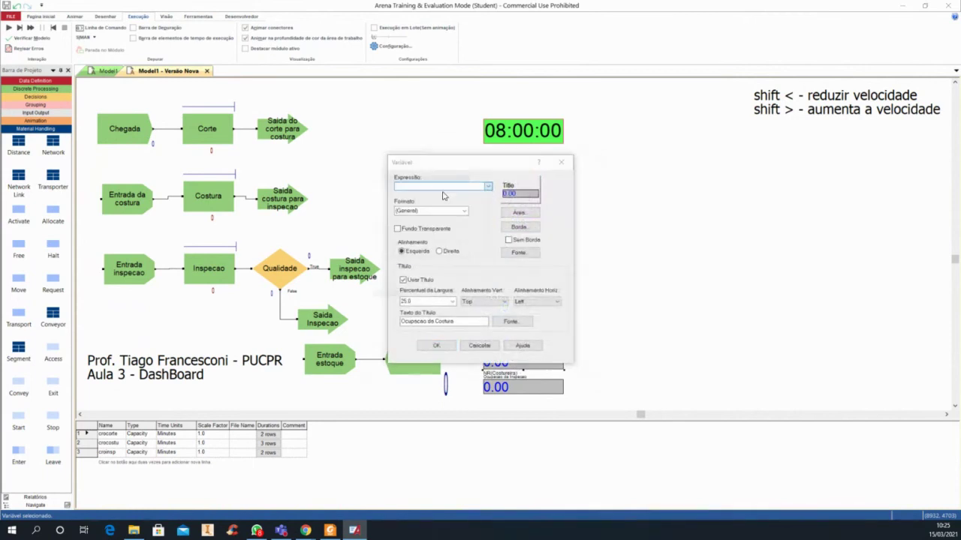
double_click(395, 205)
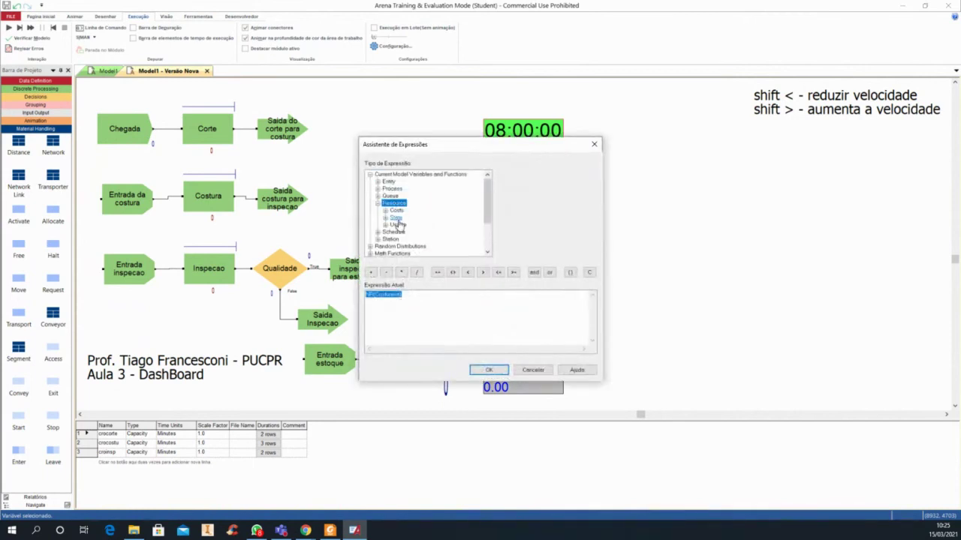
double_click(398, 224)
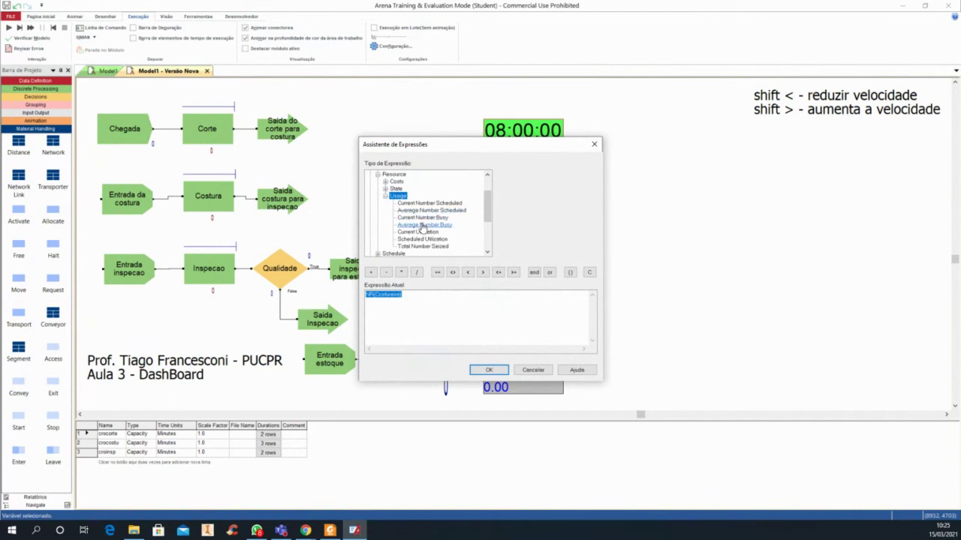
left_click(422, 225)
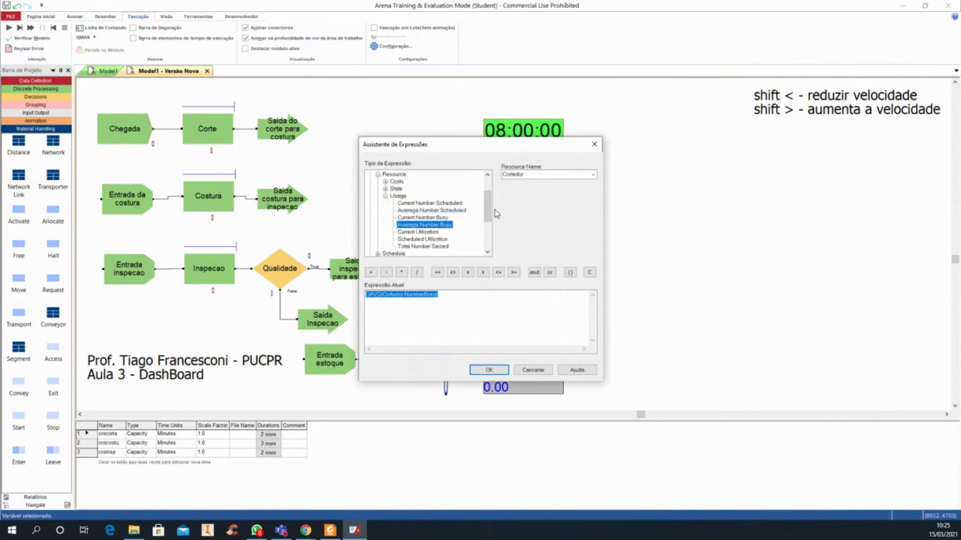
left_click(593, 174)
left_click(533, 187)
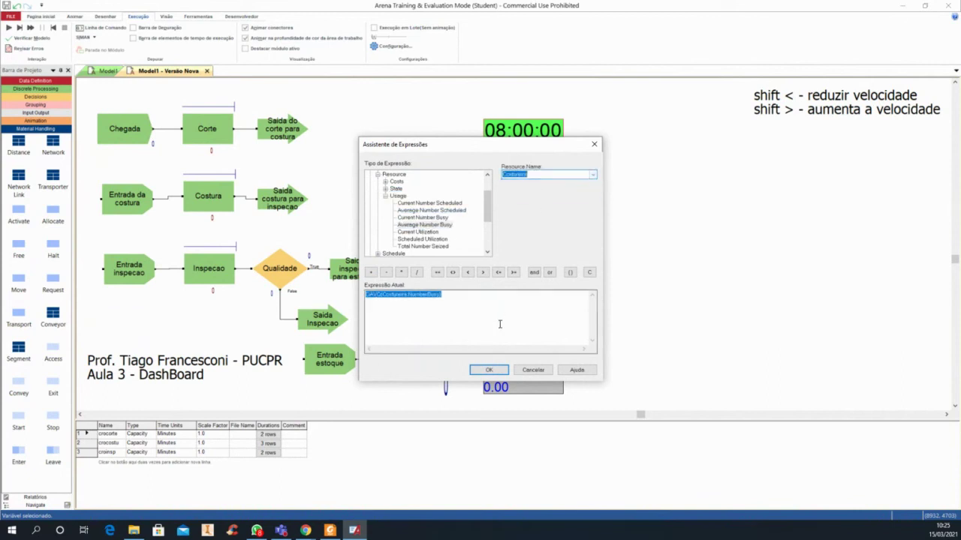
left_click(489, 370)
left_click(449, 350)
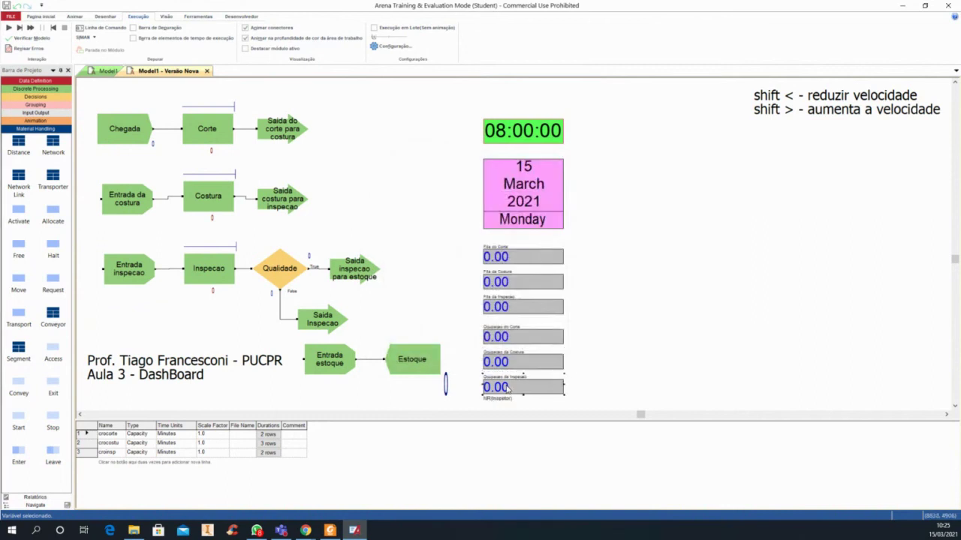
Set the "Ocupacao da Inspecao" display's expression to the Average Number Busy of resource Inspetor, DAVG(Inspetor.NumberBusy)
double_click(508, 387)
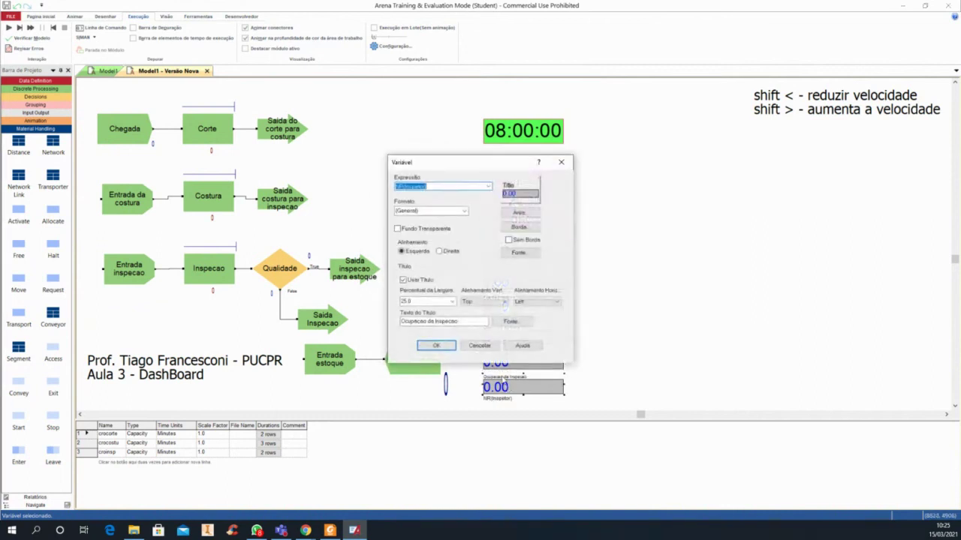
left_click(489, 188)
left_click(444, 198)
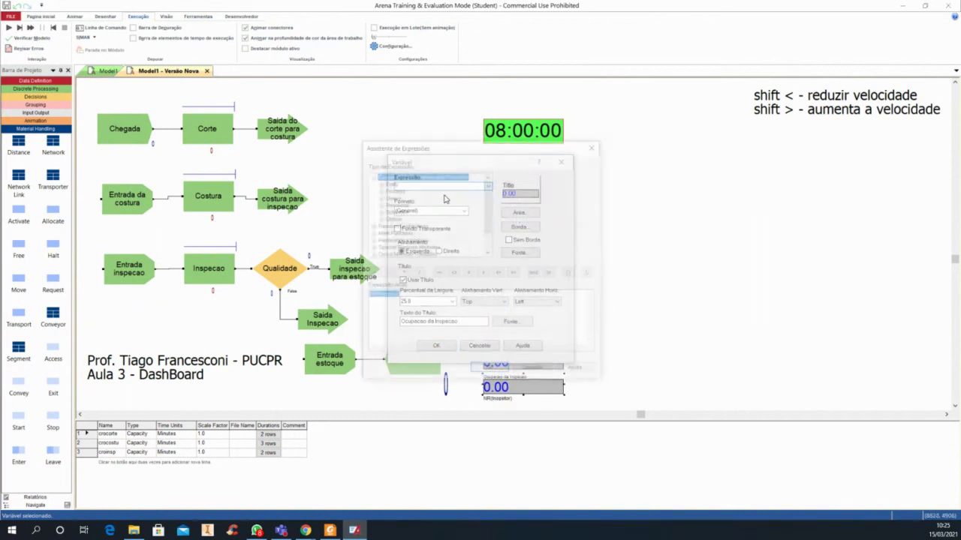
double_click(394, 204)
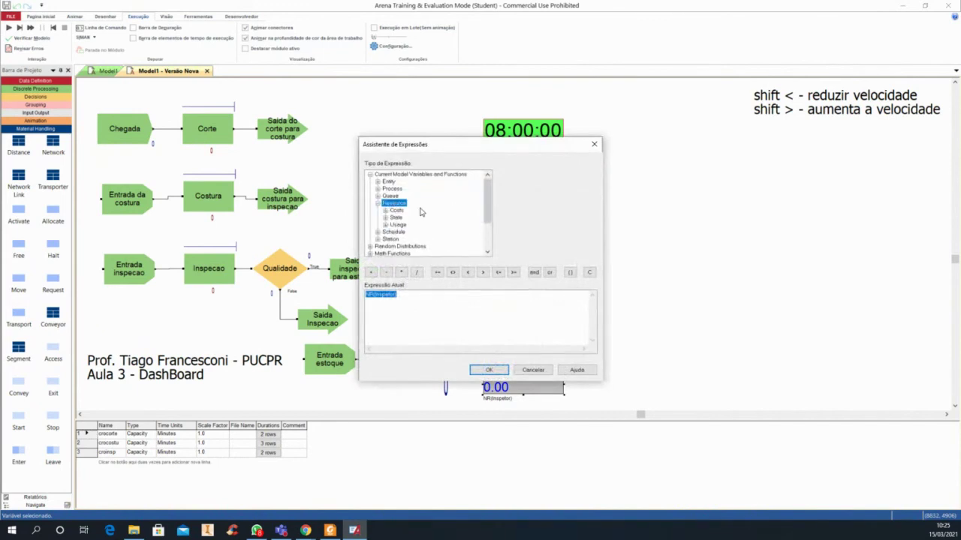
double_click(394, 225)
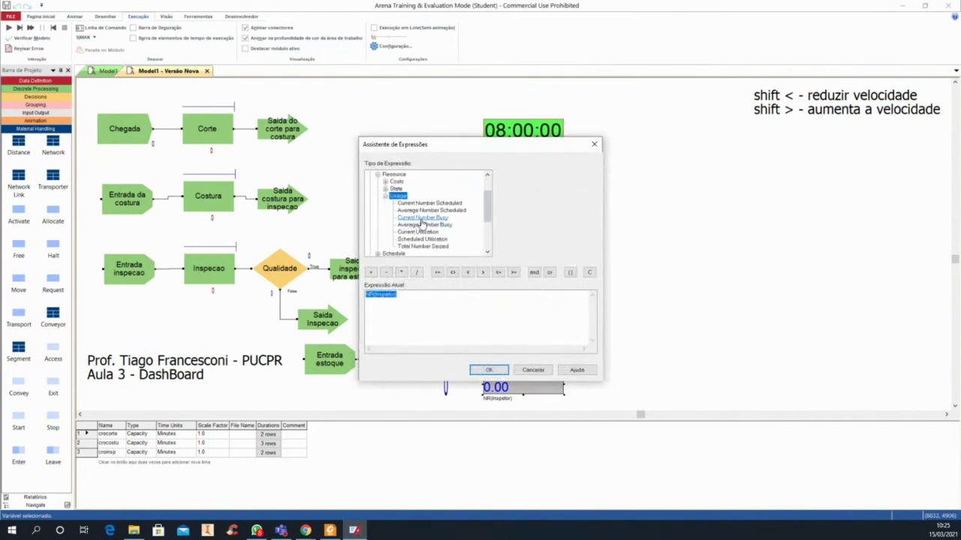
left_click(420, 218)
left_click(421, 225)
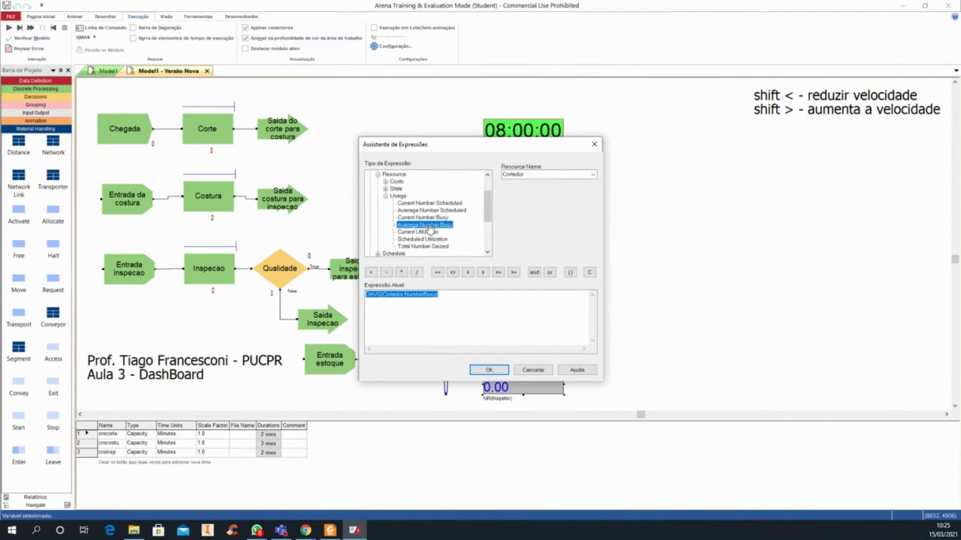
left_click(593, 174)
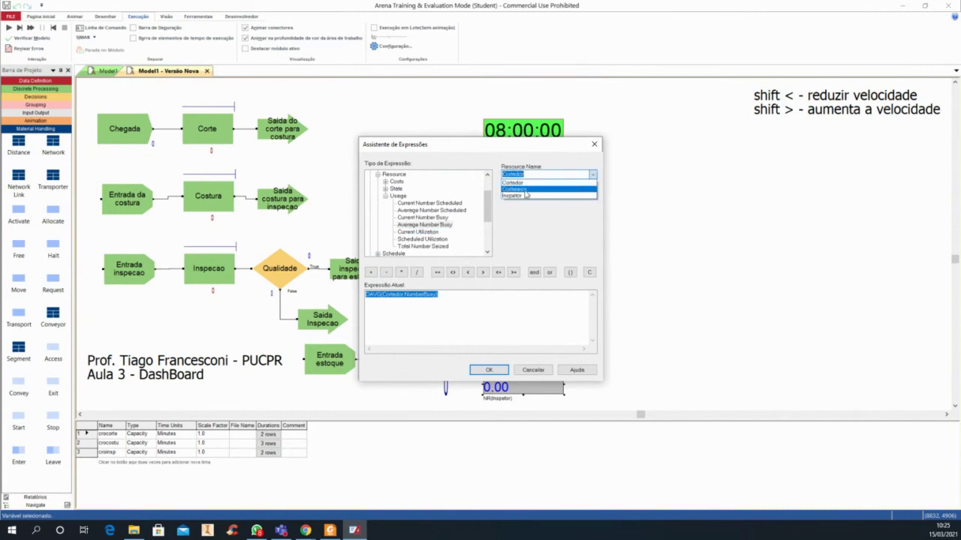
left_click(525, 195)
left_click(489, 370)
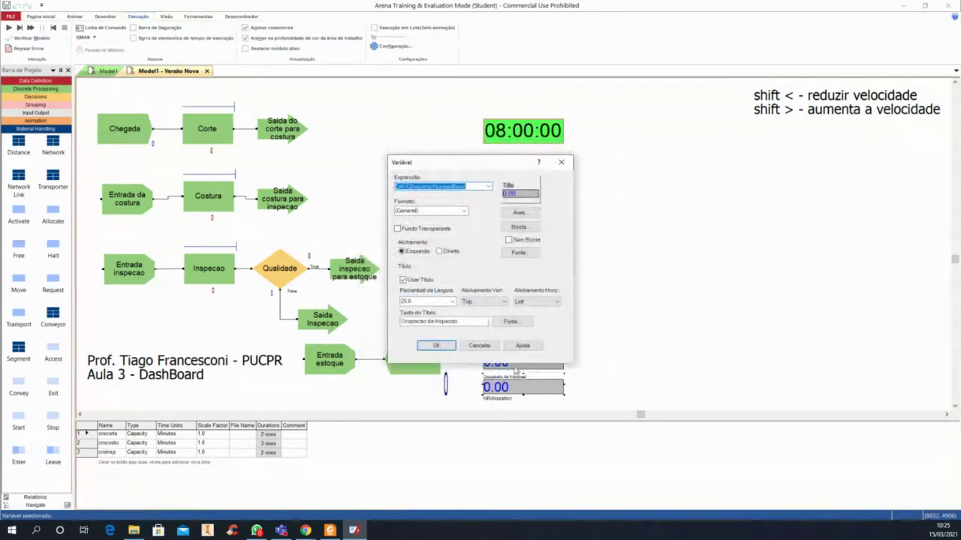
left_click(440, 345)
Check the expression assigned to the "Ocupacao da Costura" display and close its settings without changes
left_click(514, 364)
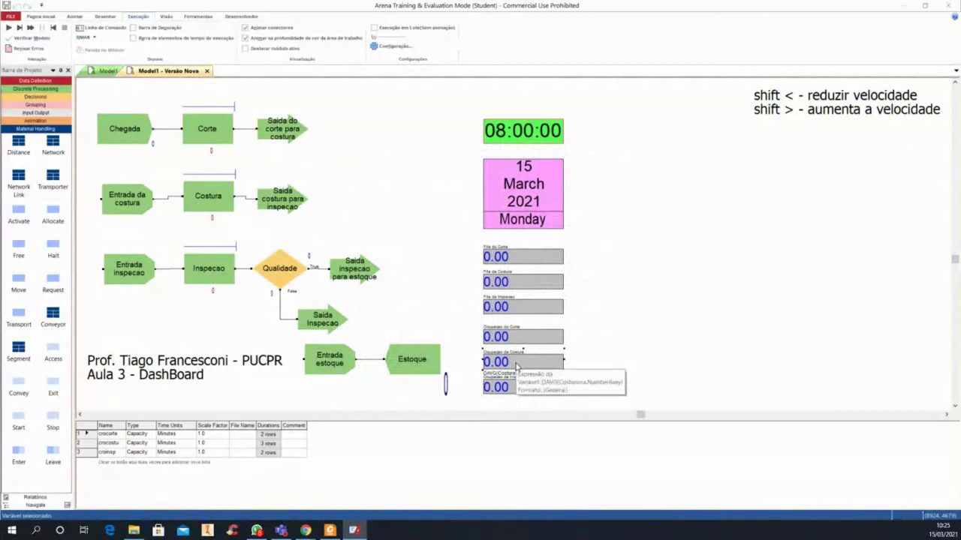
double_click(514, 364)
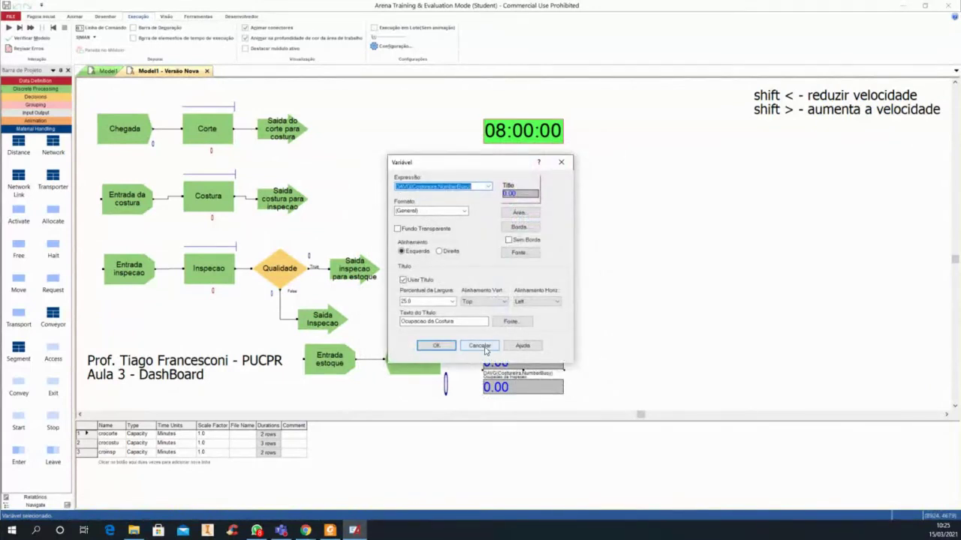
left_click(485, 351)
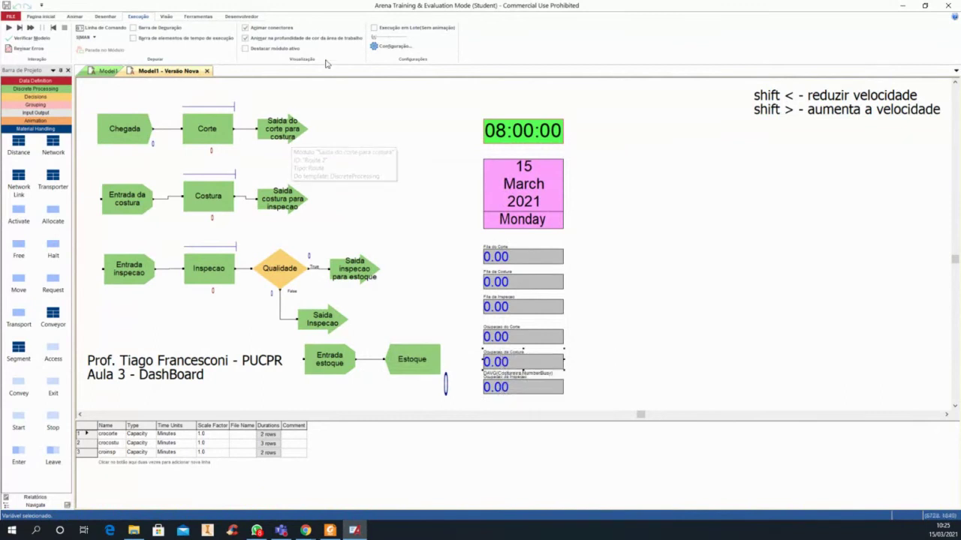
Run the simulation to its end to check the average-busy displays, decline the results report and return to edit mode
key("F5")
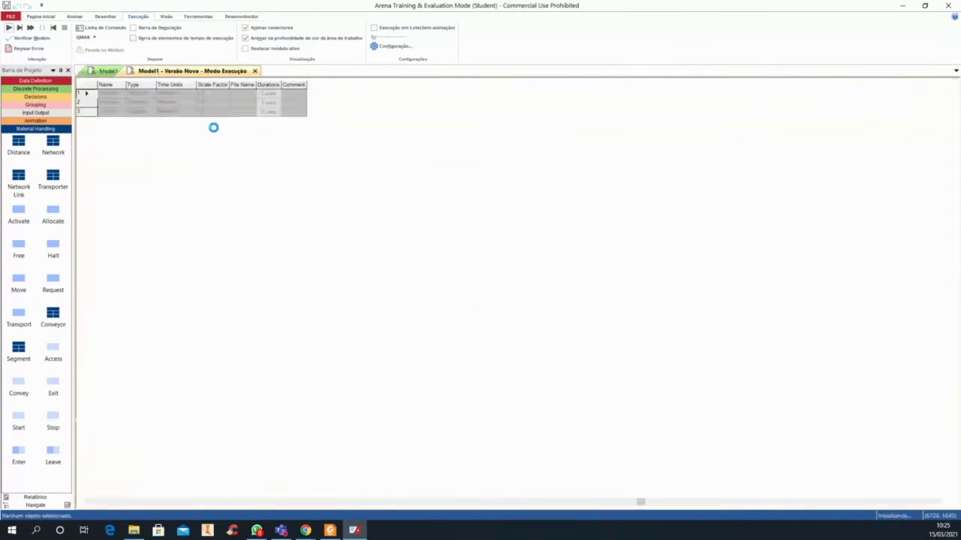
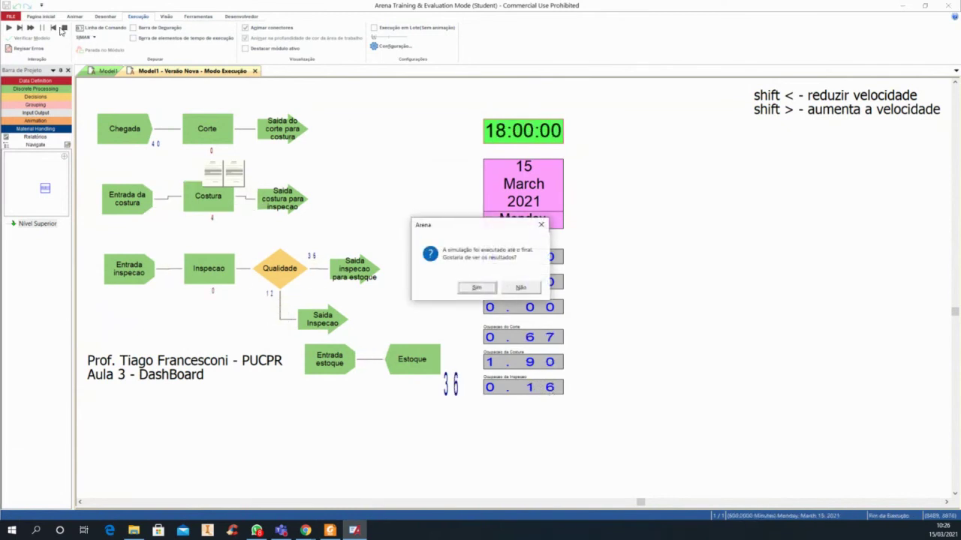
left_click(521, 290)
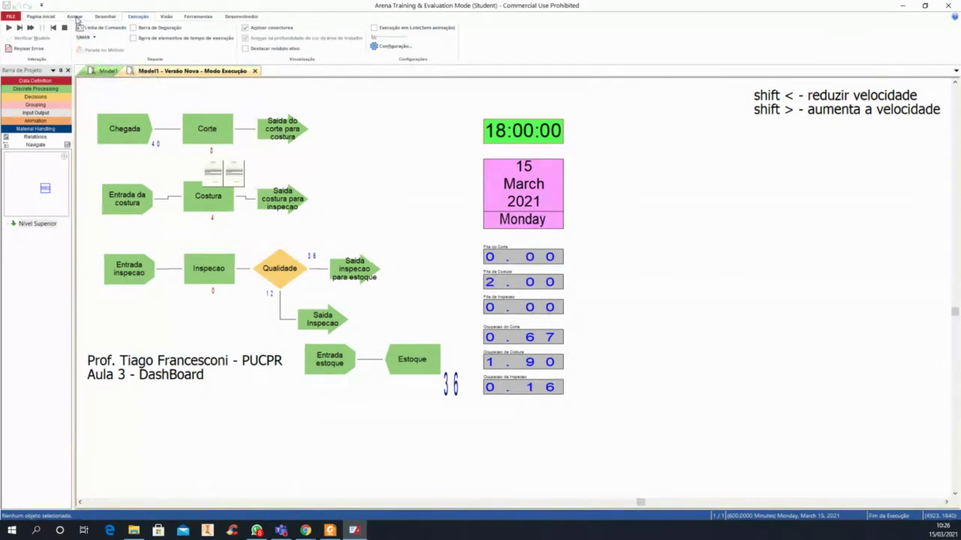
left_click(78, 17)
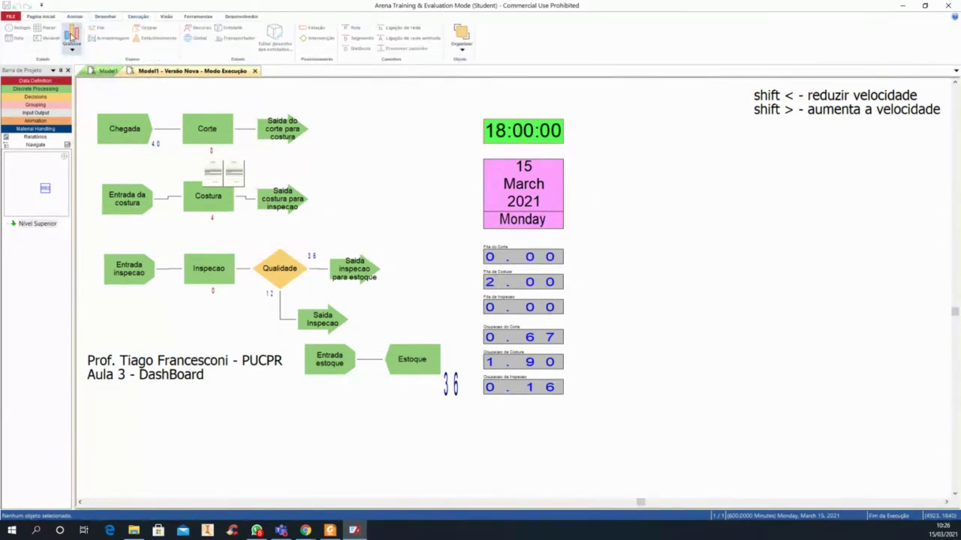
left_click(138, 17)
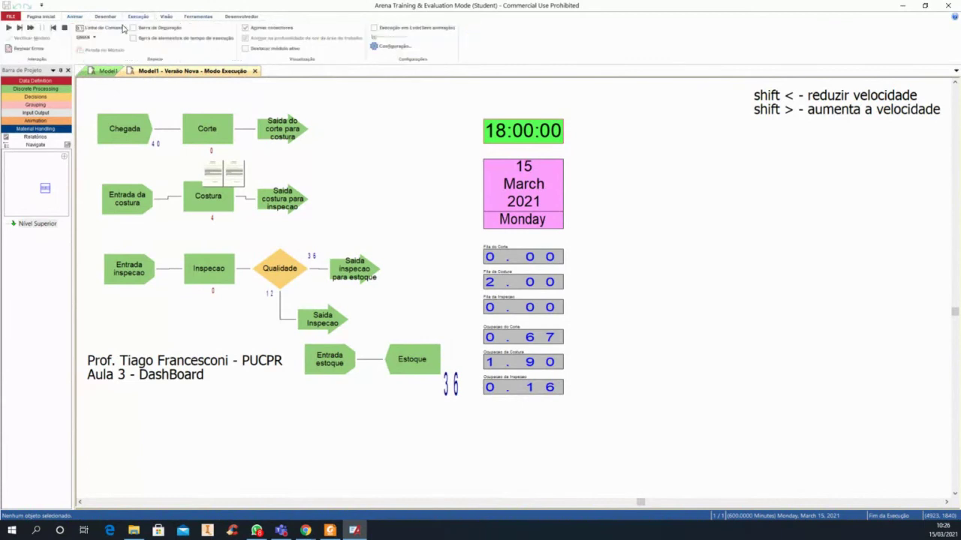
left_click(66, 29)
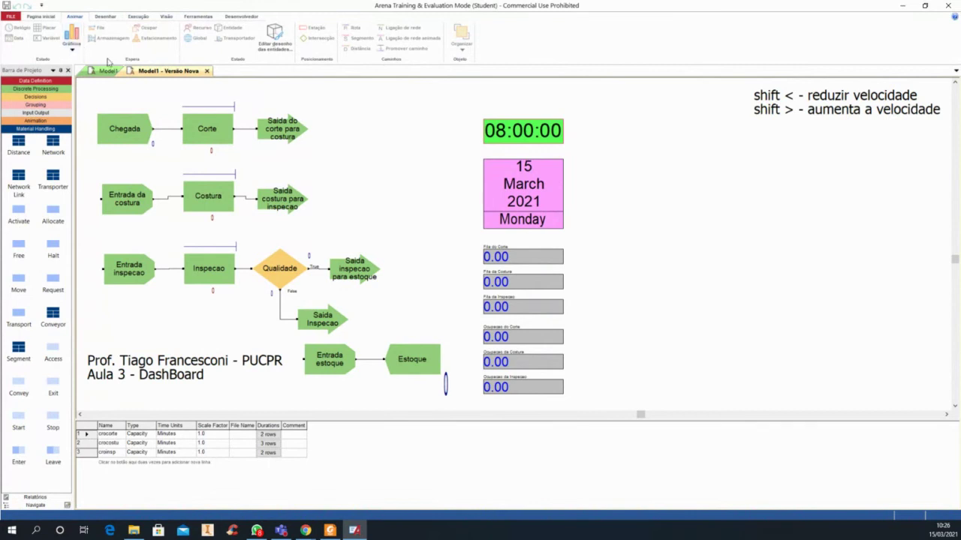
Start a new level graphic and, after previewing the circle and dial types, set its type to Retângulo
left_click(361, 165)
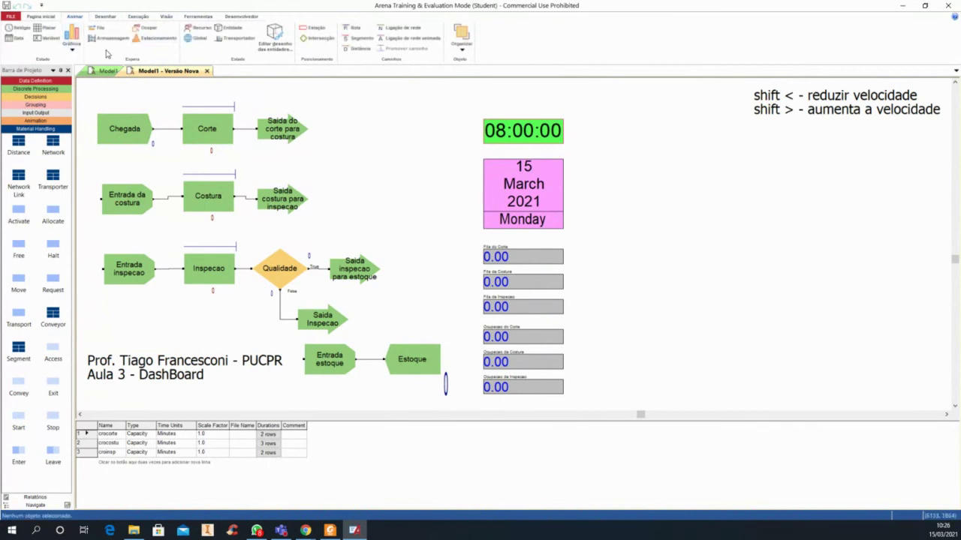
left_click(72, 43)
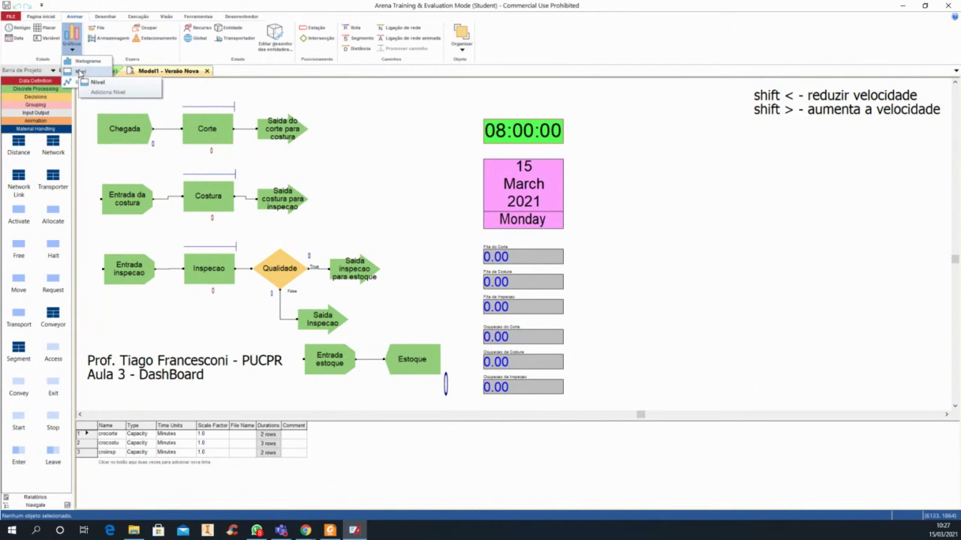
left_click(81, 73)
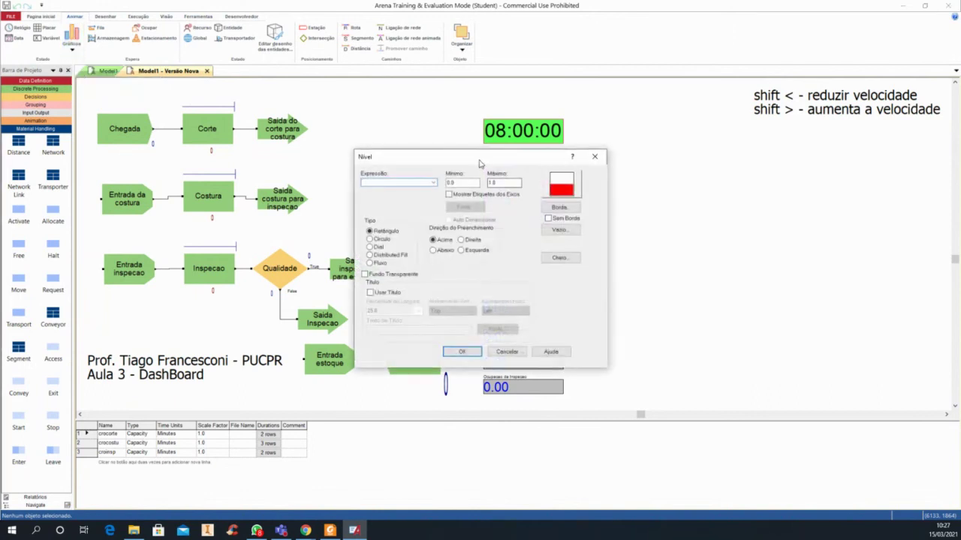
left_click_drag(471, 153, 310, 138)
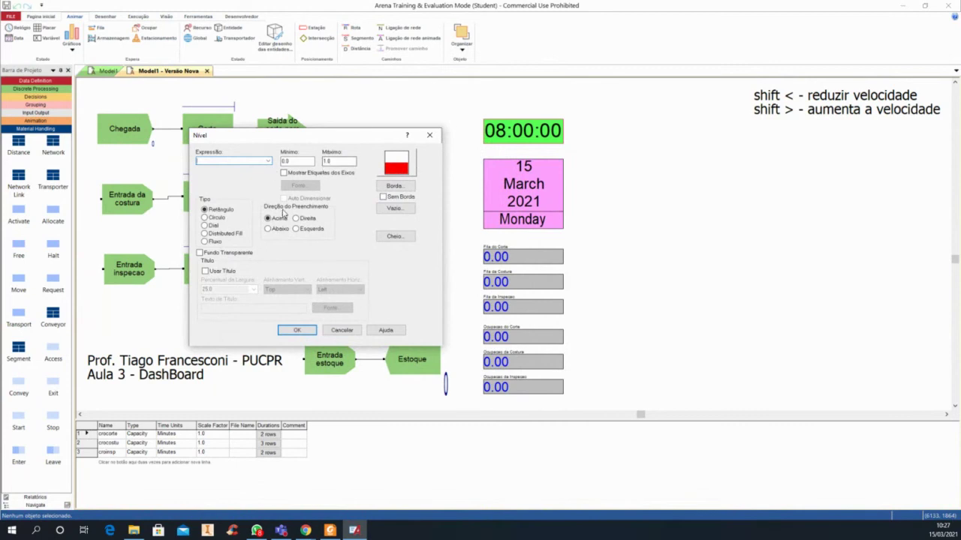
left_click(210, 219)
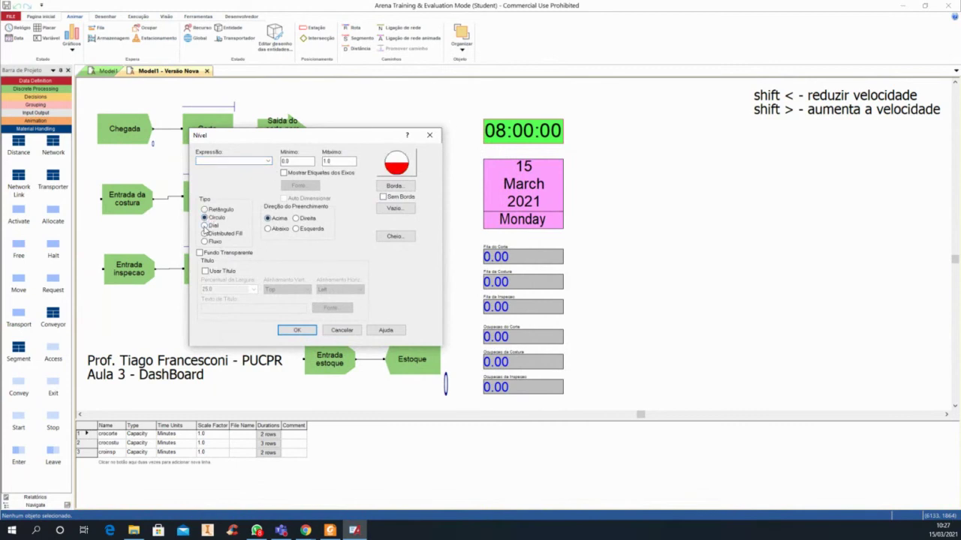
left_click(204, 226)
left_click(205, 211)
Set the level graphic's expression to the Average Number Busy of resource Cortador, DAVG(Cortador.NumberBusy)
left_click(268, 161)
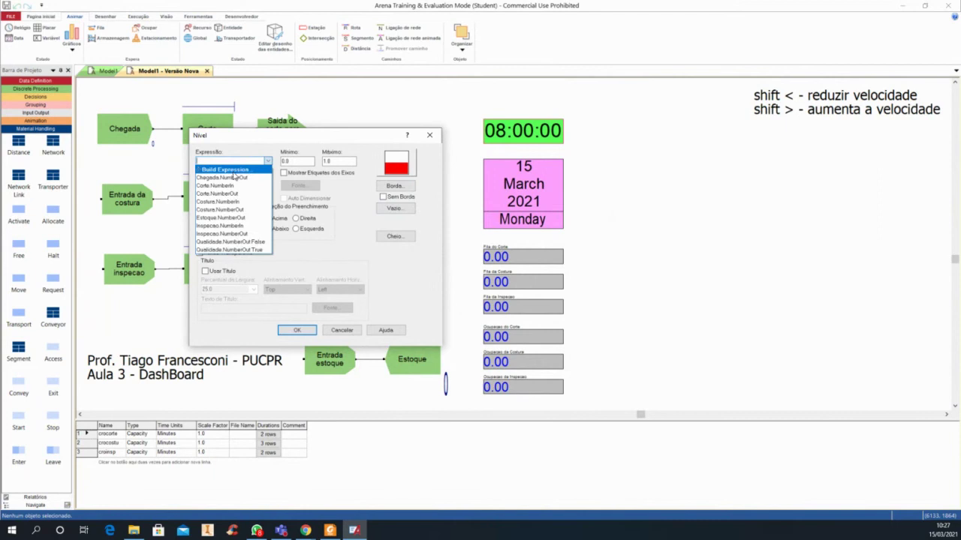
left_click(229, 169)
double_click(228, 181)
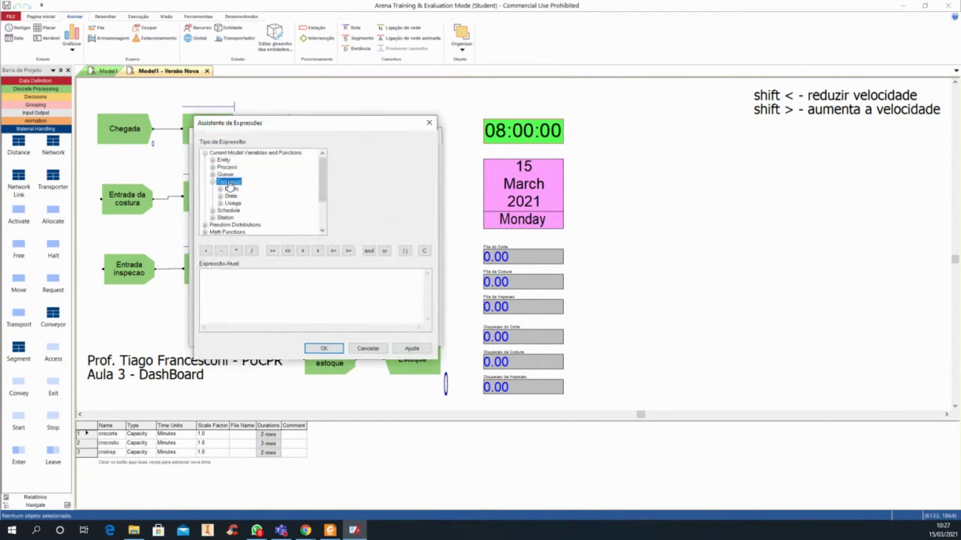
double_click(230, 204)
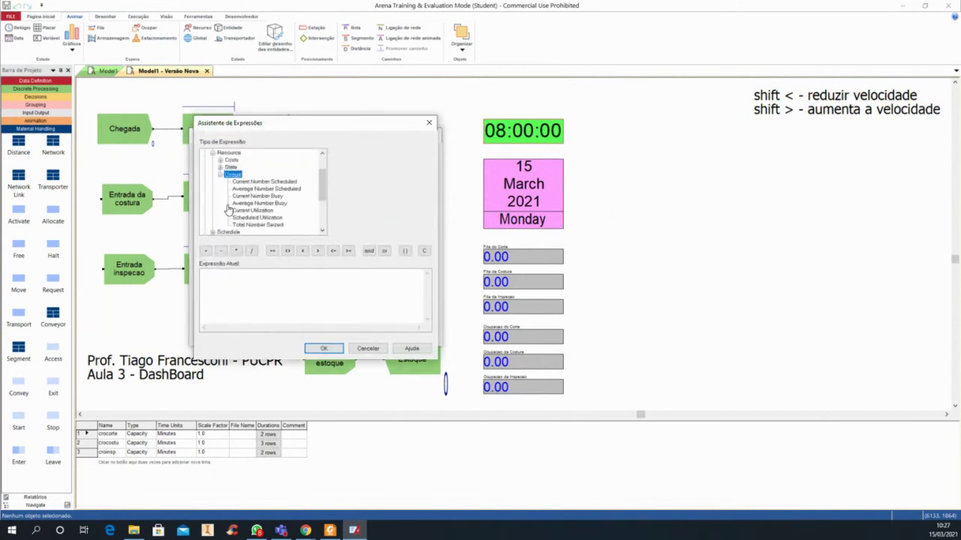
left_click(250, 204)
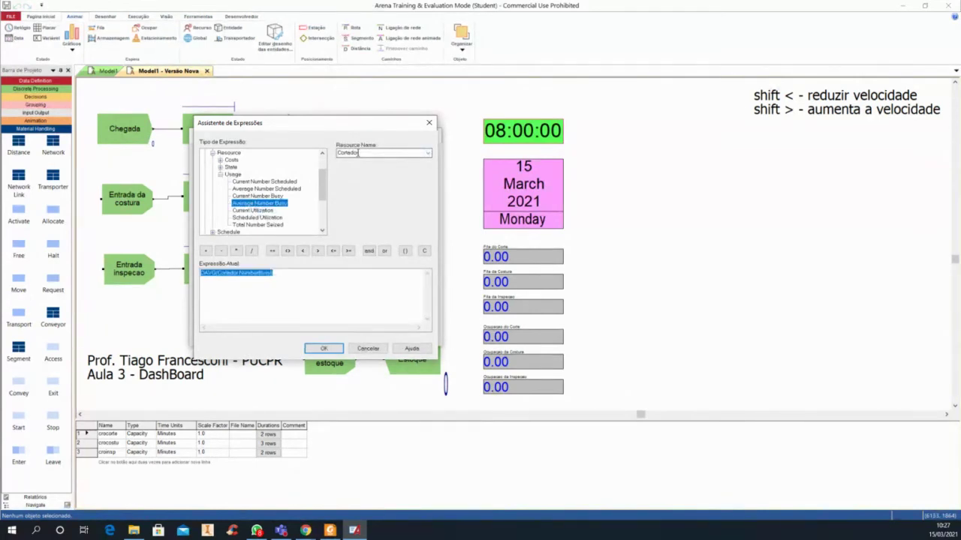
left_click(322, 348)
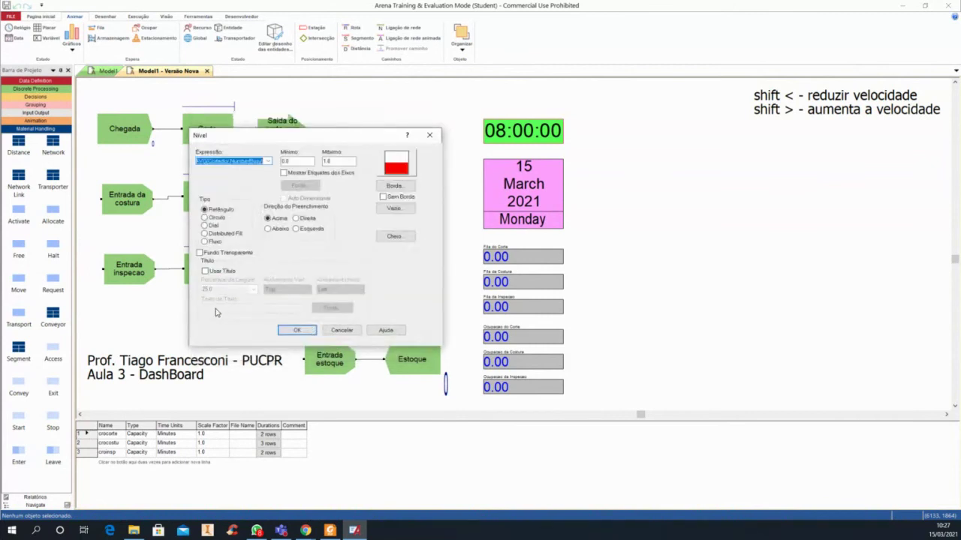
Enable the level graphic's title with the text "Nivel ocupacao corte" and accept its settings
left_click(205, 273)
left_click(211, 306)
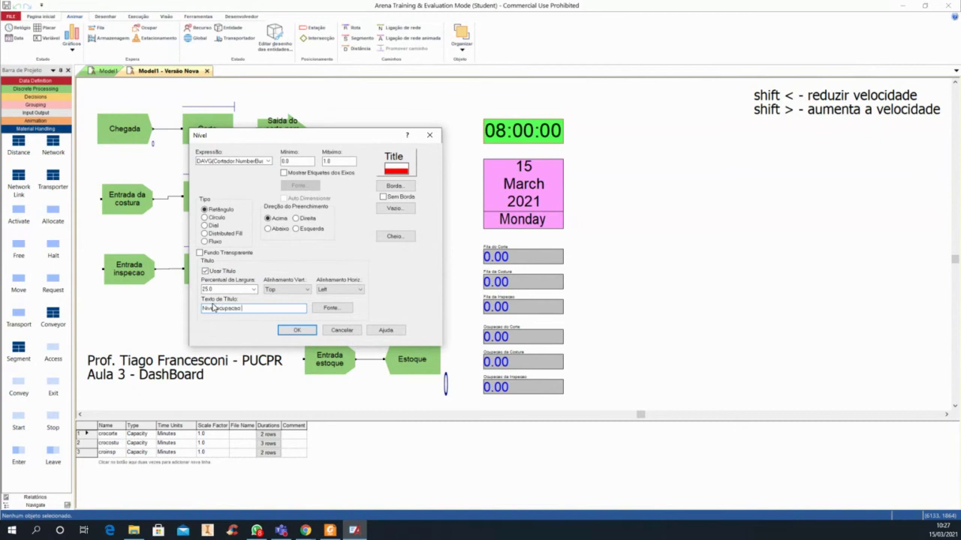
left_click(297, 331)
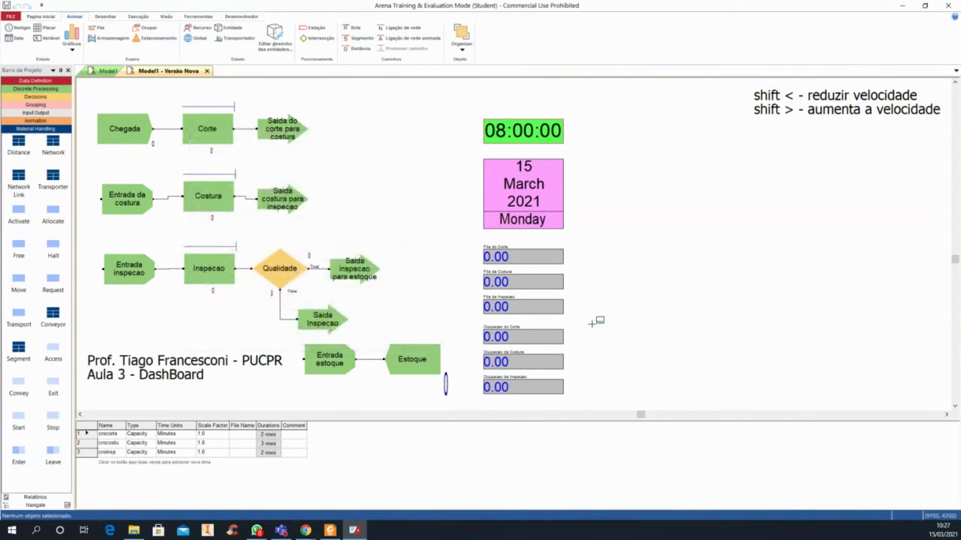
Place the level graphic to the right of the occupation displays and widen it until its title is readable
mouse_move(582, 323)
left_mouse_down()
mouse_move(623, 397)
mouse_move(616, 386)
mouse_move(610, 395)
left_mouse_up()
left_click(681, 361)
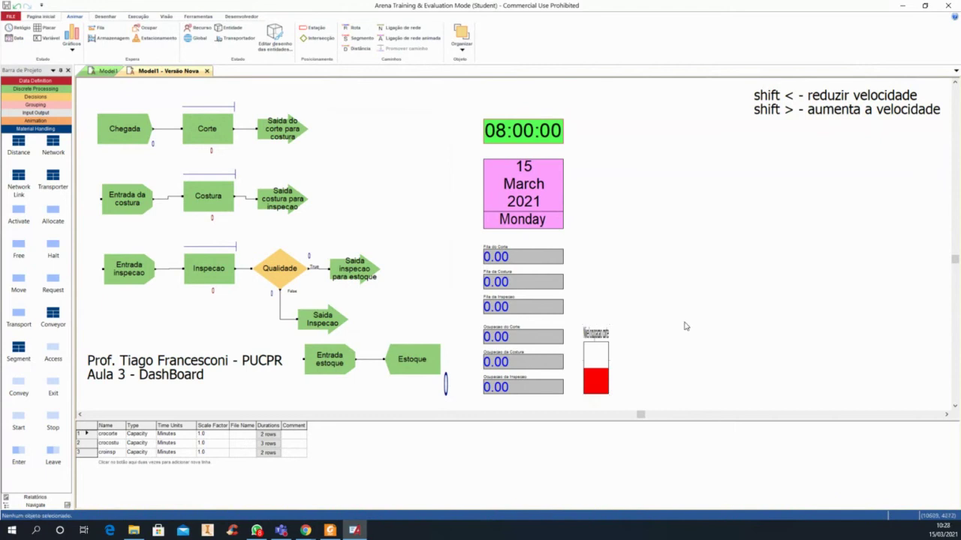
left_click(609, 352)
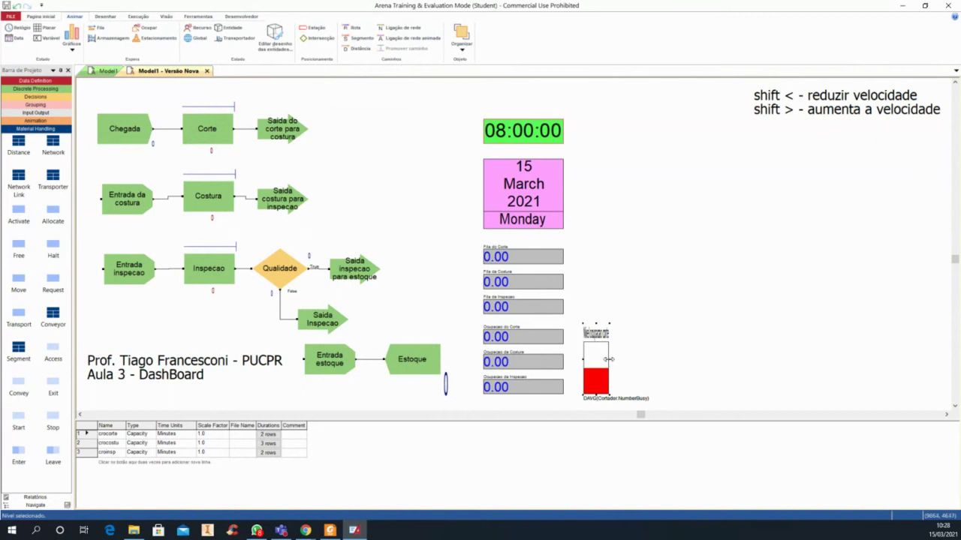
left_click_drag(608, 359, 683, 359)
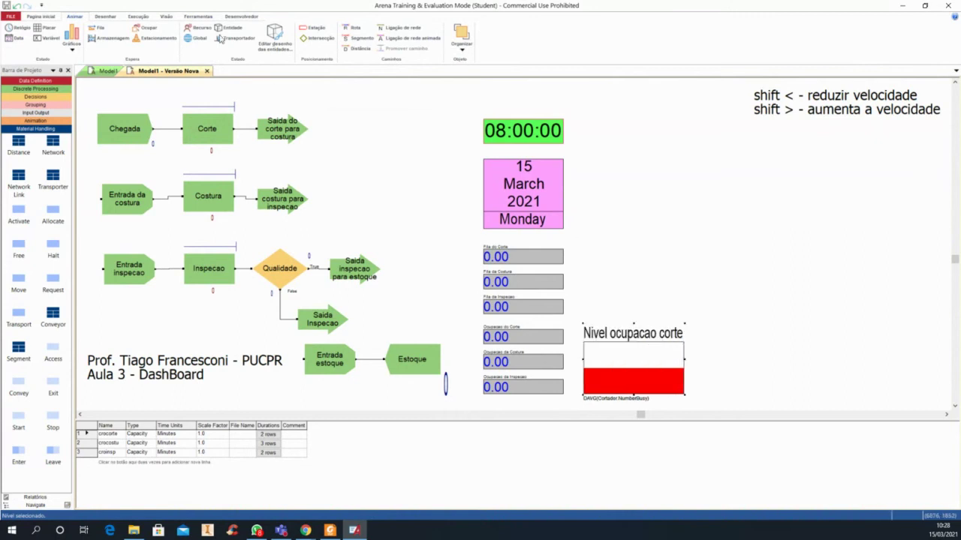
Run the simulation at increased speed to its end to check the cutting level graphic, decline the results and return to edit mode
left_click(139, 15)
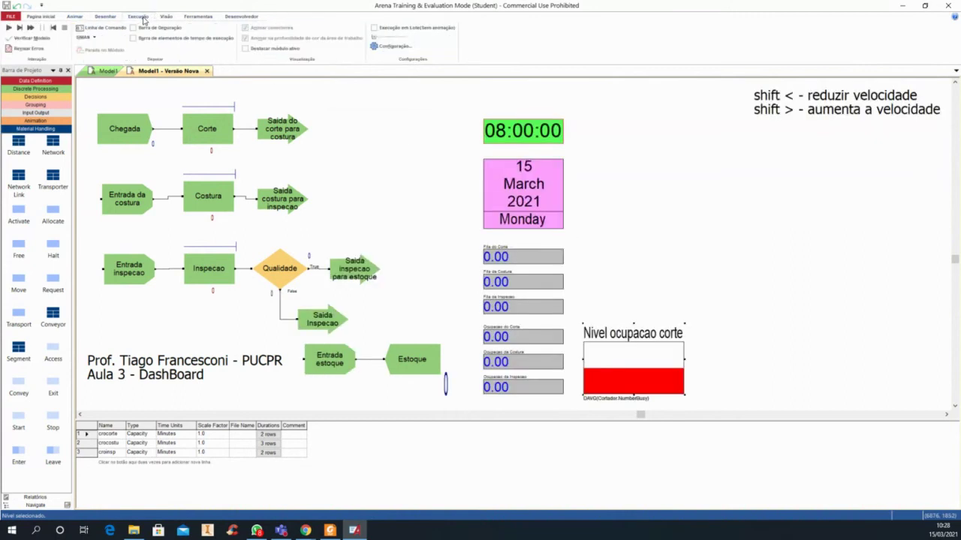
left_click(8, 27)
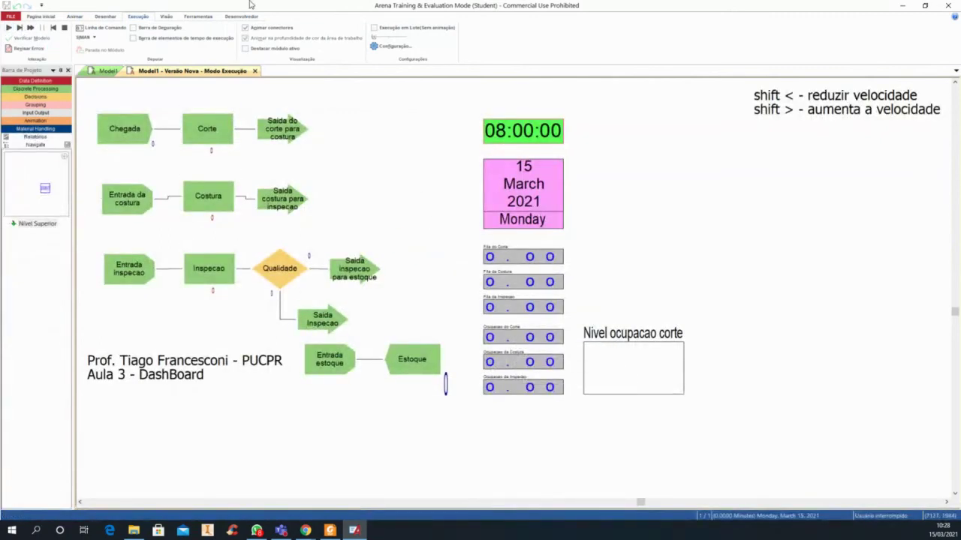
left_click(7, 28)
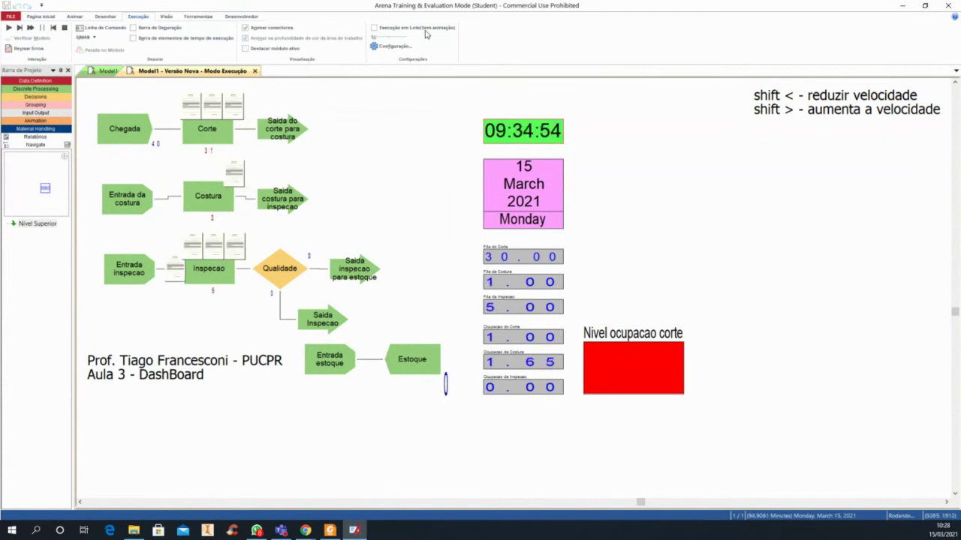
key("shift+period")
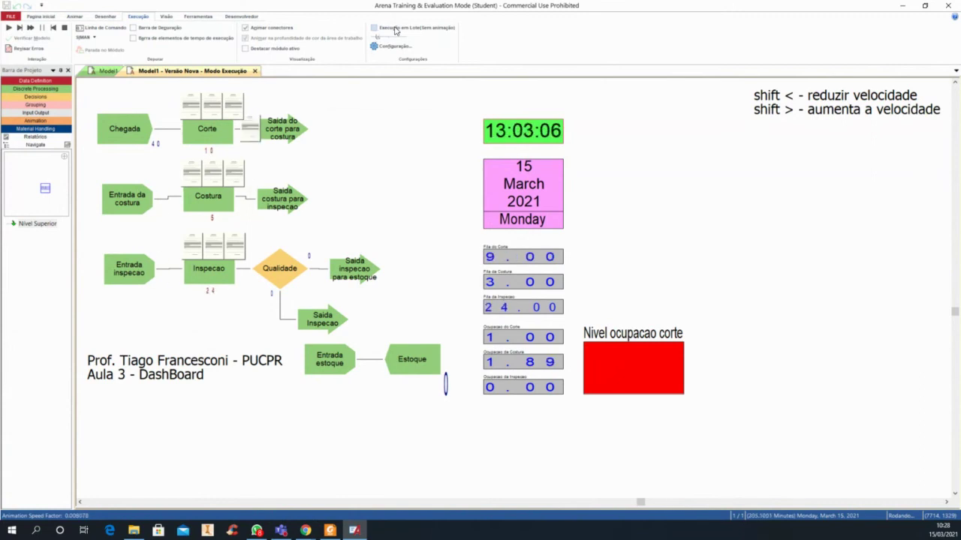
key("shift+period")
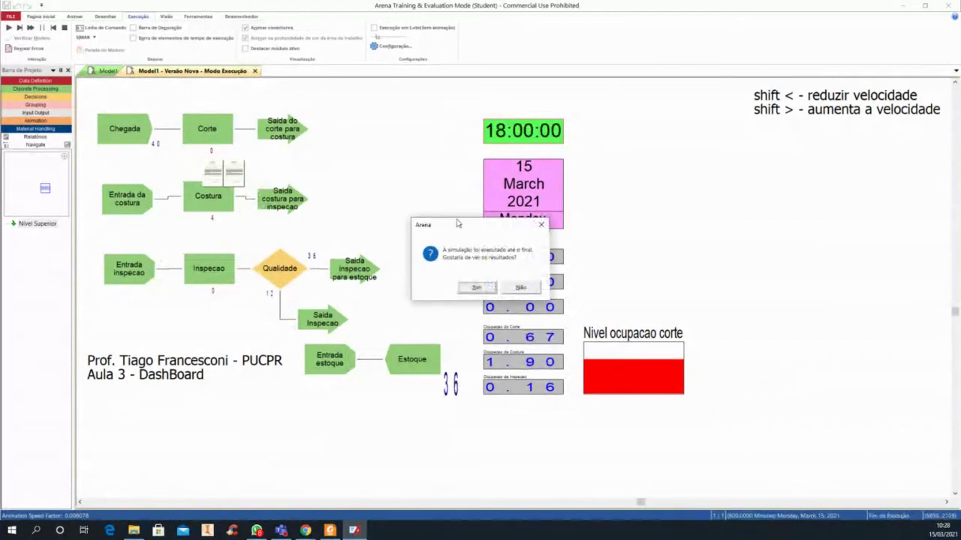
left_click(520, 289)
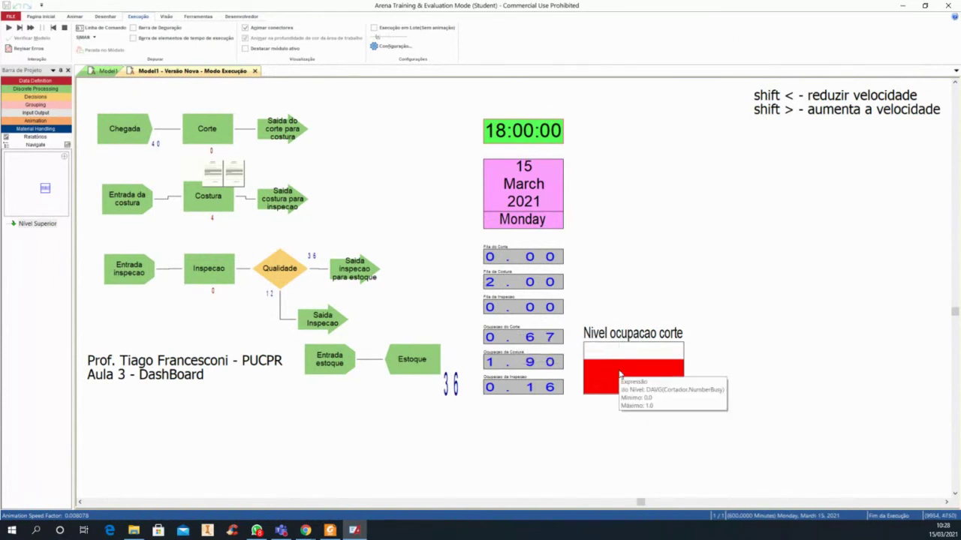
left_click(65, 28)
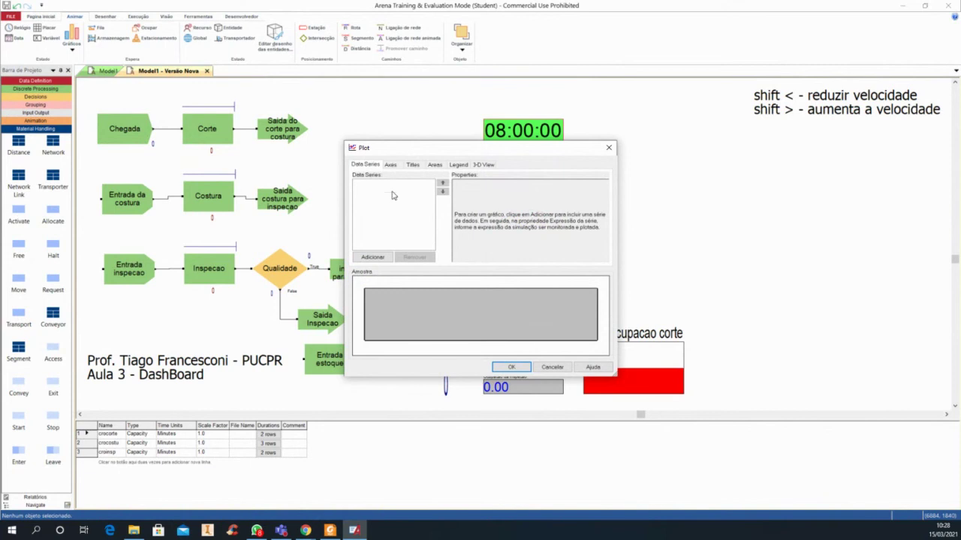
Add three data series to the new plot
left_click(373, 256)
left_click(373, 257)
left_click(373, 257)
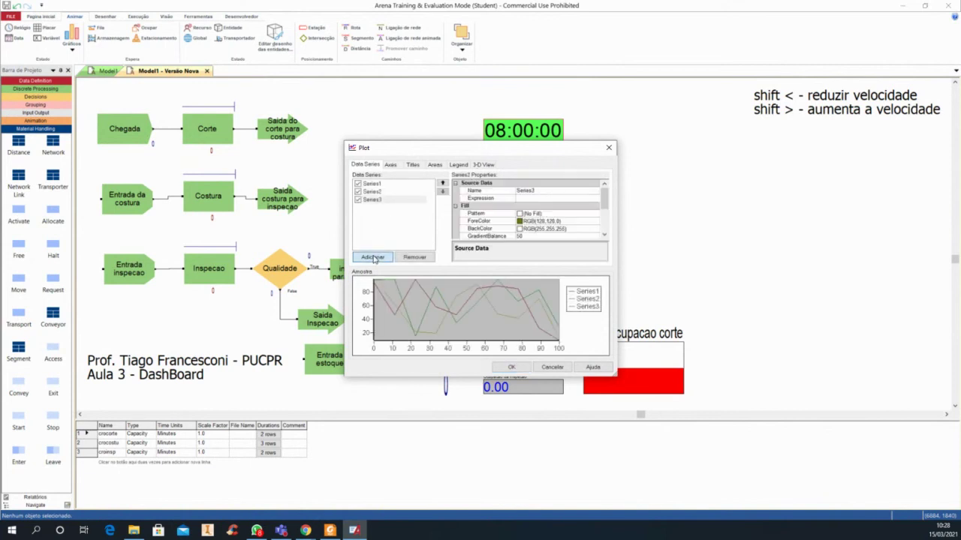
Rename the plot's first data series as "Fila corte"
left_click(373, 184)
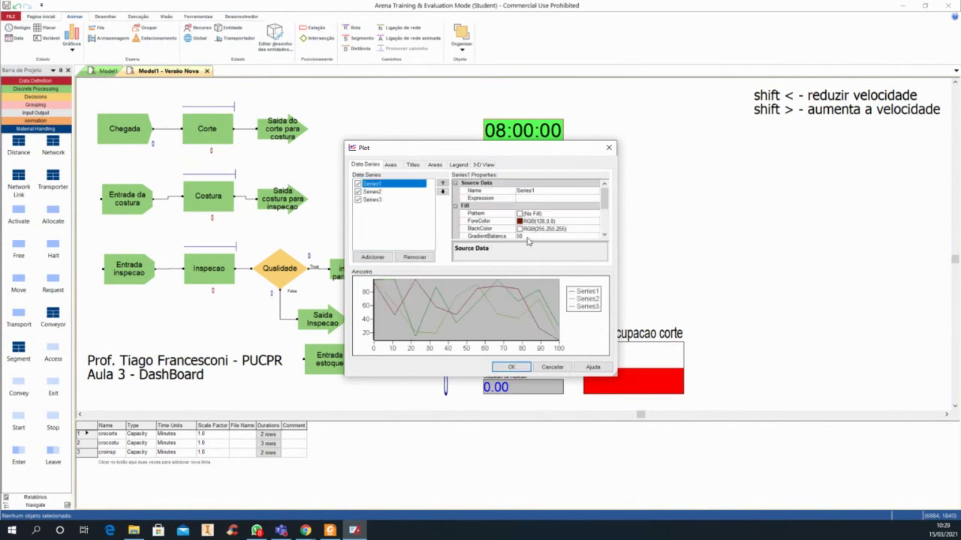
left_click(534, 191)
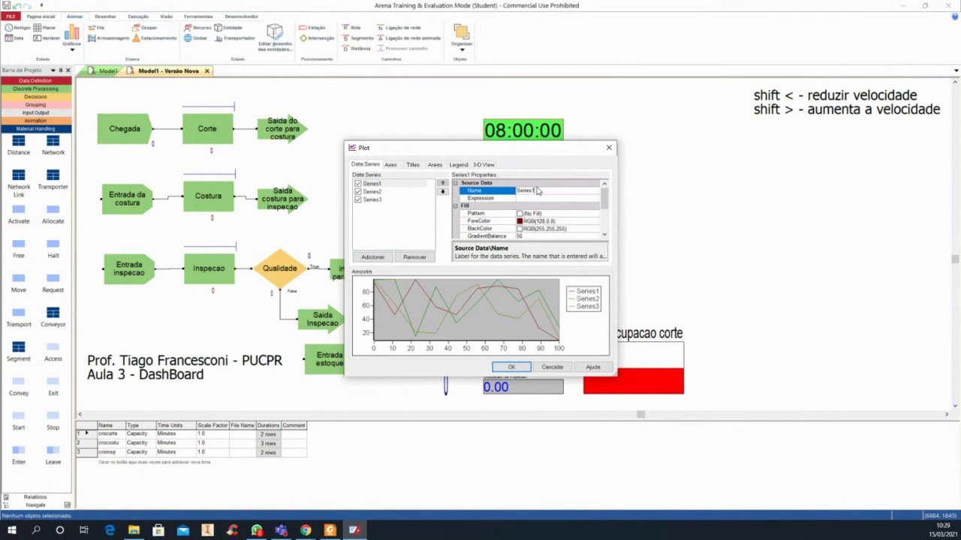
left_click(503, 185)
left_click(539, 192)
double_click(525, 191)
type("Fila corte")
Set the "Fila corte" series' expression to the Current Number In Queue of Corte.Queue, NQ(Corte.Queue)
left_click(537, 200)
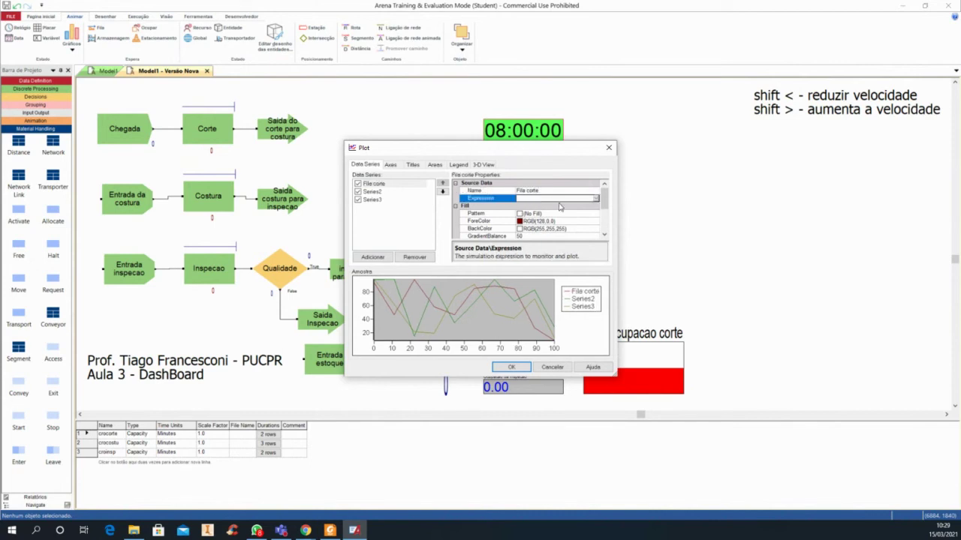
left_click(599, 201)
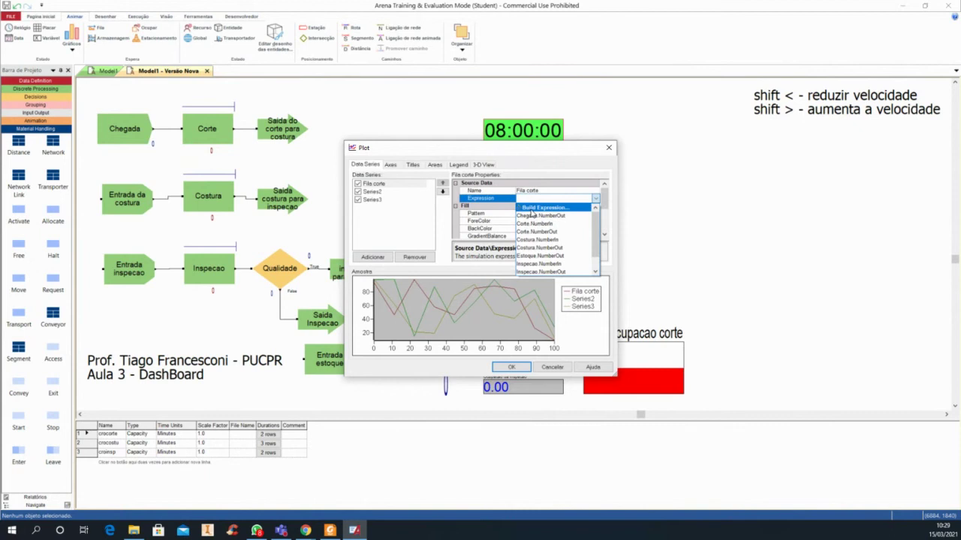
left_click(532, 214)
double_click(389, 195)
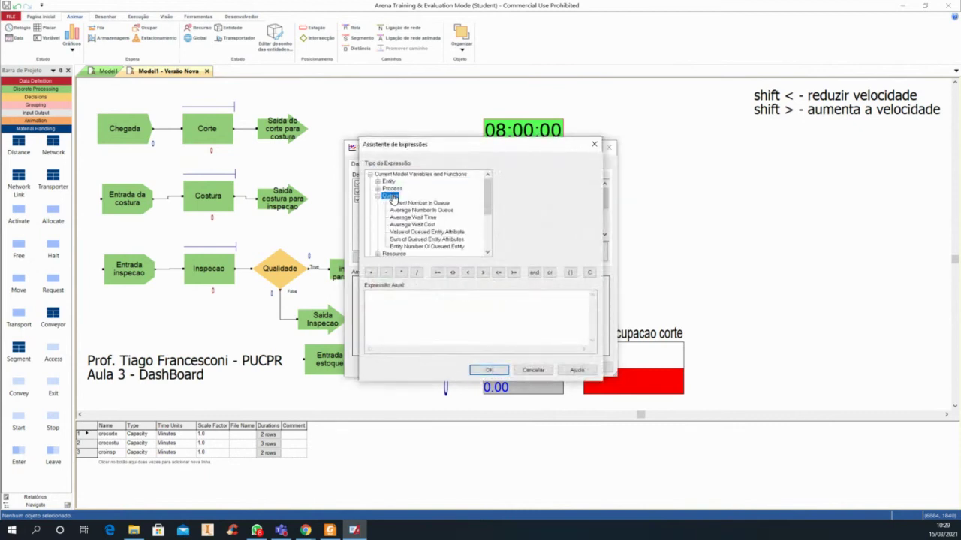
left_click(409, 203)
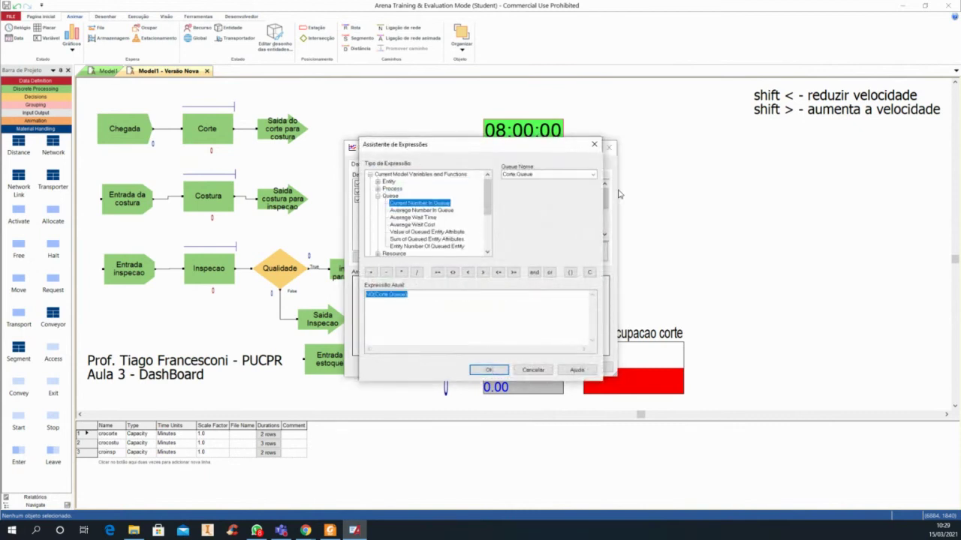
left_click(495, 369)
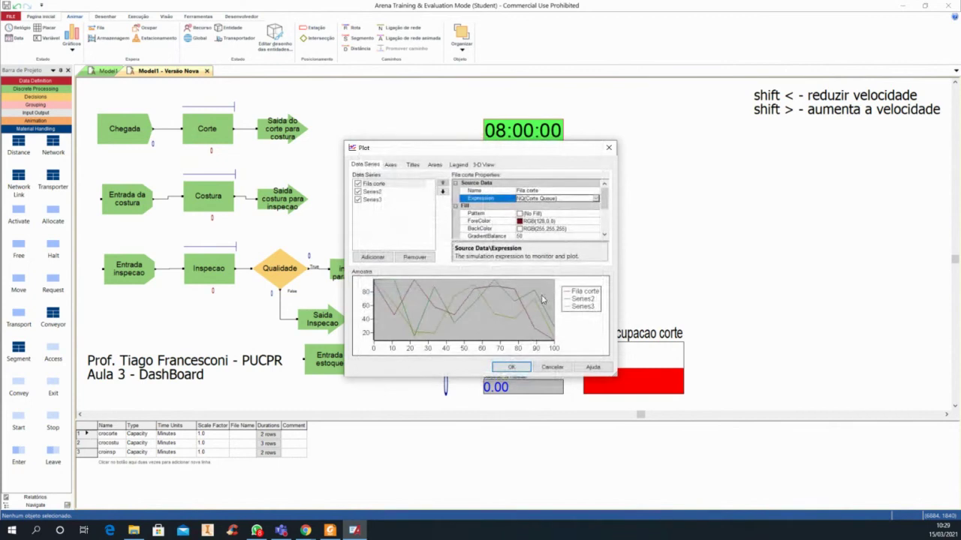
Rename the plot's second data series as "Fila costura"
left_click(383, 192)
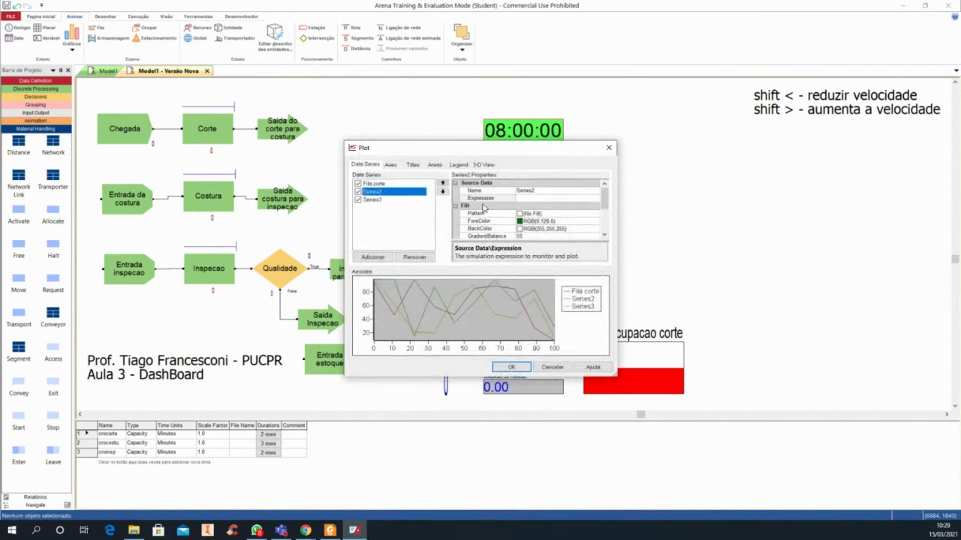
left_click(544, 191)
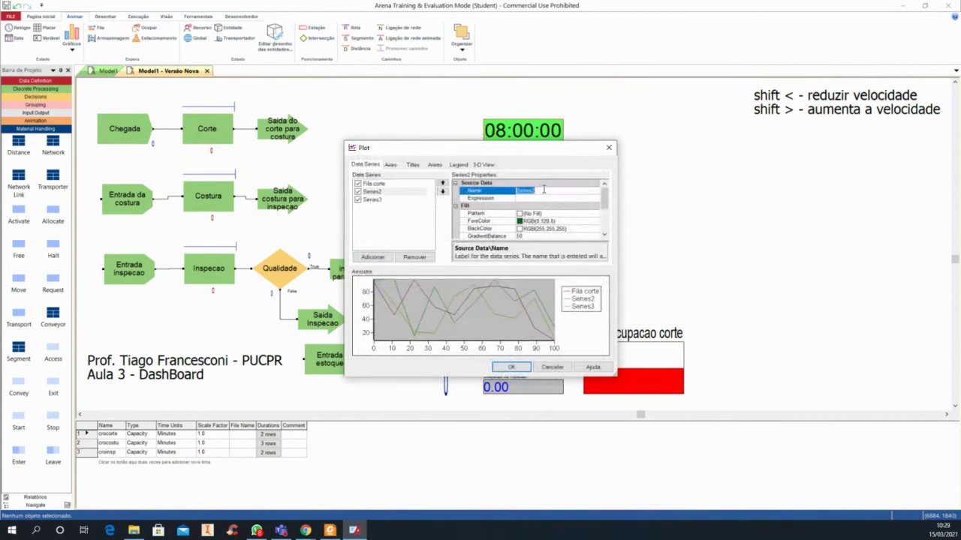
type("Fila costura")
Build the "Fila costura" series' expression from the Current Number In Queue function as NQ(Corte.Queue)
left_click(550, 199)
left_click(596, 201)
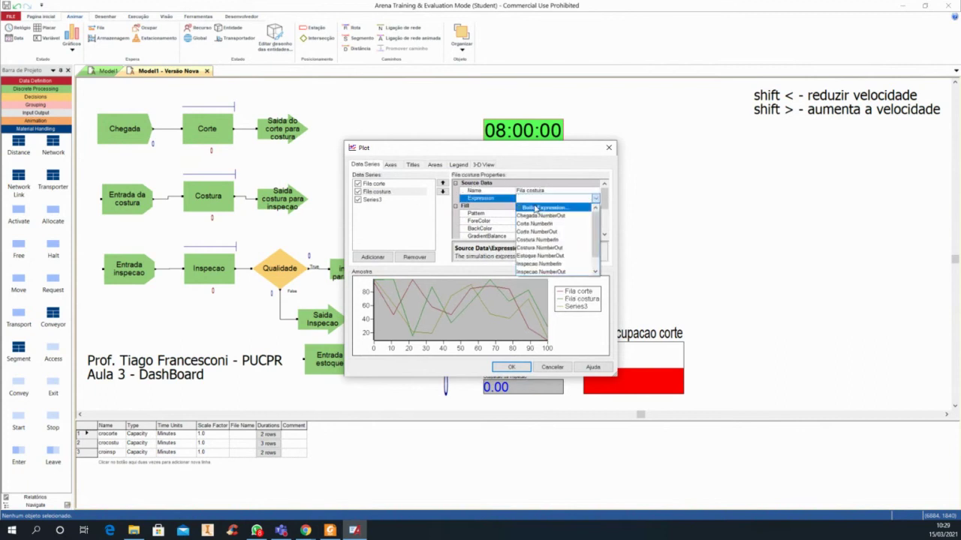
left_click(551, 209)
left_click(397, 198)
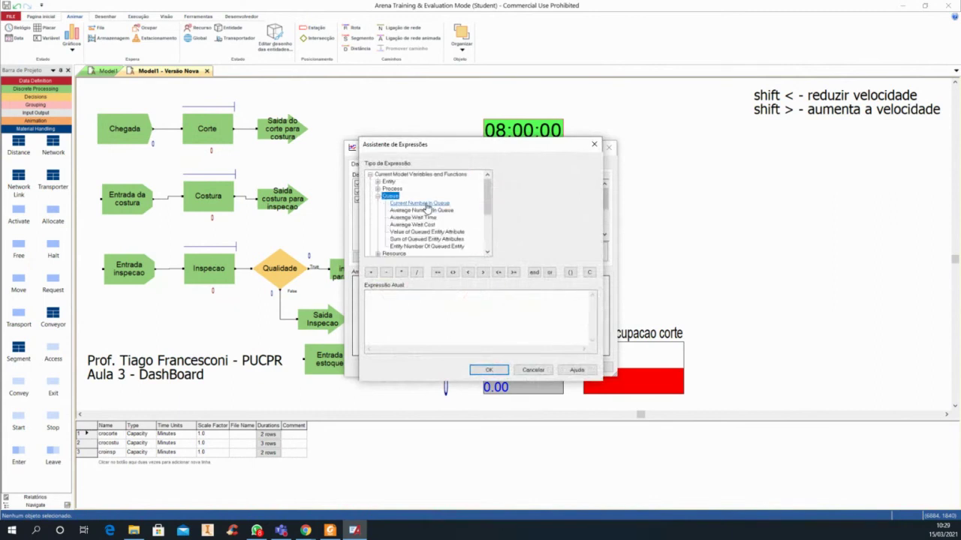
left_click(426, 205)
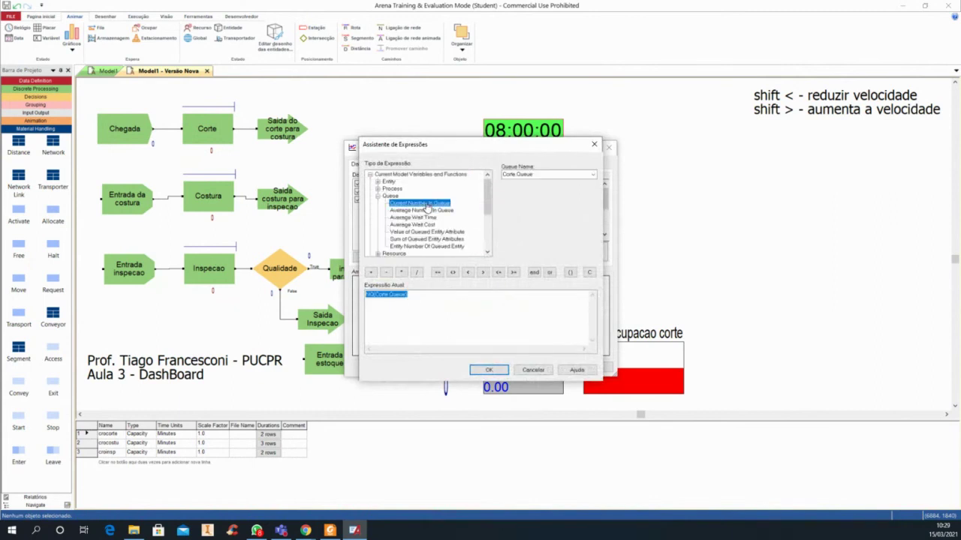
left_click(489, 369)
Rename the plot's third data series as "Fila da inspecao"
left_click(373, 200)
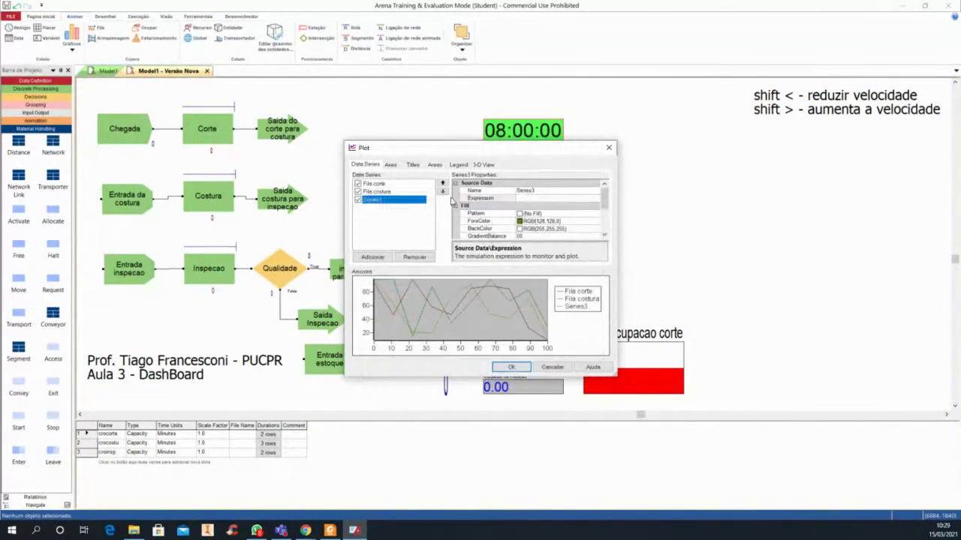
left_click(546, 193)
type("F")
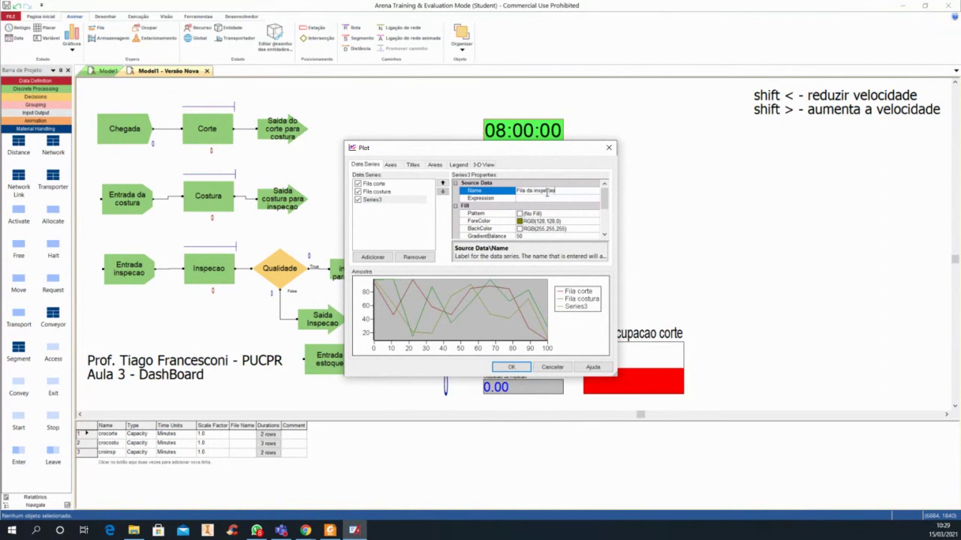
type("ila da inspecao")
Set the "Fila da inspecao" series' expression to NQ(Inspecao.Queue) and check the expressions of the other two series
left_click(530, 199)
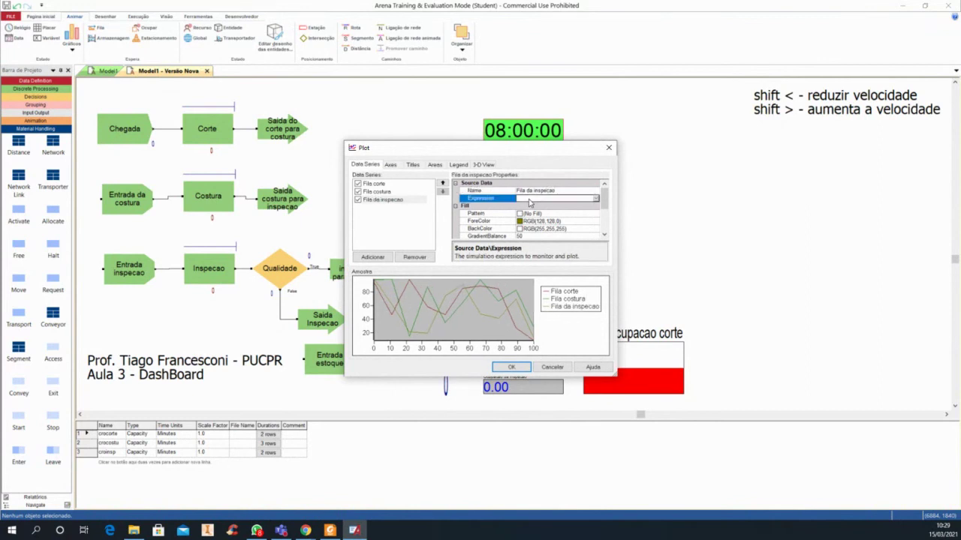
left_click(596, 200)
left_click(544, 210)
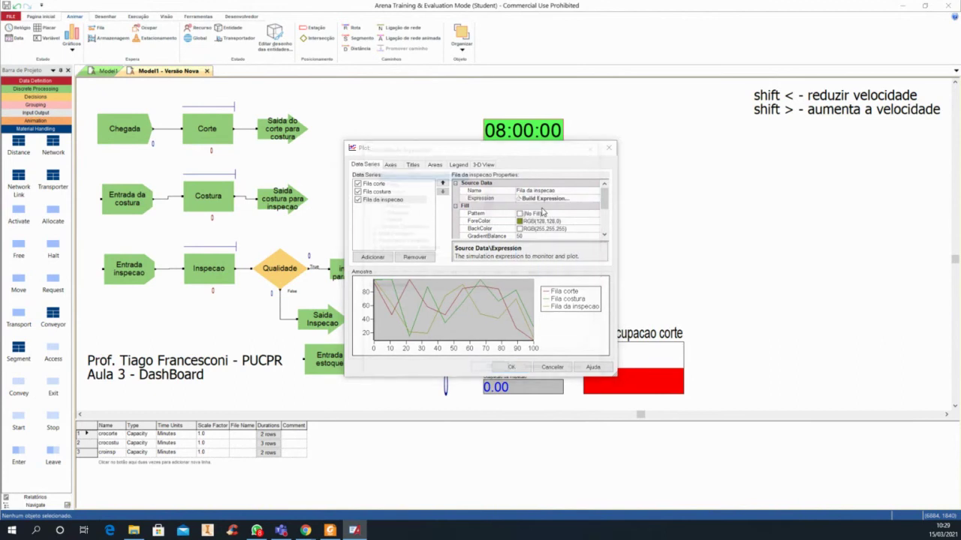
double_click(390, 195)
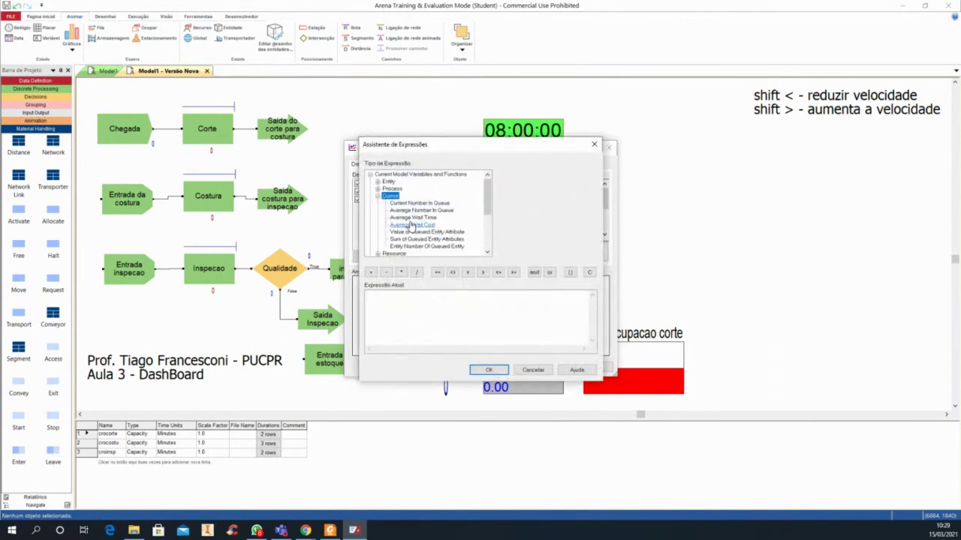
left_click(420, 204)
left_click(593, 174)
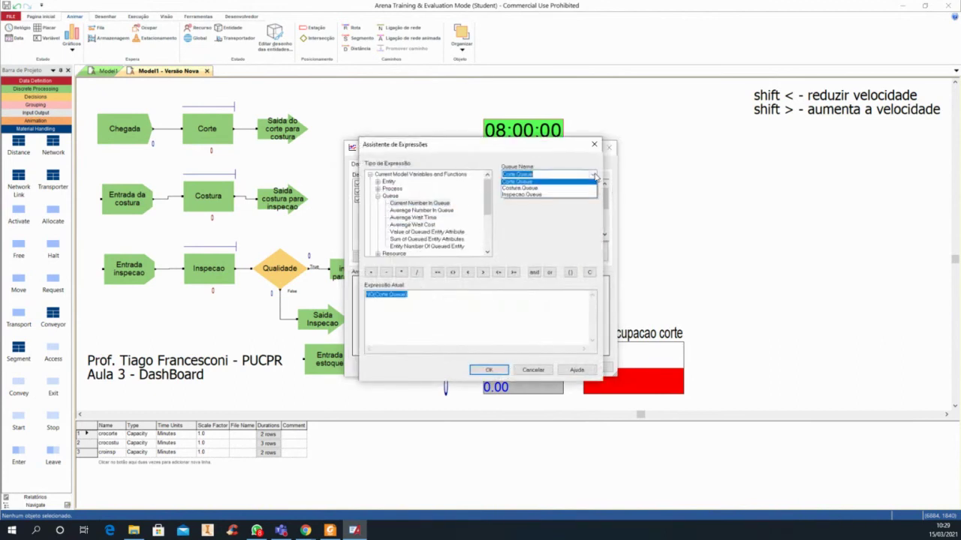
left_click(522, 196)
left_click(489, 370)
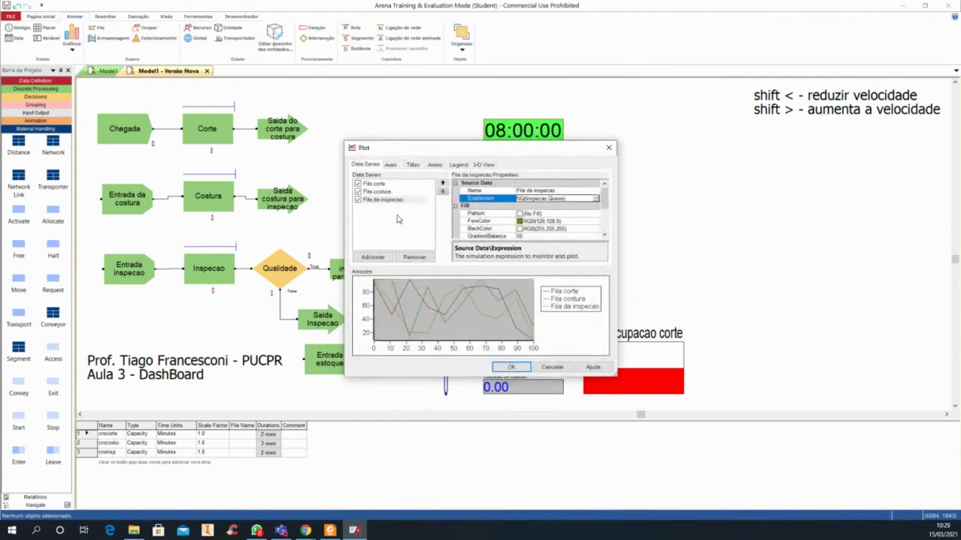
left_click(371, 185)
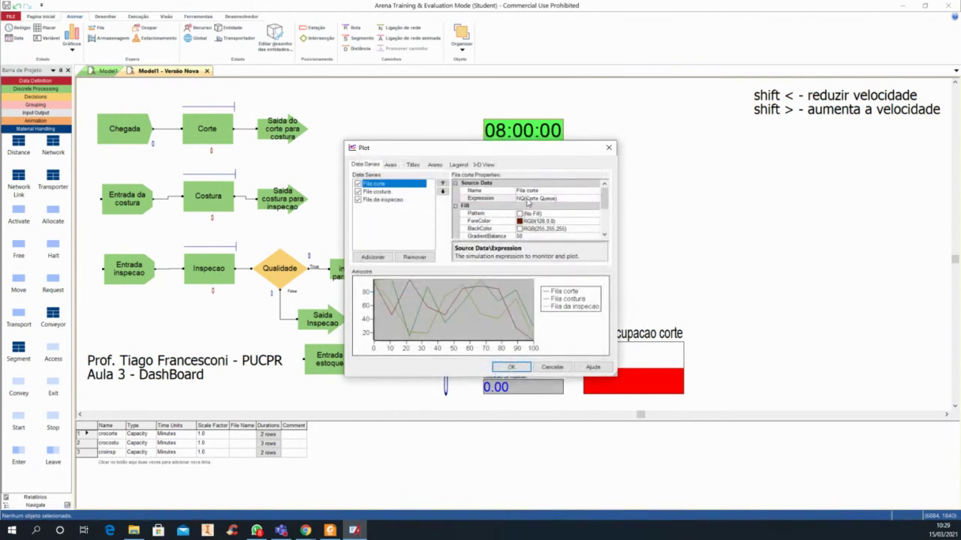
left_click(392, 193)
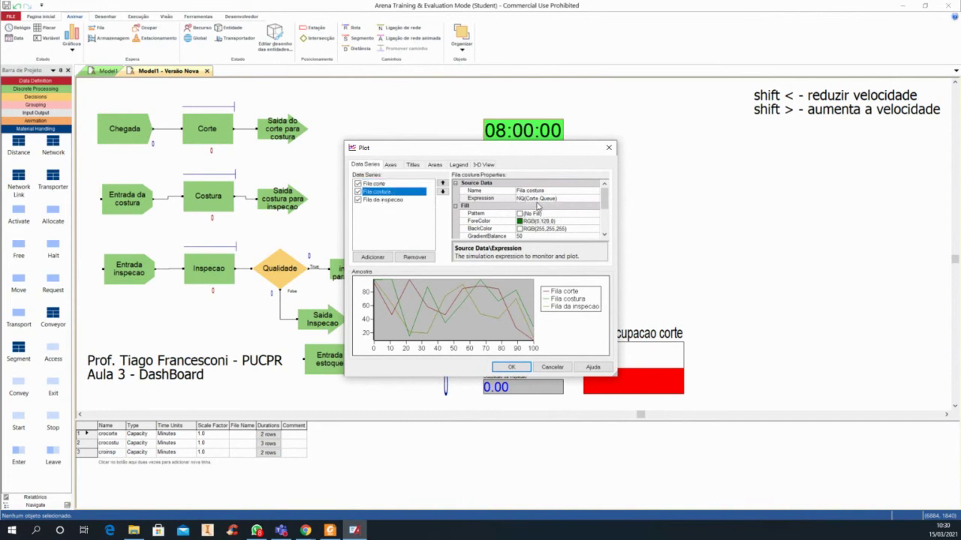
Set the plot's Time (X) axis scale to a maximum of 10 and a major increment of 1
left_click(390, 165)
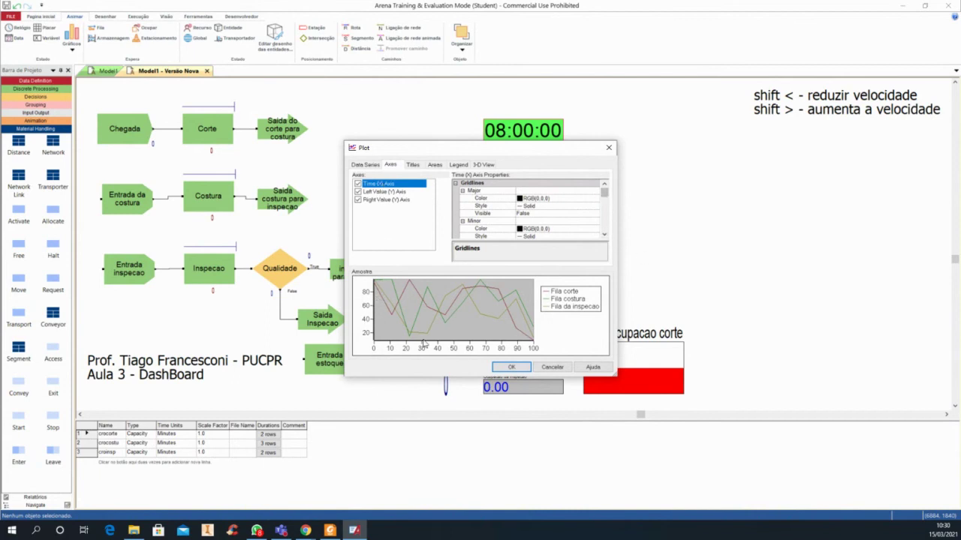
mouse_move(604, 194)
left_mouse_down()
mouse_move(604, 223)
mouse_move(603, 211)
left_mouse_up()
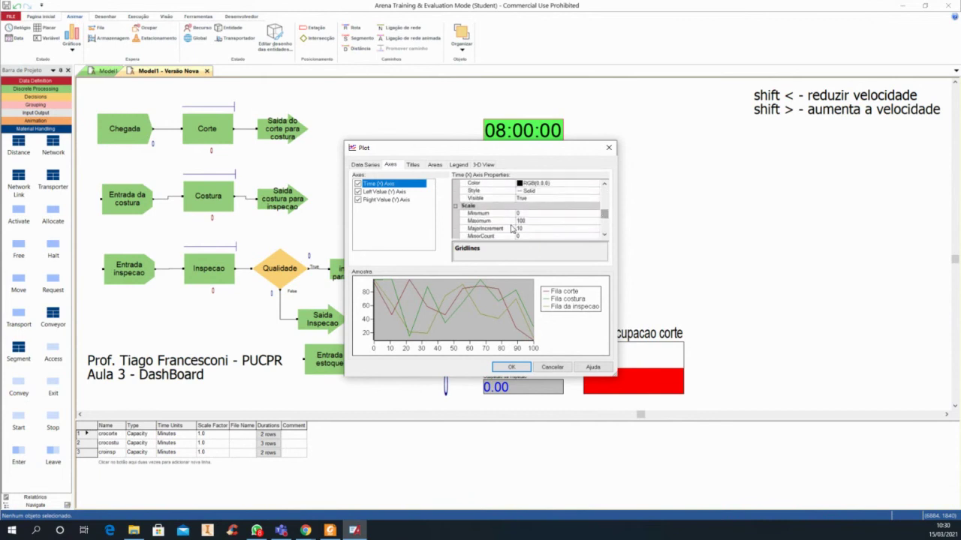
left_click(529, 221)
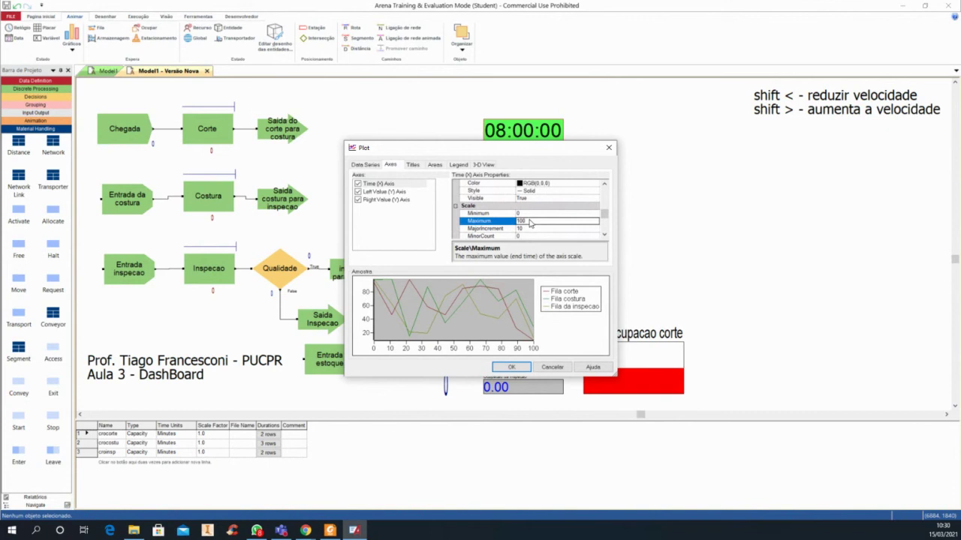
type("10")
left_click(526, 230)
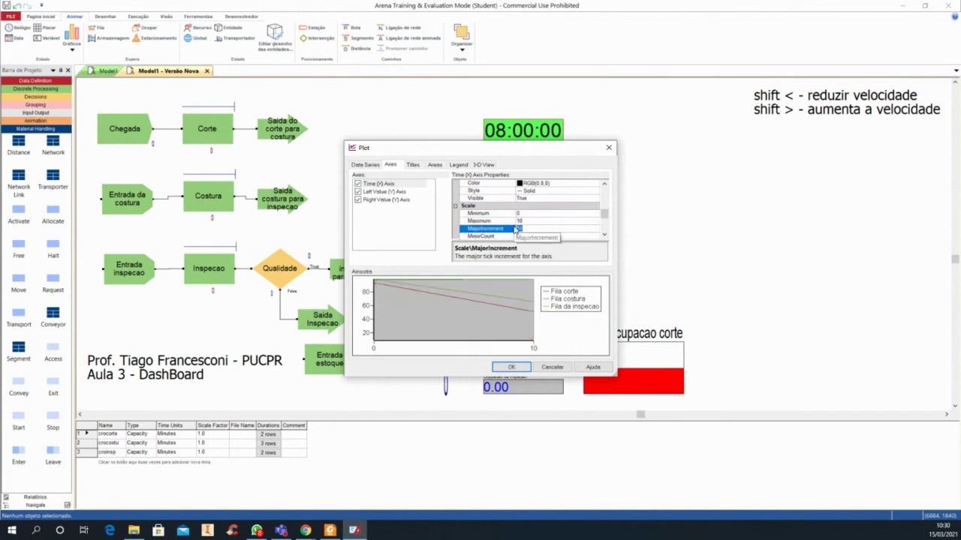
left_click(517, 229)
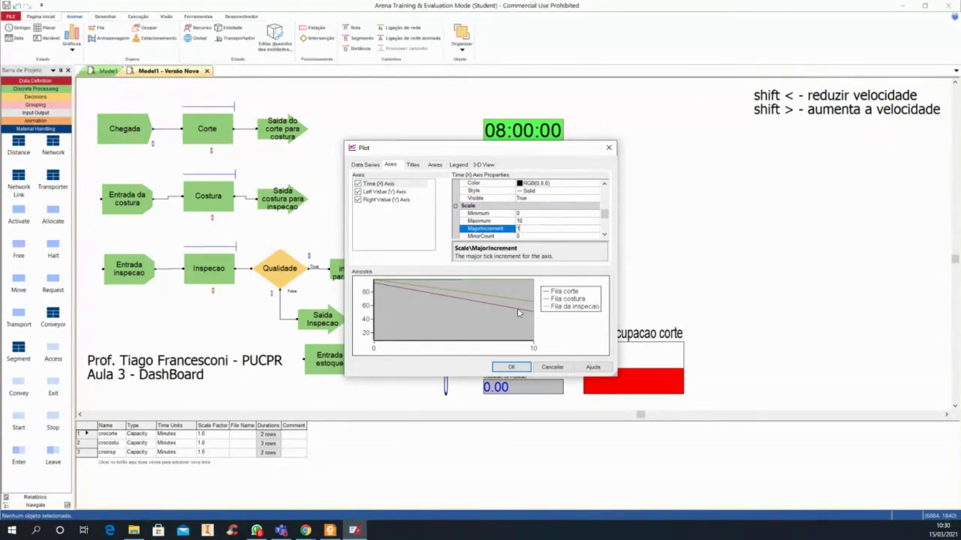
Accept the plot settings and place the plot beside the clock and date displays, above the "Nivel ocupacao corte" level graphic
left_click(511, 369)
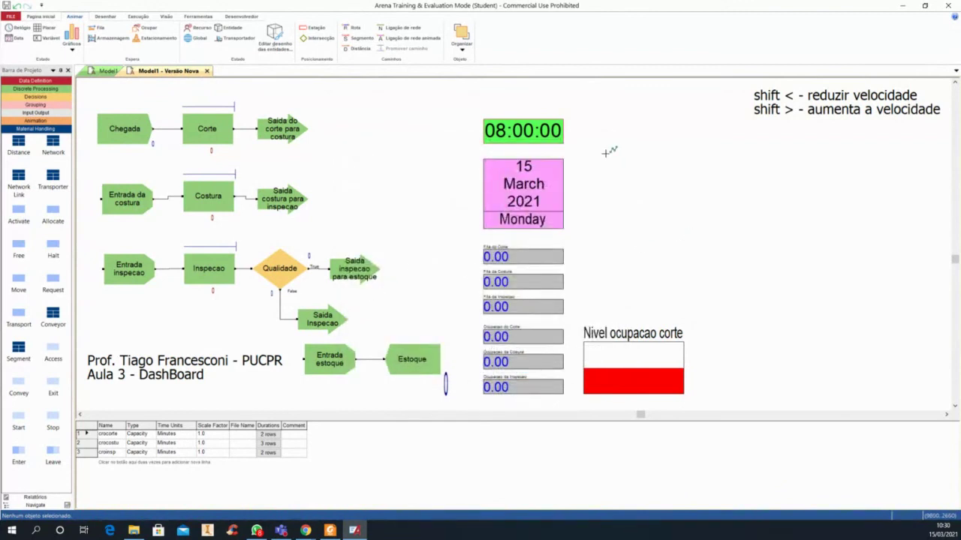
left_click_drag(605, 153, 874, 304)
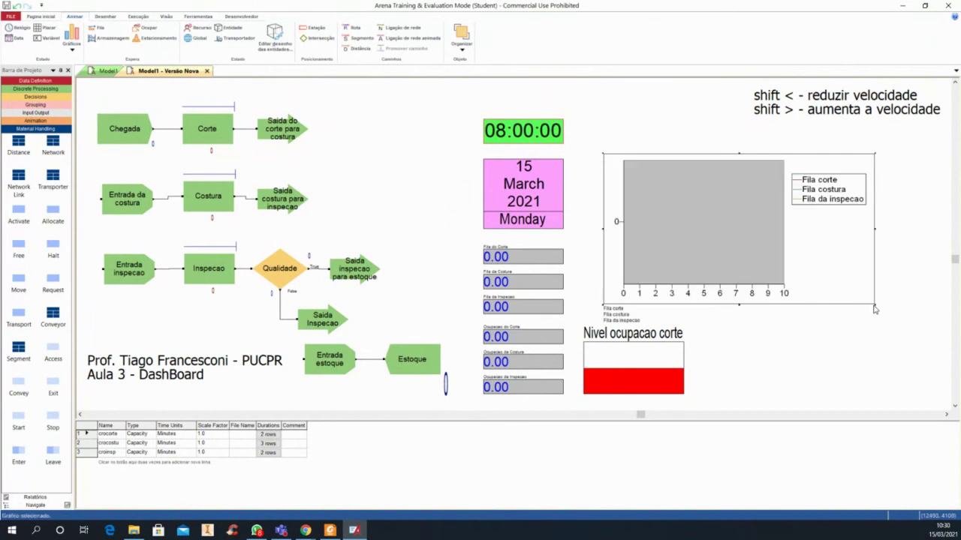
Enable the plot's header title and set its text to "Comparacao de filas"
double_click(727, 242)
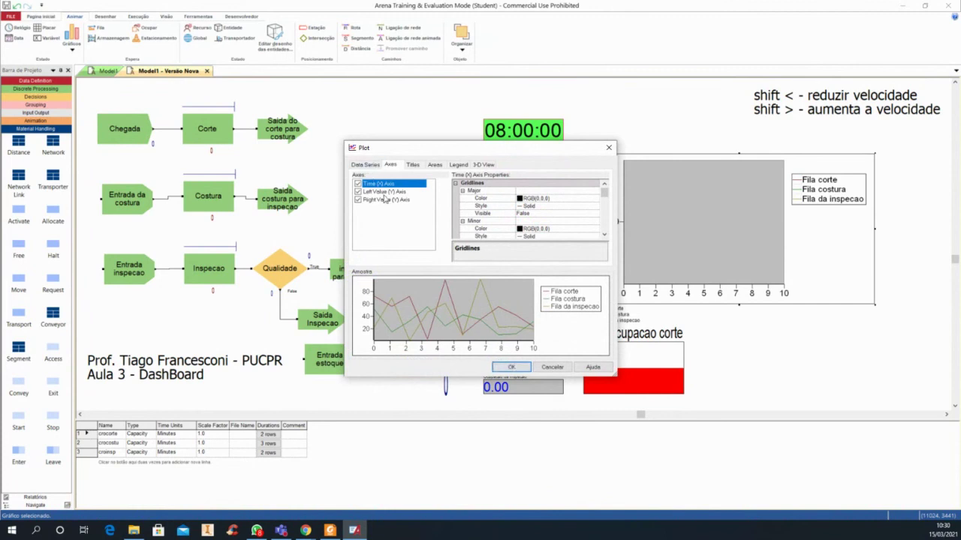
left_click_drag(572, 147, 428, 132)
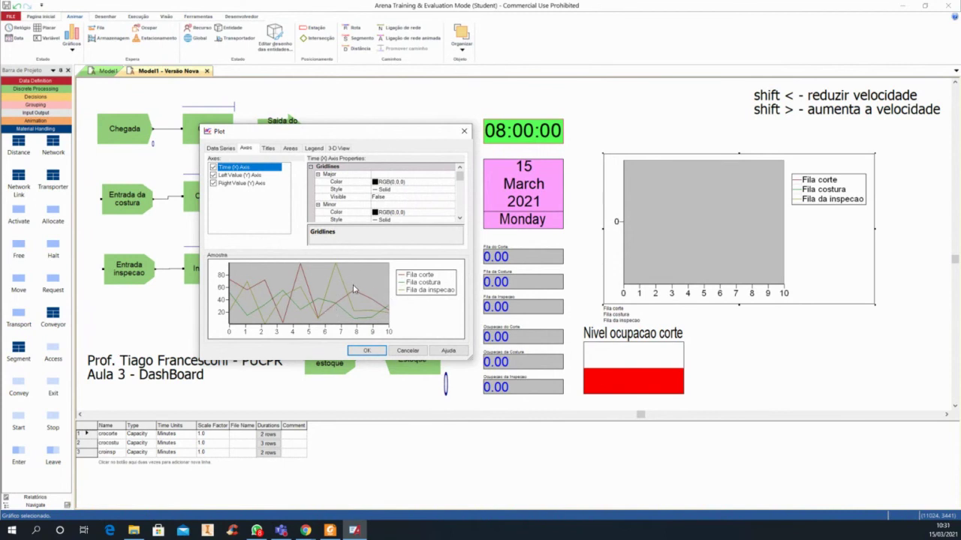
left_click(268, 148)
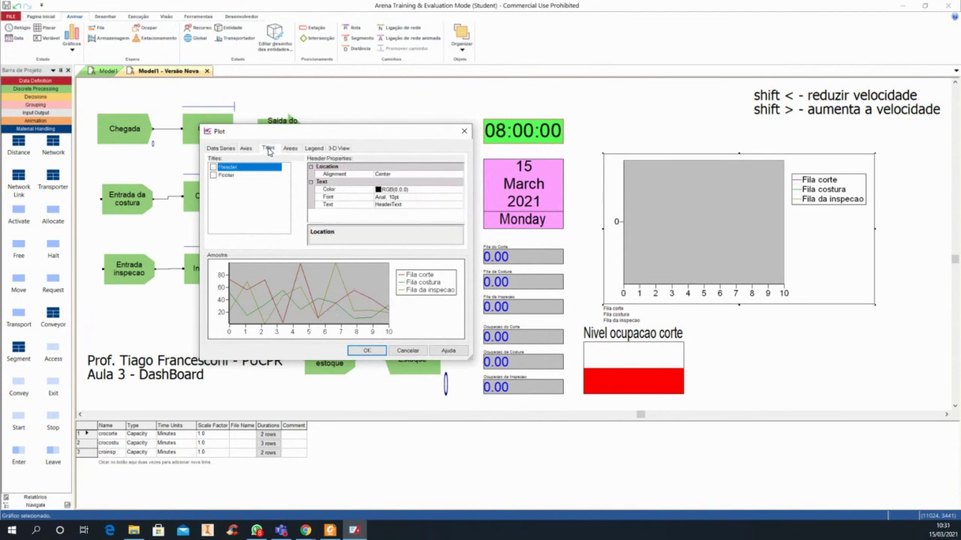
left_click(214, 168)
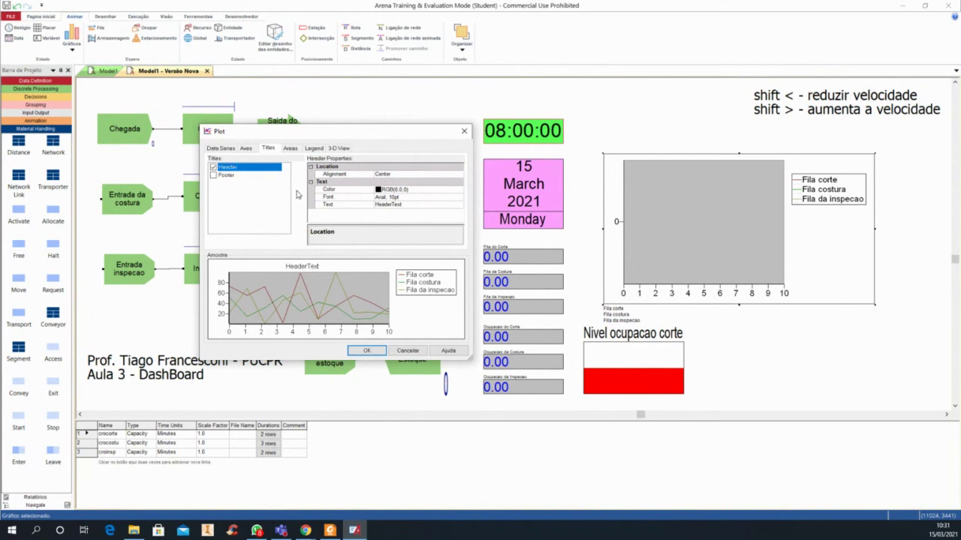
left_click(406, 205)
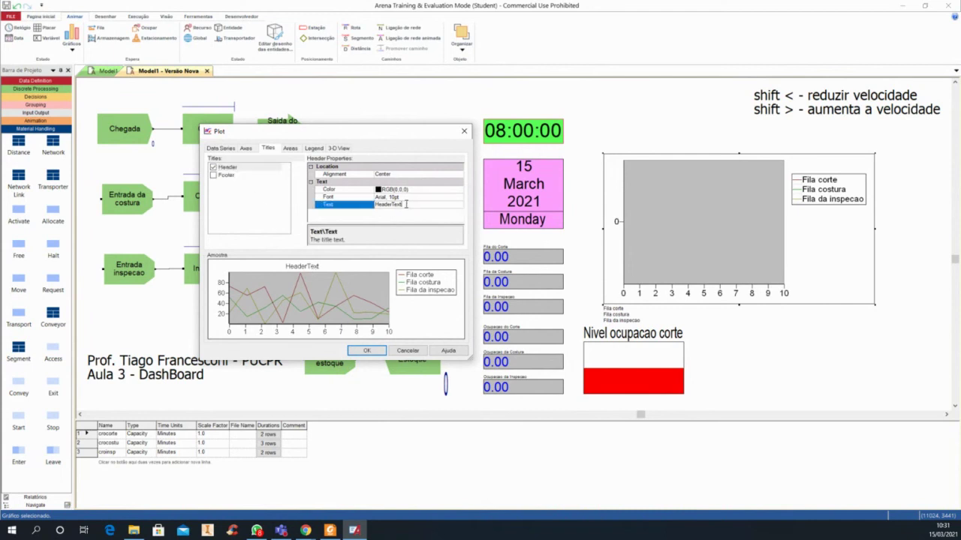
key("BackSpace")
key("BackSpace")
key("BackSpace")
key("BackSpace")
key("BackSpace")
key("BackSpace")
key("BackSpace")
key("BackSpace")
key("BackSpace")
key("BackSpace")
type("om")
Turn on the plot's 3-D view and shift the plot slightly closer to the clock and date displays
left_click(291, 149)
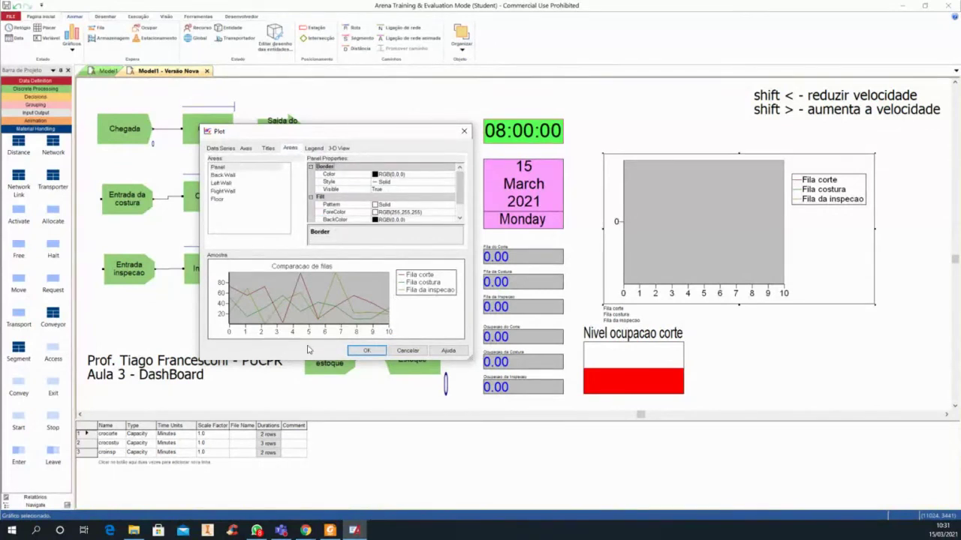
left_click(319, 149)
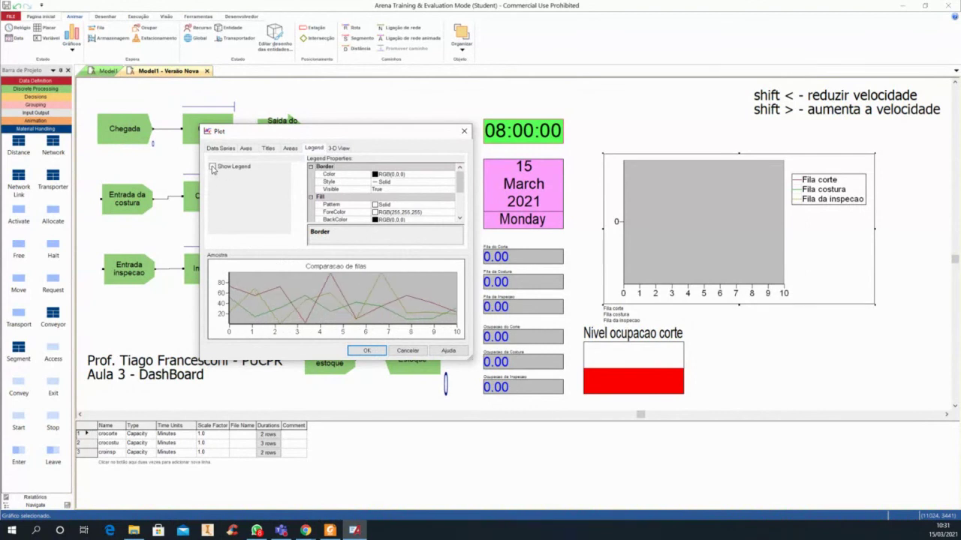
left_click(336, 148)
left_click(222, 167)
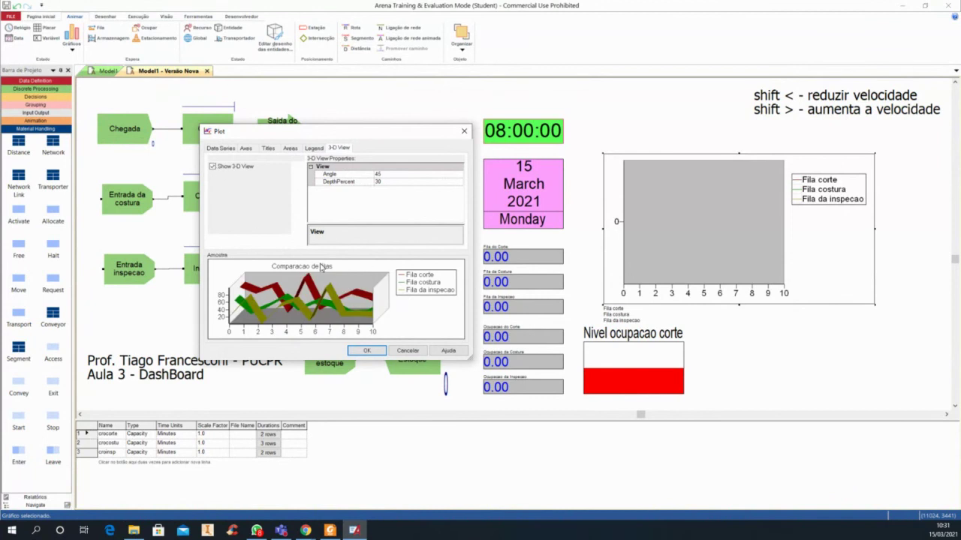
left_click(366, 351)
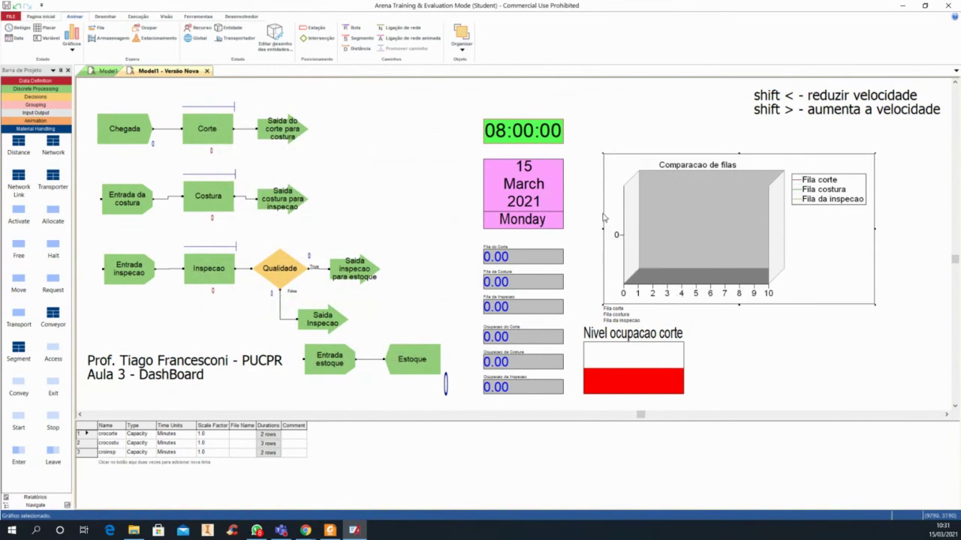
left_click_drag(605, 208, 590, 203)
left_click(830, 384)
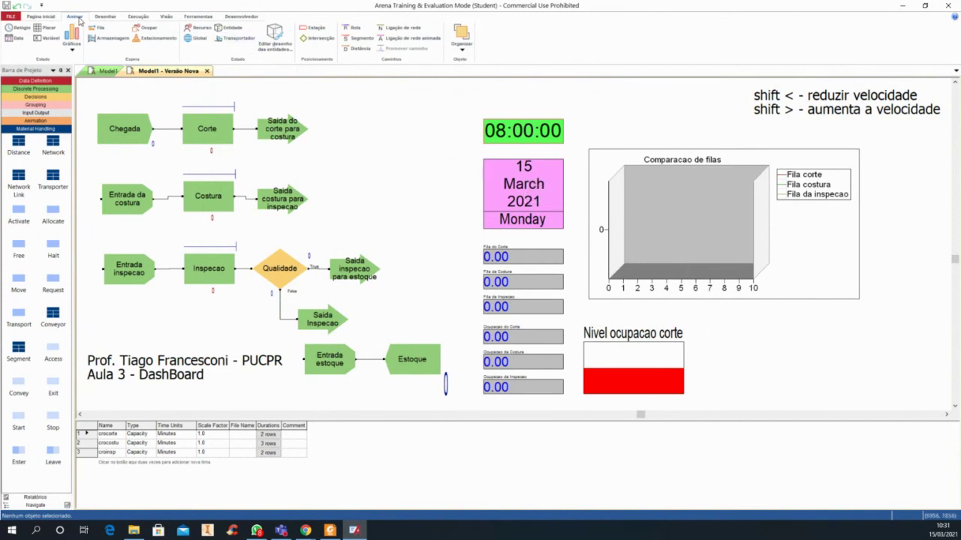
Run the simulation to its end to test the queue plot, decline the results report, and end the run
left_click(141, 16)
left_click(9, 27)
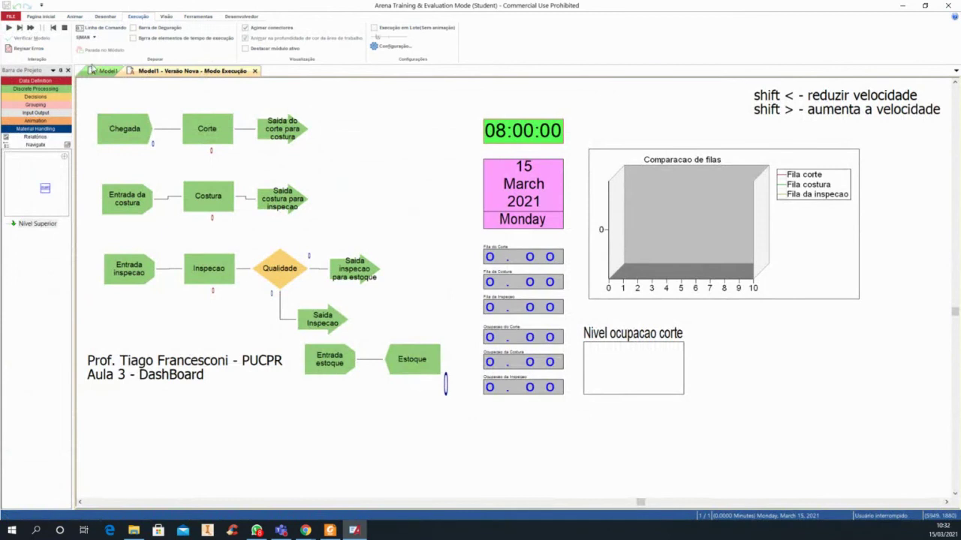
left_click(9, 28)
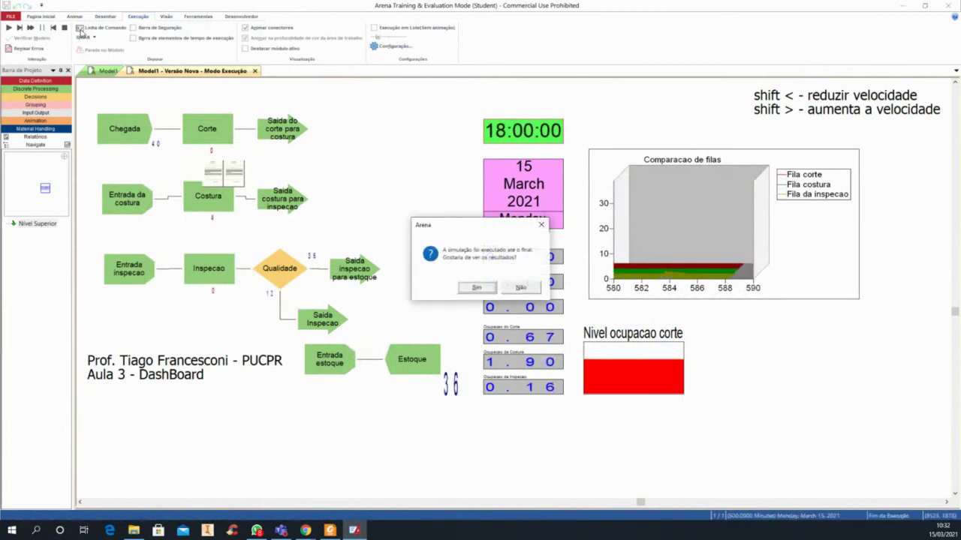
left_click(521, 288)
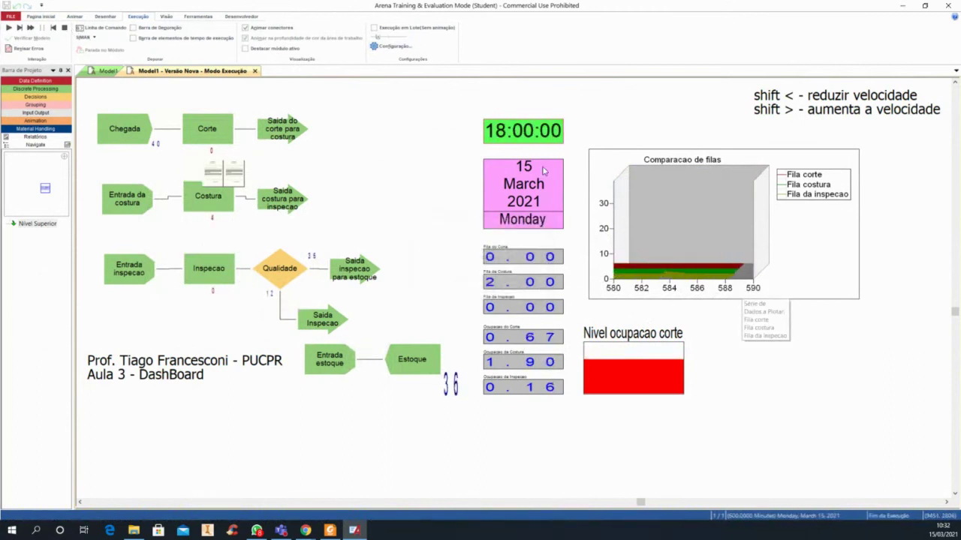
left_click(64, 27)
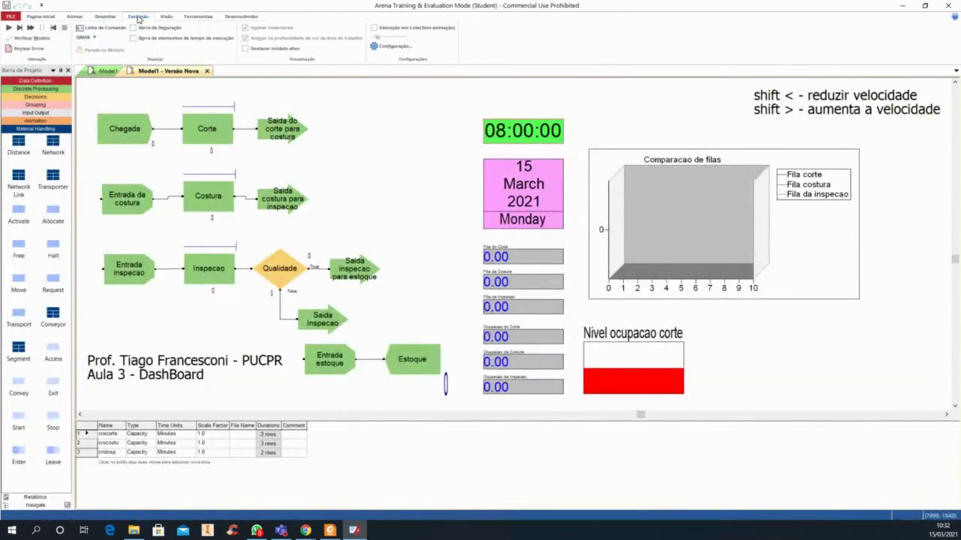
Check the replication length and base time unit in the run setup's replication parameters
left_click(392, 46)
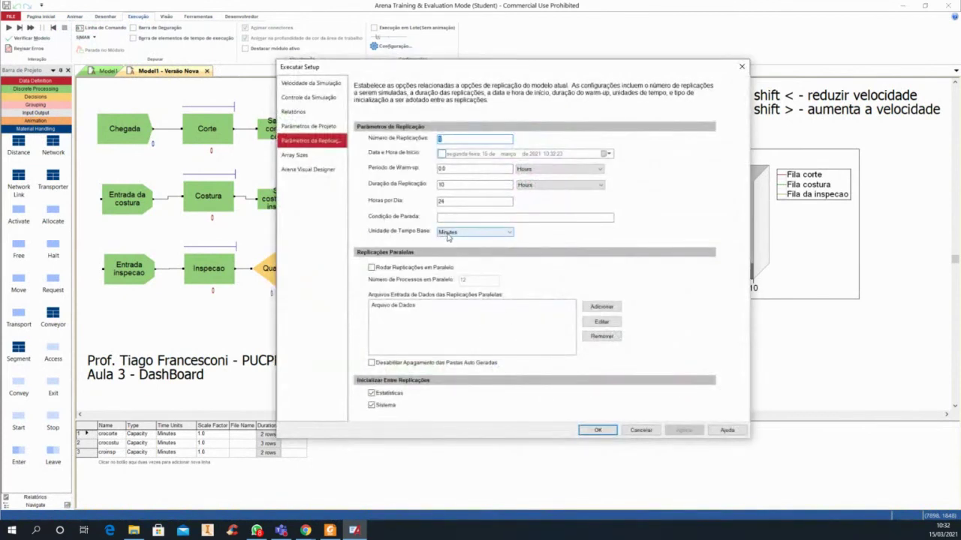
left_click(641, 430)
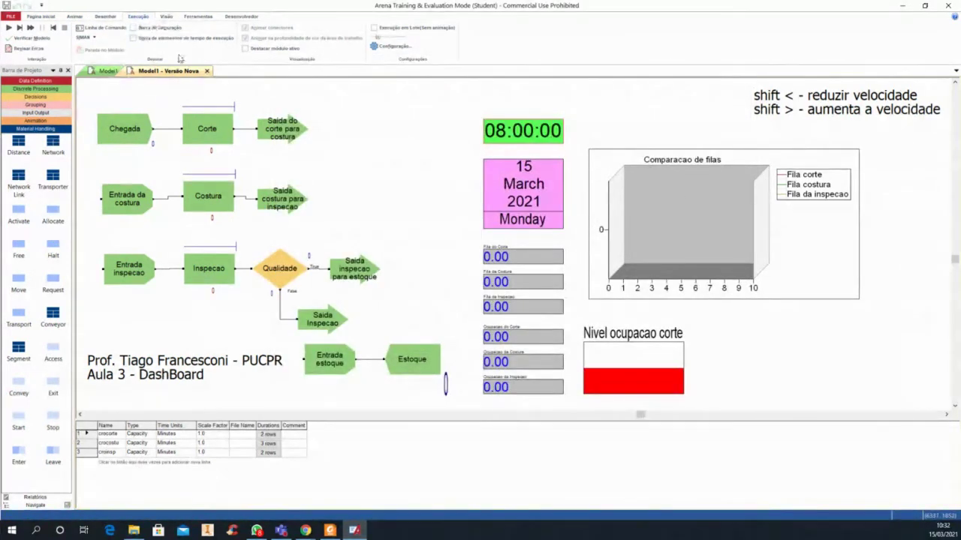
Set the base time unit to Hours in the run setup's replication parameters
left_click(397, 49)
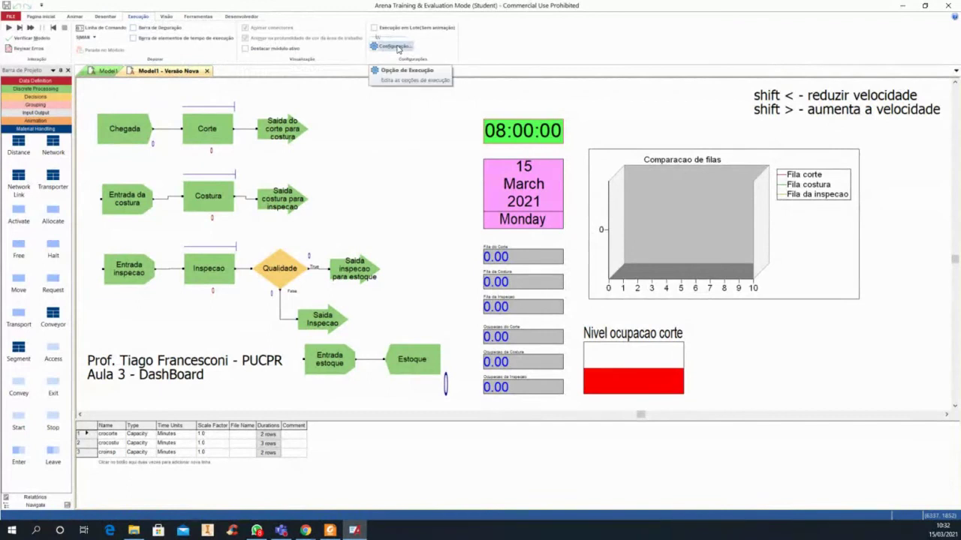
left_click(394, 70)
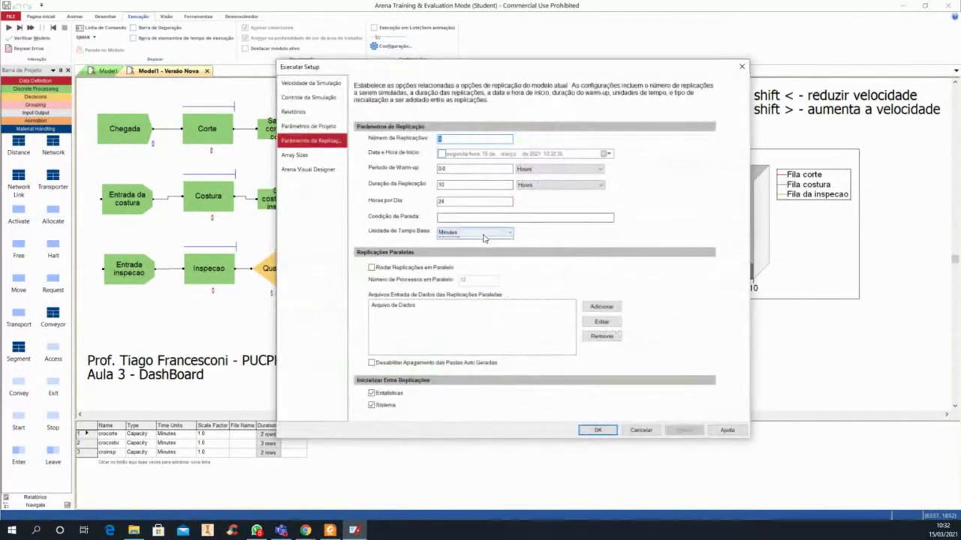
left_click(484, 233)
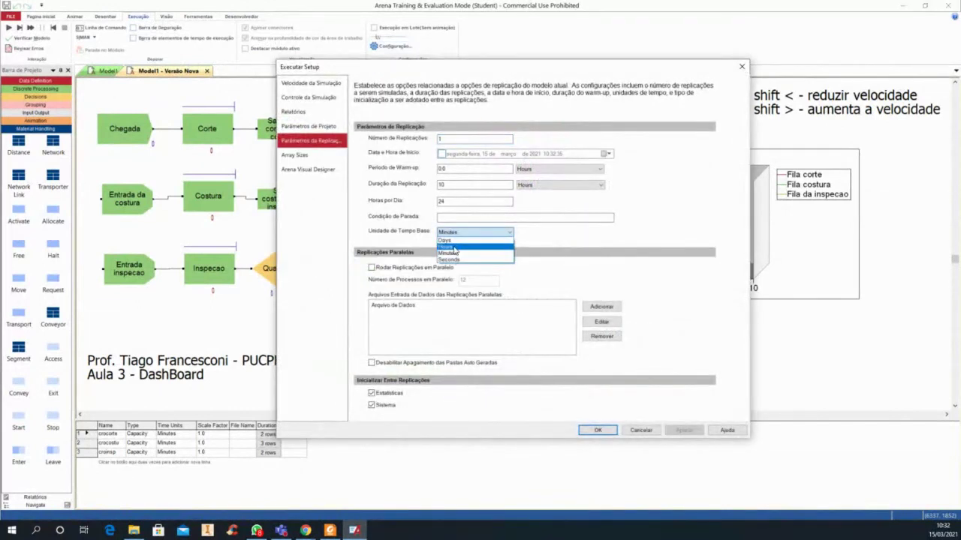
left_click(448, 246)
left_click(597, 432)
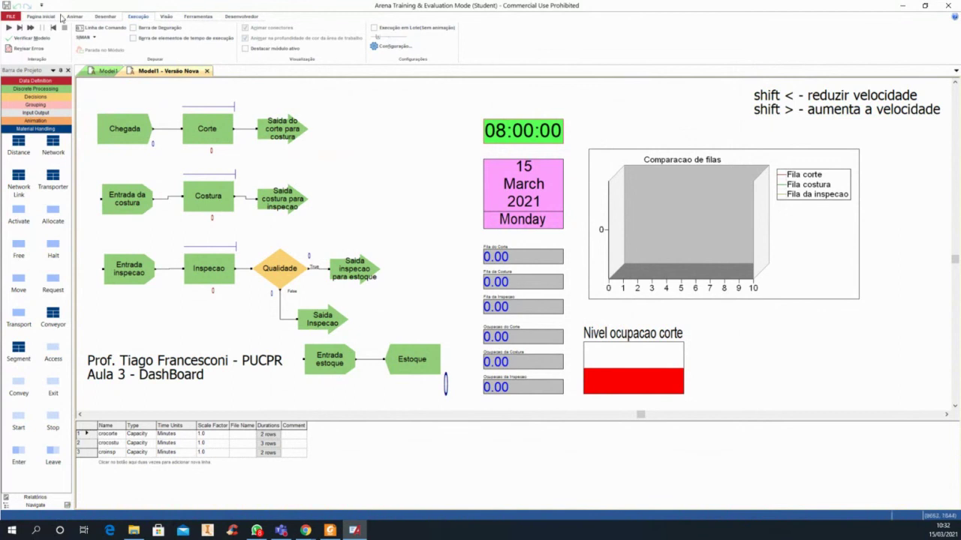
Run the simulation to its end with the new time unit, decline the results report, and end the run
left_click(9, 27)
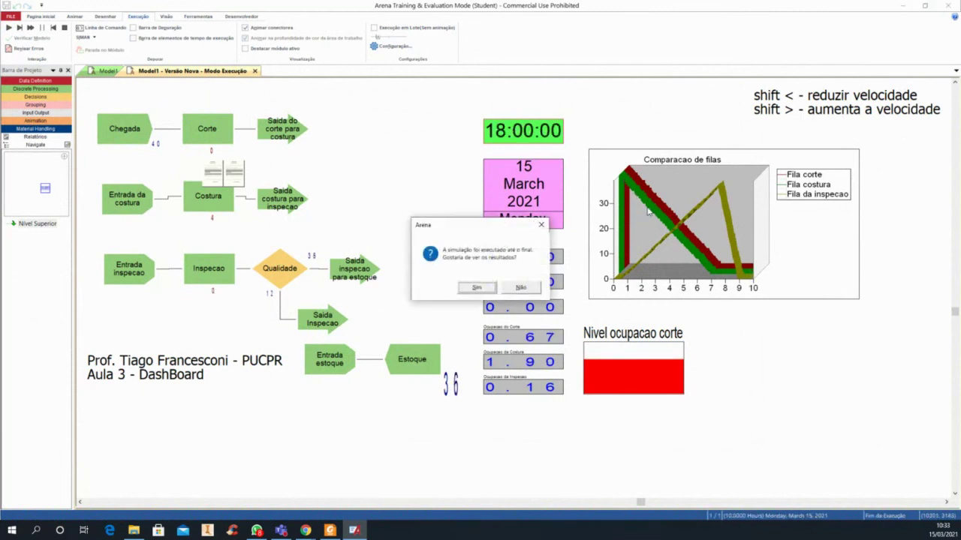
left_click(520, 288)
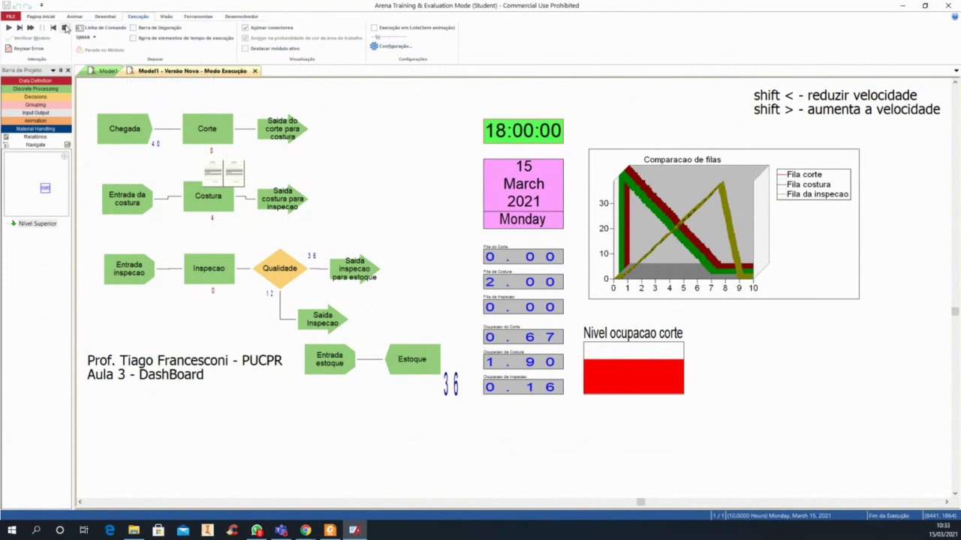
Set the plot's Fila costura series expression to NQ(Costura.Queue) and align the plot's left edge with the level graphic
double_click(636, 222)
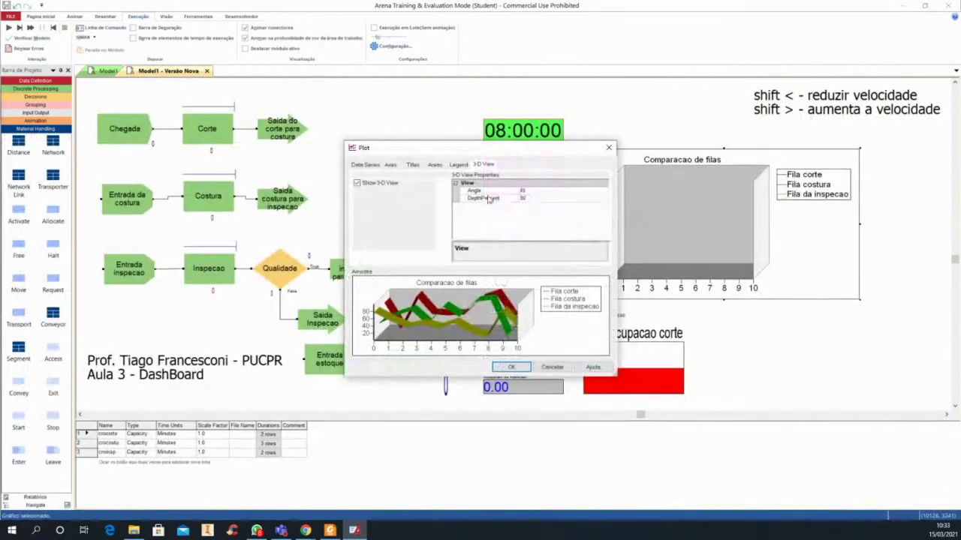
left_click(365, 165)
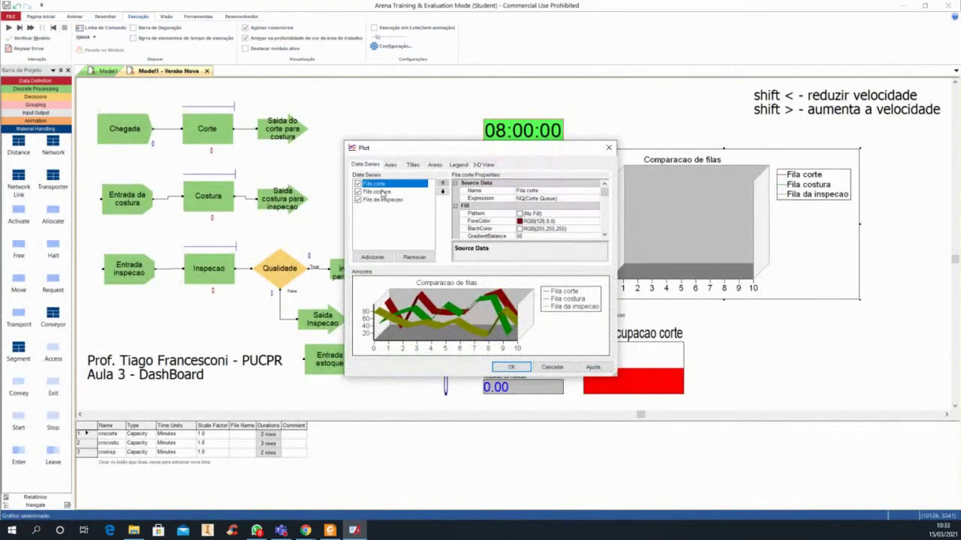
left_click(377, 191)
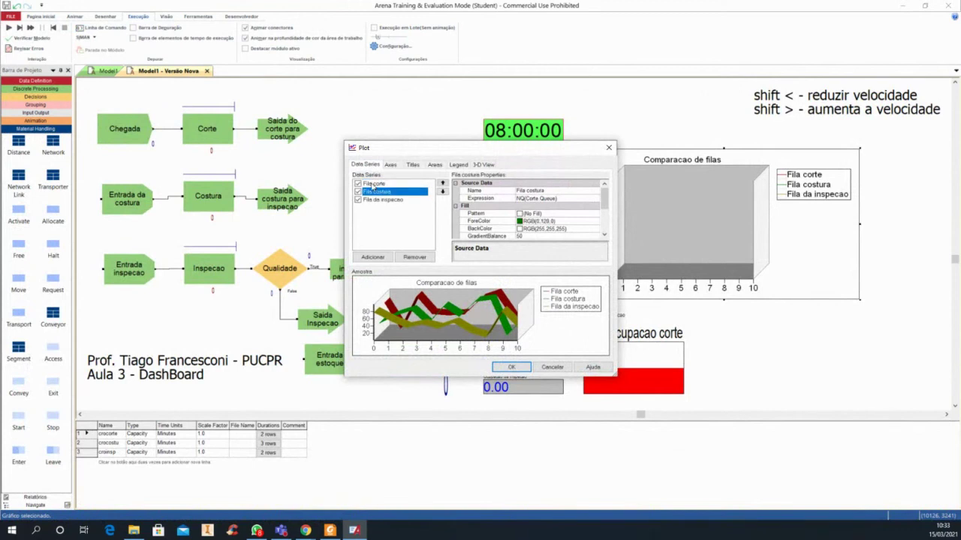
left_click(374, 184)
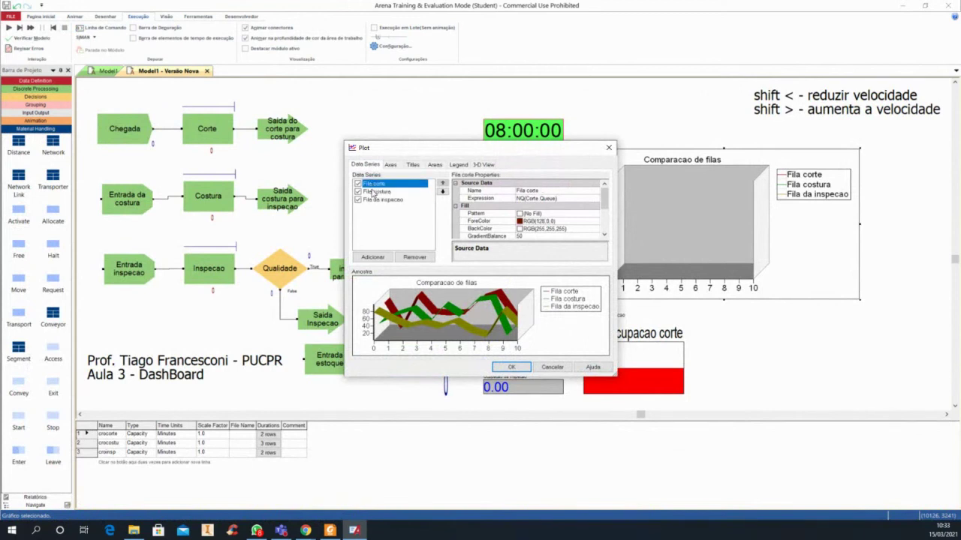
left_click(374, 191)
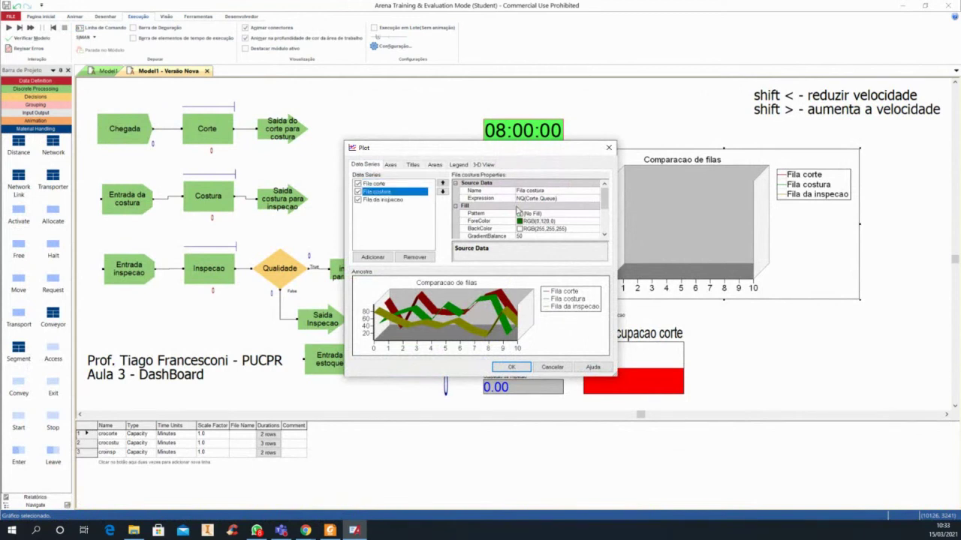
left_click(569, 199)
left_click(596, 199)
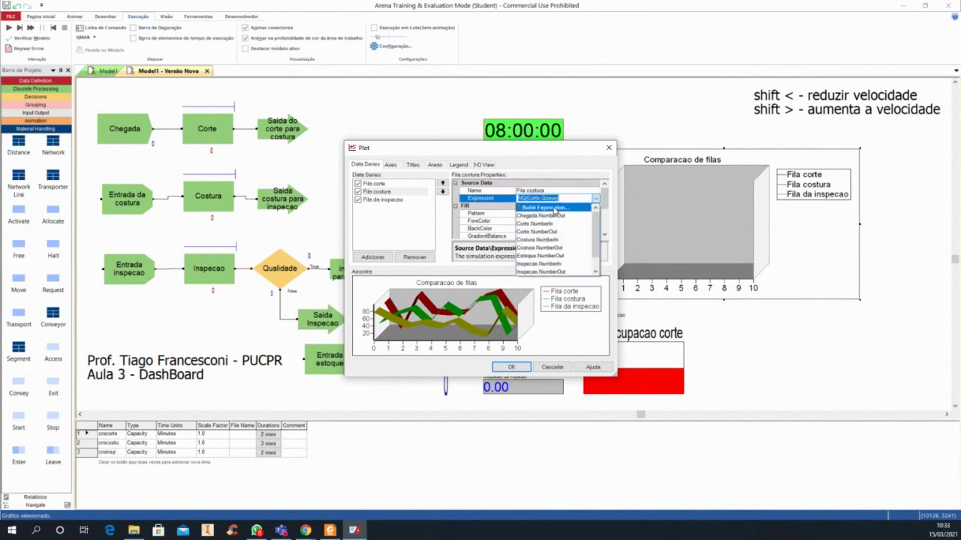
left_click(556, 209)
double_click(389, 197)
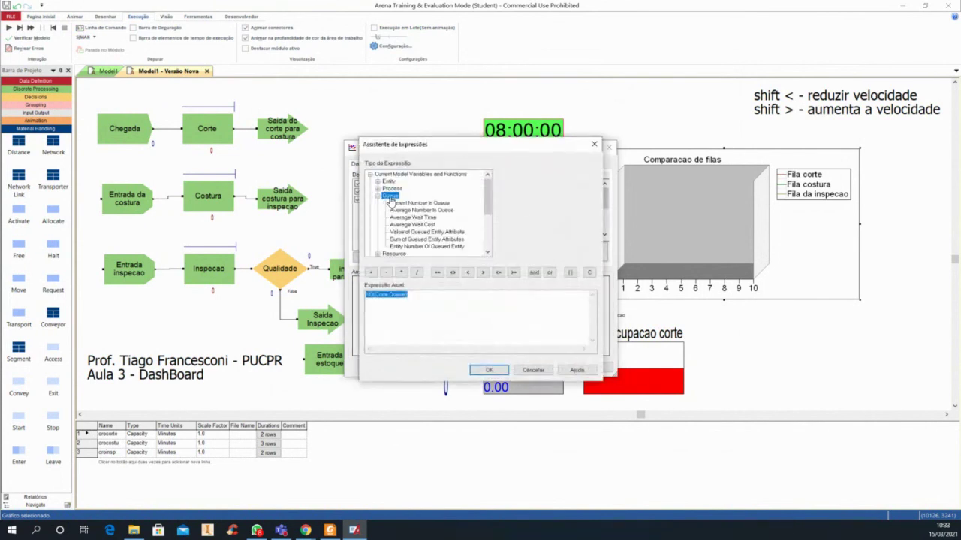
left_click(417, 204)
left_click(594, 174)
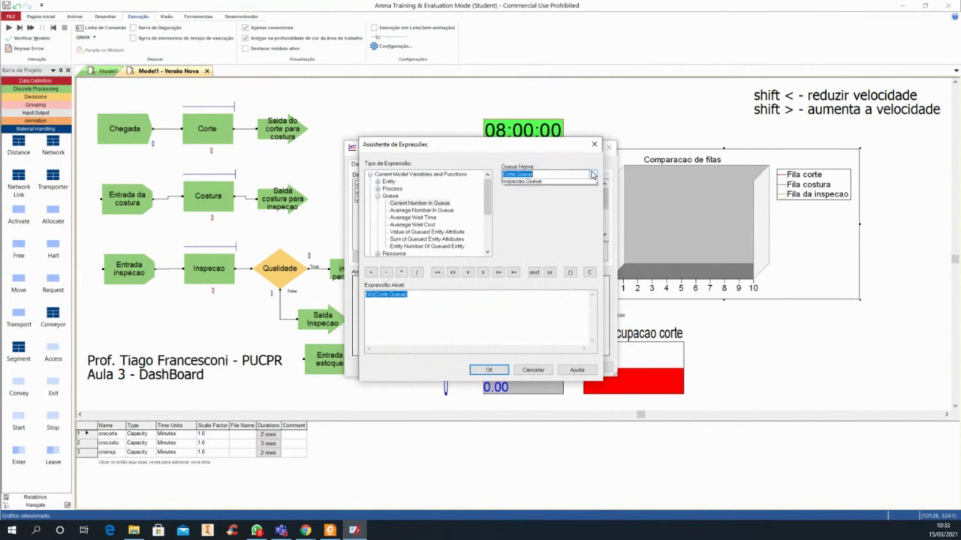
left_click(525, 188)
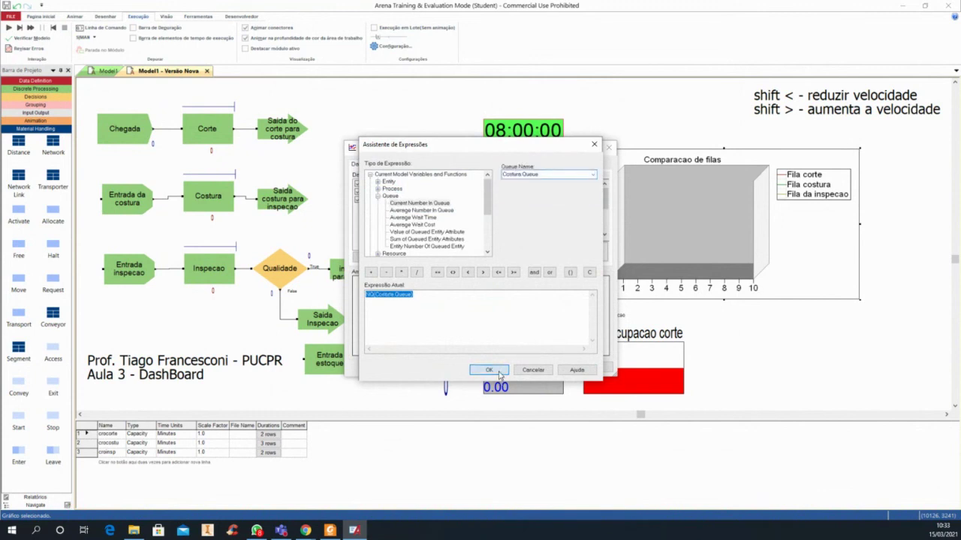
left_click(489, 370)
left_click(516, 370)
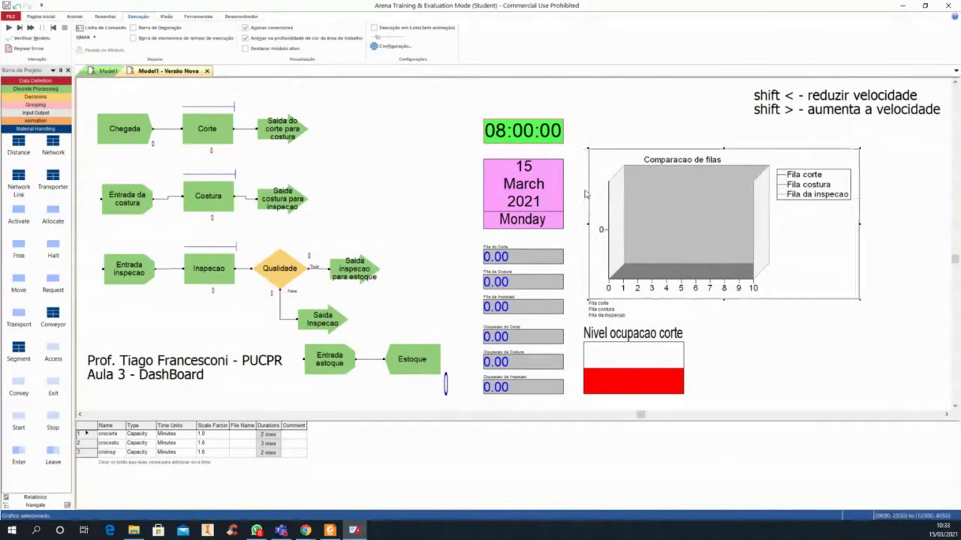
left_click(861, 171)
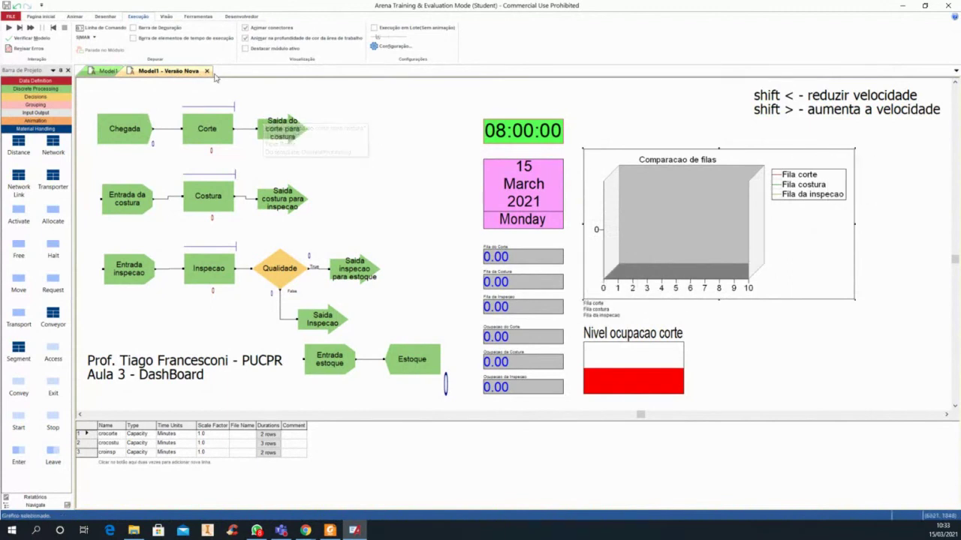
Run the simulation to its end to check the corrected queue plot, decline the results report, and end the run
left_click(9, 28)
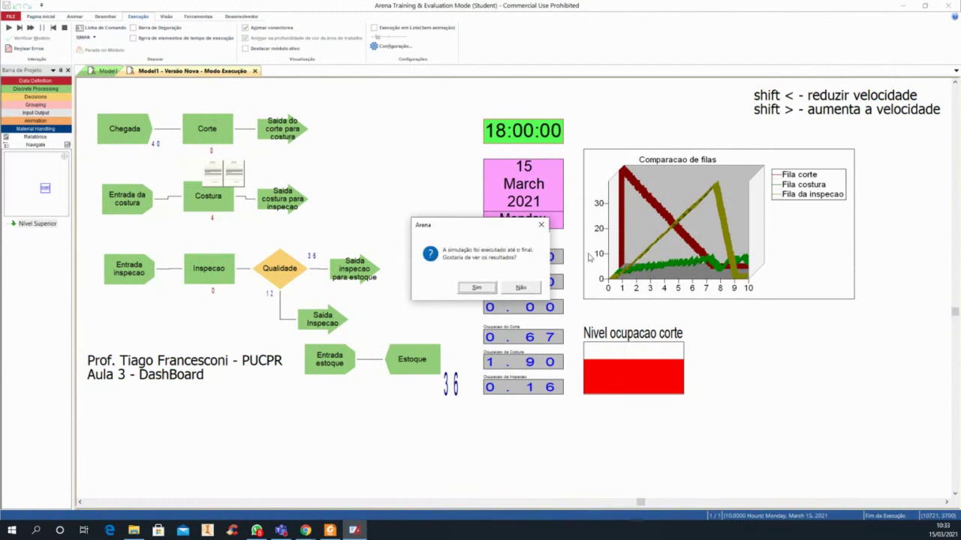
left_click(521, 289)
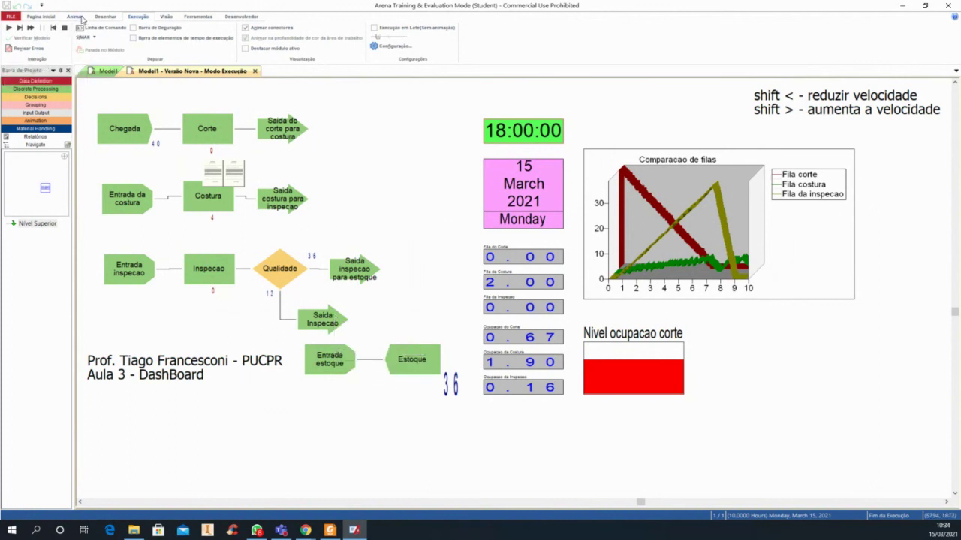
left_click(105, 17)
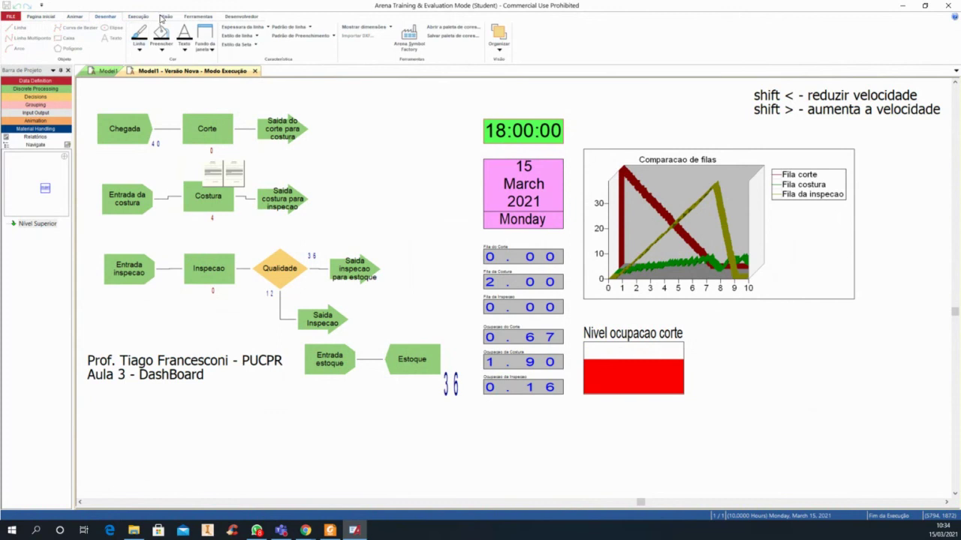
left_click(75, 16)
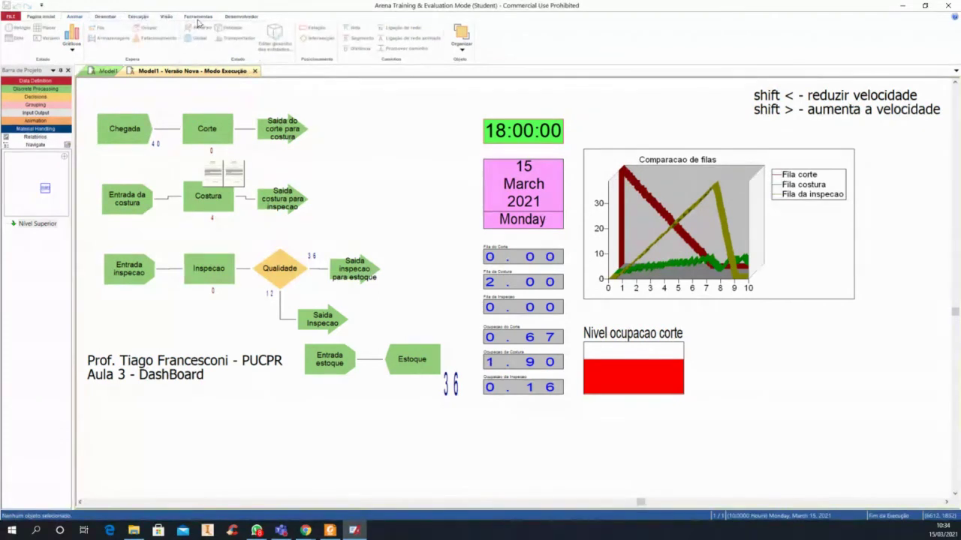
left_click(138, 16)
left_click(65, 27)
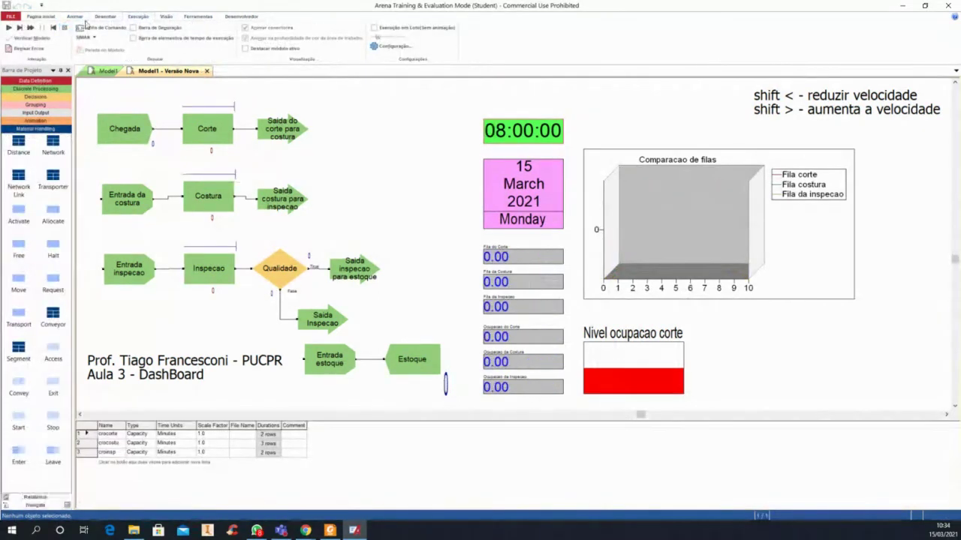
Define a new variable display for the expression Qualidade.NumberOut False with the title "pecas reprovadas"
left_click(76, 16)
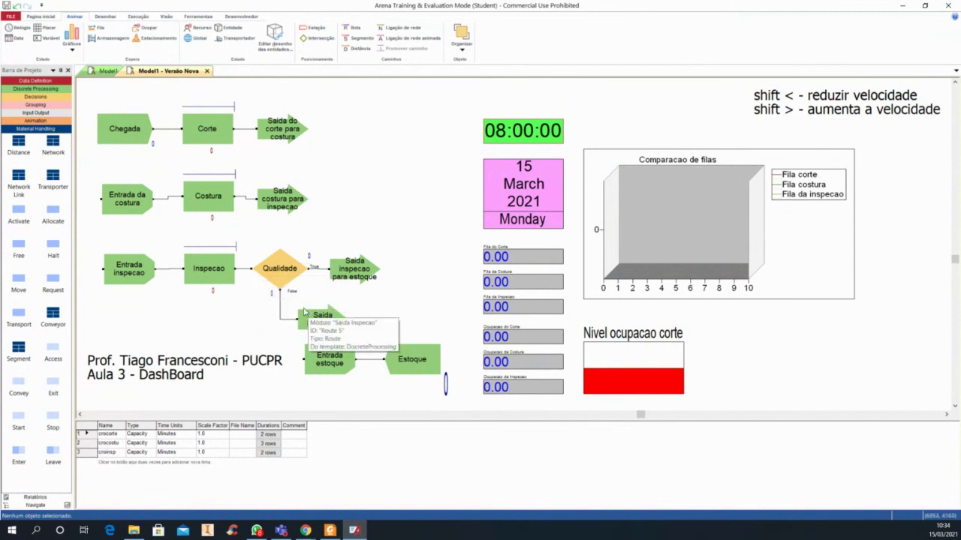
left_click(49, 38)
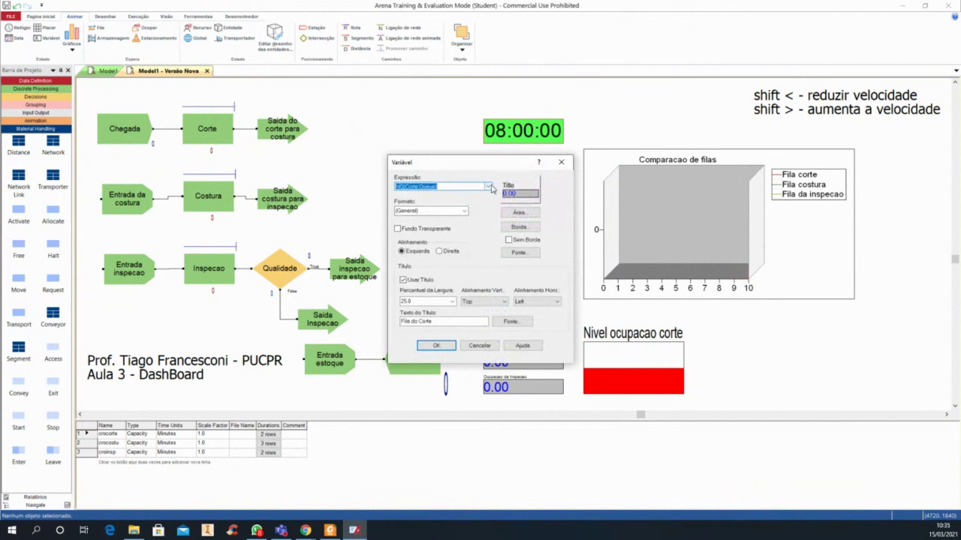
left_click(489, 186)
scroll(491, 213, "down", 1)
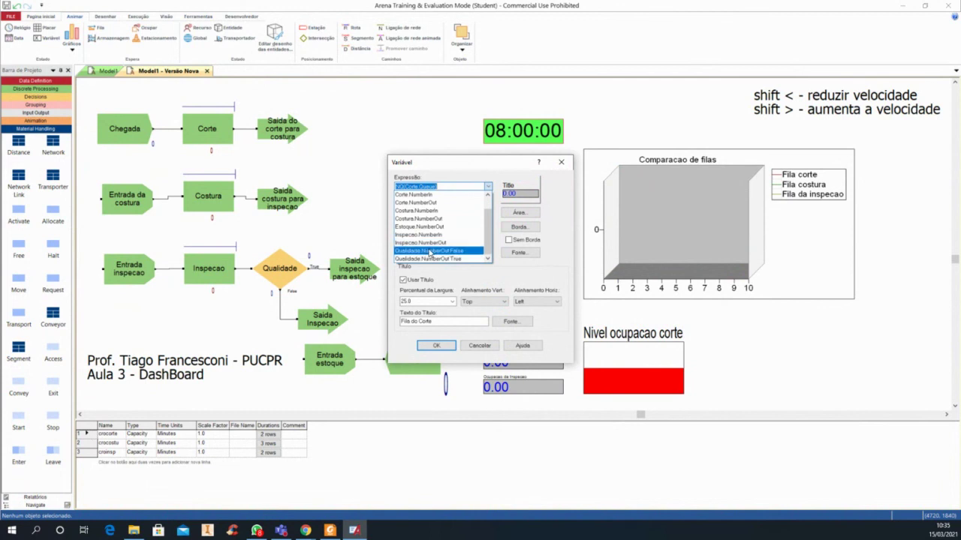
left_click(430, 252)
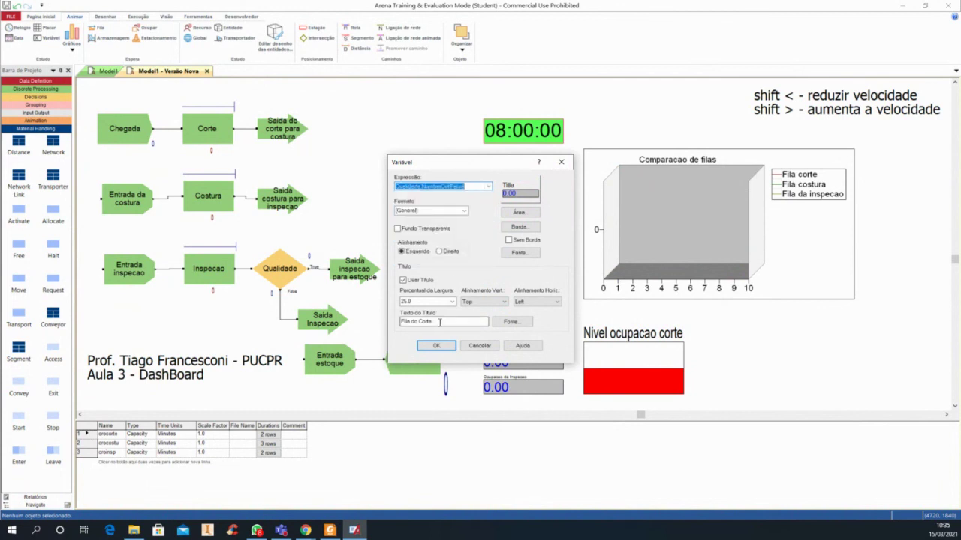
left_click(496, 350)
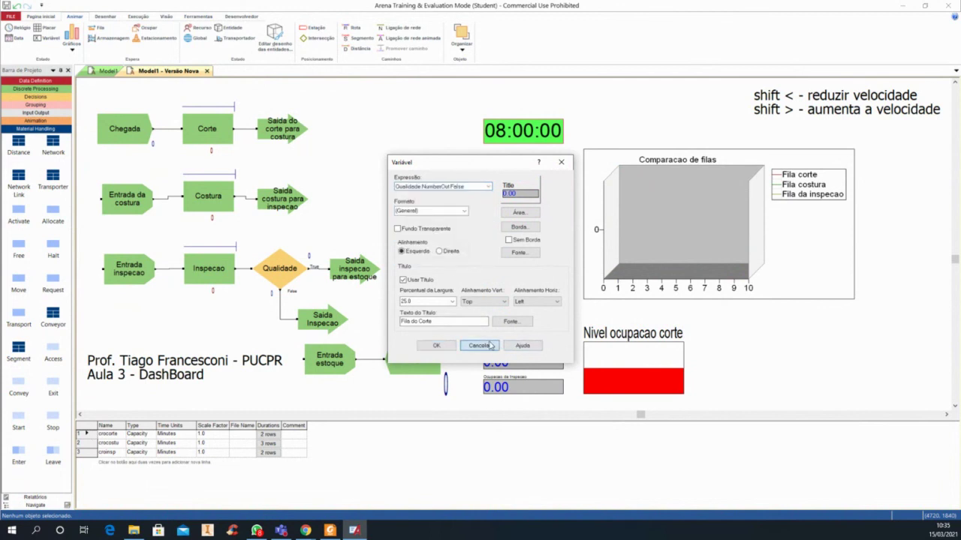
left_click(448, 321)
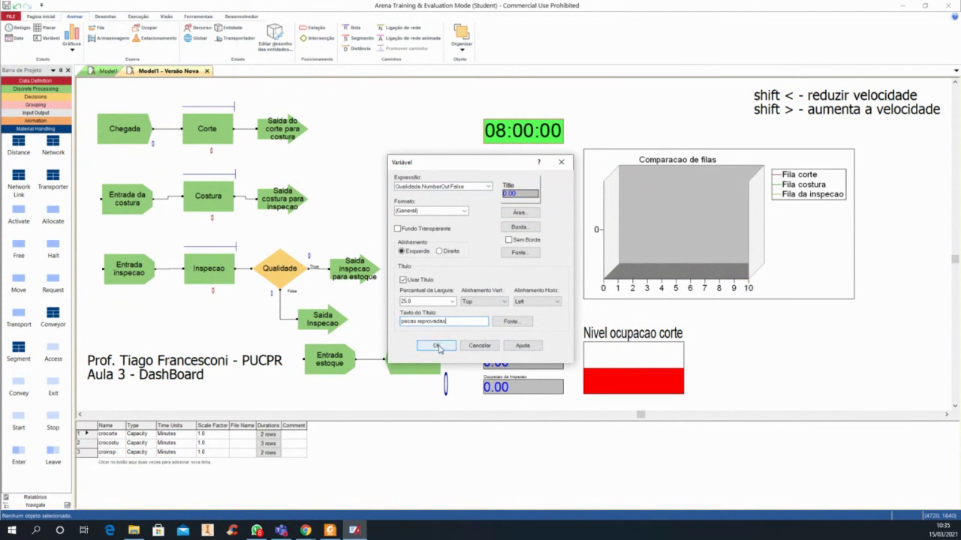
left_click(438, 346)
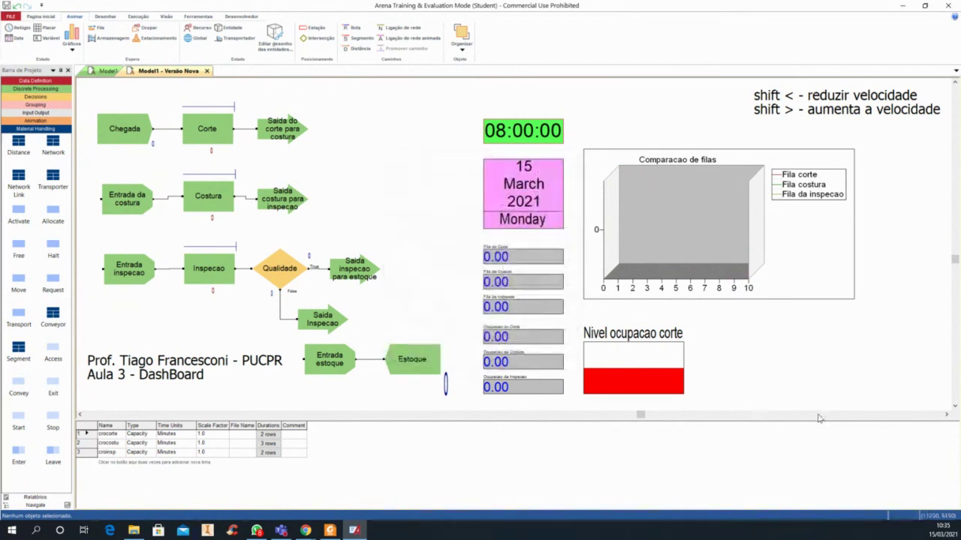
Place the rejected-parts variable display beside the Nivel ocupacao corte level graphic, below the queue plot
left_click(703, 340)
left_click(793, 357)
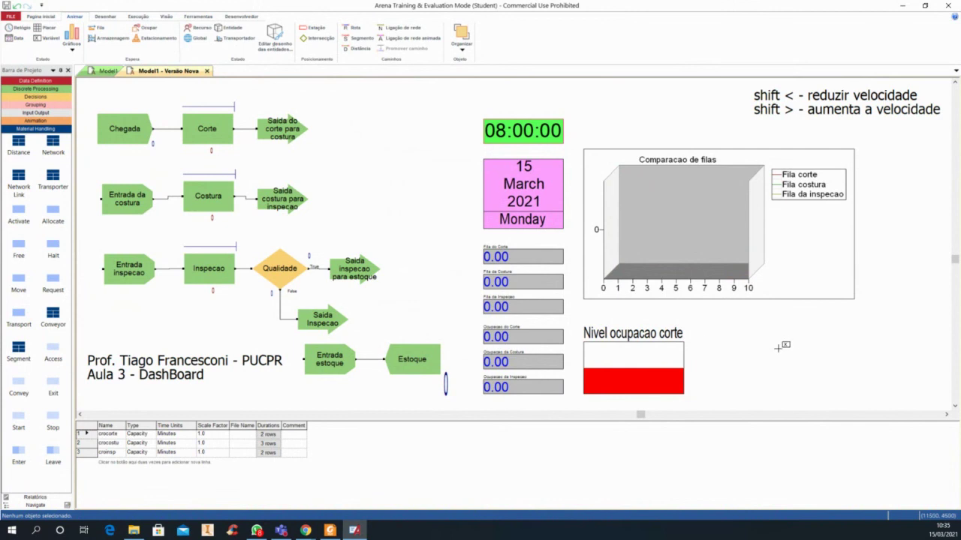
left_click_drag(781, 350, 786, 345)
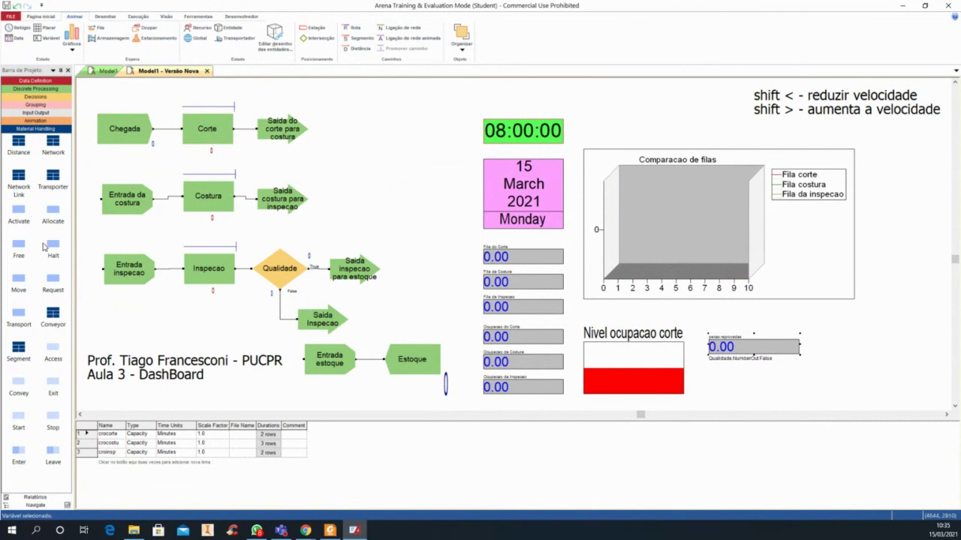
Move the Saida Inspecao route module farther along the Qualidade False branch, directly above the Estoque module
left_click(331, 324)
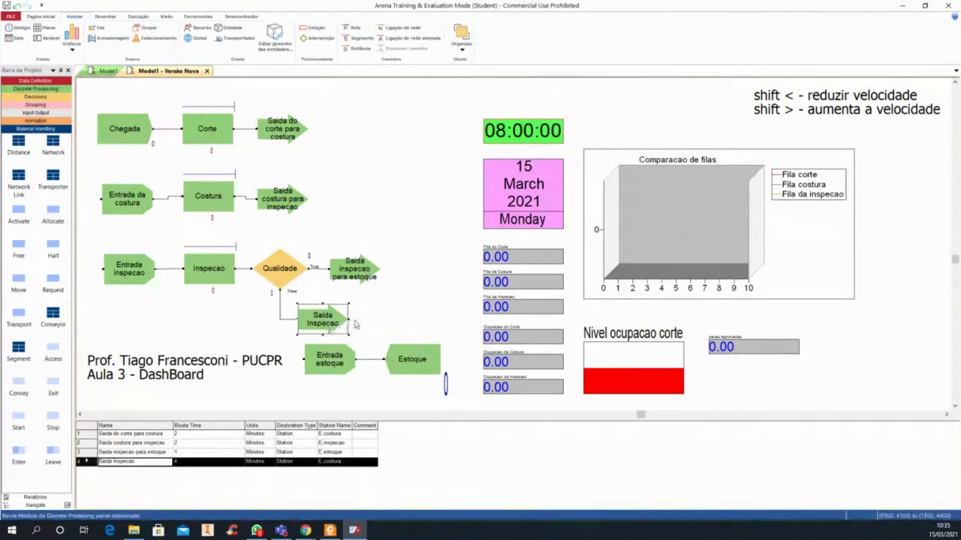
left_click_drag(306, 333, 345, 333)
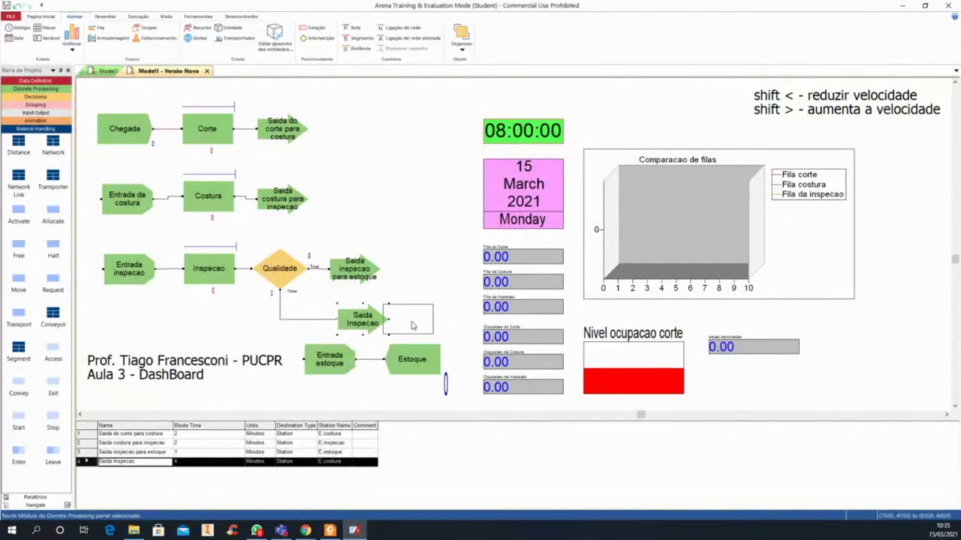
left_click_drag(365, 307, 420, 312)
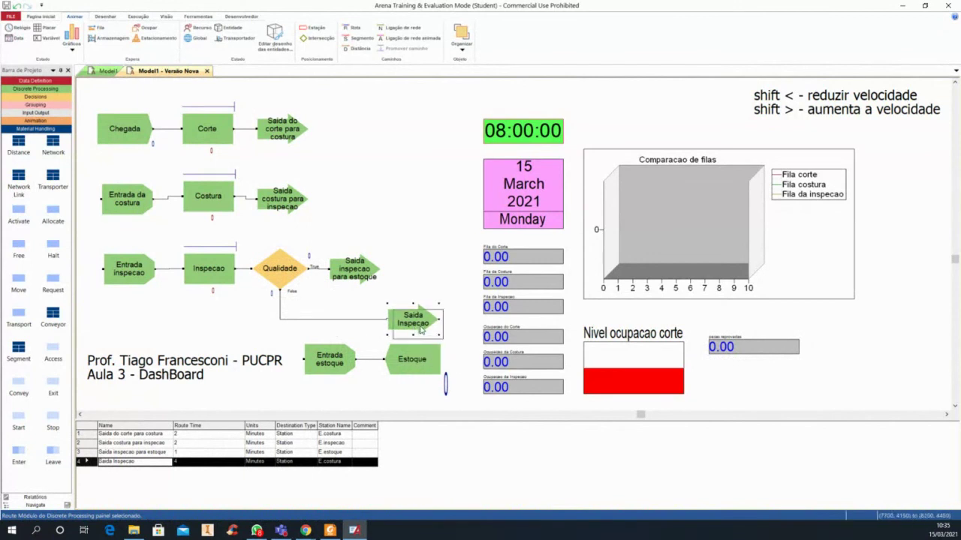
left_click(422, 318)
left_click_drag(420, 322, 421, 316)
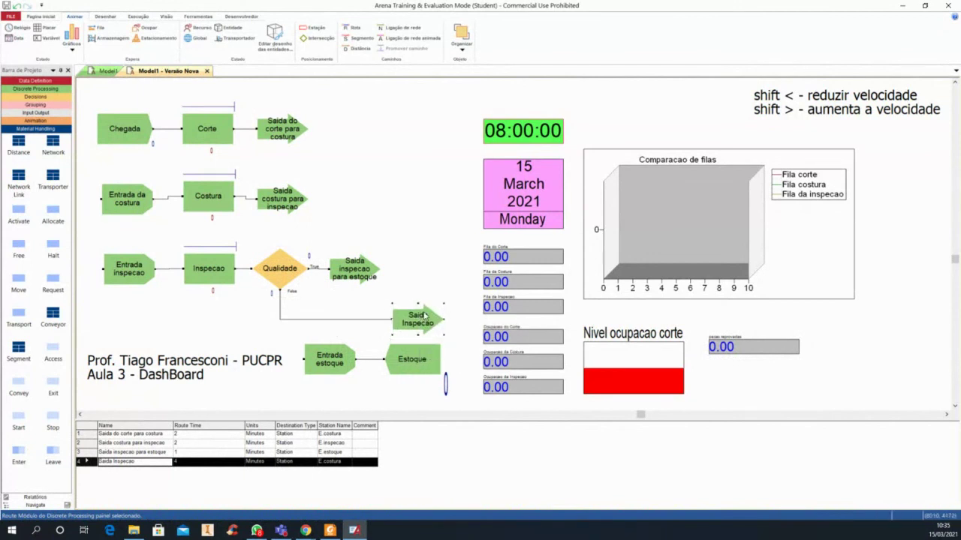
Insert an Assign module on the Qualidade False branch, ahead of the Saida Inspecao route module
left_click(446, 273)
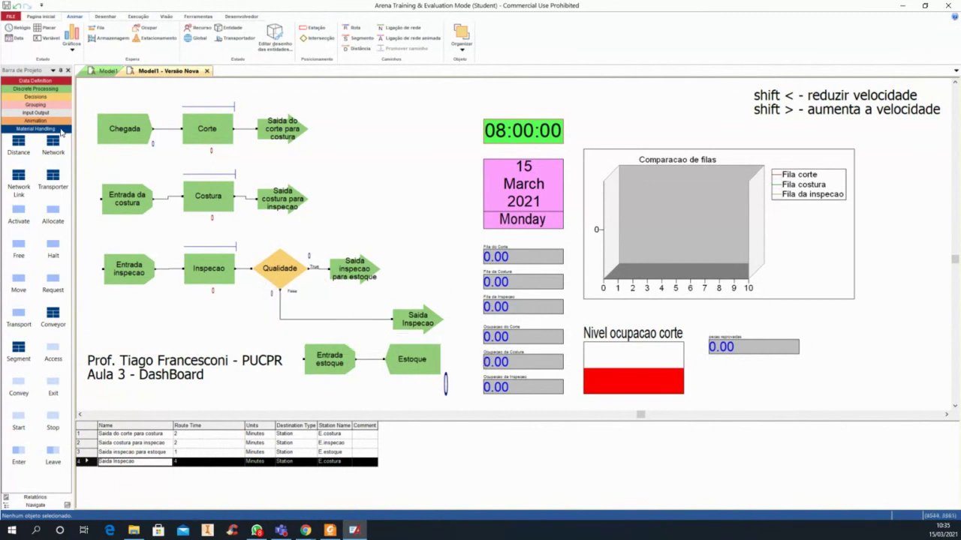
left_click(36, 91)
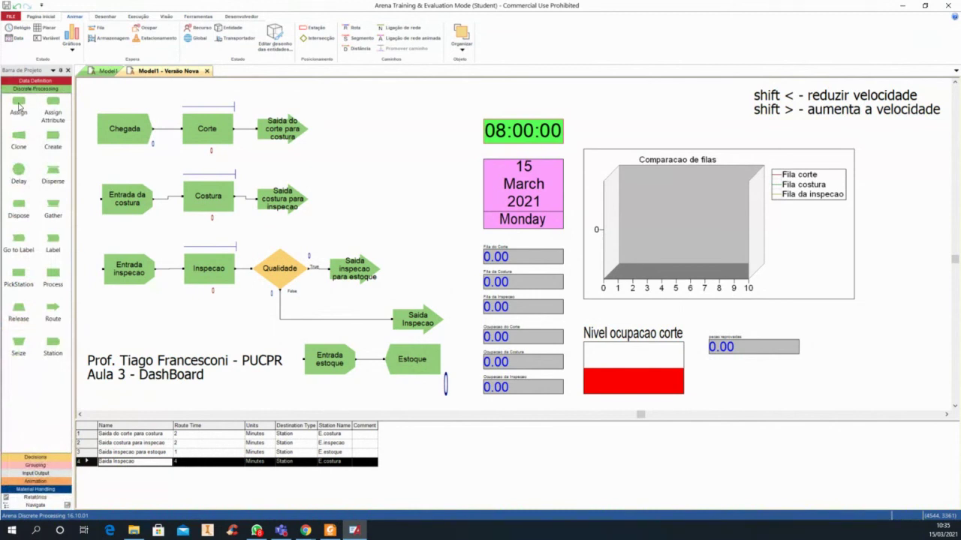
left_click_drag(20, 108, 282, 320)
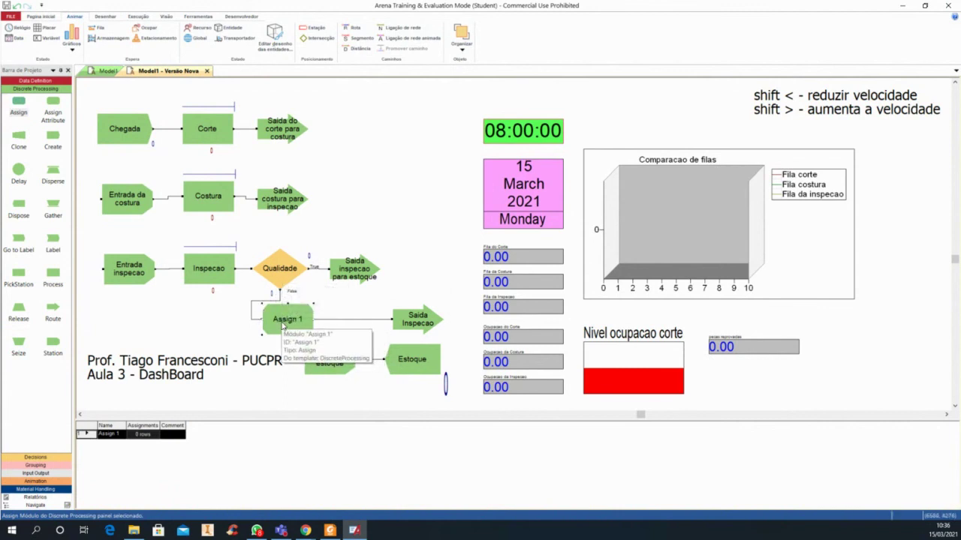
Add an assignment to the new Assign module of type Variable, with variable name contest and new value contest+1
double_click(284, 321)
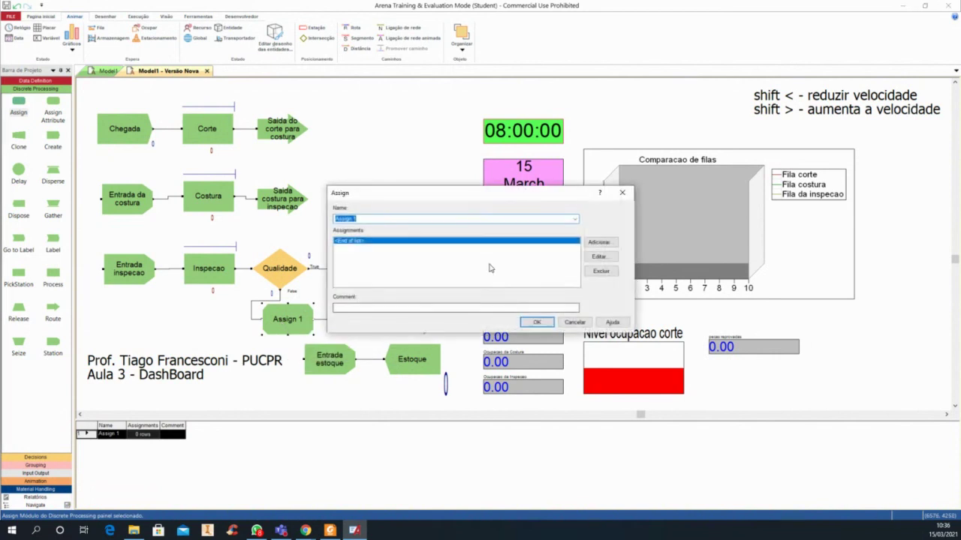
left_click(598, 243)
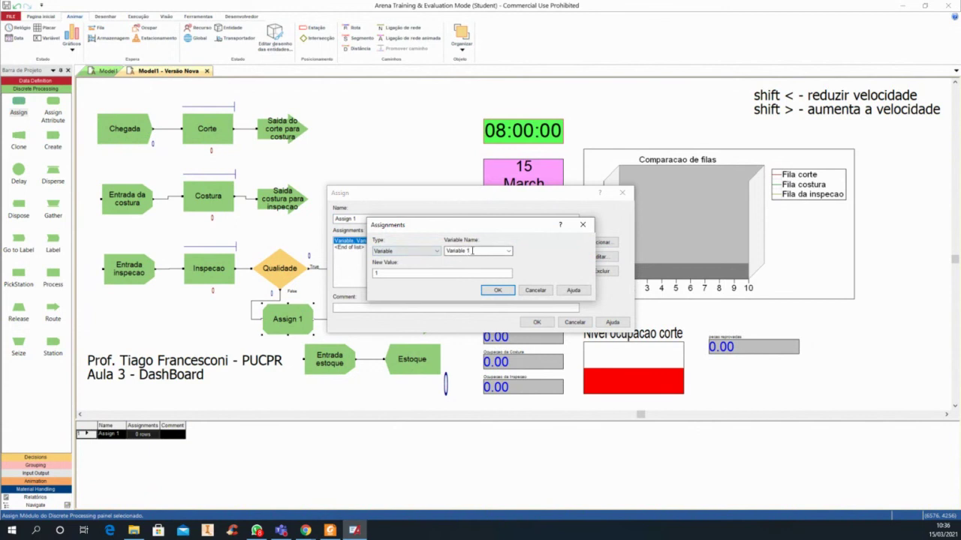
left_click_drag(474, 251, 445, 251)
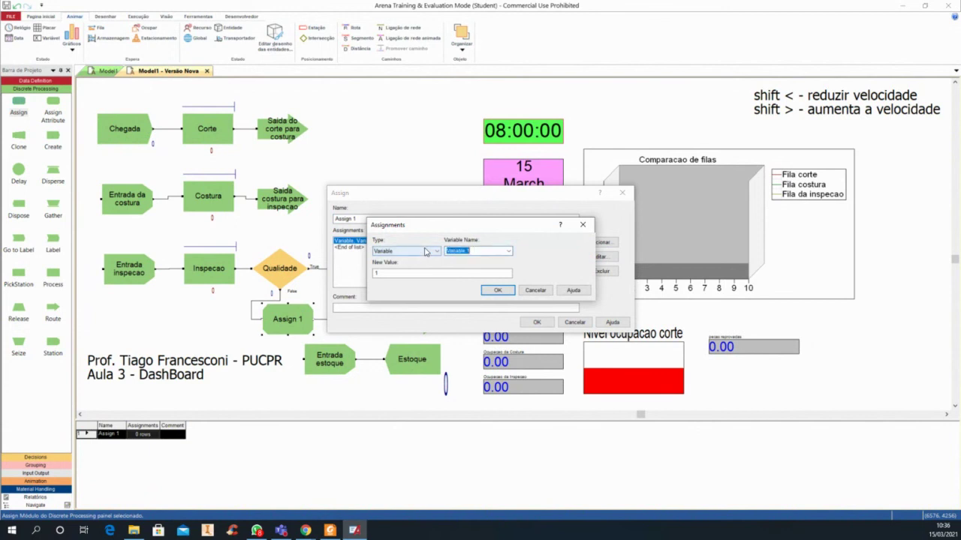
type("contest")
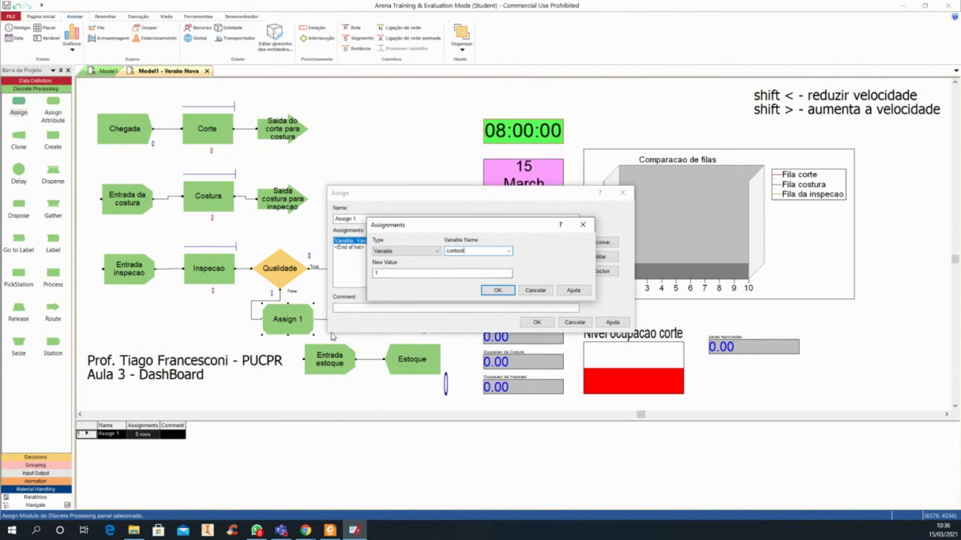
double_click(370, 273)
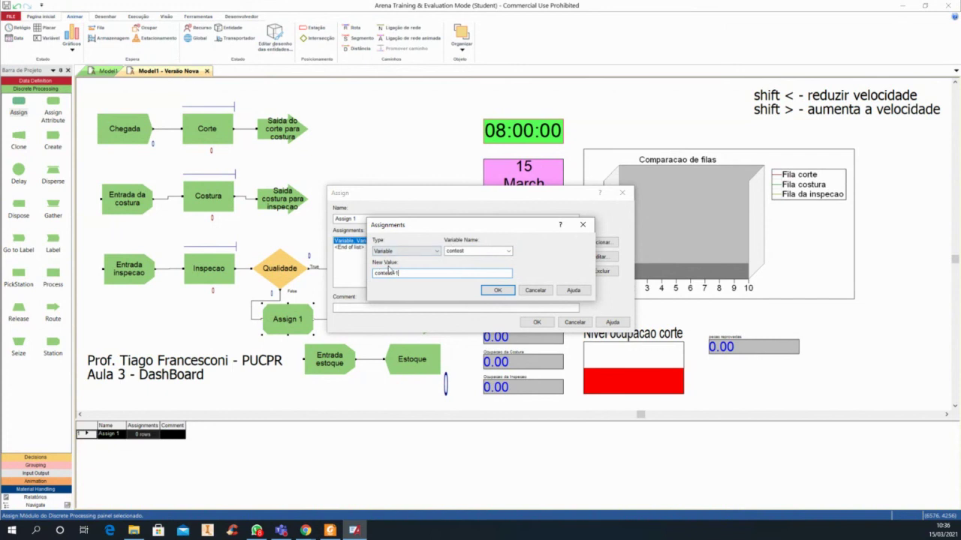
left_click(496, 292)
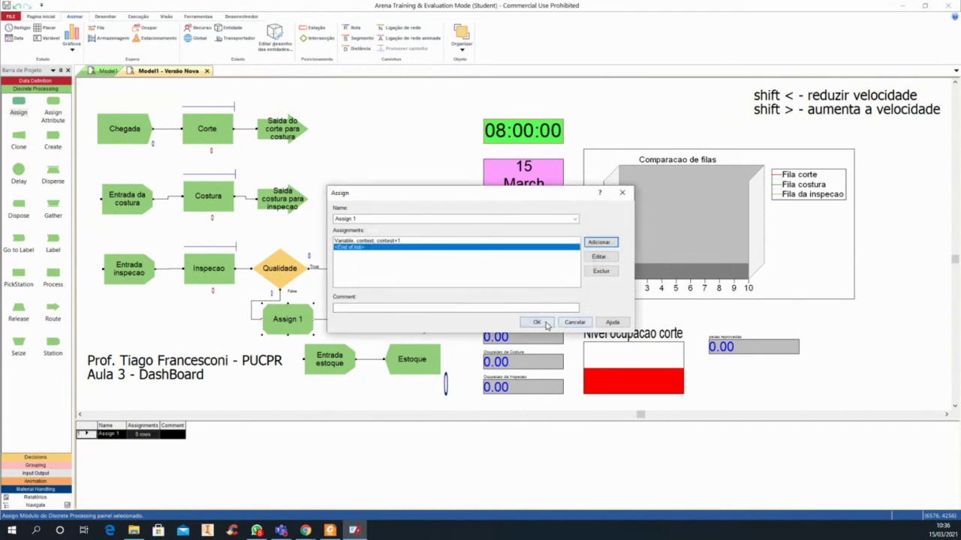
left_click(537, 322)
Duplicate the "pecas reprovadas" variable display and place the copy directly below the original
left_click(725, 351)
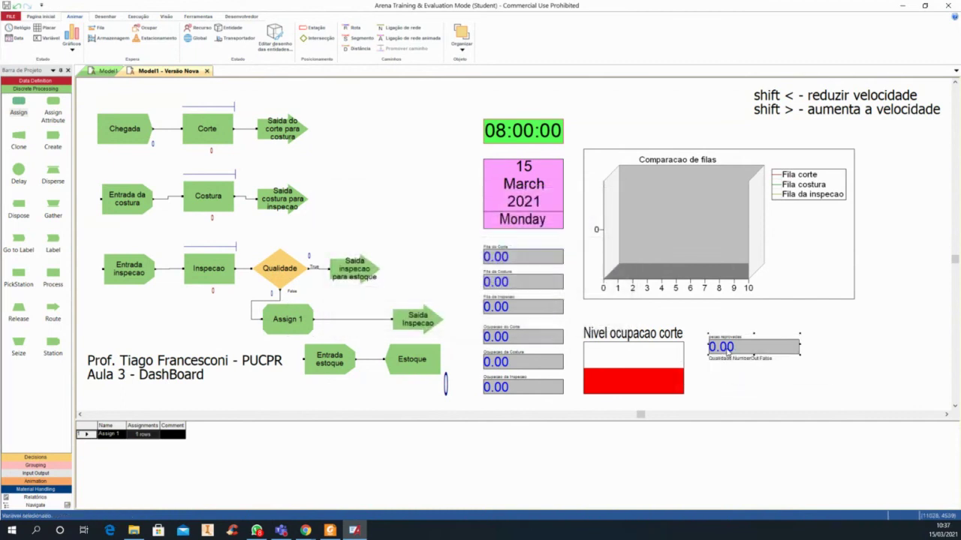
left_click_drag(727, 353, 715, 367)
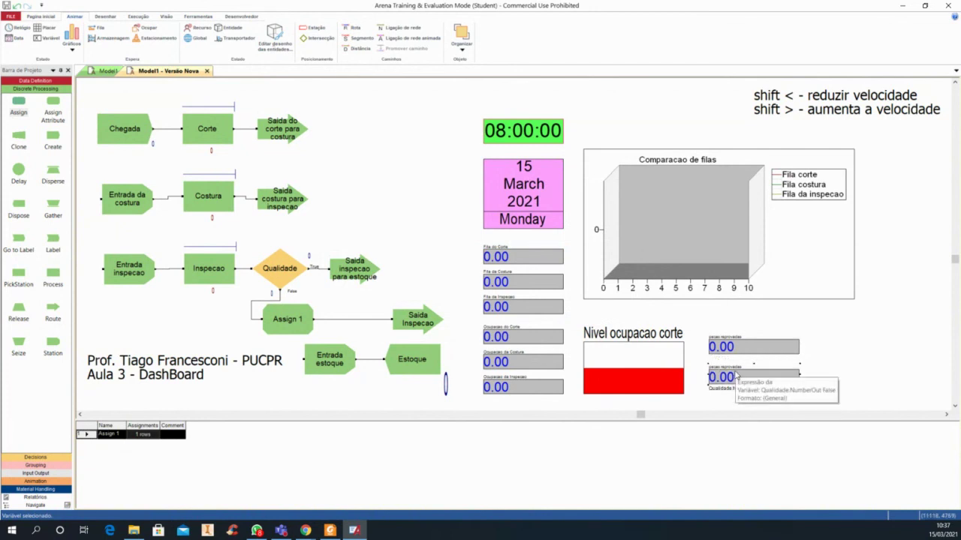
left_click(836, 379)
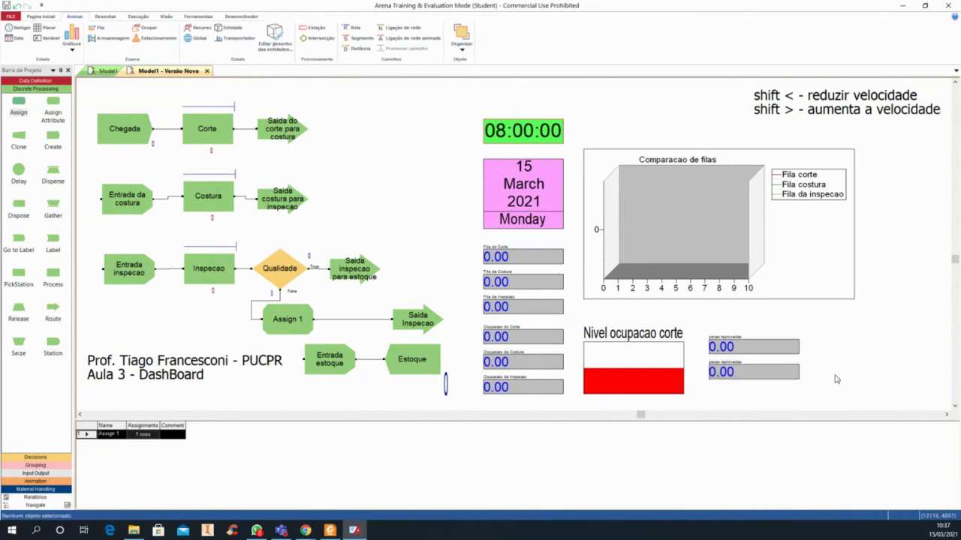
Change the expression of the lower "pecas reprovadas" display to the variable contest
double_click(758, 372)
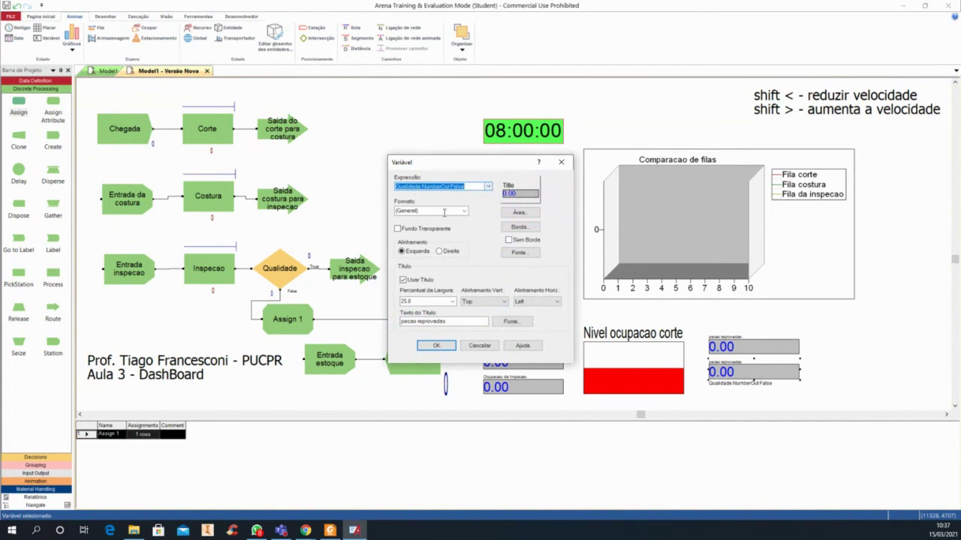
left_click(488, 186)
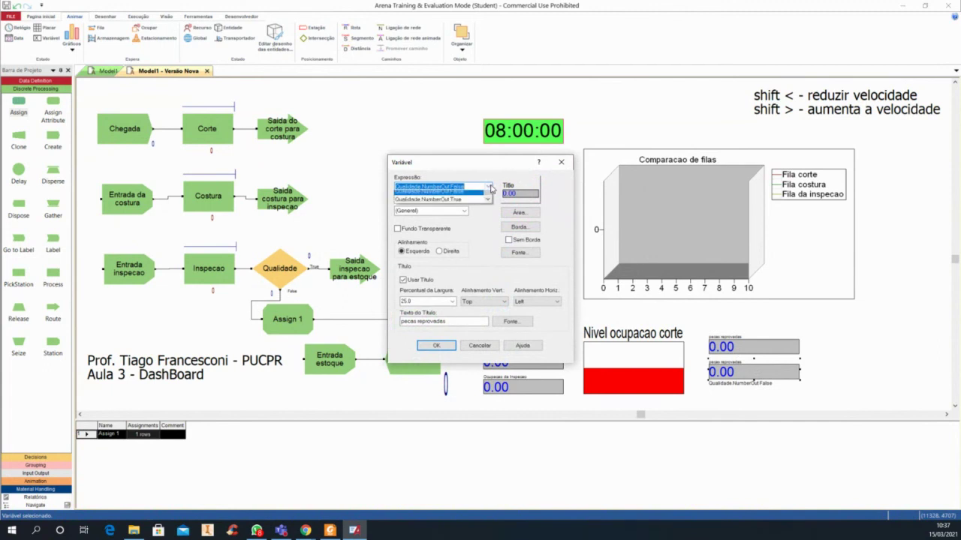
left_click_drag(492, 233, 493, 208)
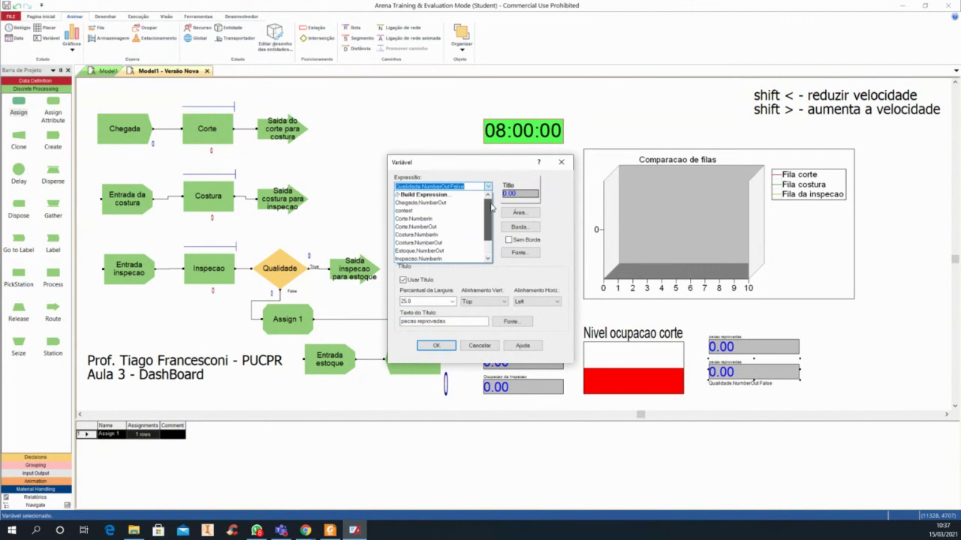
left_click(406, 210)
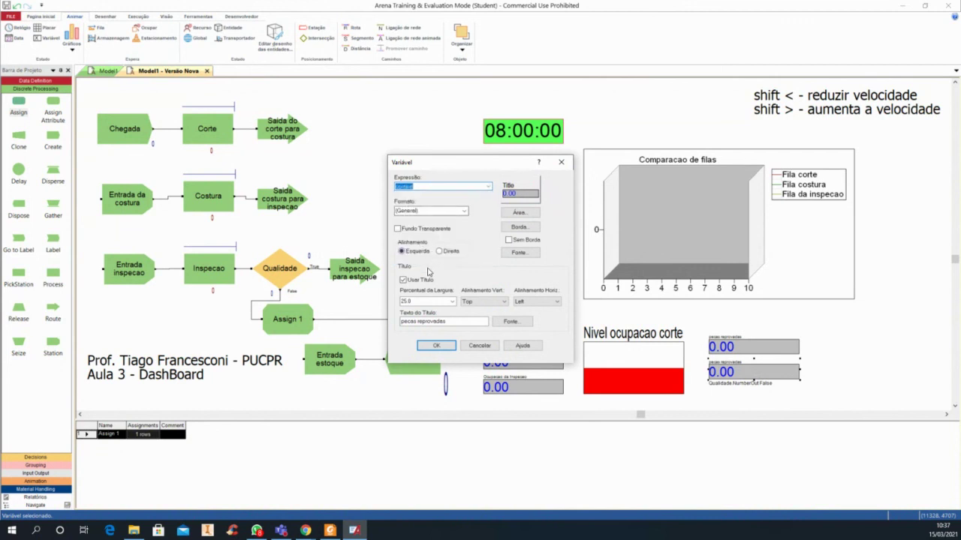
left_click(434, 347)
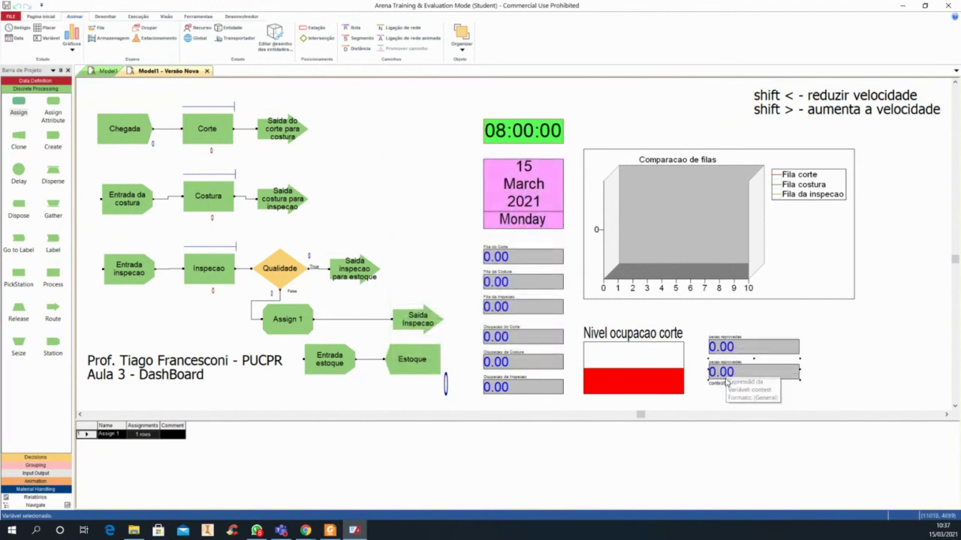
Run the simulation, reduce the animation speed to compare the two rejected-parts displays, interrupt it and end the run
left_click(138, 17)
left_click(8, 27)
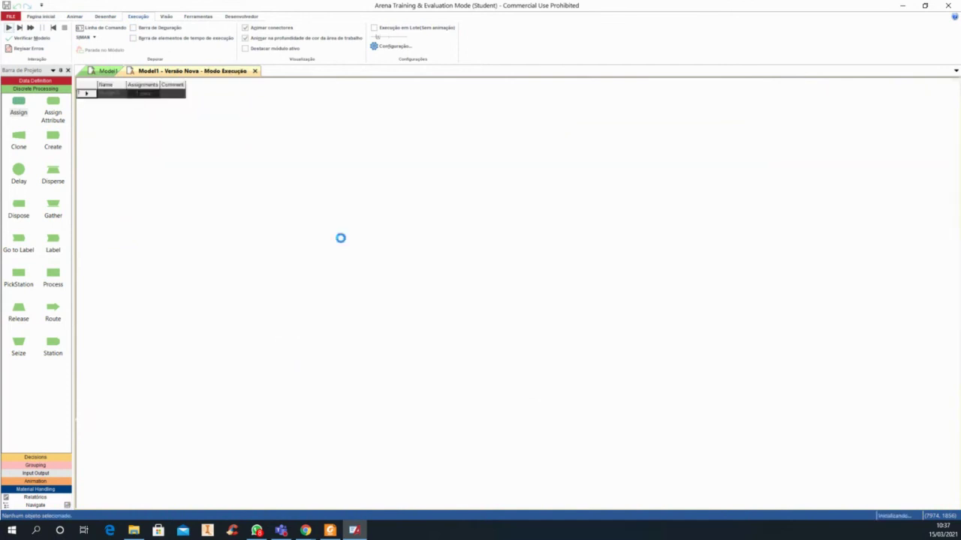
left_click(8, 27)
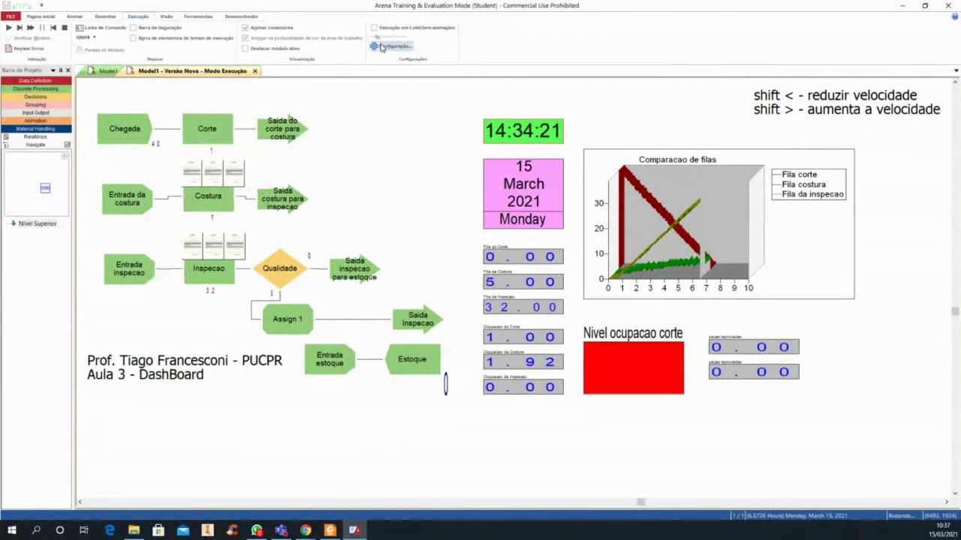
key("shift+comma")
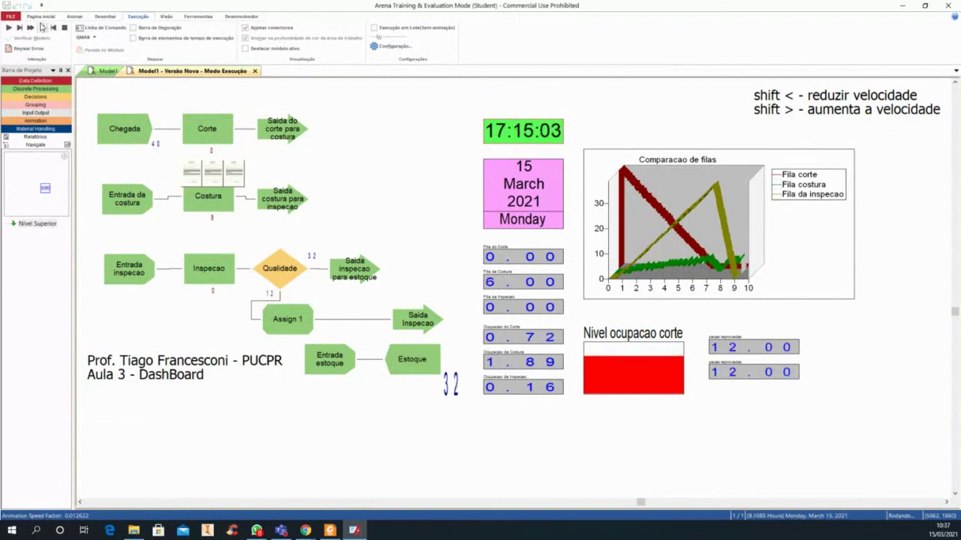
key("Escape")
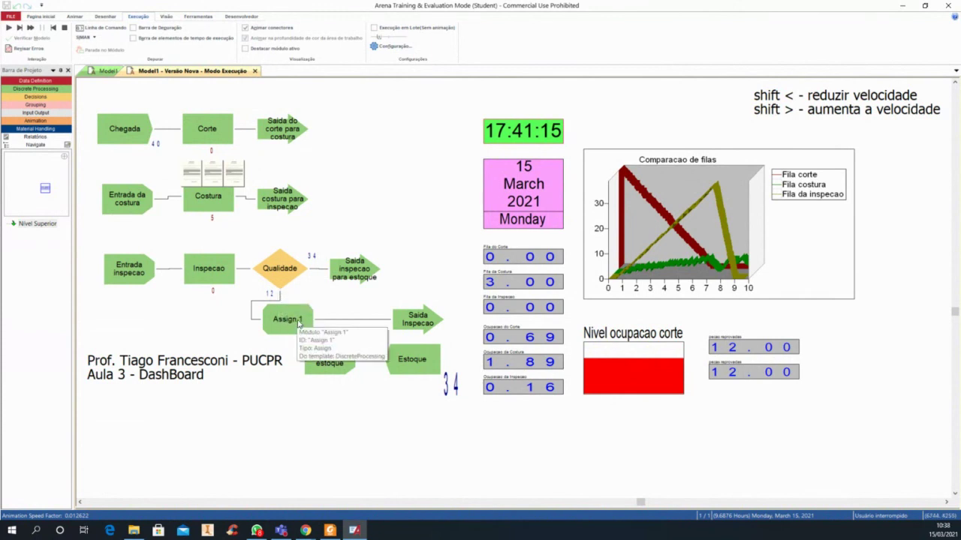
left_click(65, 27)
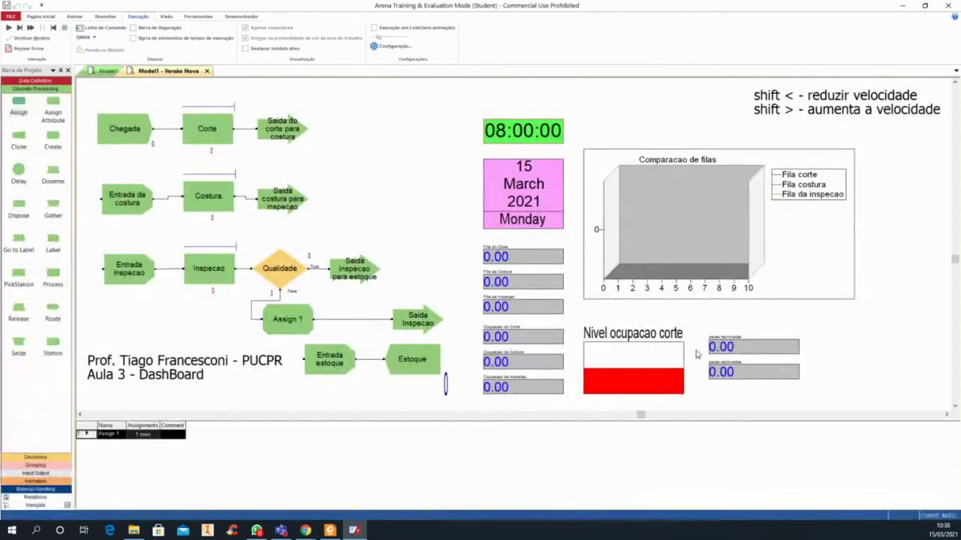
Move both "pecas reprovadas" displays up together so they line up with the Corte and Costura occupation displays
left_click(719, 370)
left_click_drag(719, 370, 719, 369)
left_click(715, 403)
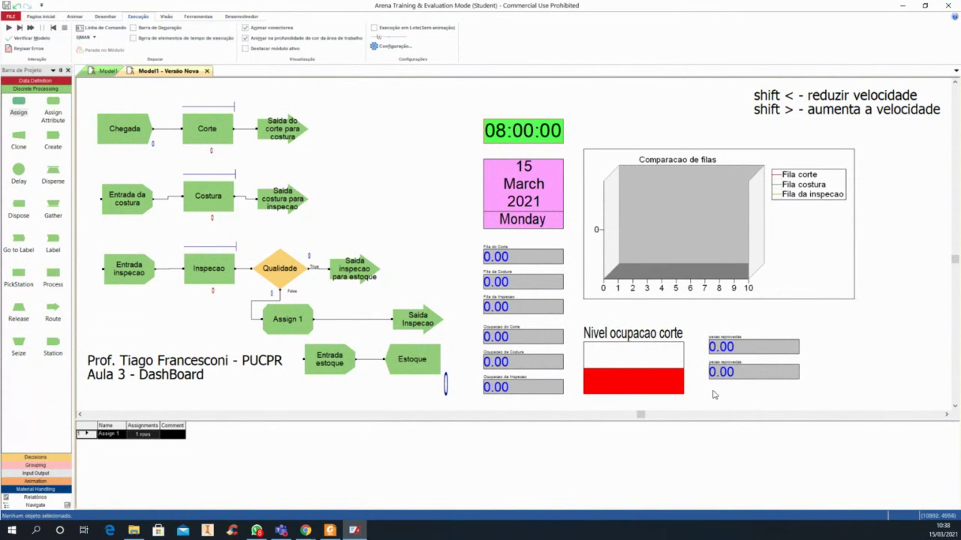
left_click_drag(696, 328, 818, 397)
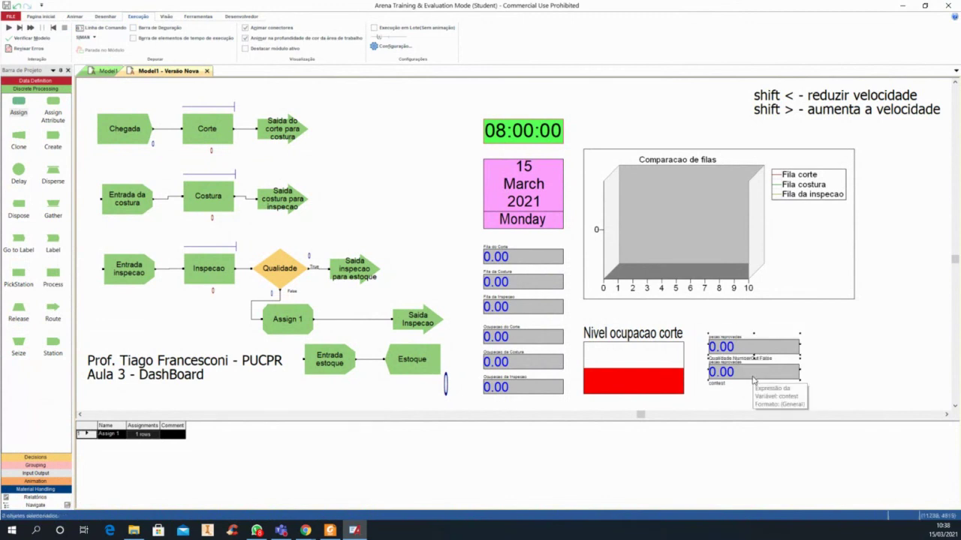
left_click_drag(748, 381, 751, 370)
left_click(750, 371)
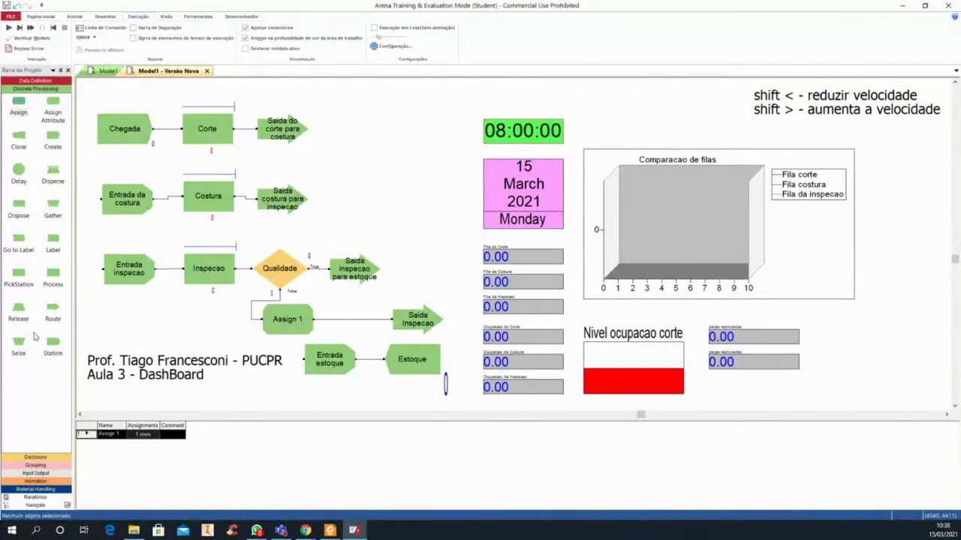
Examine the modules offered in the Discrete Processing, Decisions, Grouping, Input Output, Animation and Material Handling templates
left_click(34, 457)
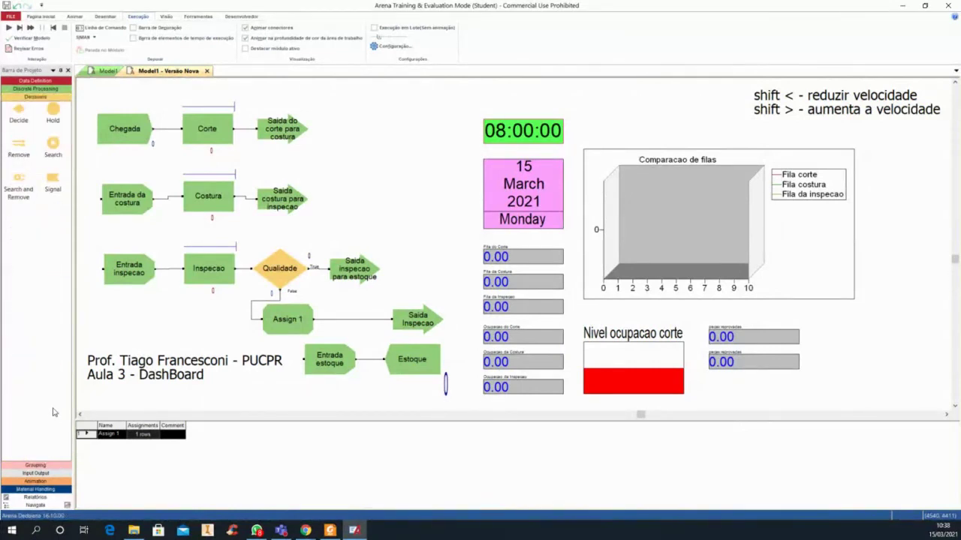
left_click(41, 466)
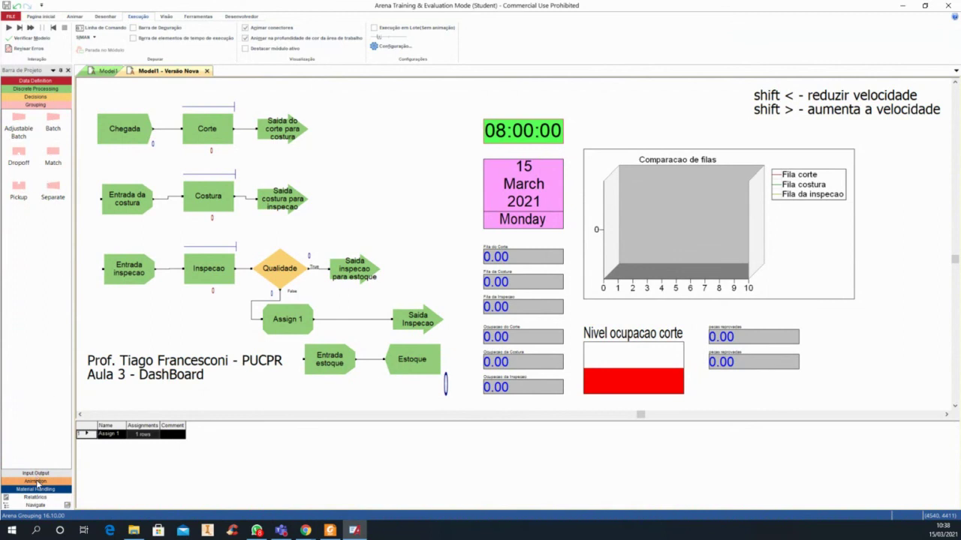
left_click(35, 88)
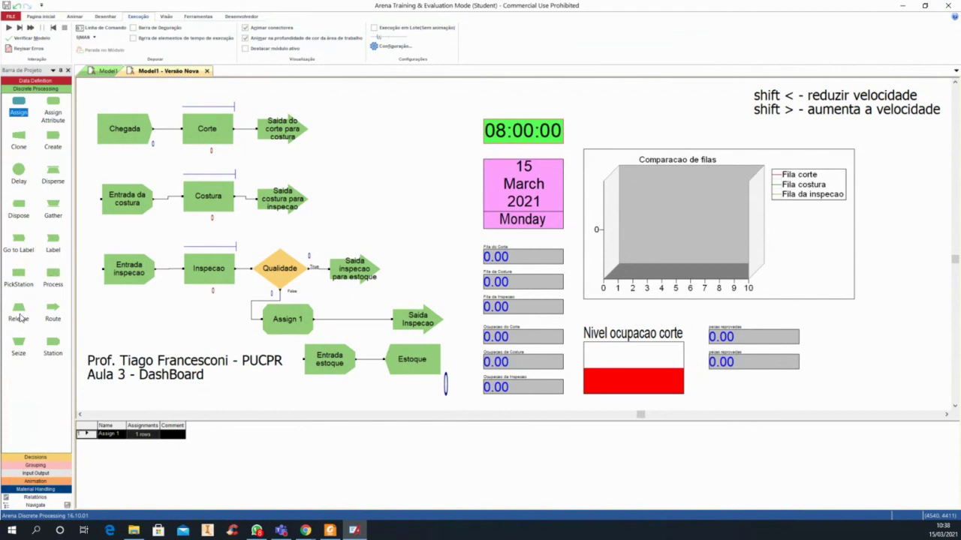
left_click(44, 81)
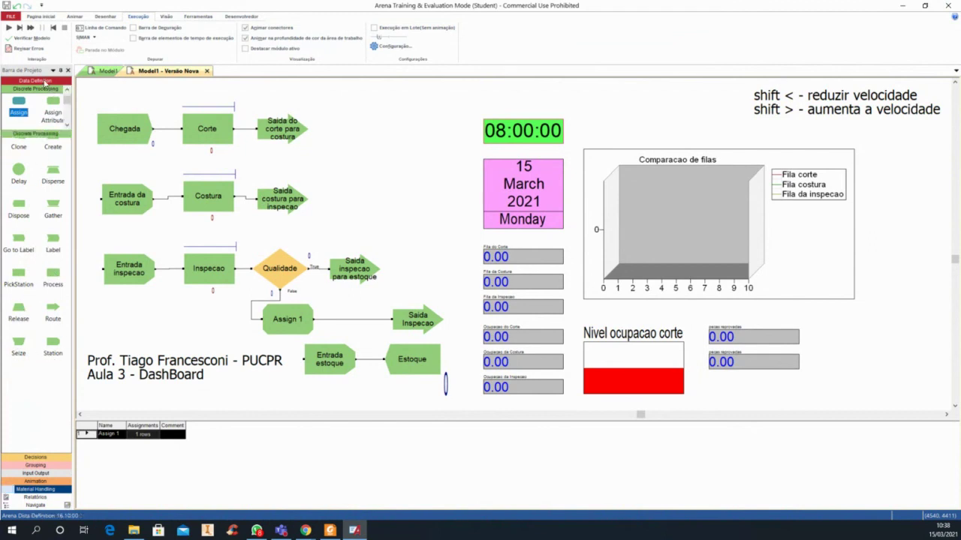
left_click(44, 457)
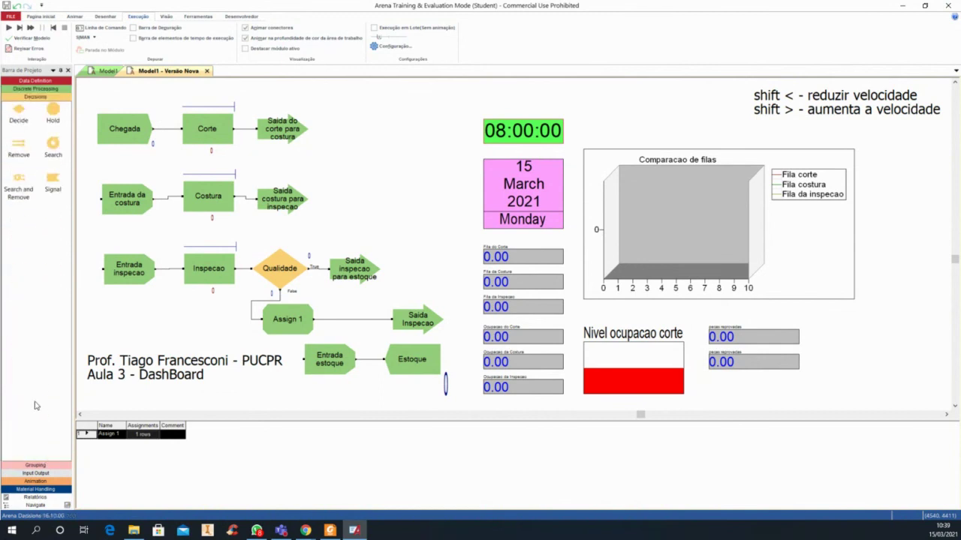
left_click(35, 467)
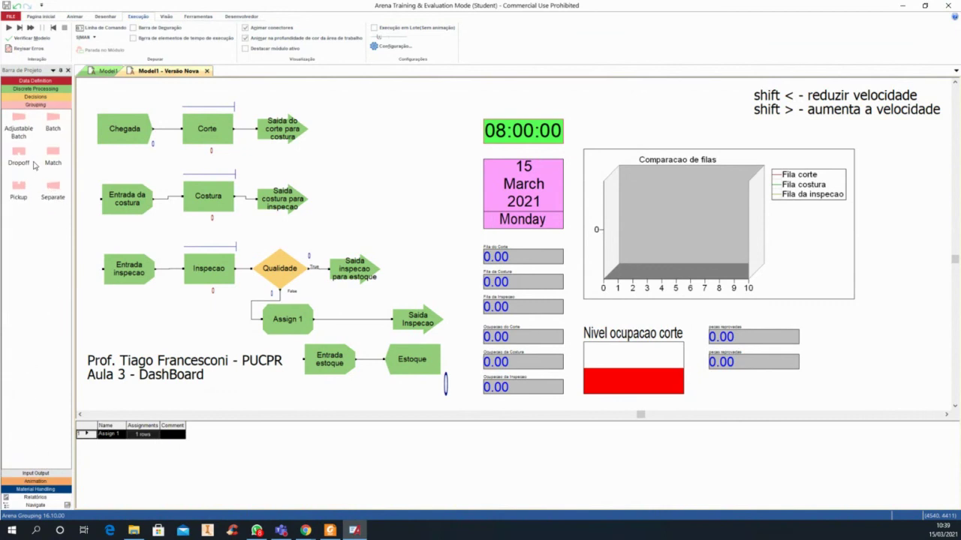
left_click(42, 472)
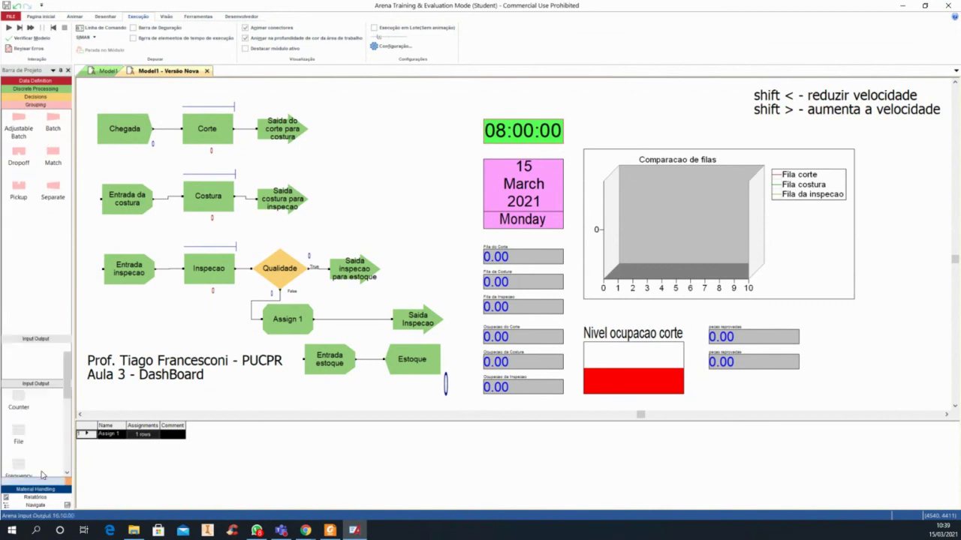
left_click(44, 480)
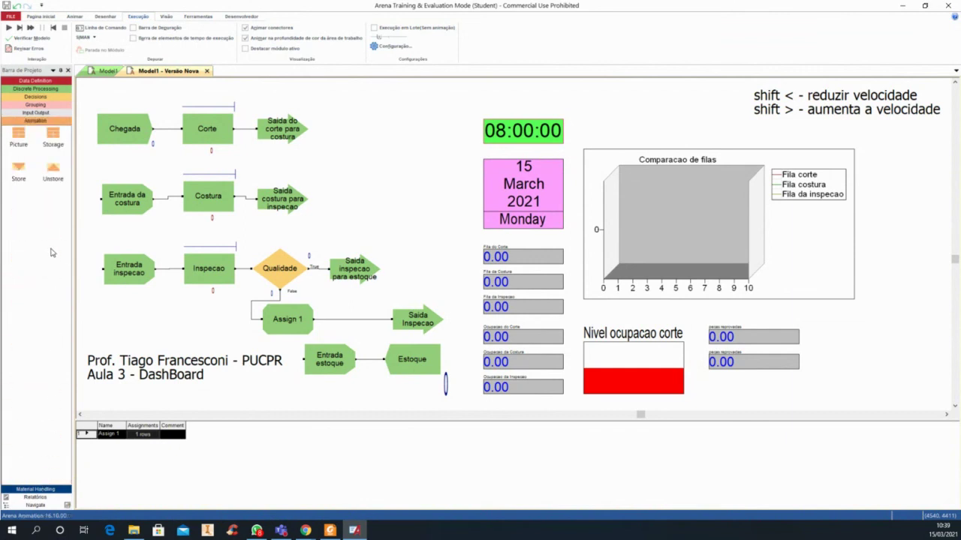
left_click(39, 490)
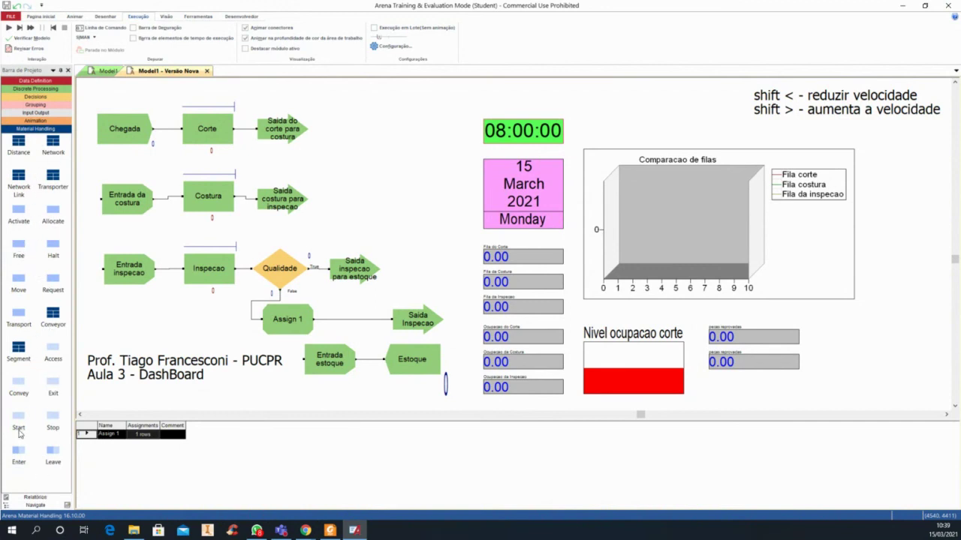
left_click(33, 88)
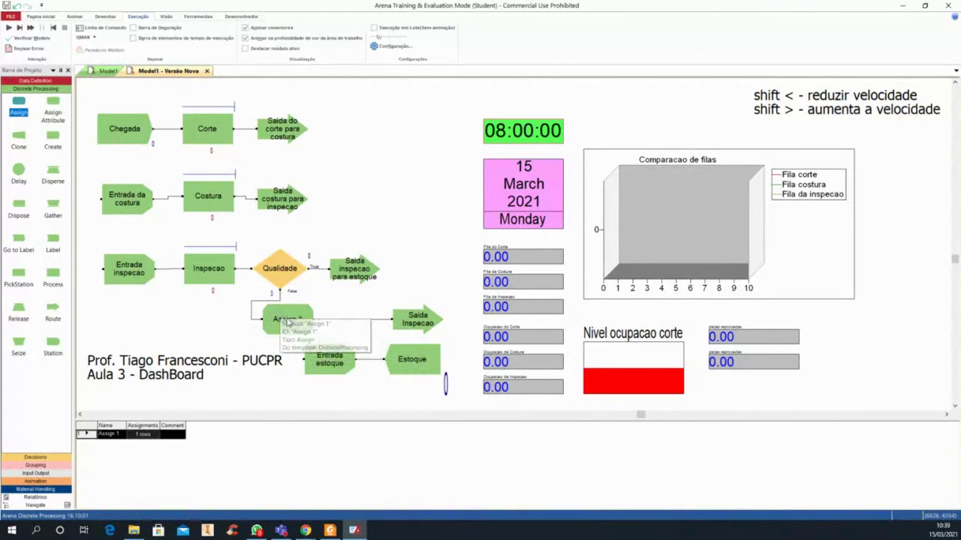
Reposition the Assign 1 module between Qualidade and Saida Inspecao, then briefly run the simulation and end it
left_click_drag(288, 322, 323, 326)
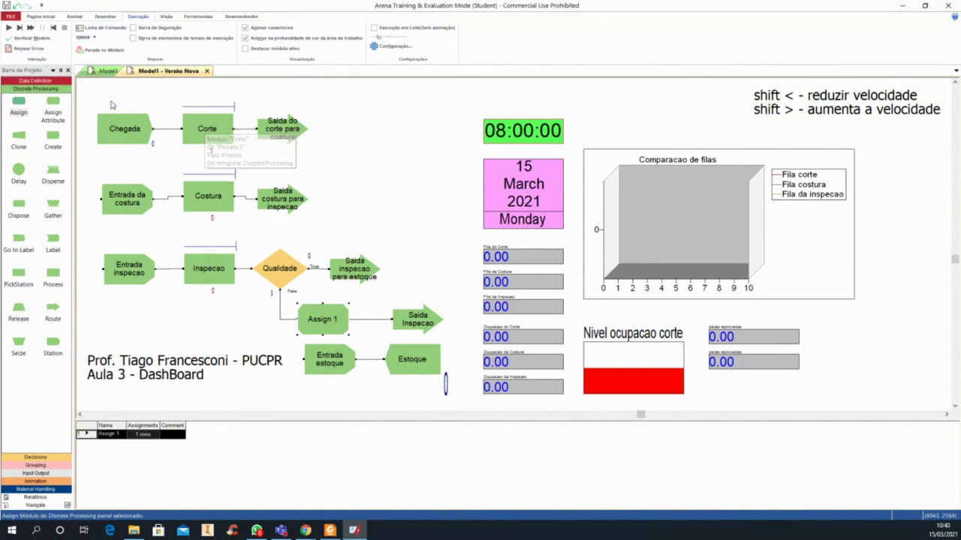
left_click(8, 27)
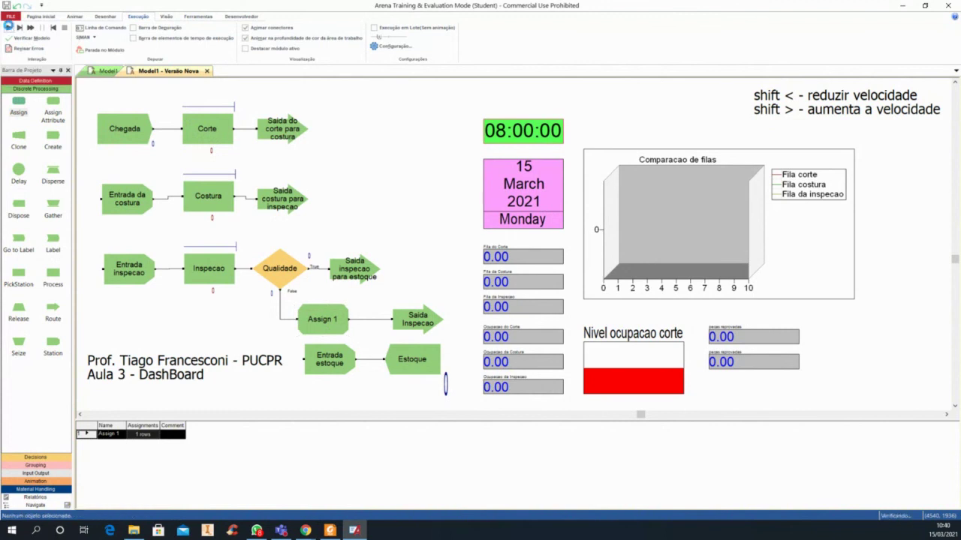
left_click(64, 28)
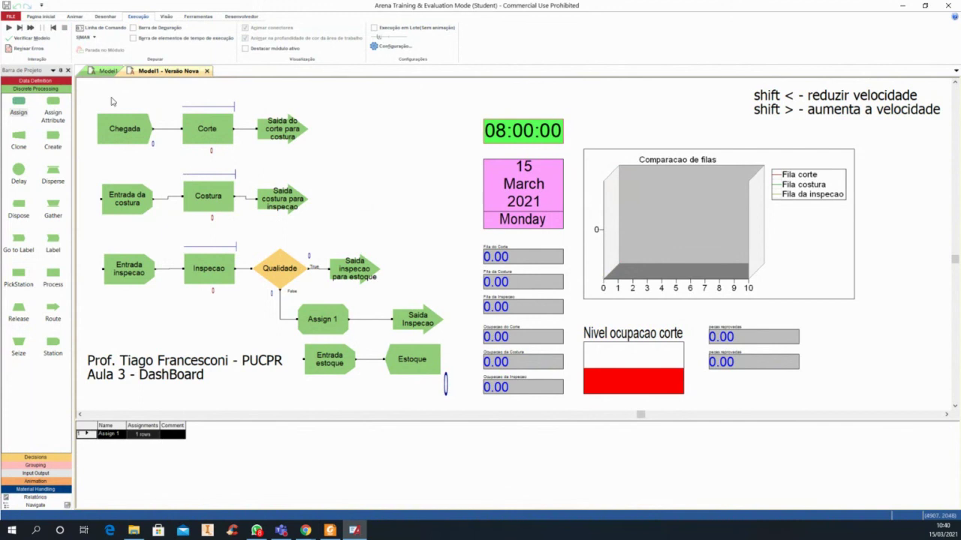
Set the initial picture of Entity 1 to Picture.Box, then run the simulation to check the entity animation and end it
left_click(38, 80)
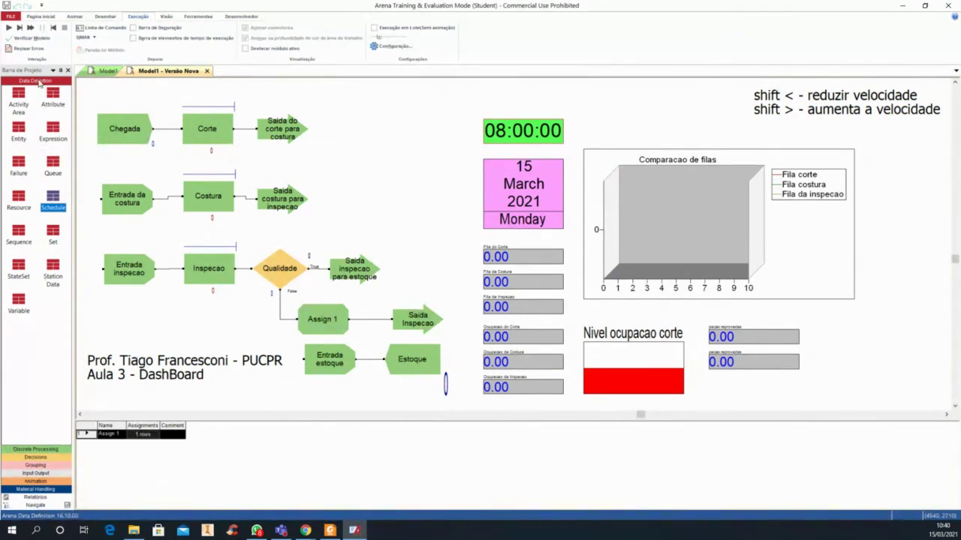
left_click(17, 132)
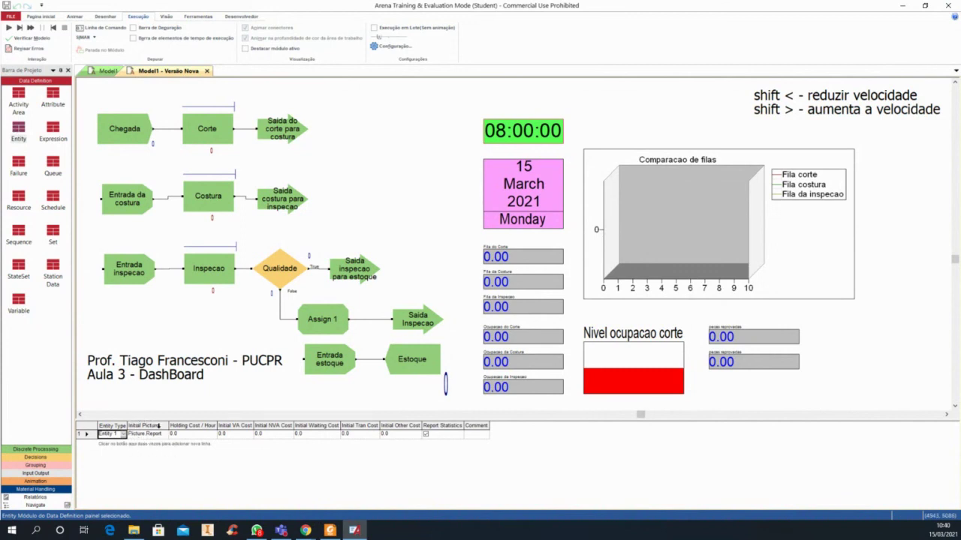
left_click(150, 435)
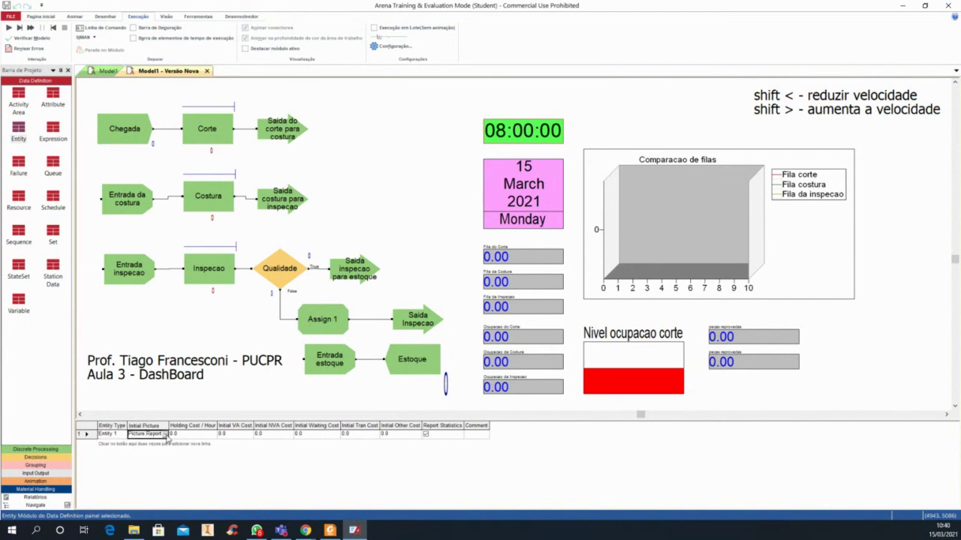
left_click(165, 435)
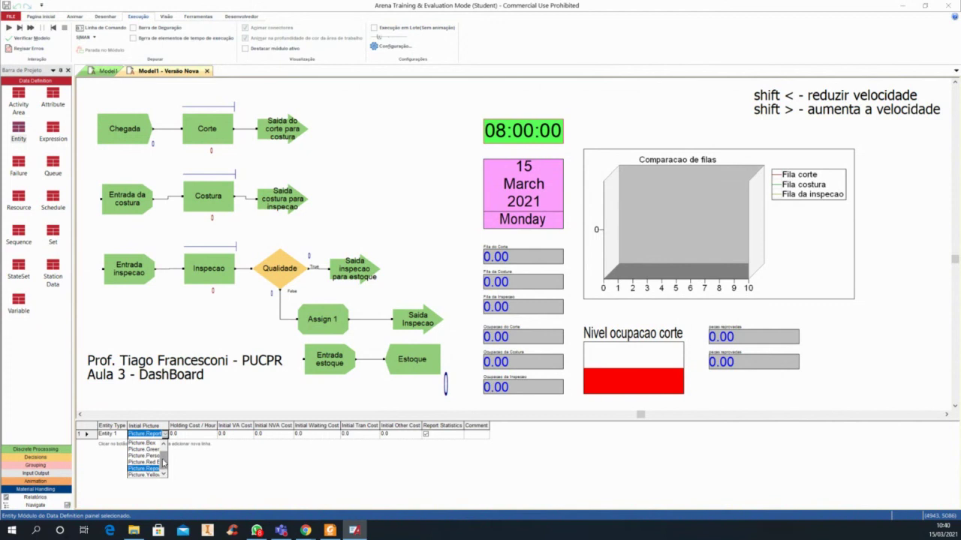
left_click_drag(163, 463, 164, 459)
left_click(164, 444)
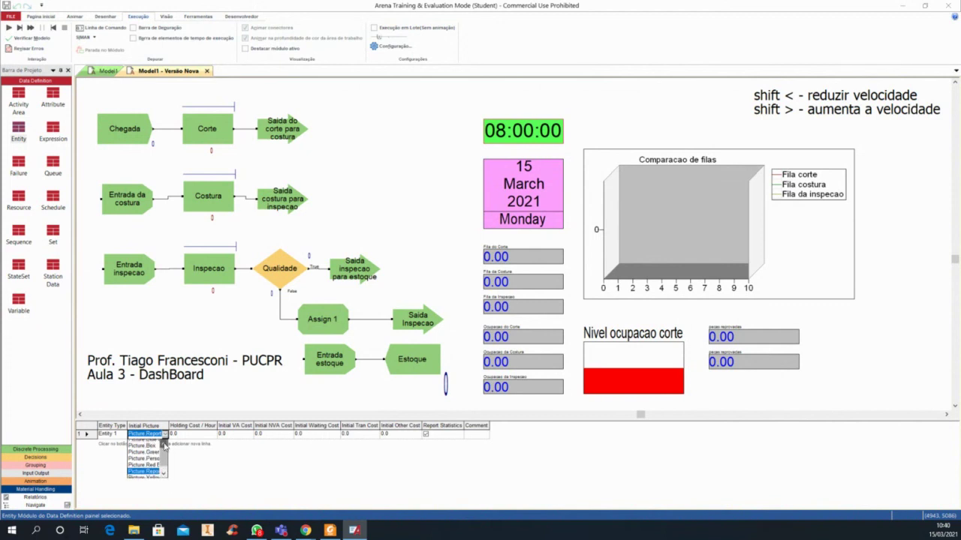
left_click(150, 449)
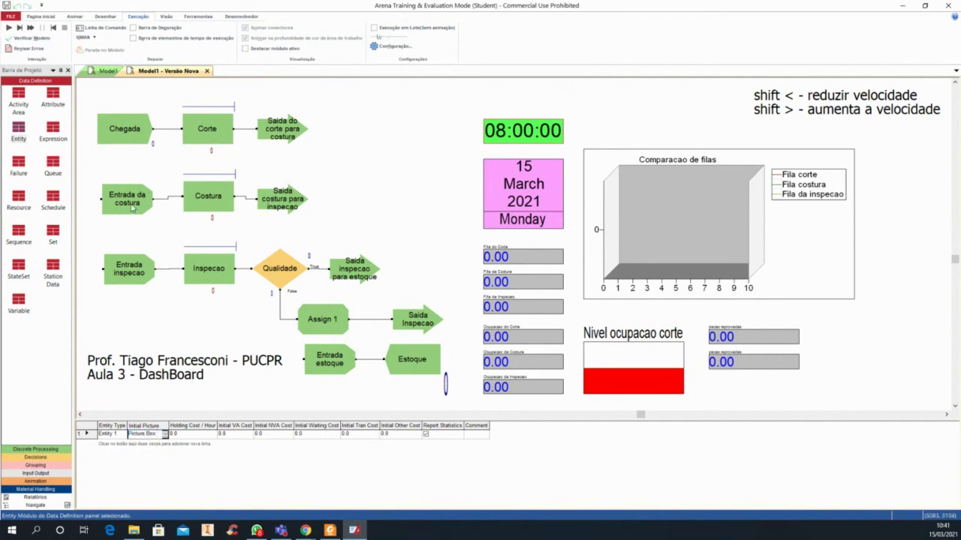
left_click(11, 28)
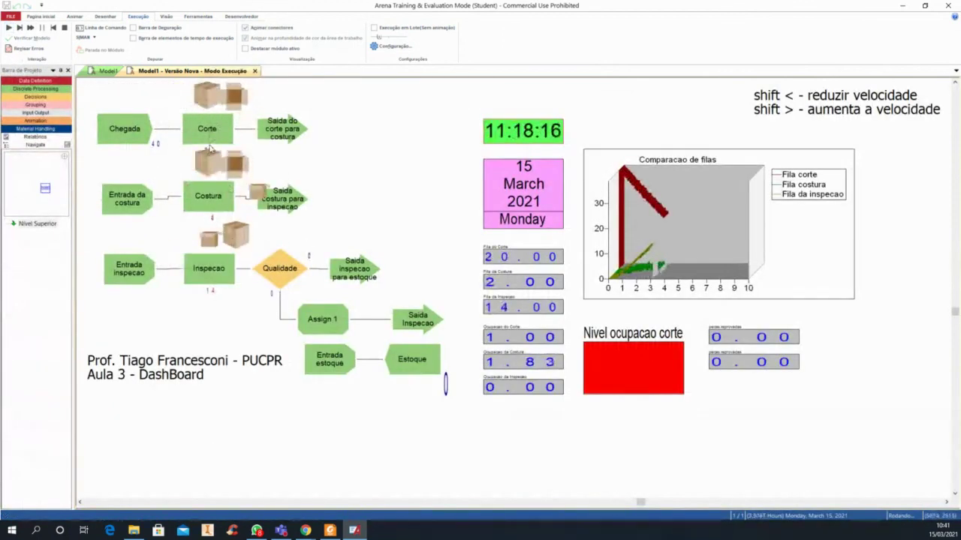
left_click(65, 28)
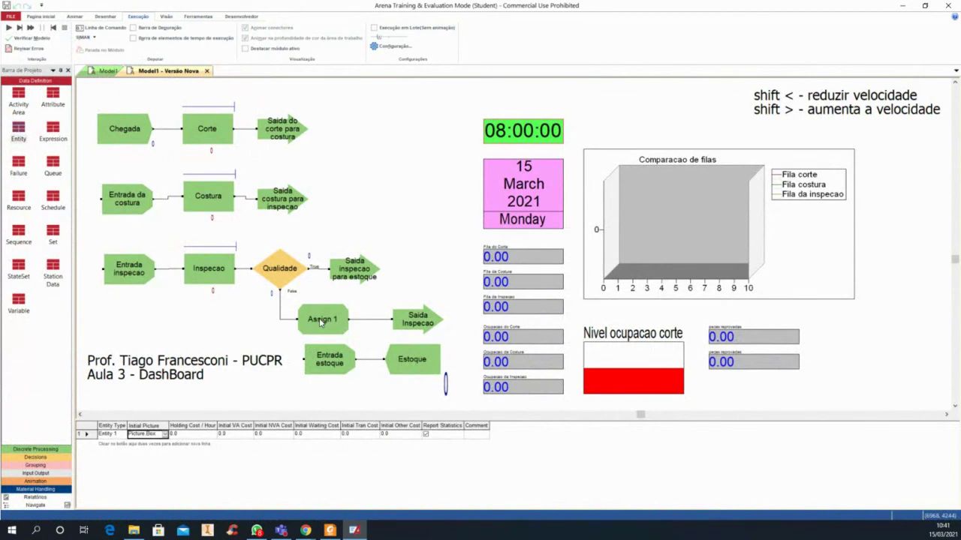
Add an Entity Picture assignment with Picture.Green Ball to the Assign 1 module
double_click(321, 321)
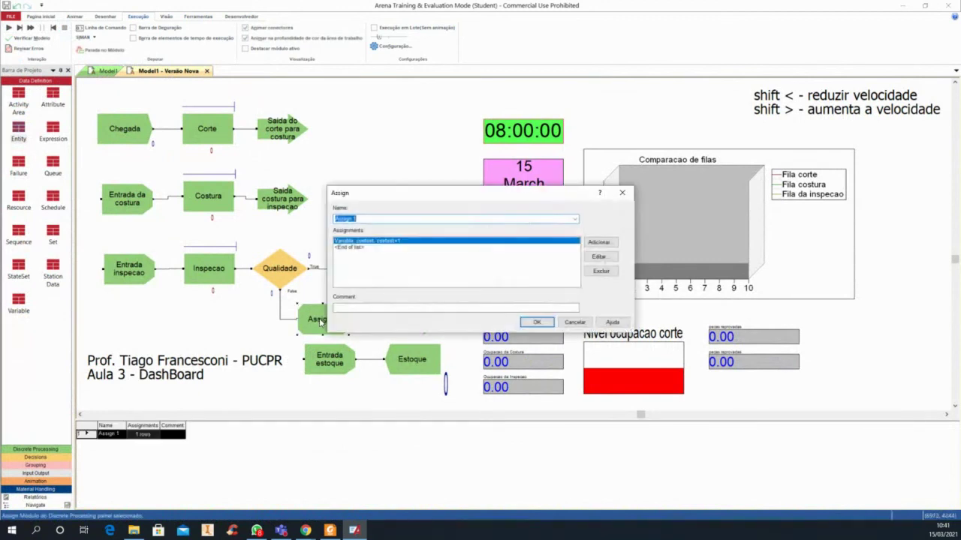
left_click(353, 248)
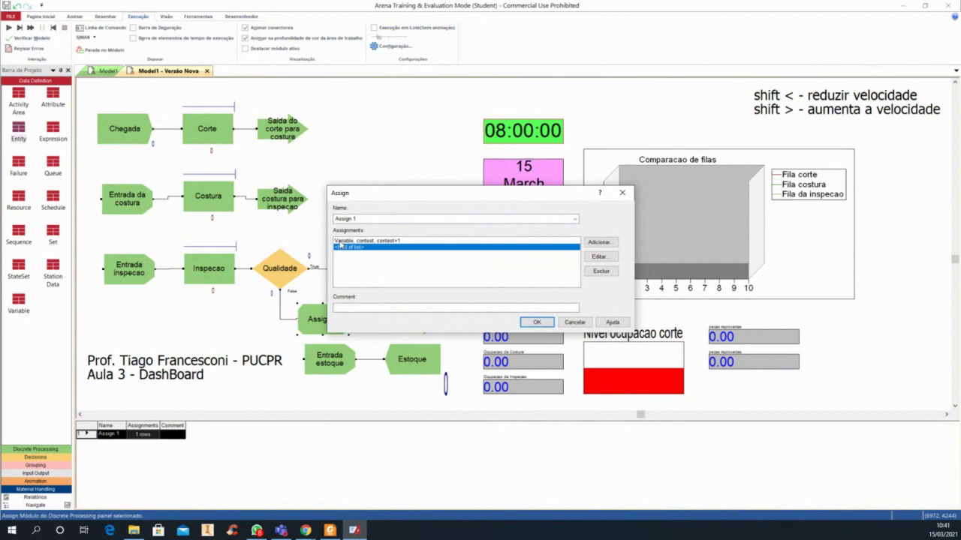
left_click(600, 243)
left_click(441, 253)
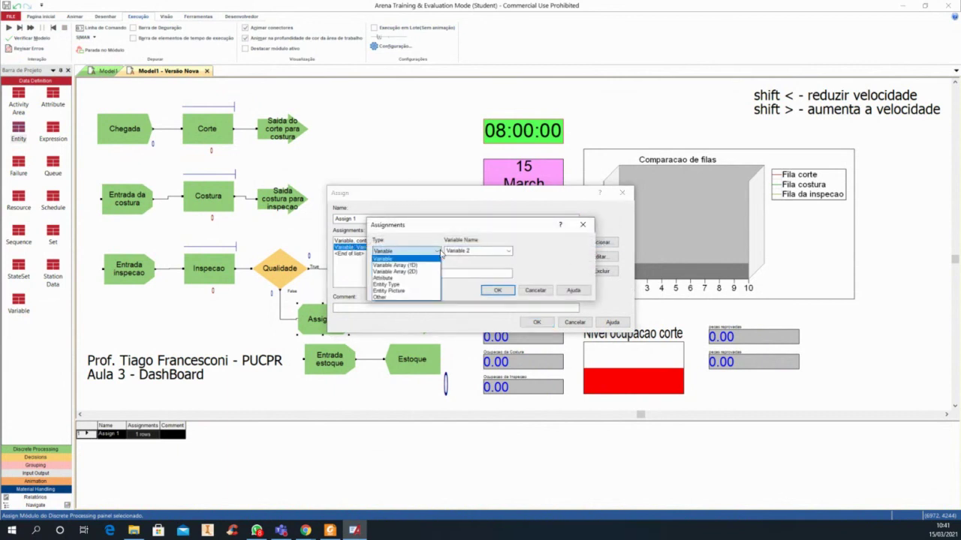
left_click(386, 292)
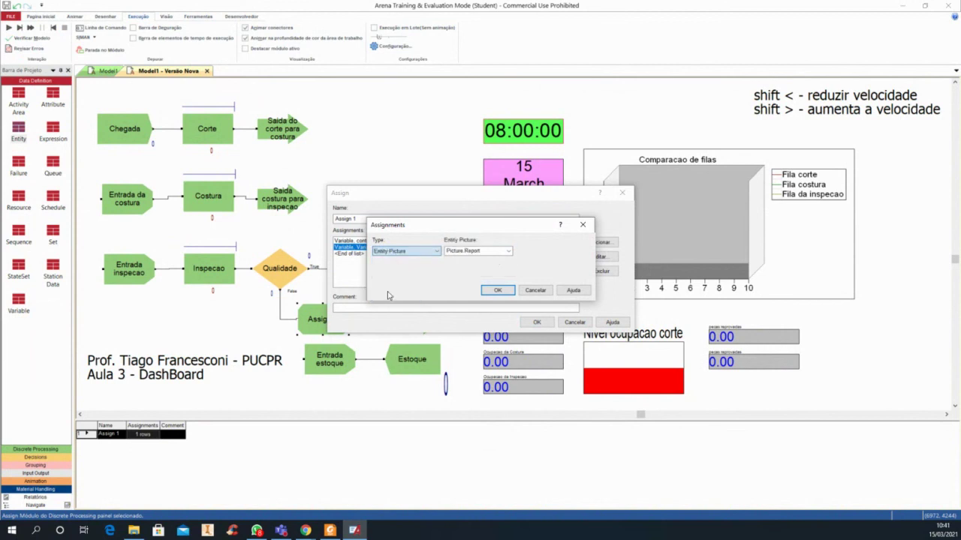
left_click(509, 253)
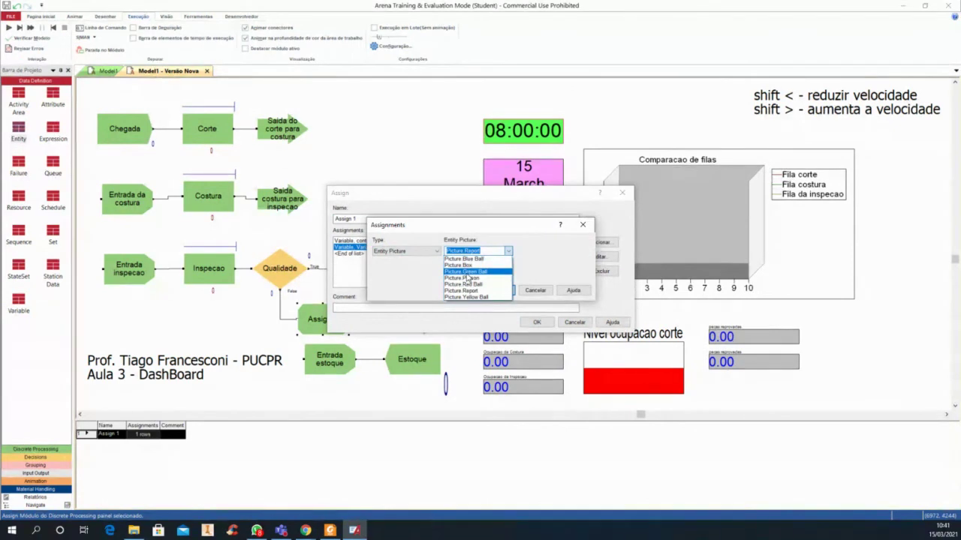
left_click(467, 271)
left_click(495, 291)
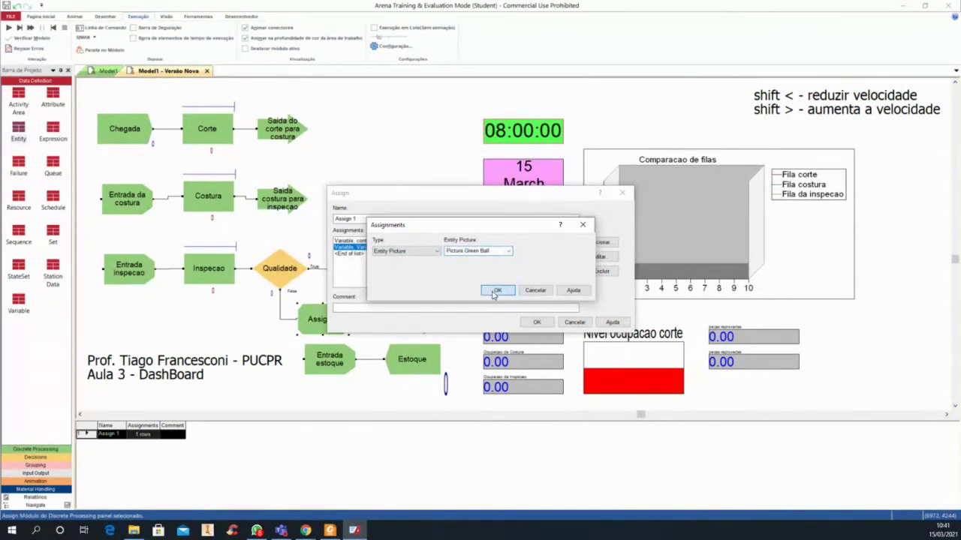
left_click(537, 322)
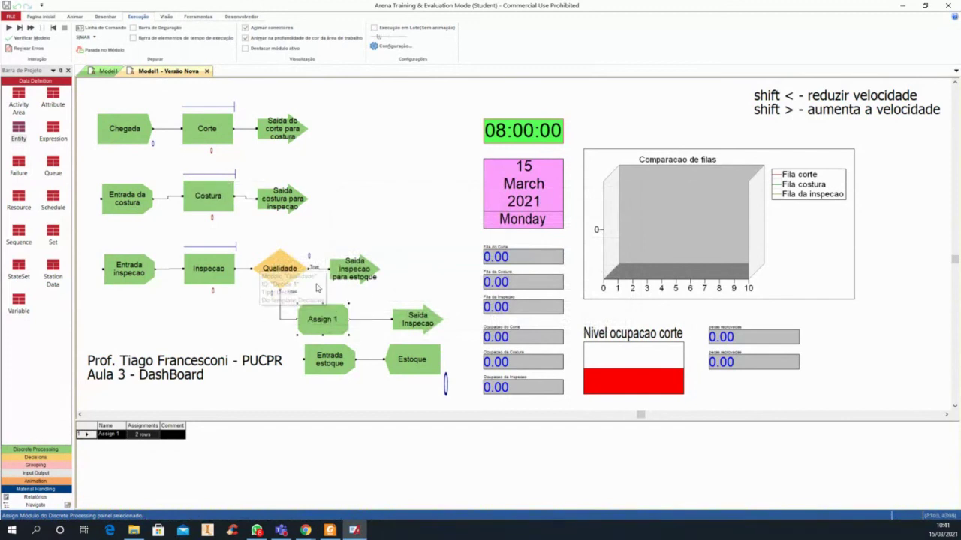
Run the simulation to its end at reduced animation speed, decline the results report and display the Discrete Processing modules
left_click(9, 27)
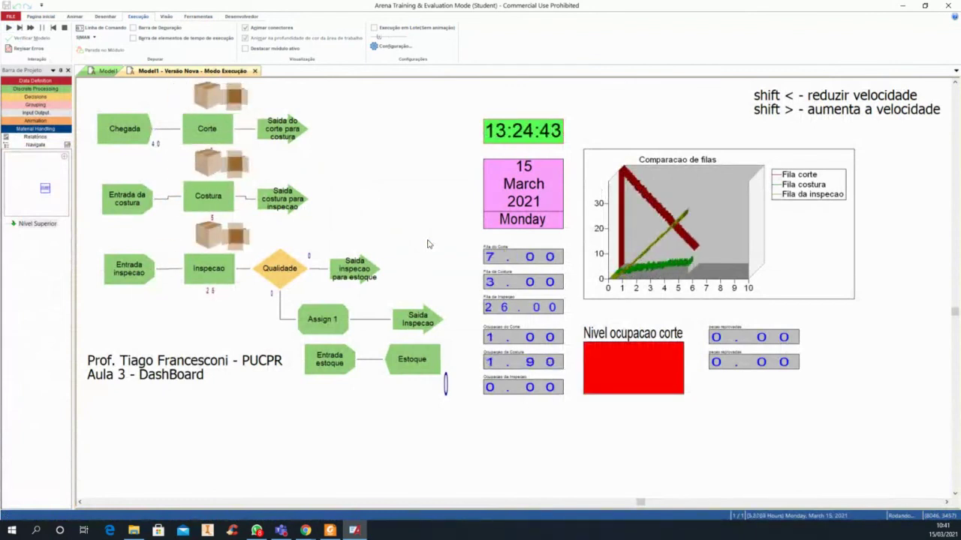
key("shift+comma")
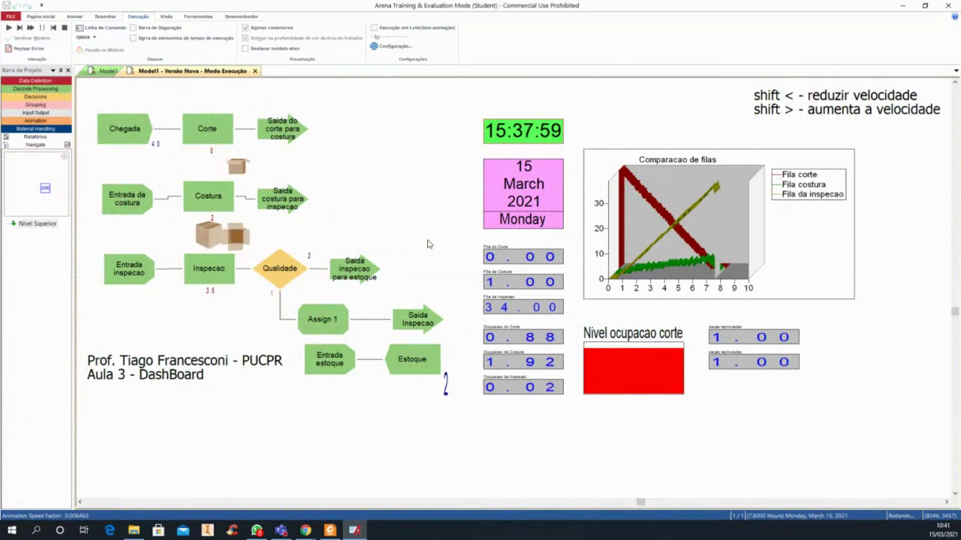
key("shift+comma")
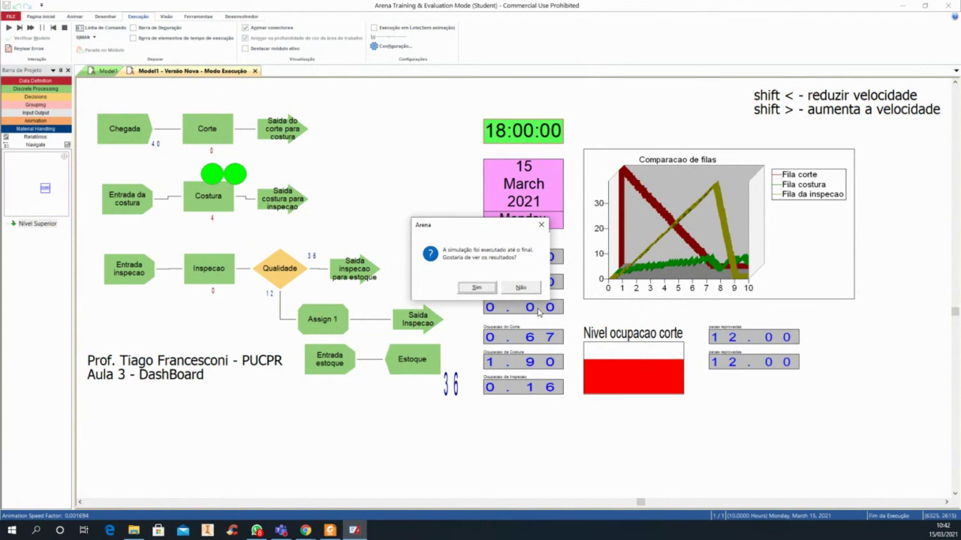
left_click(517, 288)
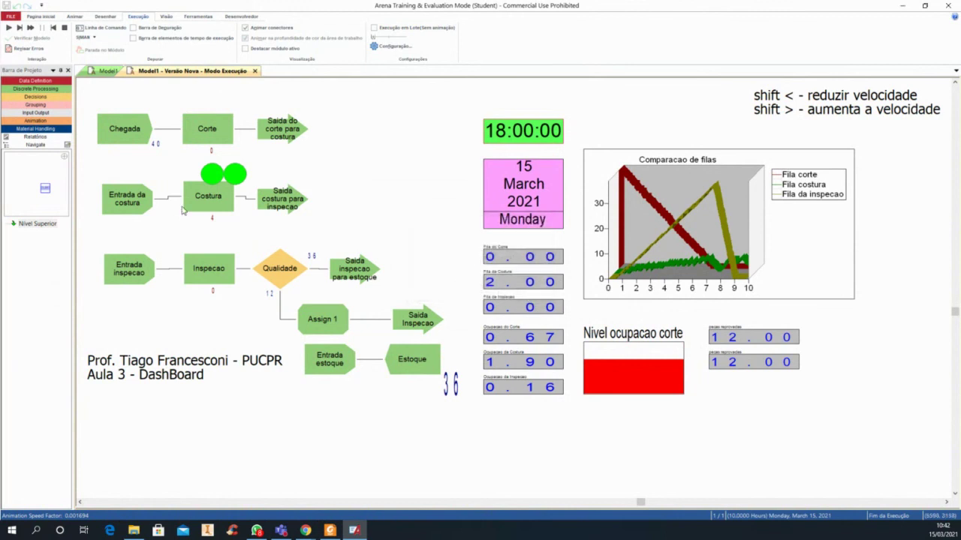
left_click(36, 92)
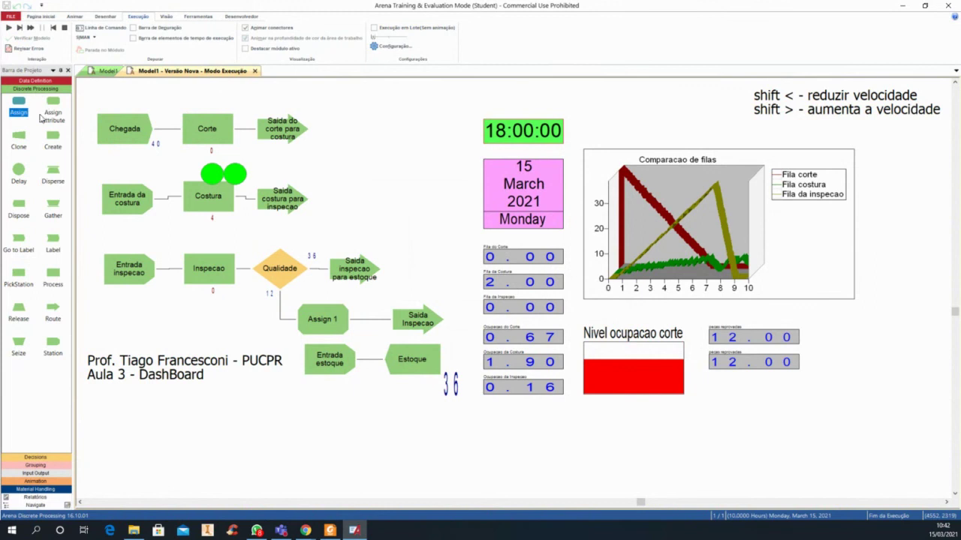